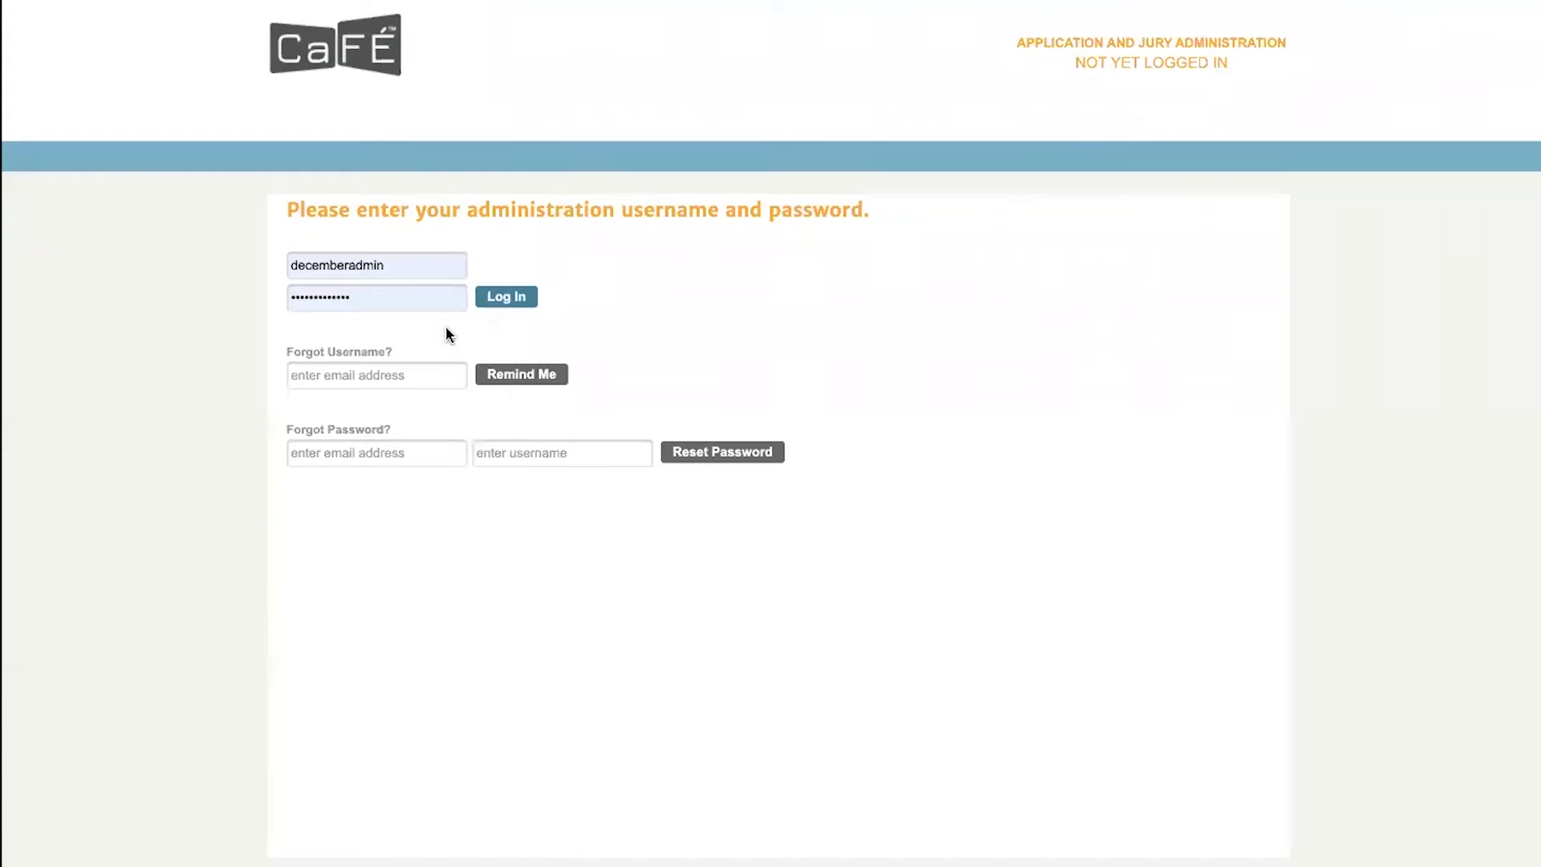
- Log in to the application and jury administration with the prefilled credentials
{"action": "left_click", "coordinate": [506, 297]}
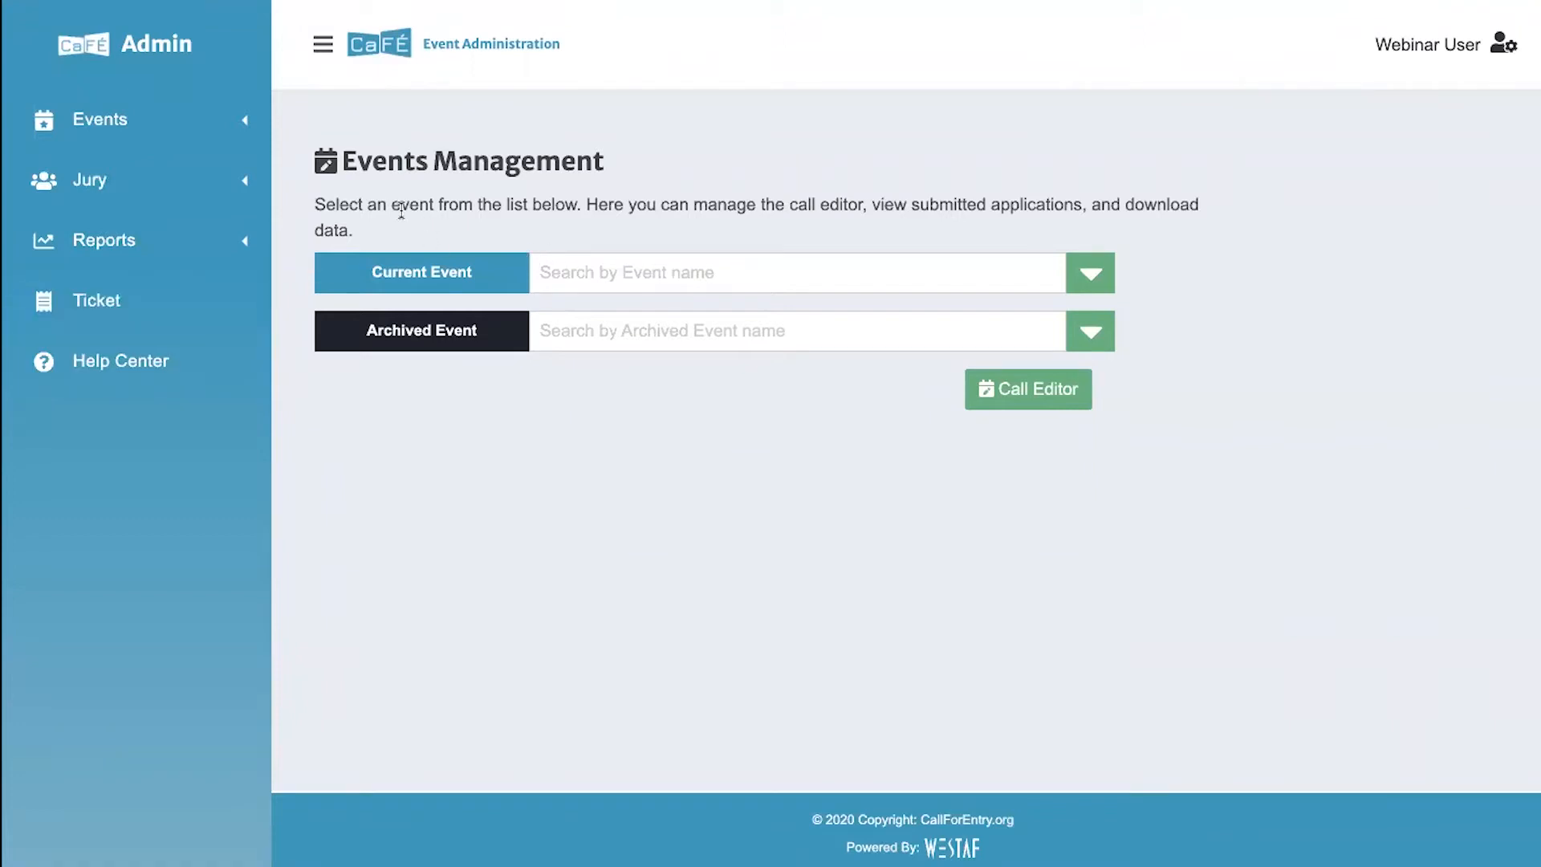
- Explore collapsing and expanding the navigation sidebar, and view the Jury submenu and the account menu's options
{"action": "left_click", "coordinate": [321, 58]}
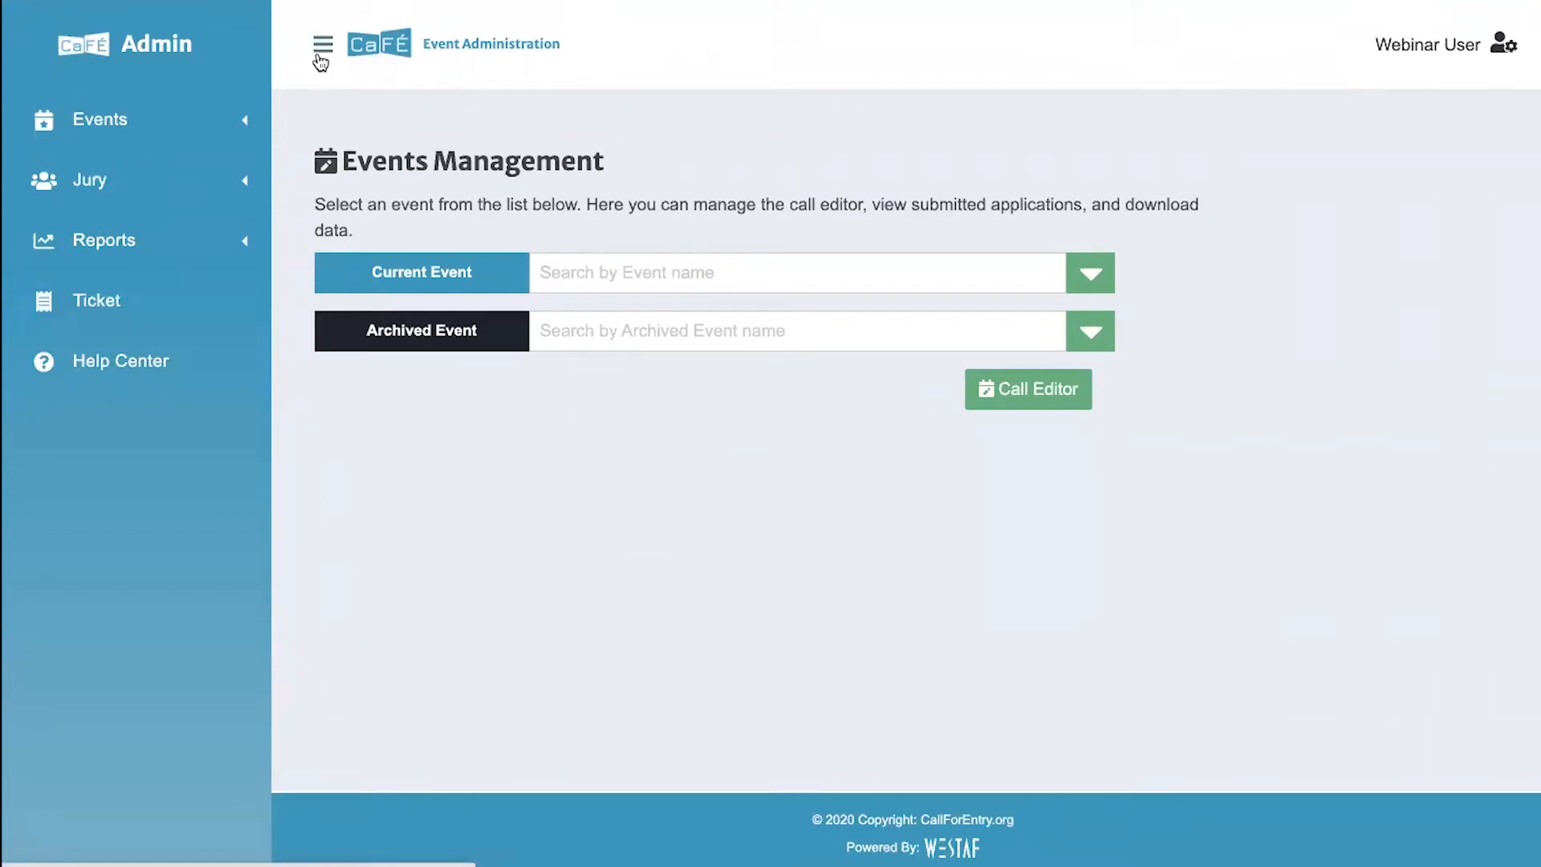
{"action": "left_click", "coordinate": [322, 51]}
{"action": "left_click", "coordinate": [57, 50]}
{"action": "left_click", "coordinate": [315, 45]}
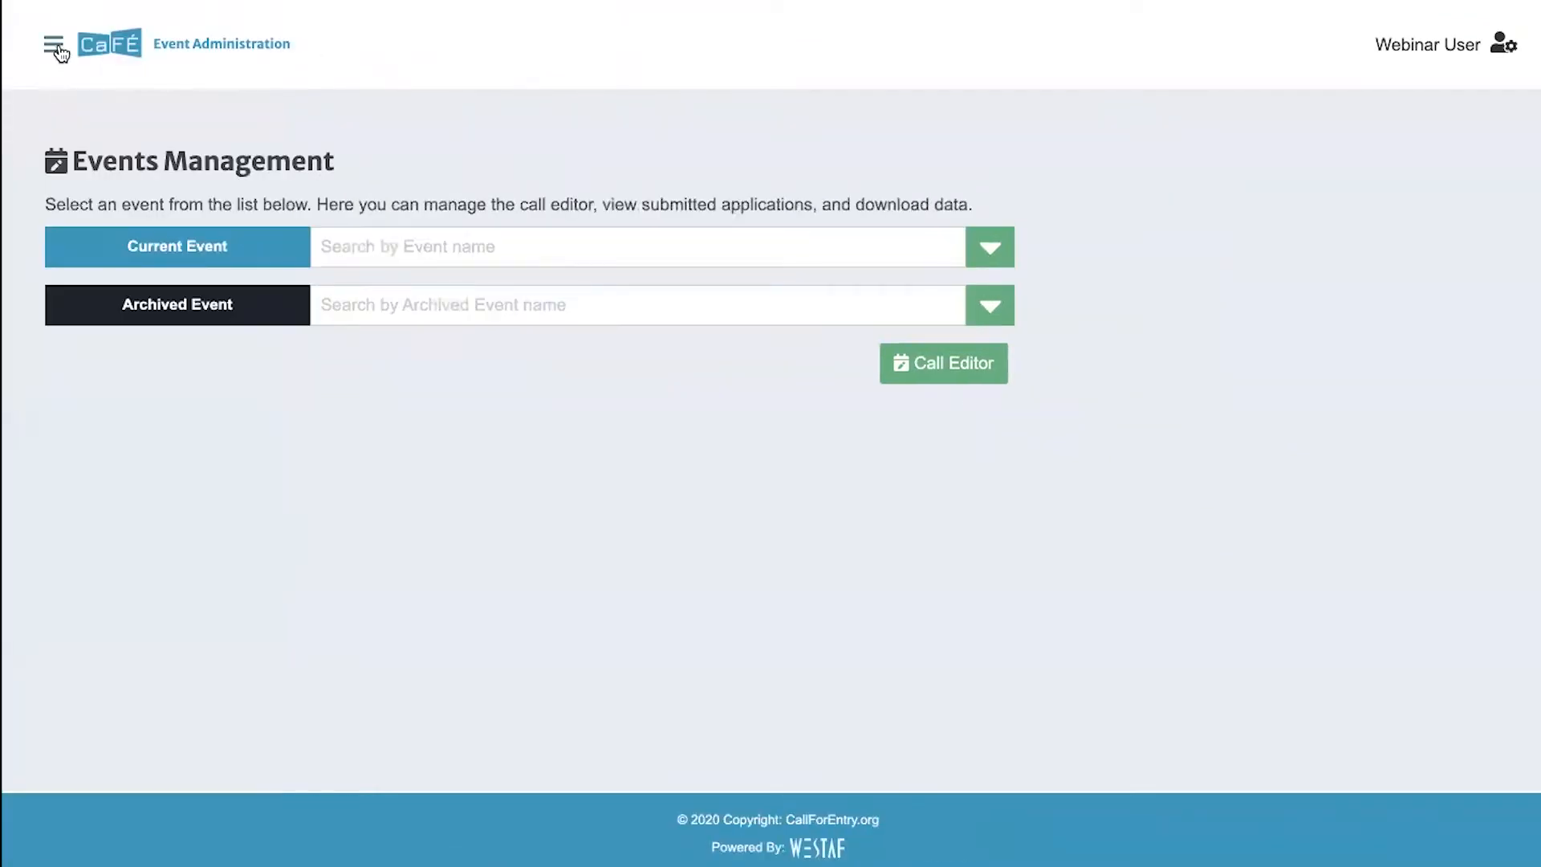
{"action": "left_click", "coordinate": [55, 46]}
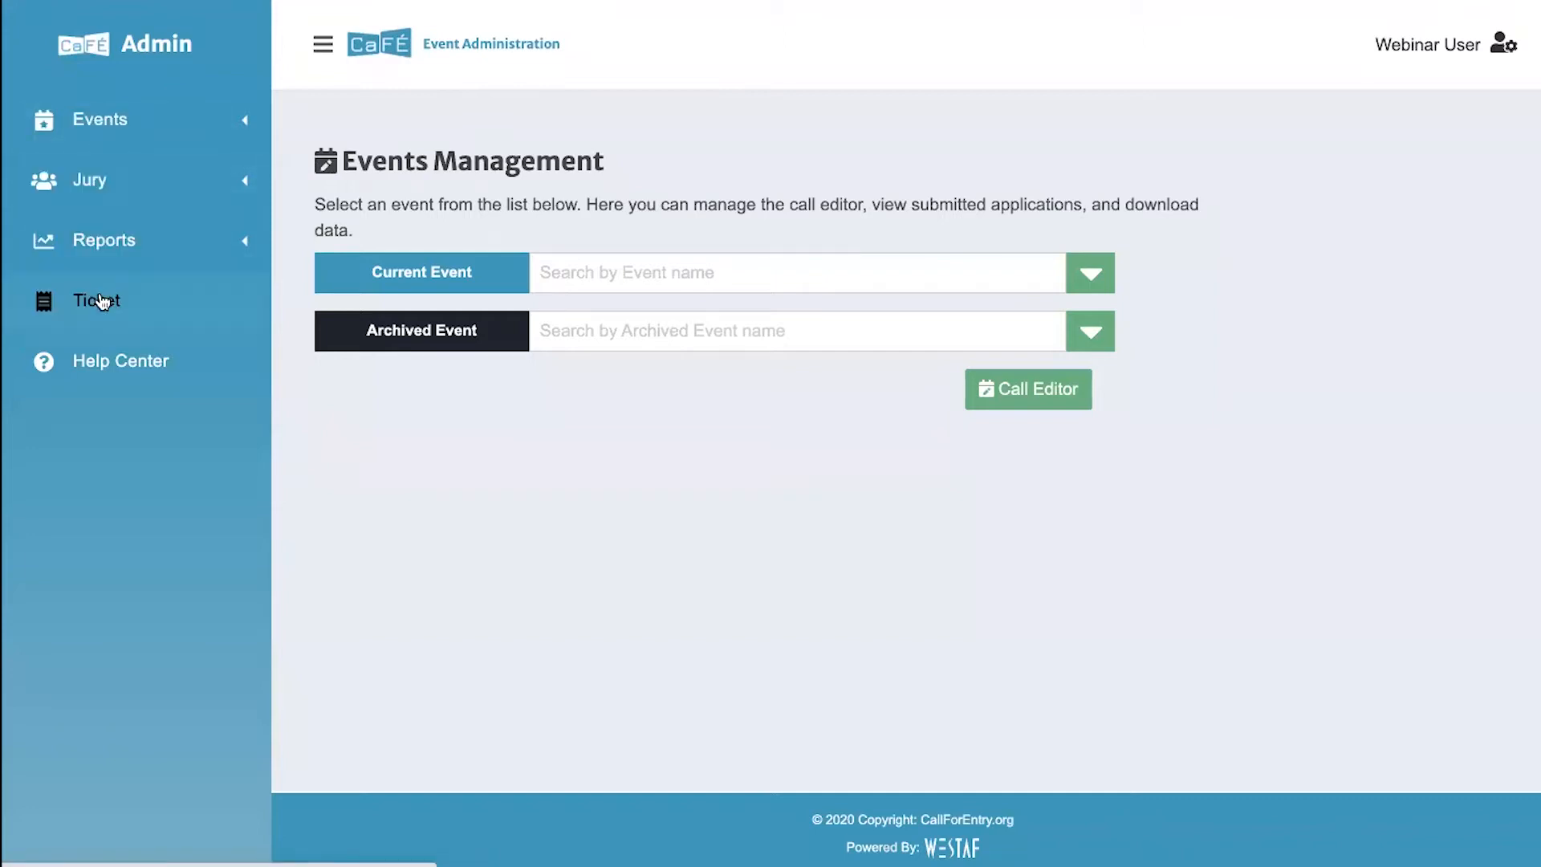
{"action": "left_click", "coordinate": [224, 169]}
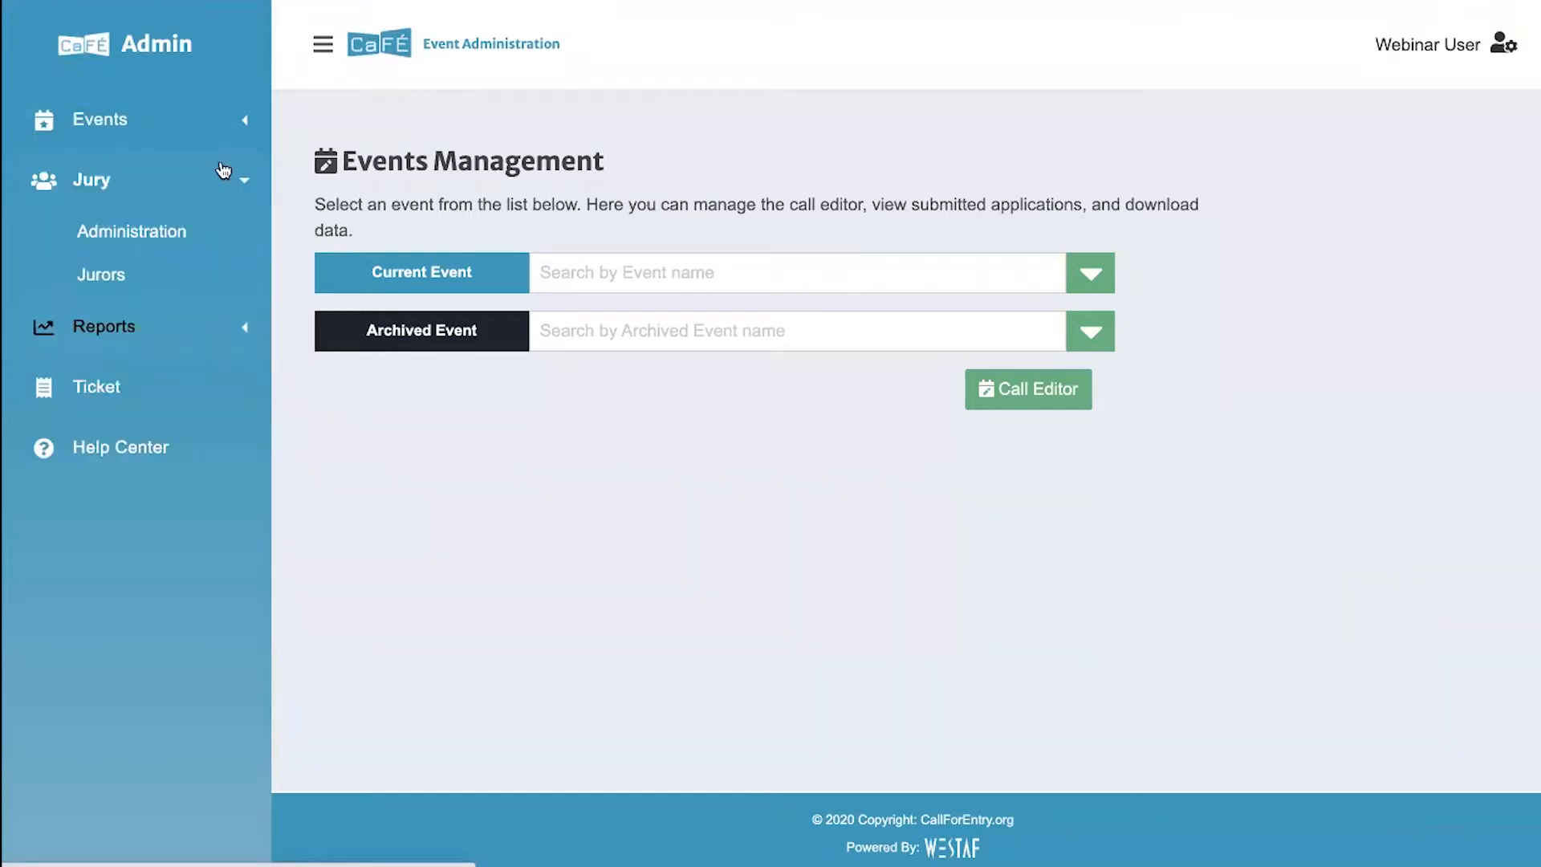
{"action": "left_click", "coordinate": [319, 49]}
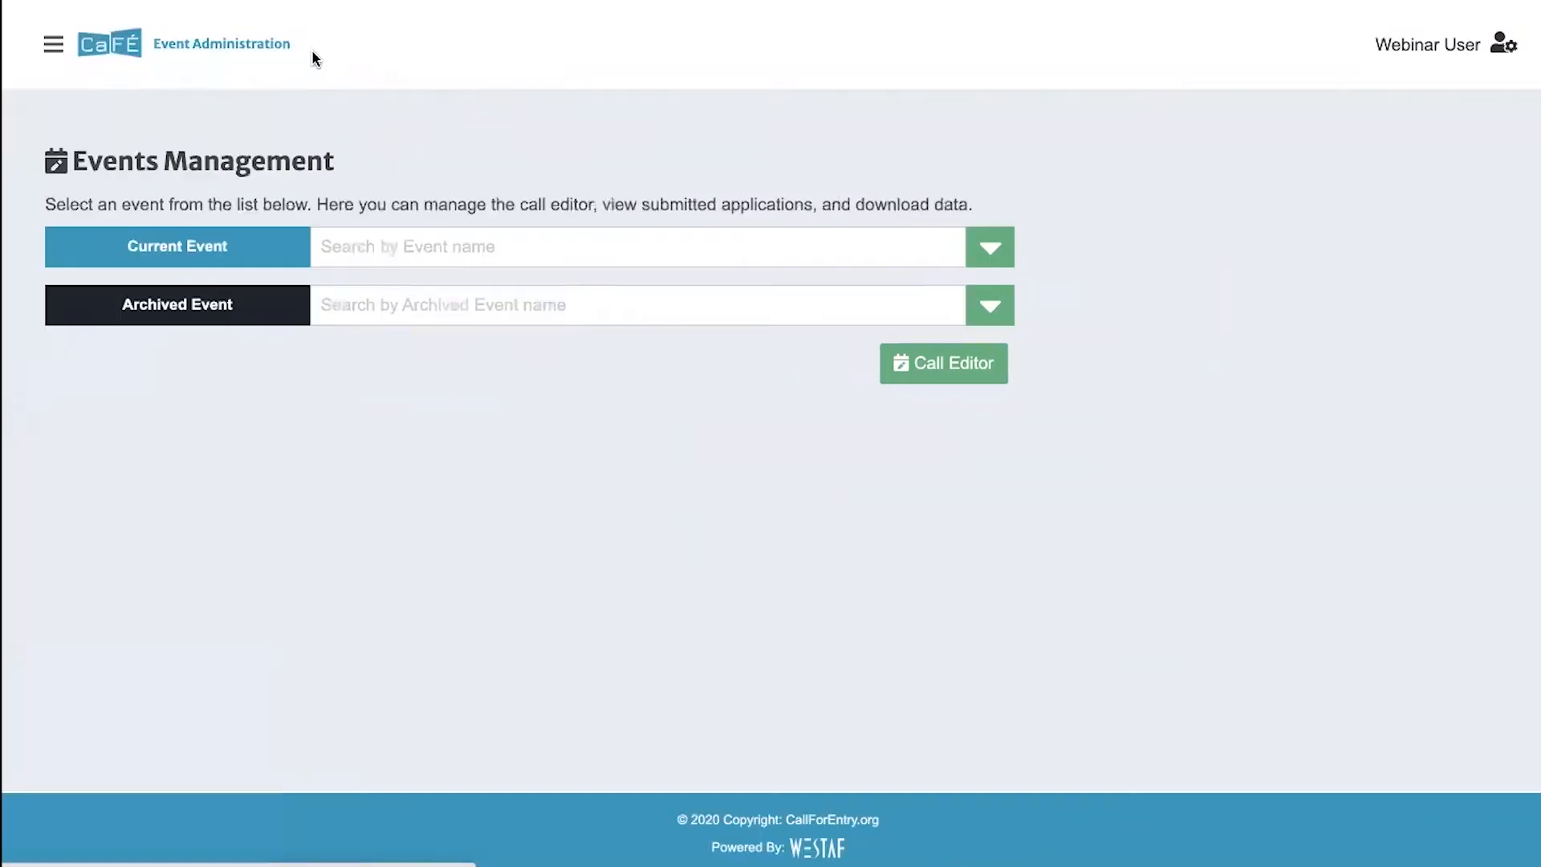
{"action": "left_click", "coordinate": [1499, 48]}
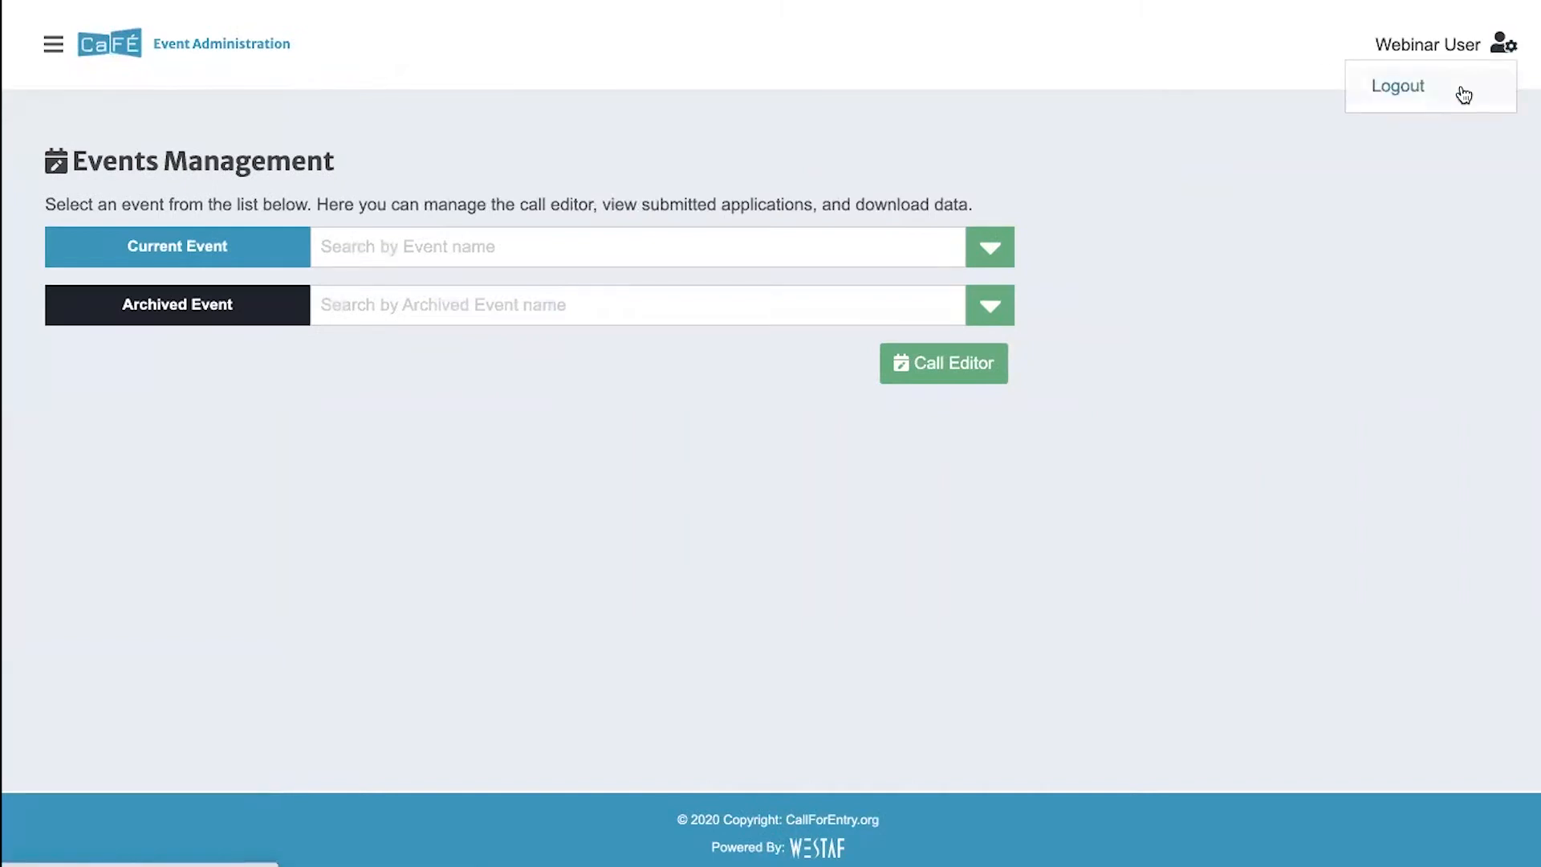
{"action": "left_click", "coordinate": [1277, 178]}
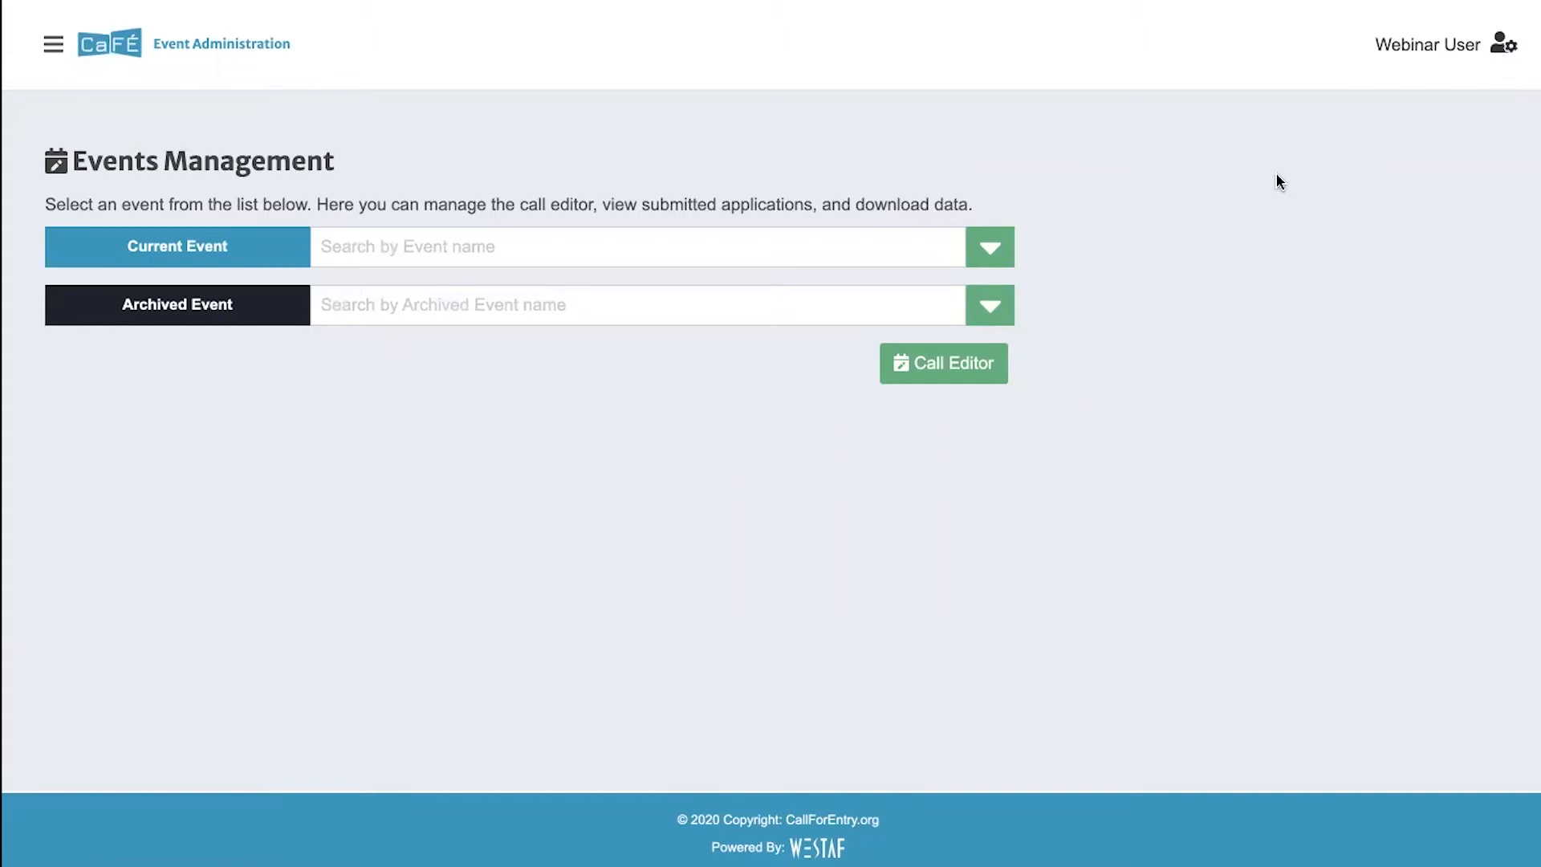
{"action": "left_click", "coordinate": [53, 44]}
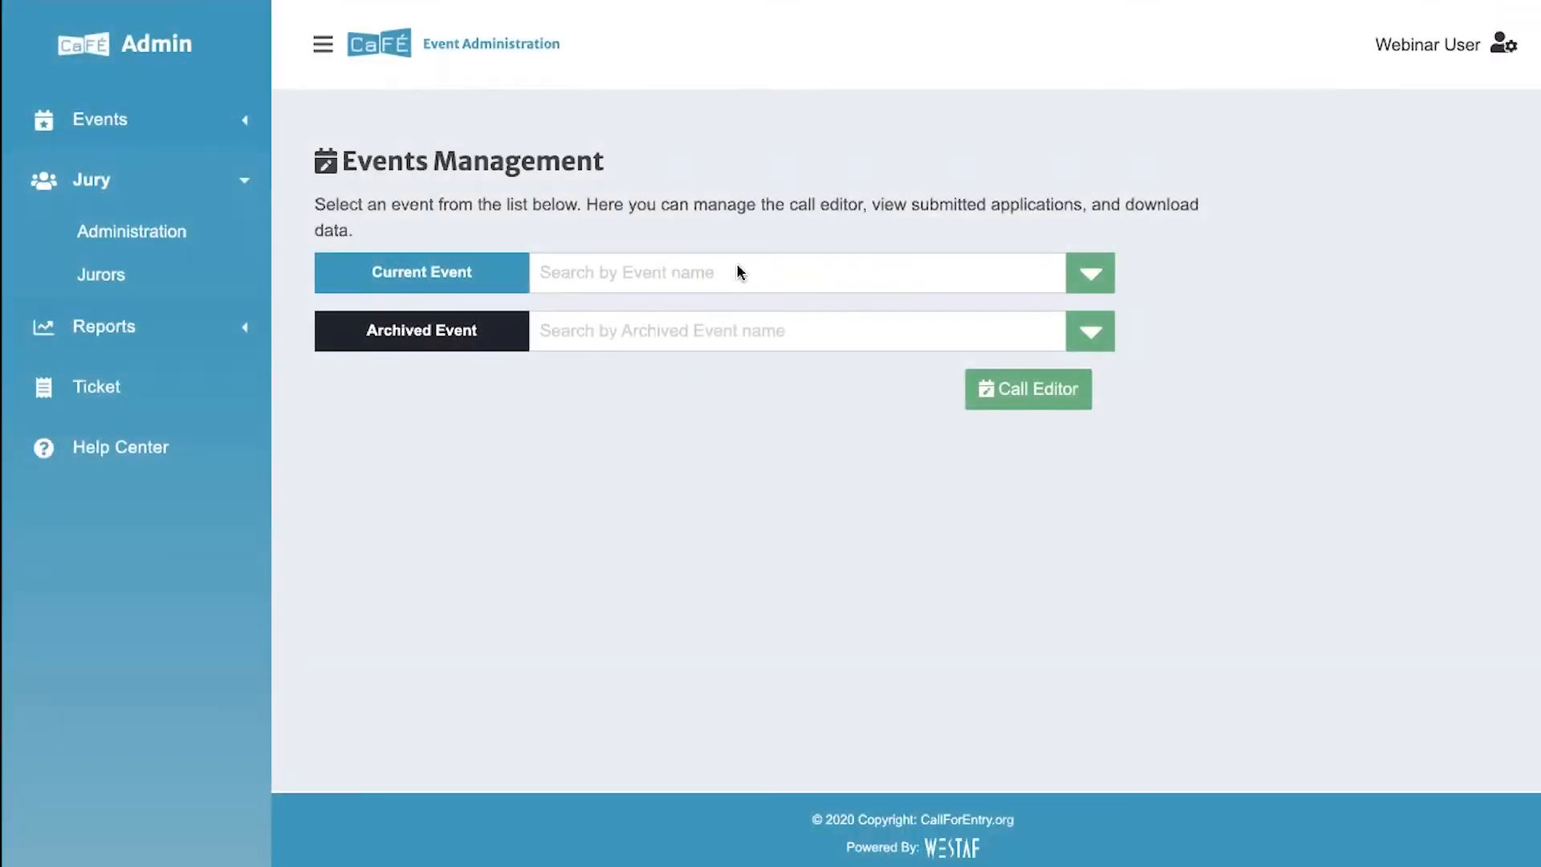
- Select the current event "CaFE: Juried Exhibition for Artwork 2020 - Virtual" and open it in the Call Editor with the navigation sidebar hidden
{"action": "left_click", "coordinate": [663, 273]}
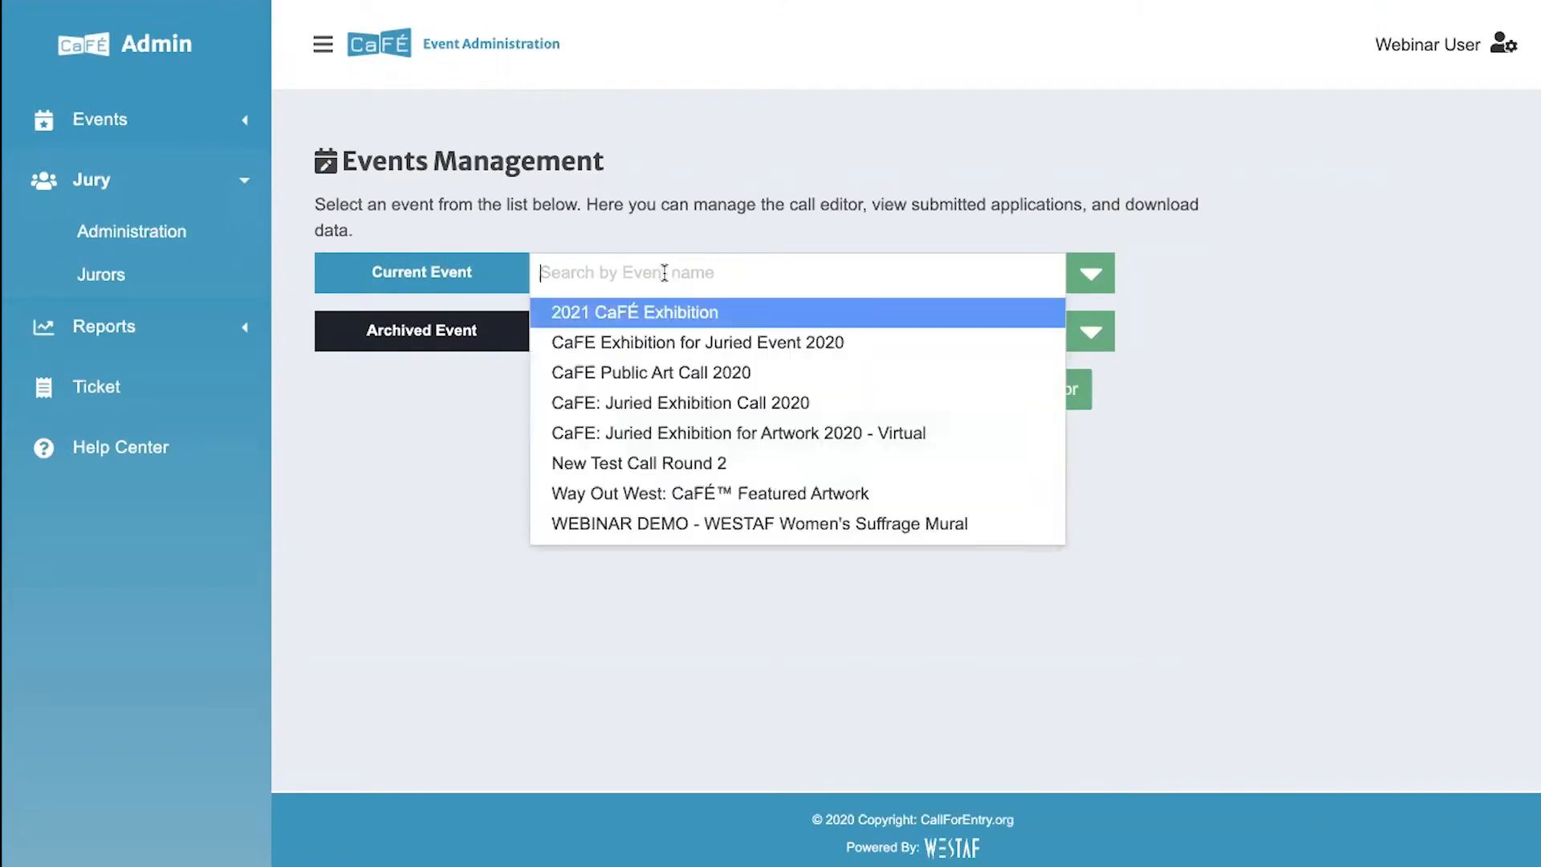
{"action": "left_click", "coordinate": [649, 435]}
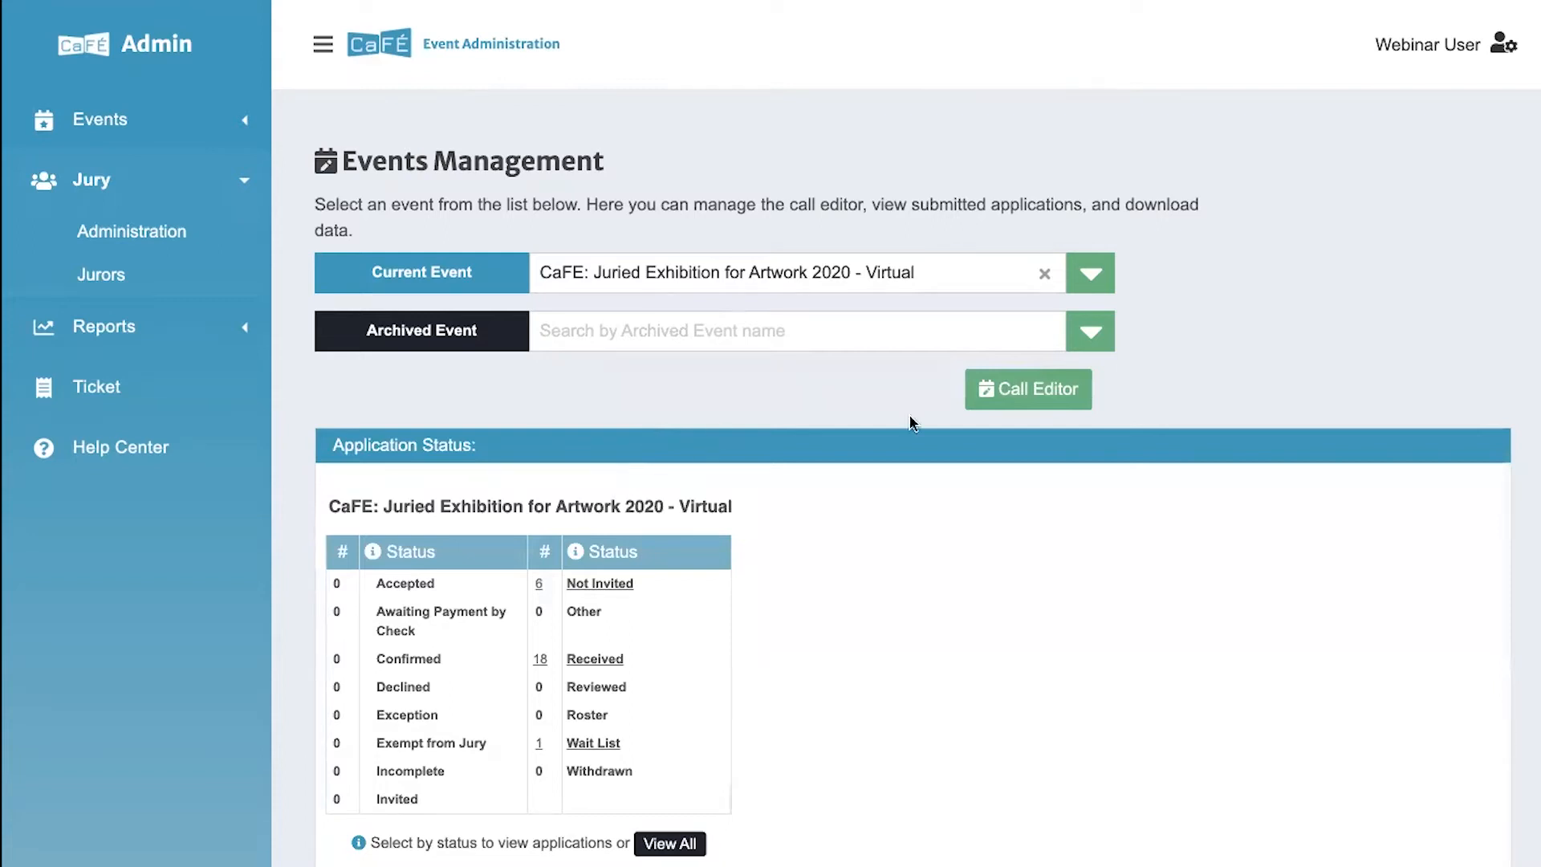
{"action": "left_click", "coordinate": [1035, 405]}
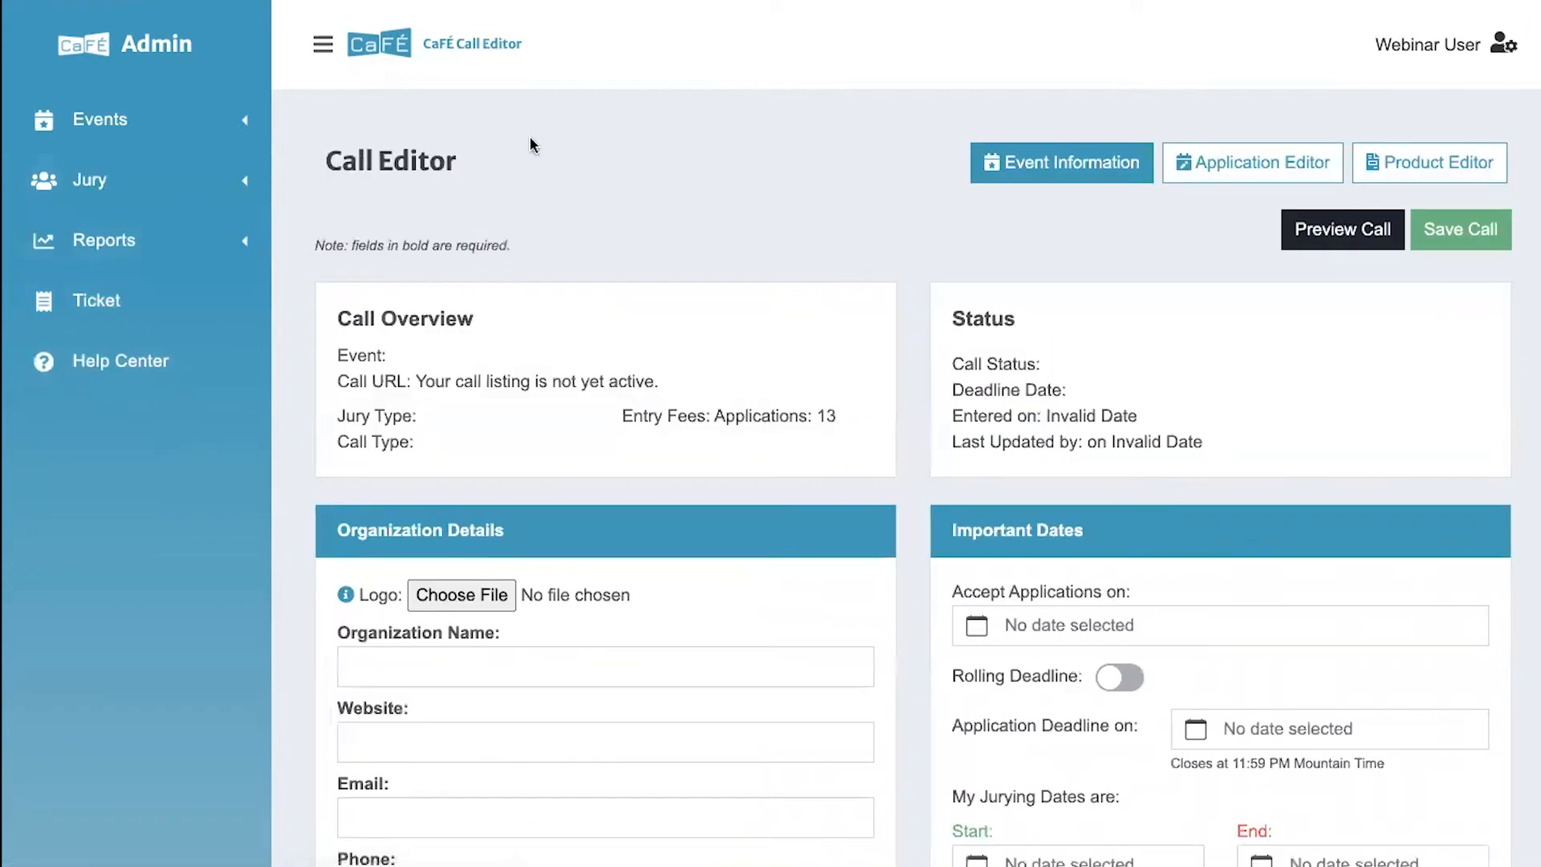
{"action": "left_click", "coordinate": [314, 50]}
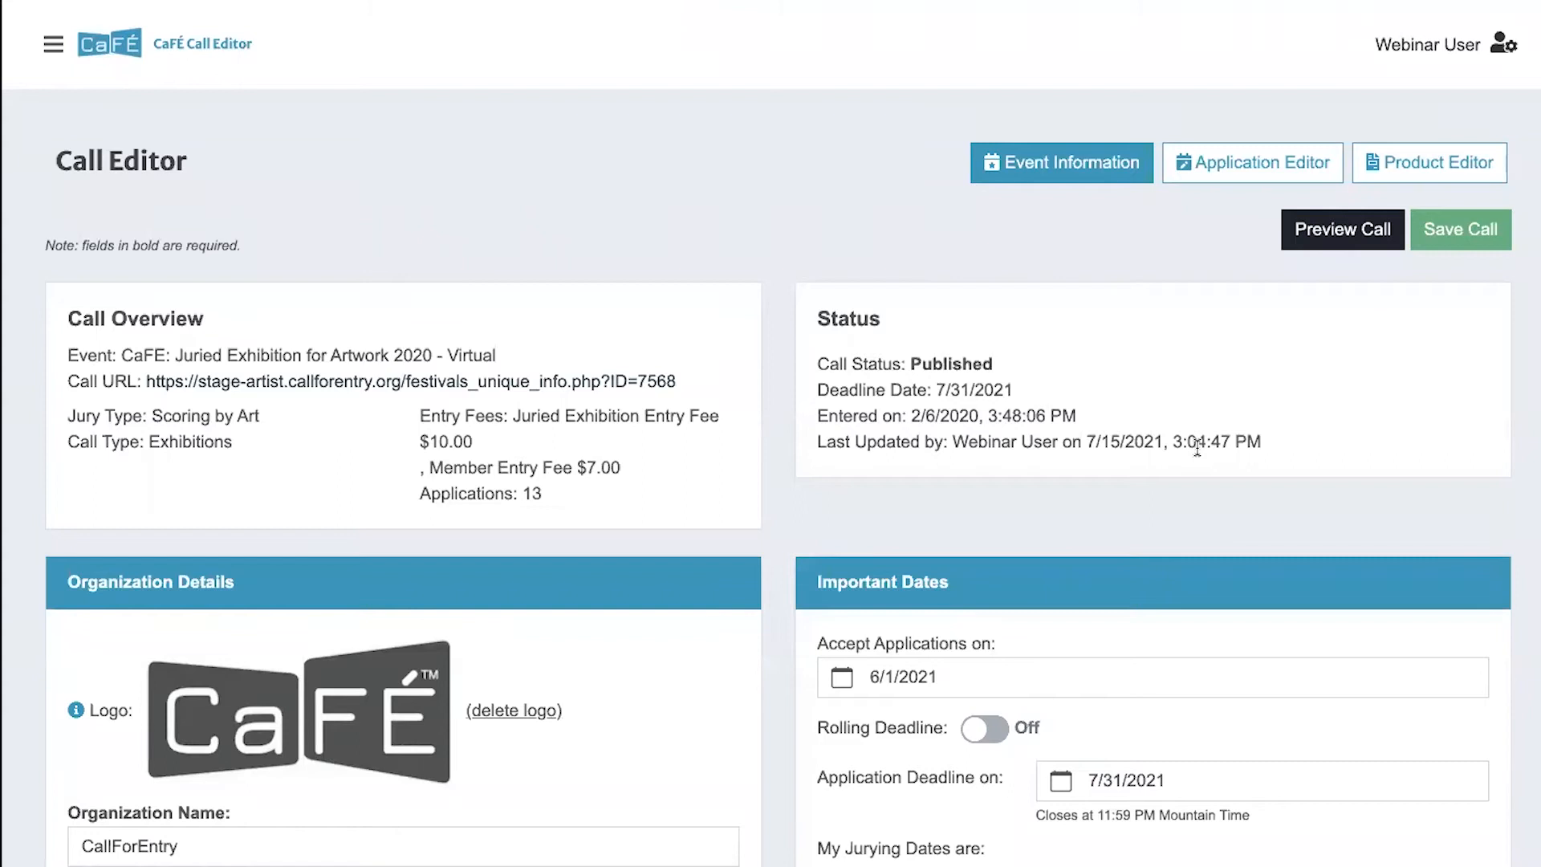
- Review the call's overview, status, organization details, important dates, additional settings and jury type in the event information
{"action": "scroll", "coordinate": [1197, 448], "scroll_direction": "down", "scroll_amount": 1}
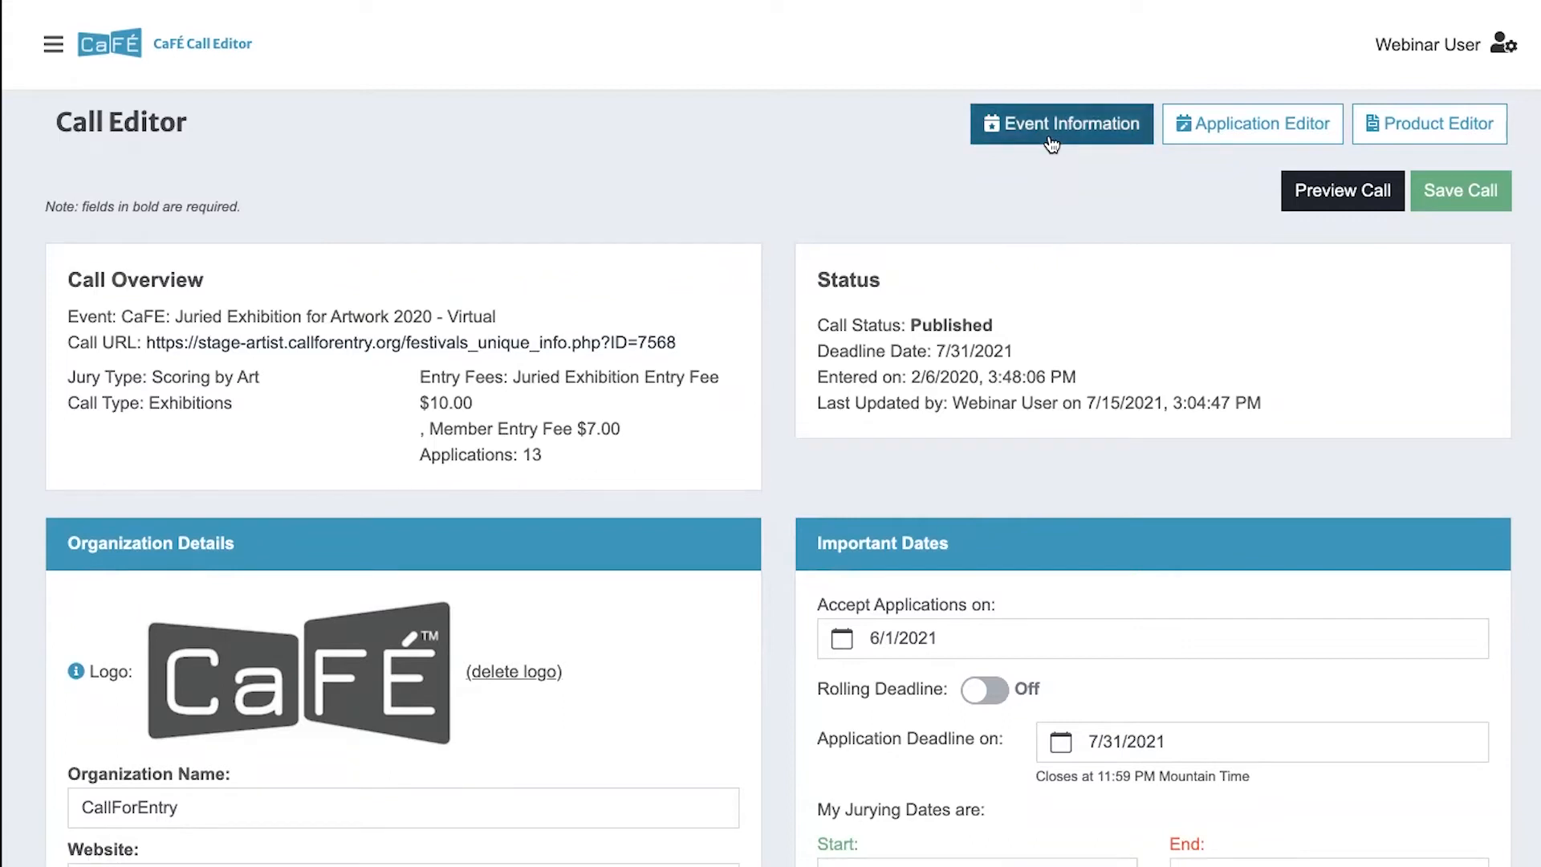
{"action": "scroll", "coordinate": [739, 334], "scroll_direction": "down", "scroll_amount": 5}
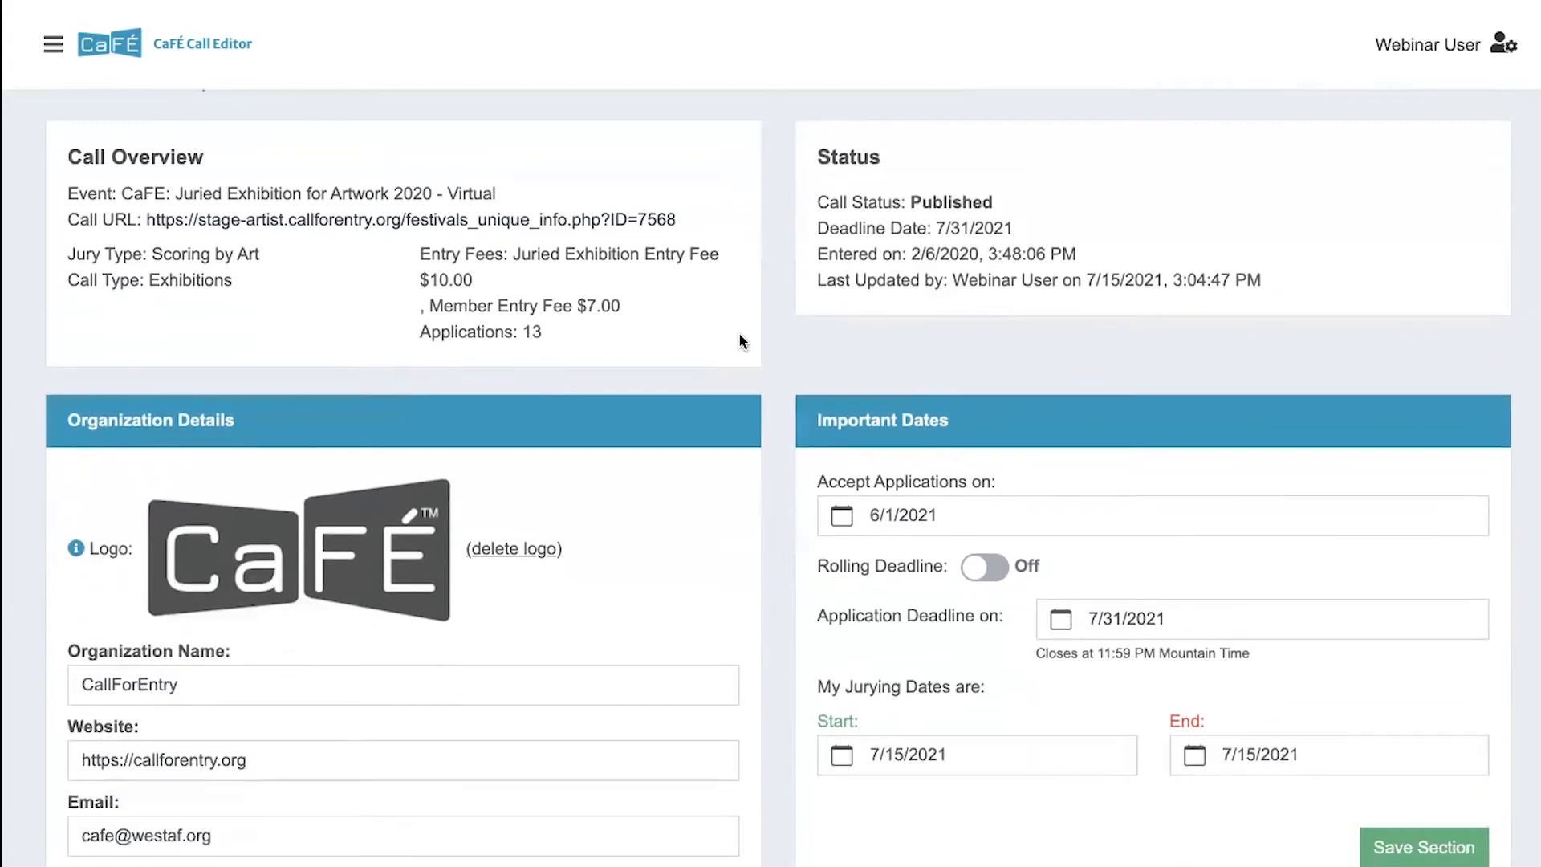
{"action": "scroll", "coordinate": [740, 336], "scroll_direction": "down", "scroll_amount": 5}
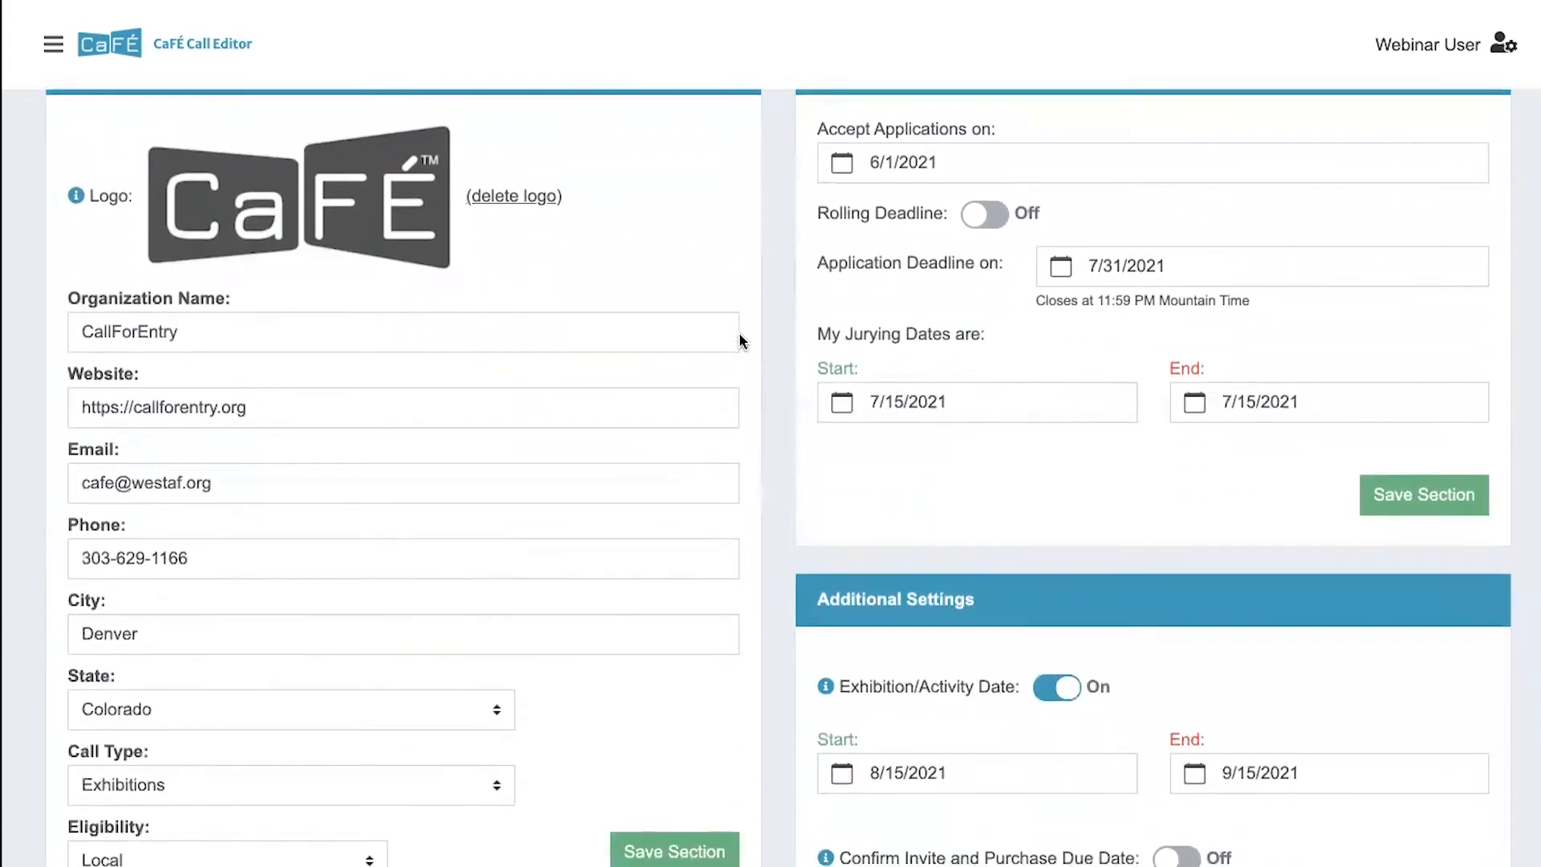
{"action": "scroll", "coordinate": [740, 340], "scroll_direction": "down", "scroll_amount": 6}
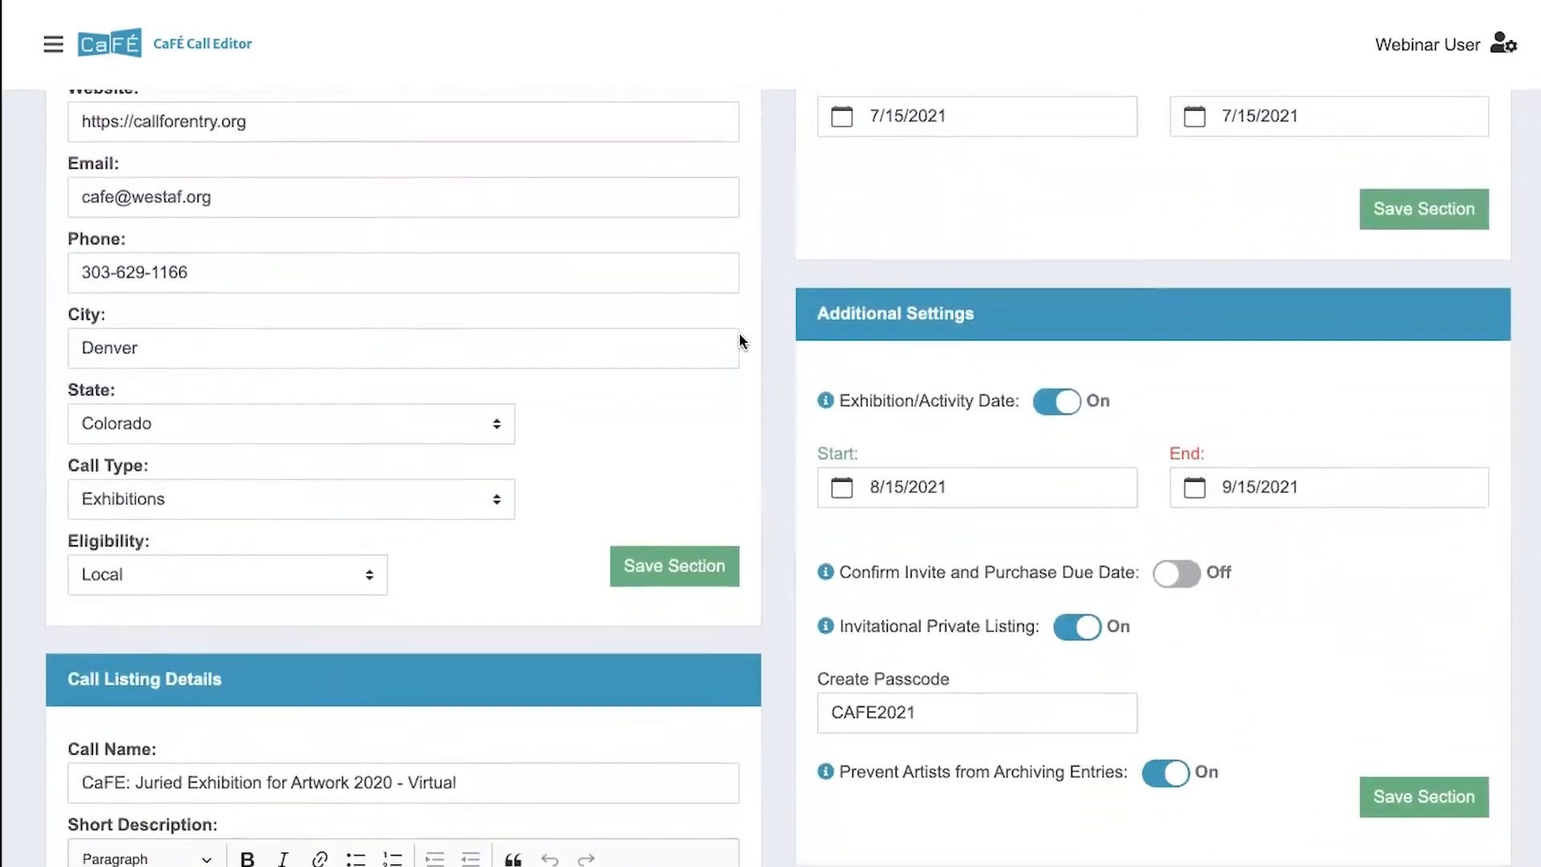
{"action": "scroll", "coordinate": [739, 340], "scroll_direction": "down", "scroll_amount": 5}
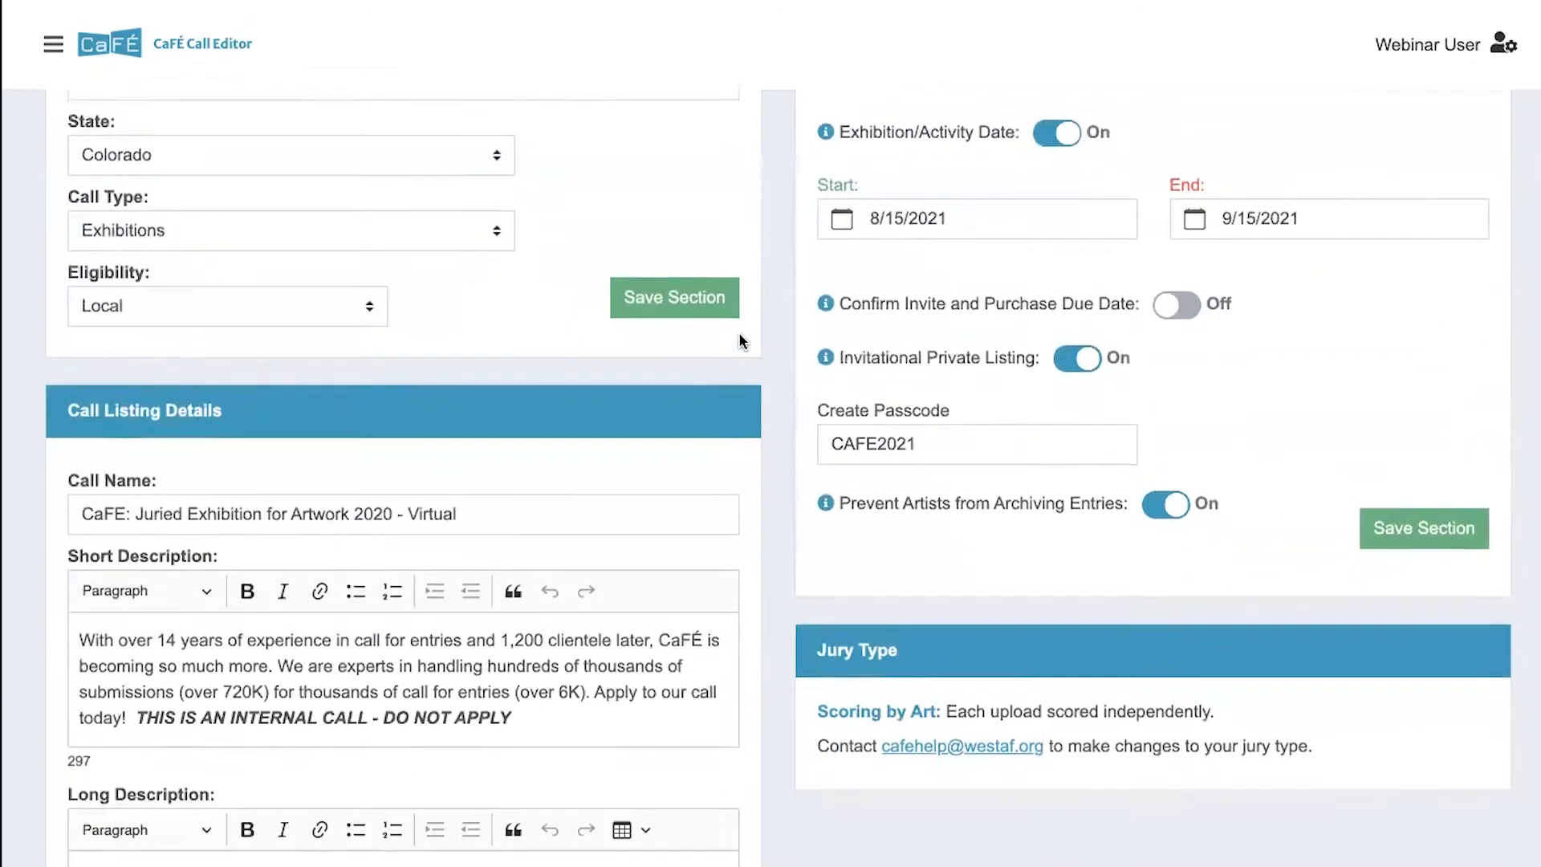
{"action": "scroll", "coordinate": [739, 340], "scroll_direction": "up", "scroll_amount": 7}
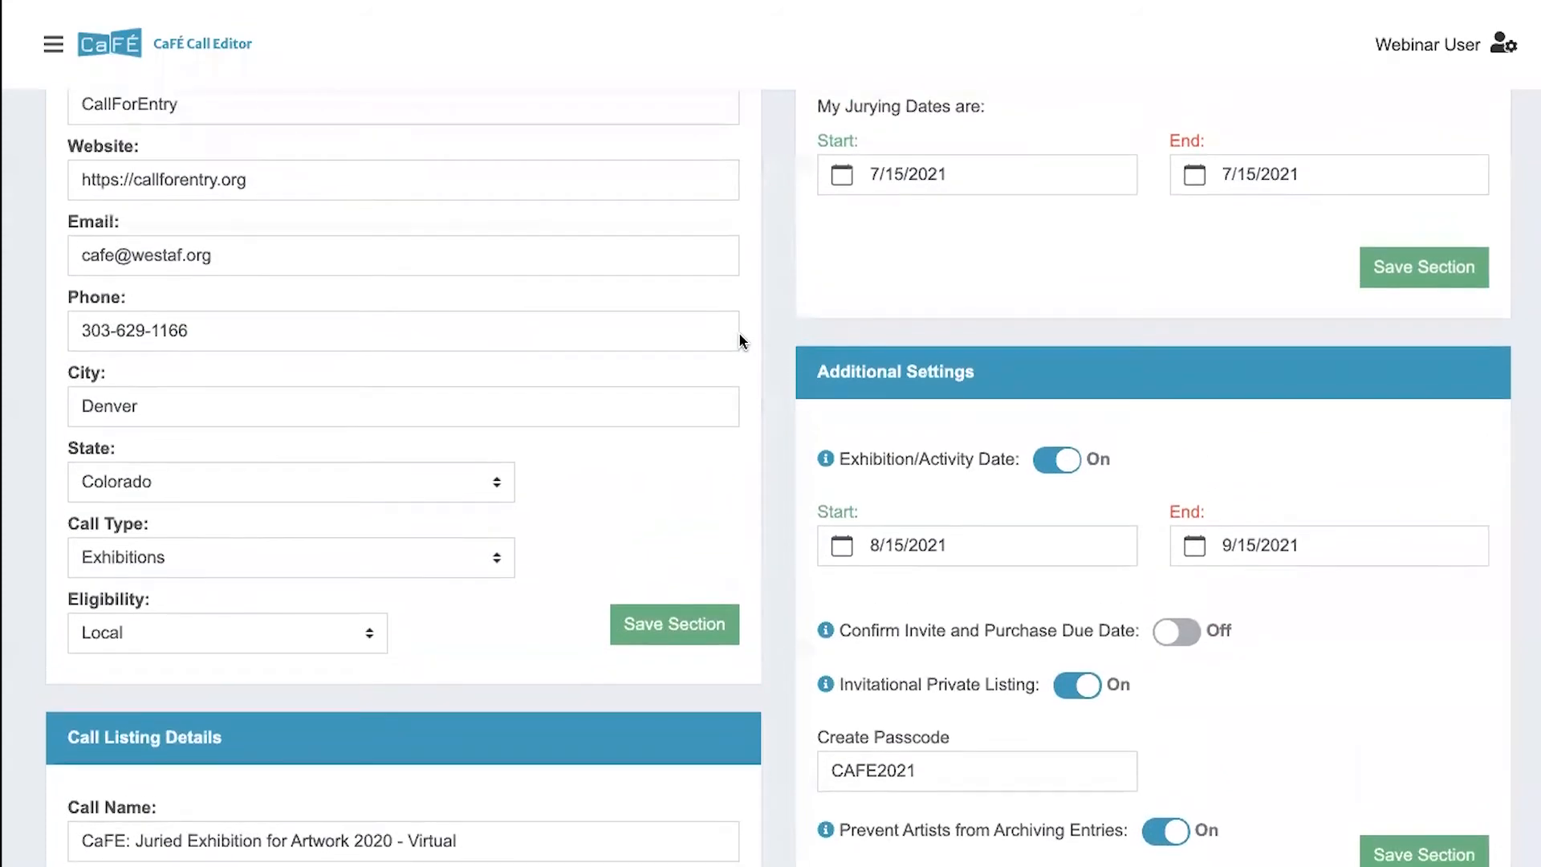
{"action": "scroll", "coordinate": [739, 334], "scroll_direction": "up", "scroll_amount": 9}
{"action": "scroll", "coordinate": [738, 334], "scroll_direction": "down", "scroll_amount": 3}
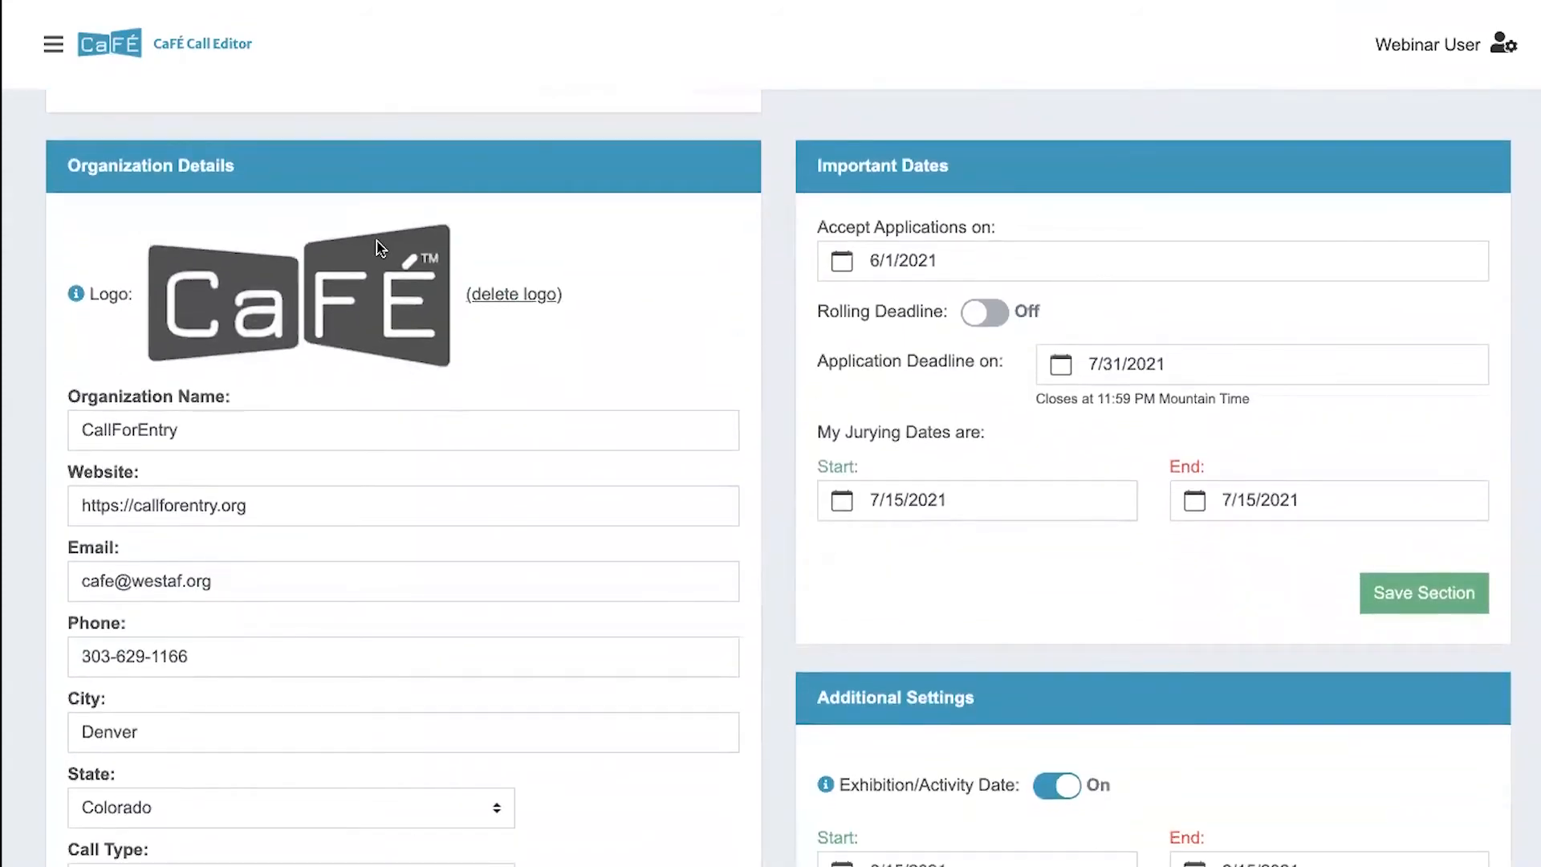
{"action": "scroll", "coordinate": [368, 273], "scroll_direction": "down", "scroll_amount": 3}
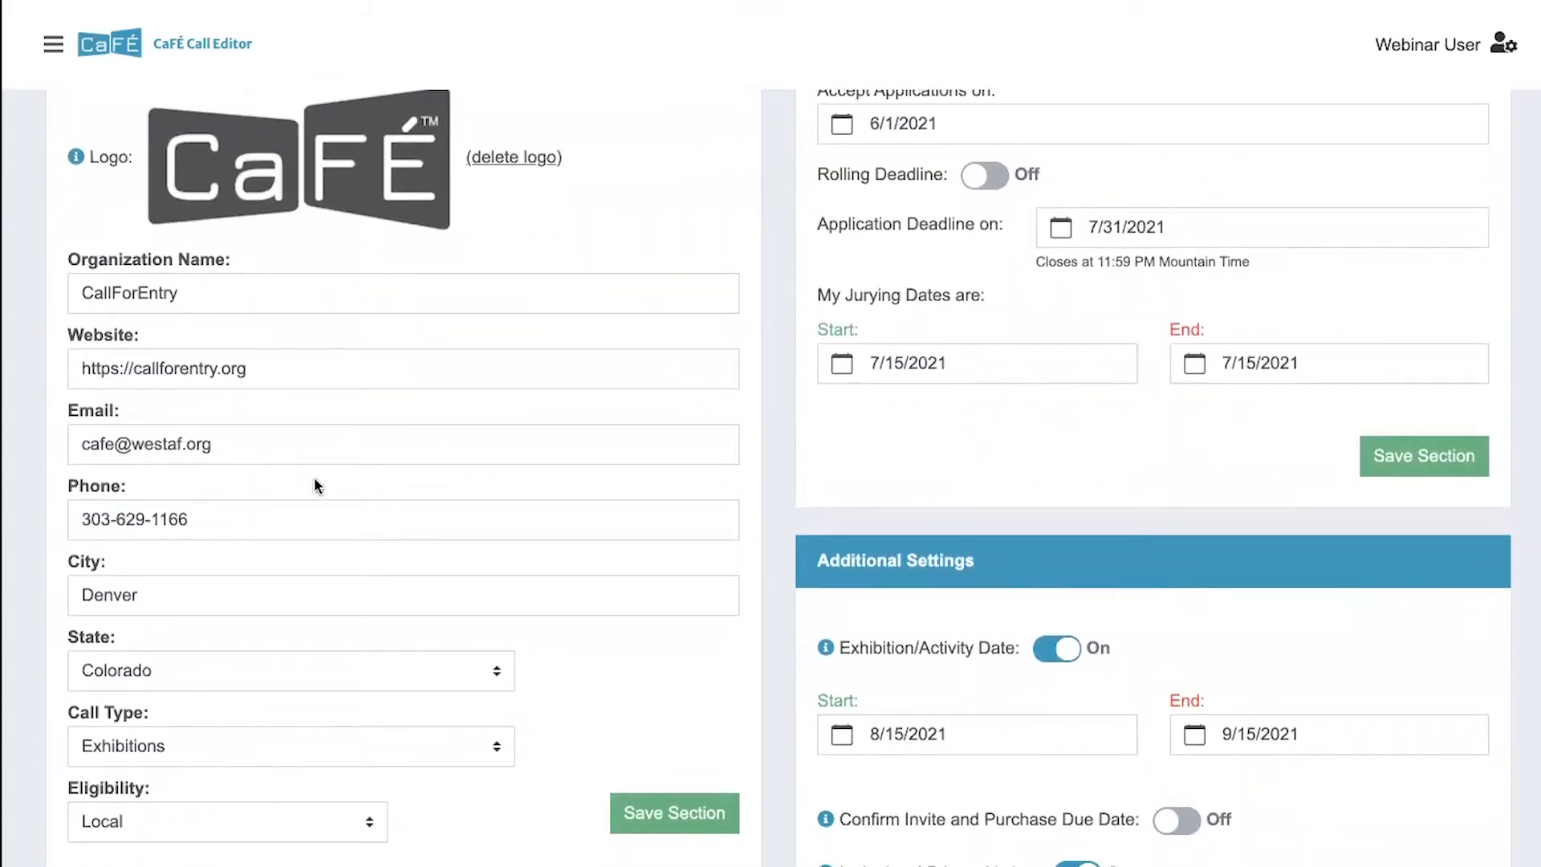
{"action": "scroll", "coordinate": [315, 477], "scroll_direction": "down", "scroll_amount": 3}
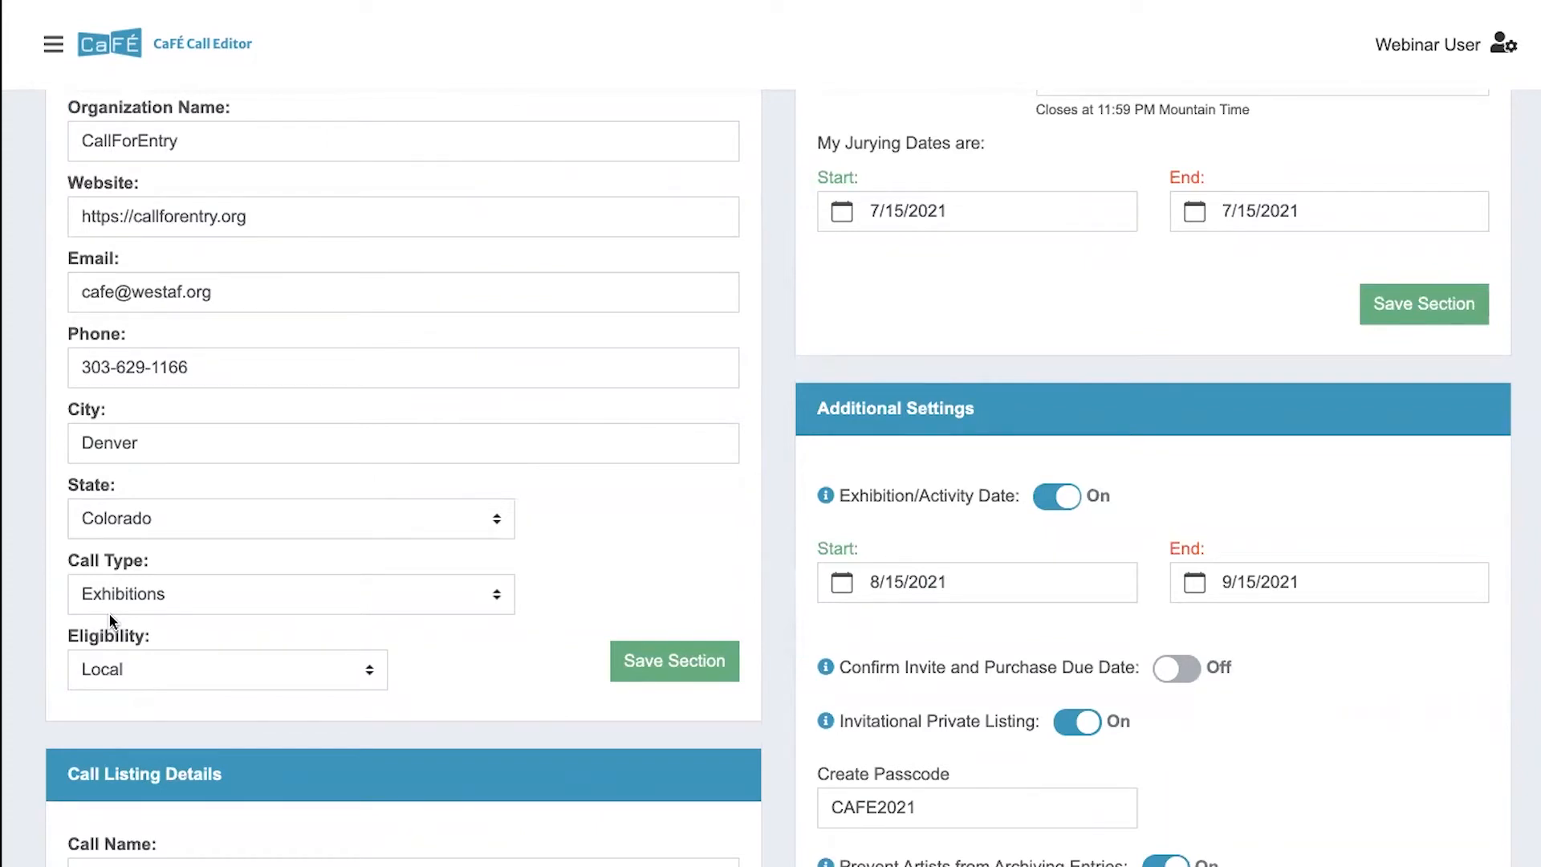
- Read through the call listing details, covering the call name, descriptions, application requirements, eligibility, and rules and terms to apply
{"action": "scroll", "coordinate": [109, 614], "scroll_direction": "down", "scroll_amount": 5}
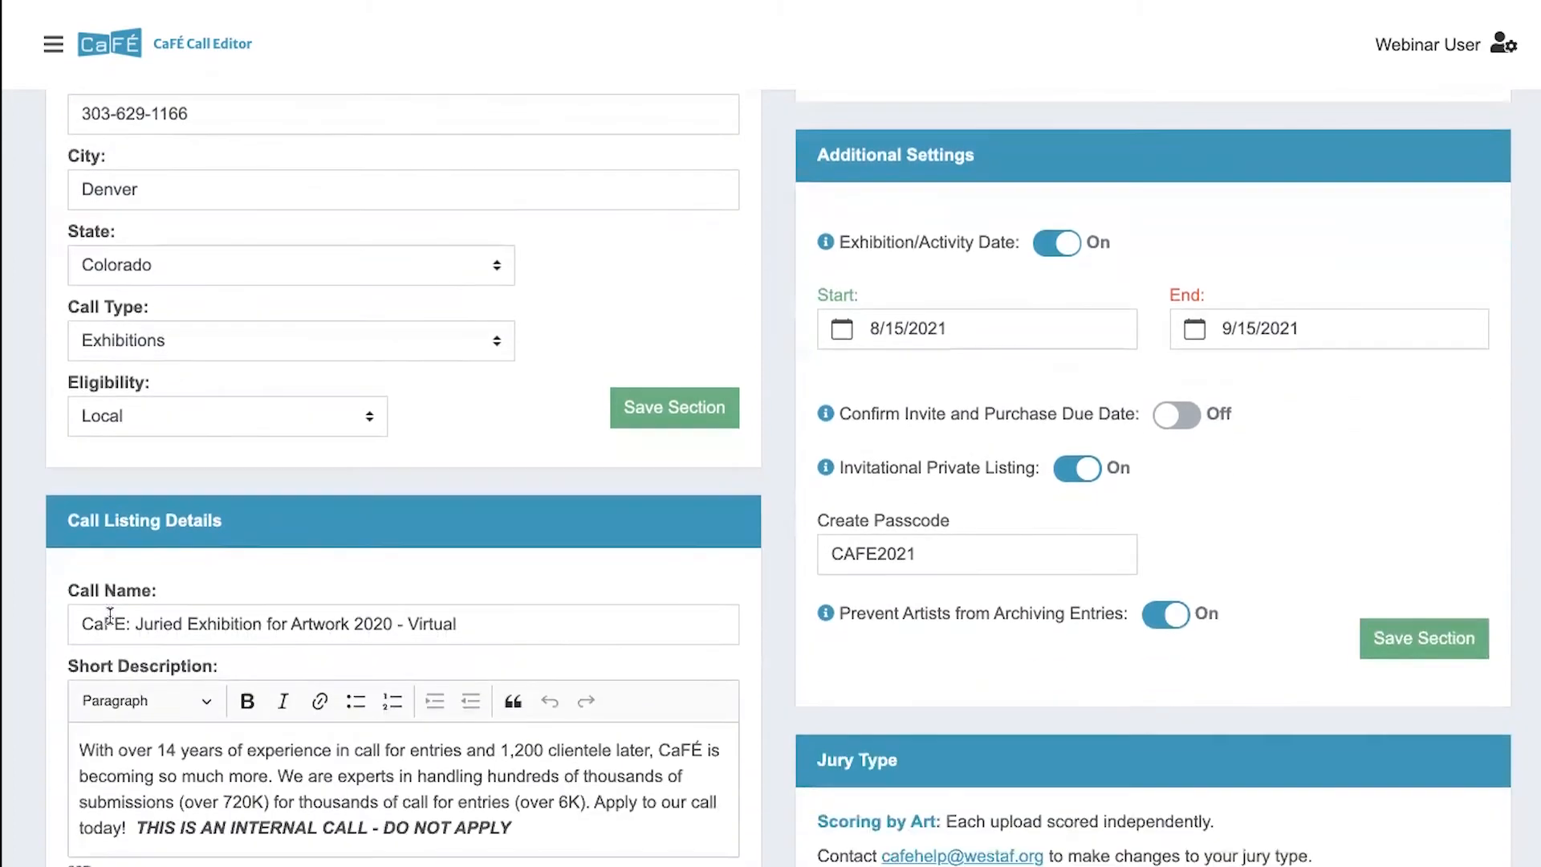
{"action": "scroll", "coordinate": [110, 617], "scroll_direction": "down", "scroll_amount": 3}
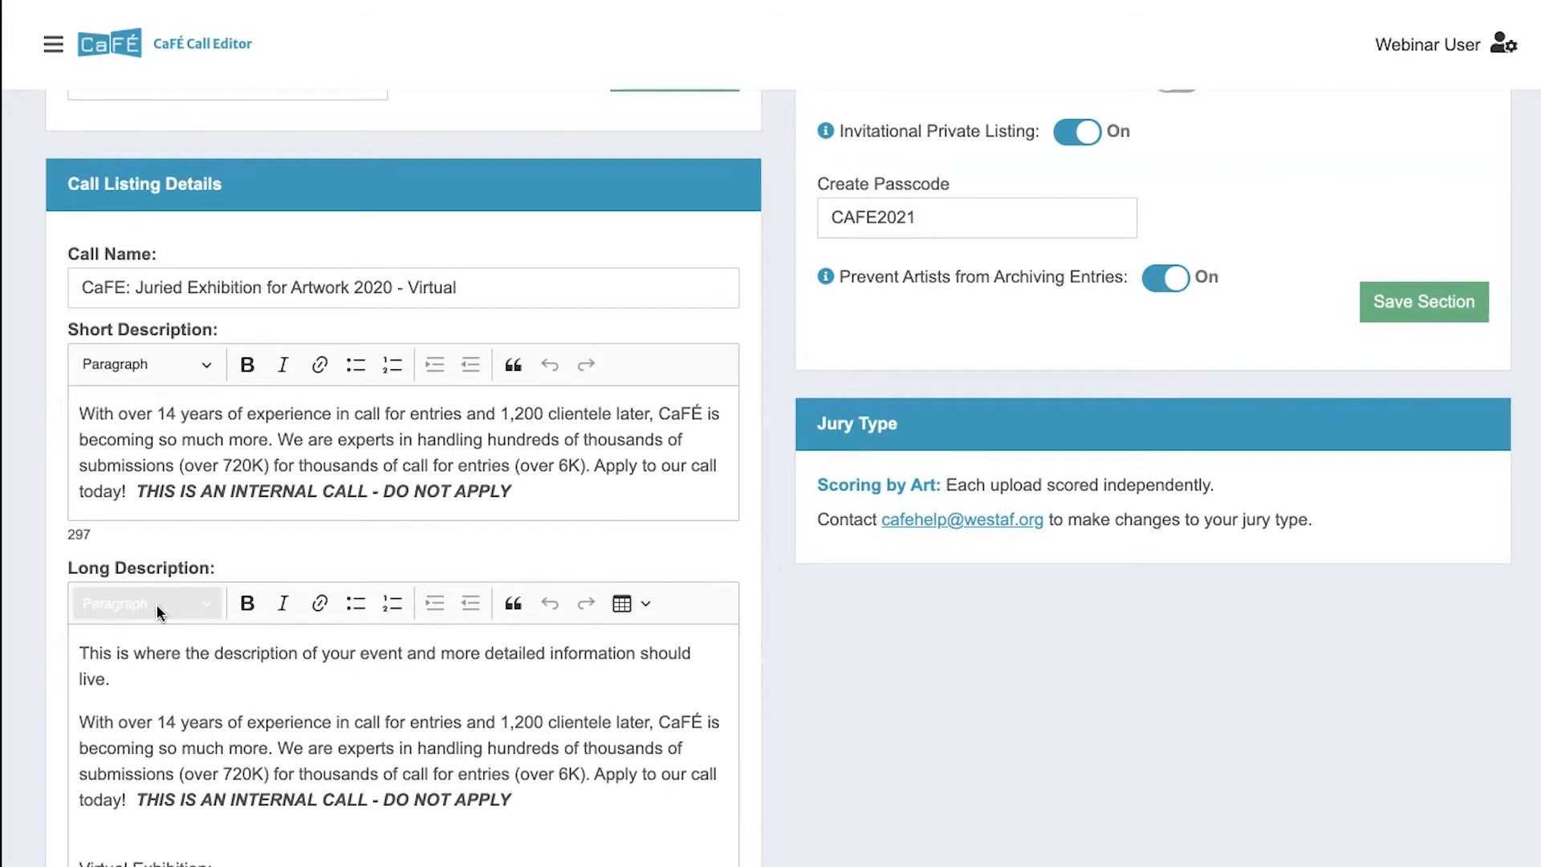
{"action": "scroll", "coordinate": [156, 604], "scroll_direction": "down", "scroll_amount": 2}
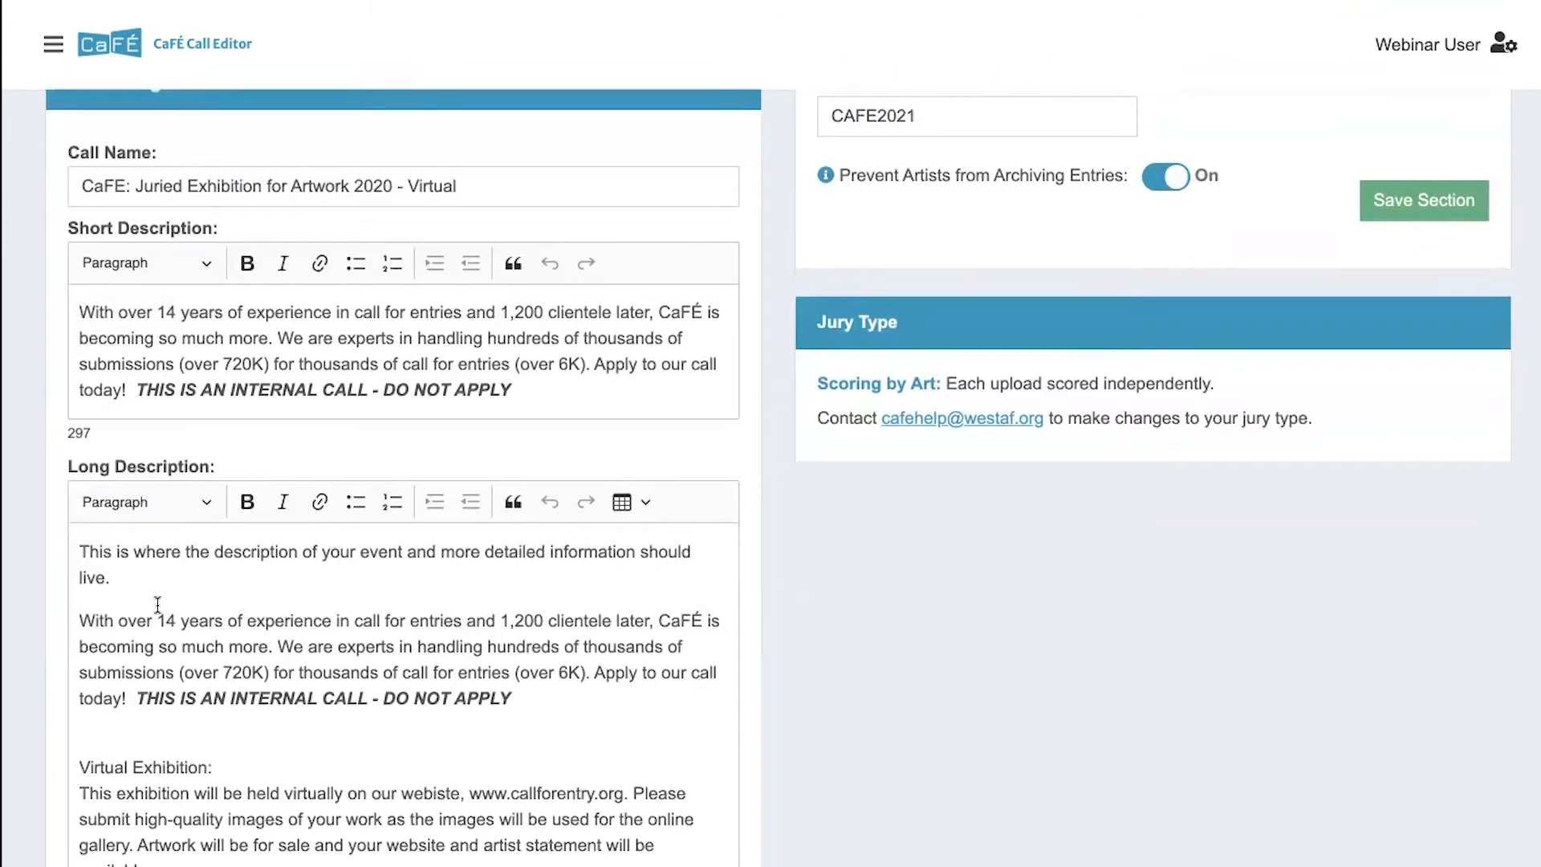
{"action": "scroll", "coordinate": [157, 605], "scroll_direction": "down", "scroll_amount": 10}
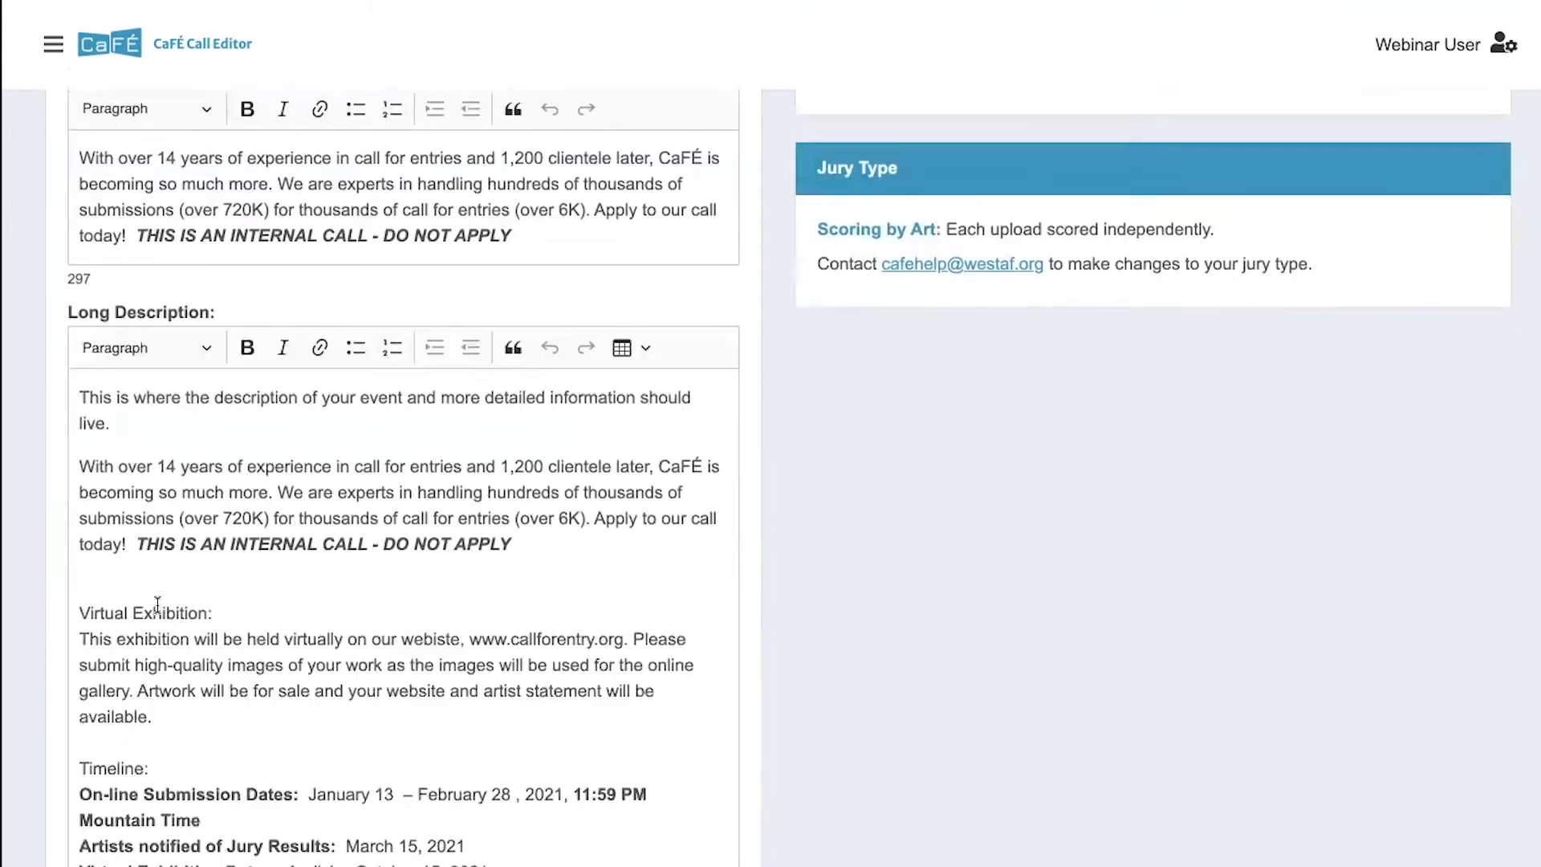
{"action": "scroll", "coordinate": [158, 604], "scroll_direction": "down", "scroll_amount": 8}
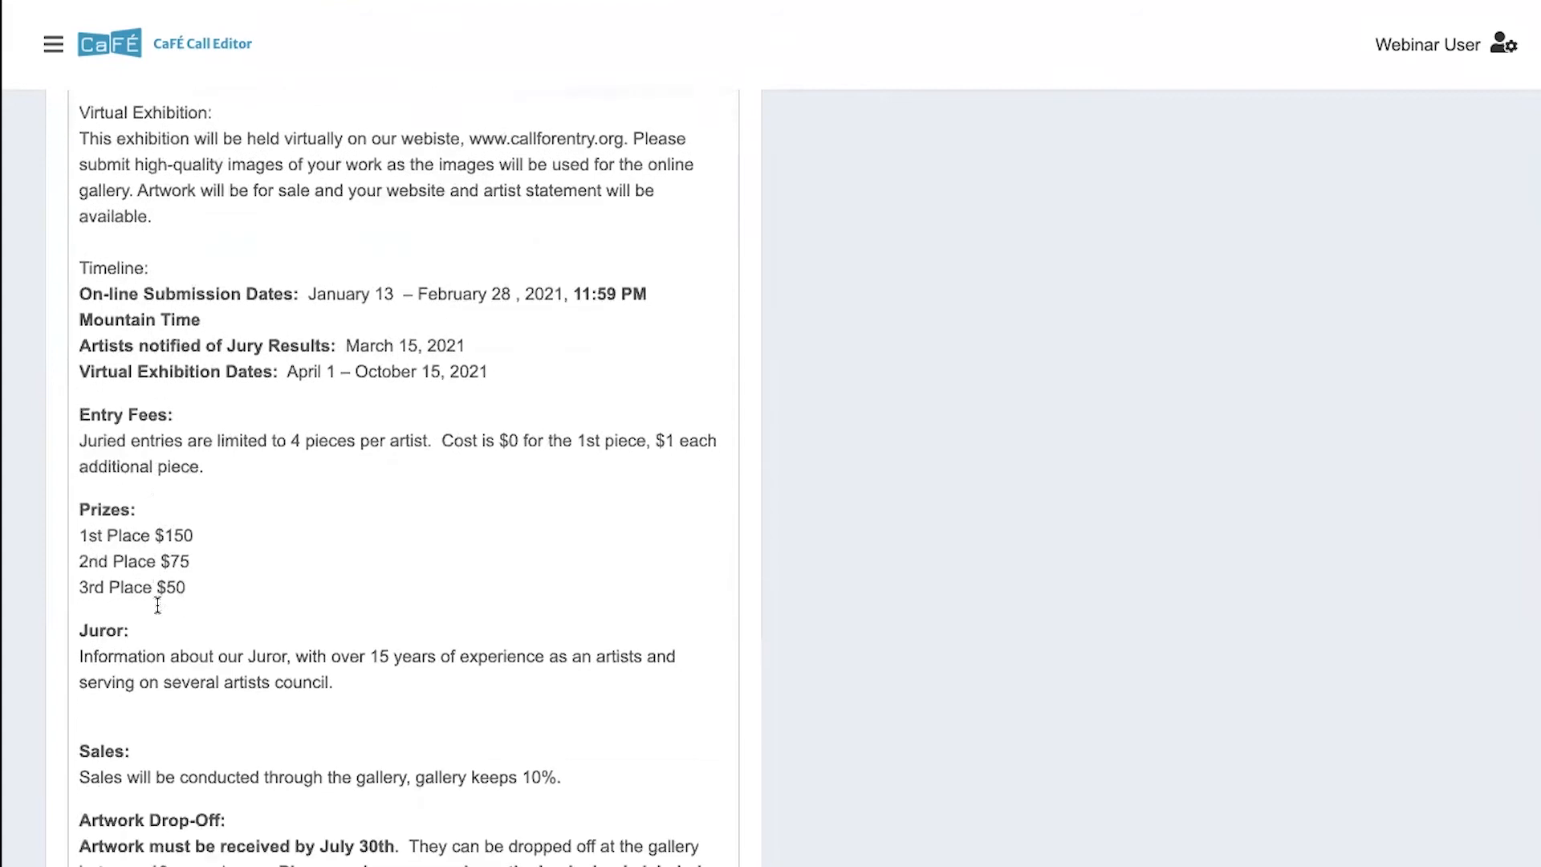
{"action": "scroll", "coordinate": [157, 604], "scroll_direction": "down", "scroll_amount": 8}
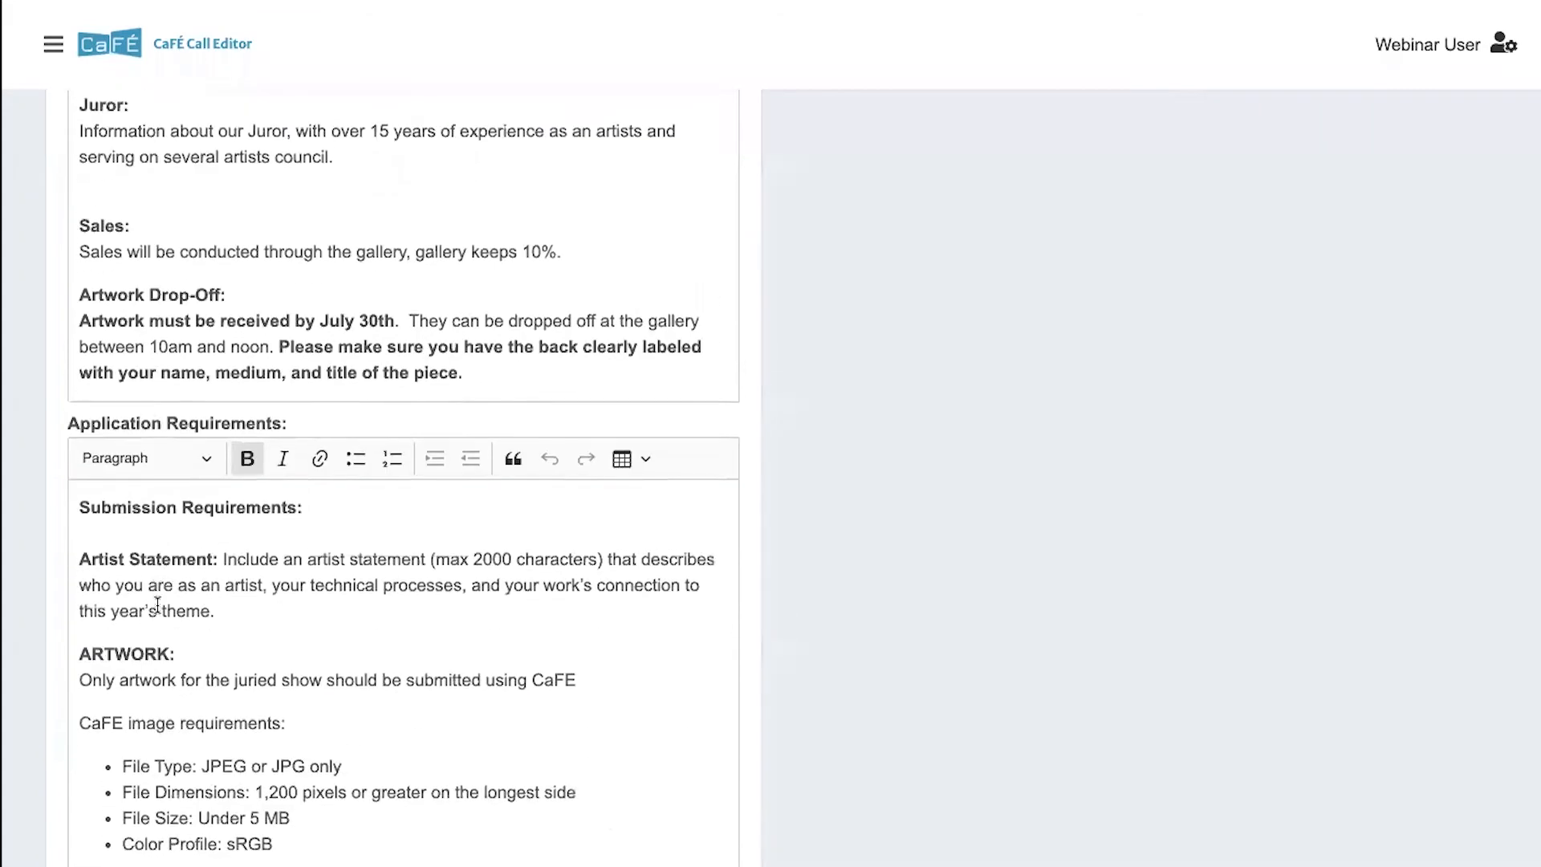
{"action": "scroll", "coordinate": [158, 605], "scroll_direction": "down", "scroll_amount": 1}
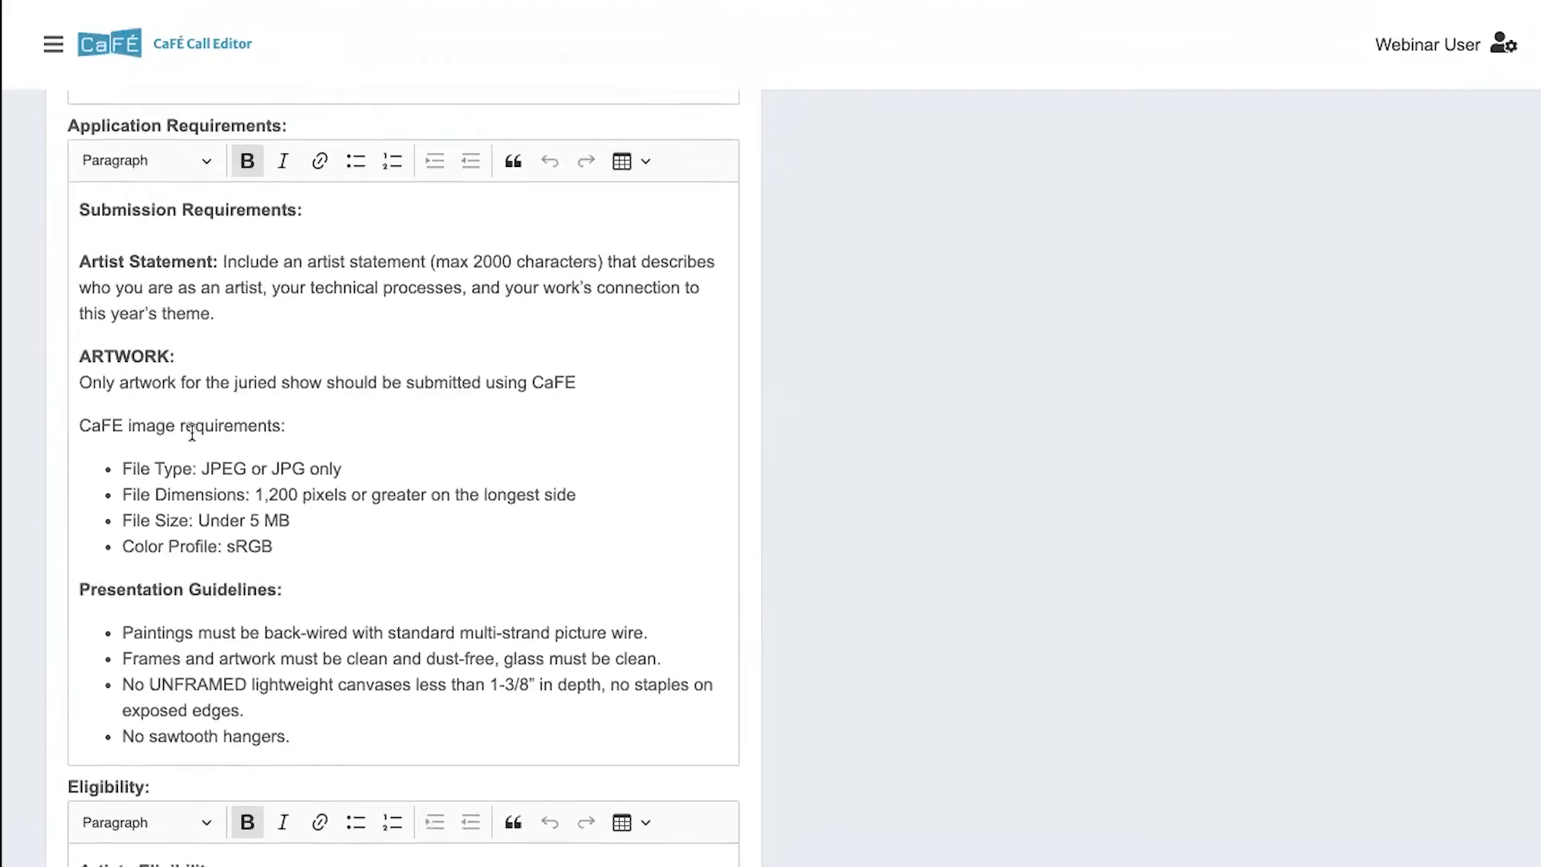
{"action": "scroll", "coordinate": [184, 482], "scroll_direction": "down", "scroll_amount": 5}
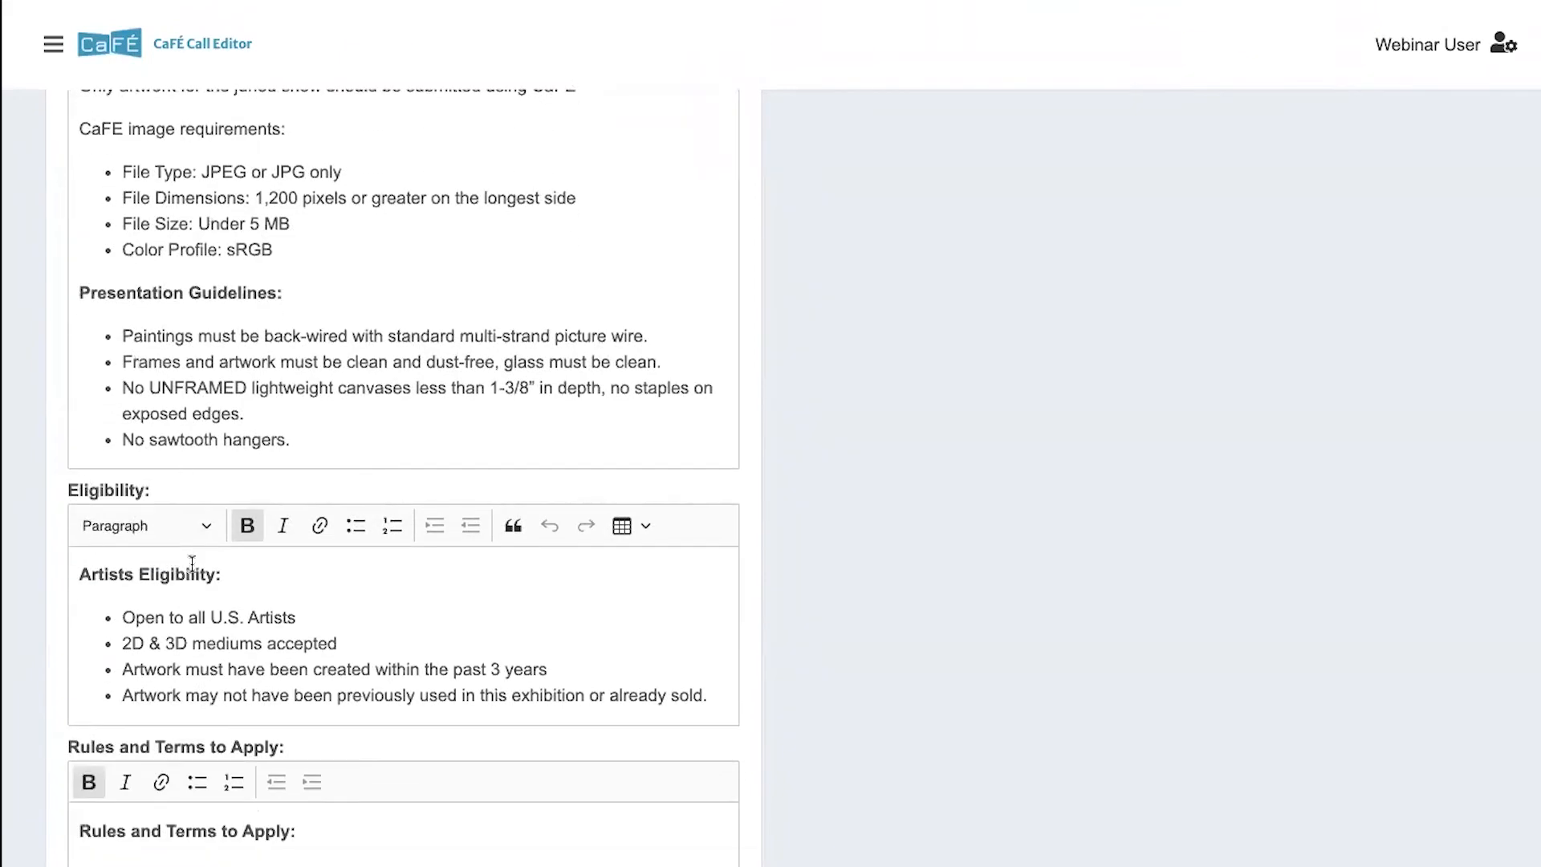
{"action": "scroll", "coordinate": [192, 564], "scroll_direction": "down", "scroll_amount": 3}
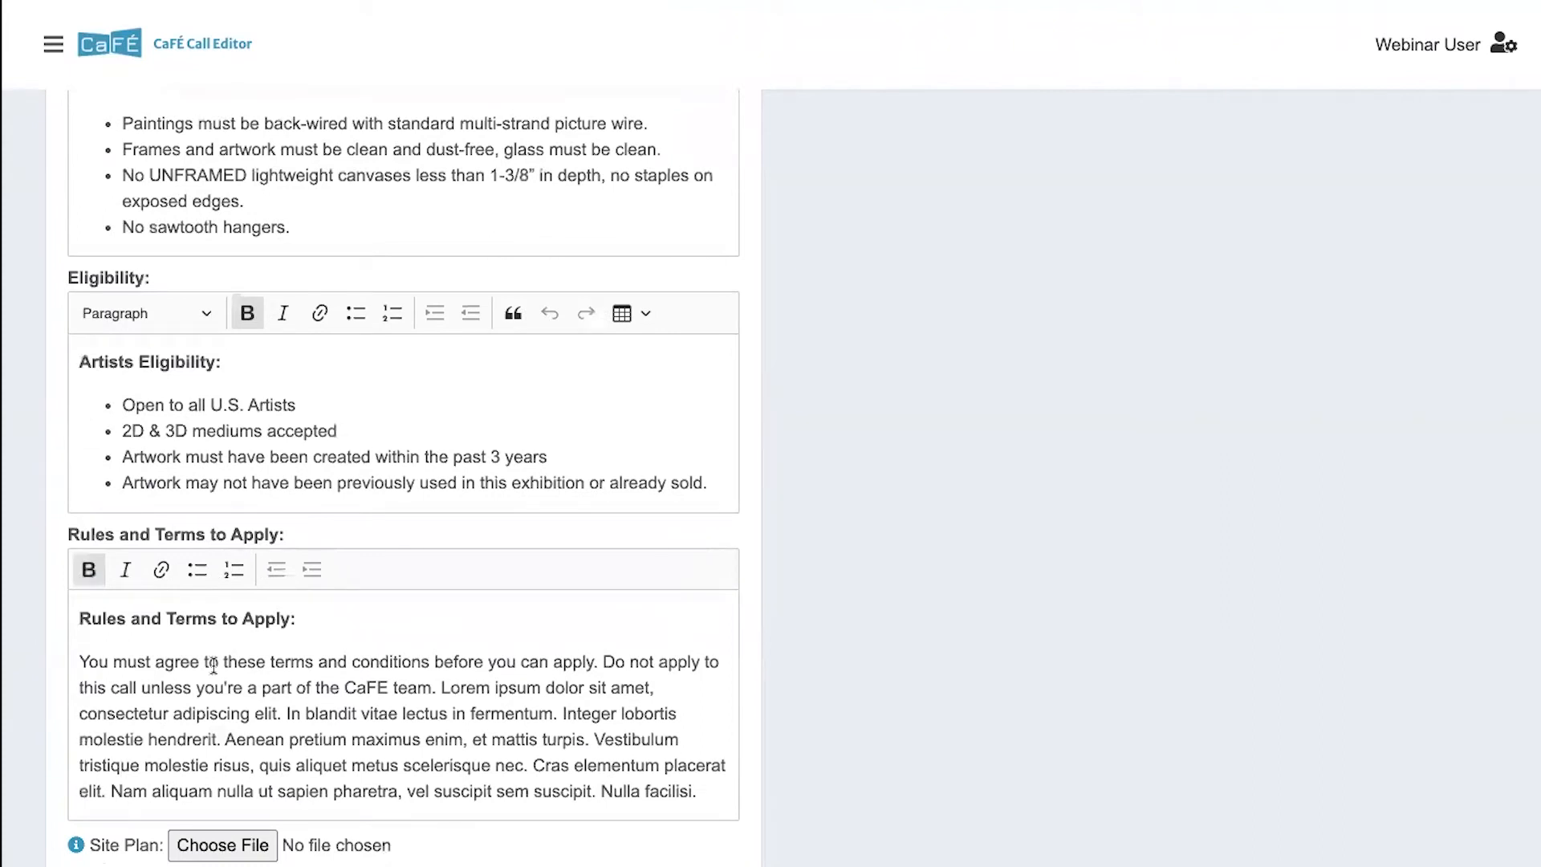
{"action": "scroll", "coordinate": [213, 665], "scroll_direction": "up", "scroll_amount": 6}
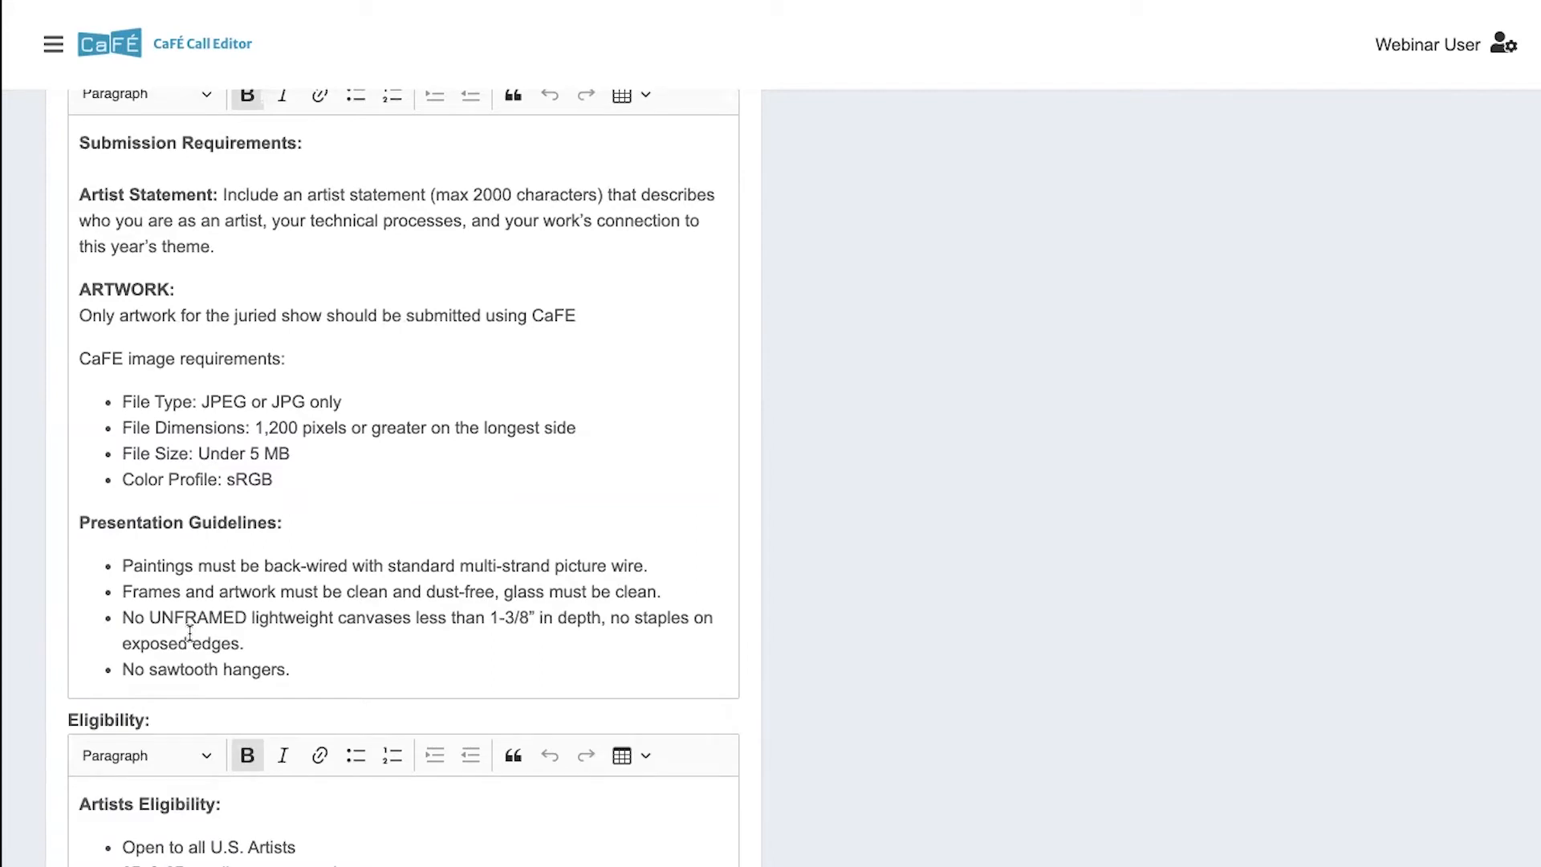
{"action": "scroll", "coordinate": [190, 634], "scroll_direction": "up", "scroll_amount": 6}
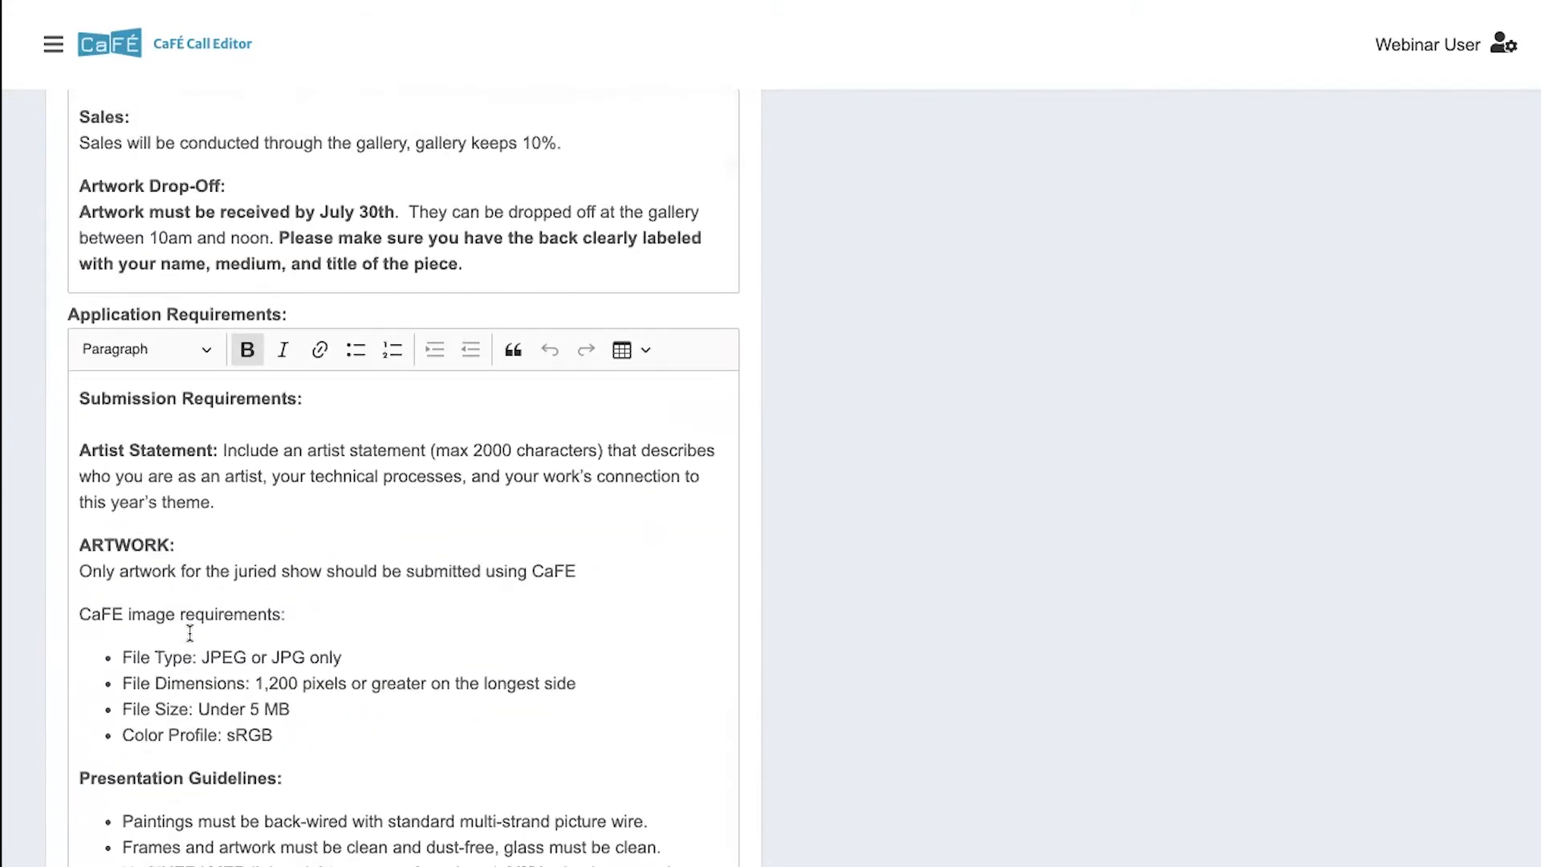
{"action": "scroll", "coordinate": [238, 351], "scroll_direction": "up", "scroll_amount": 3}
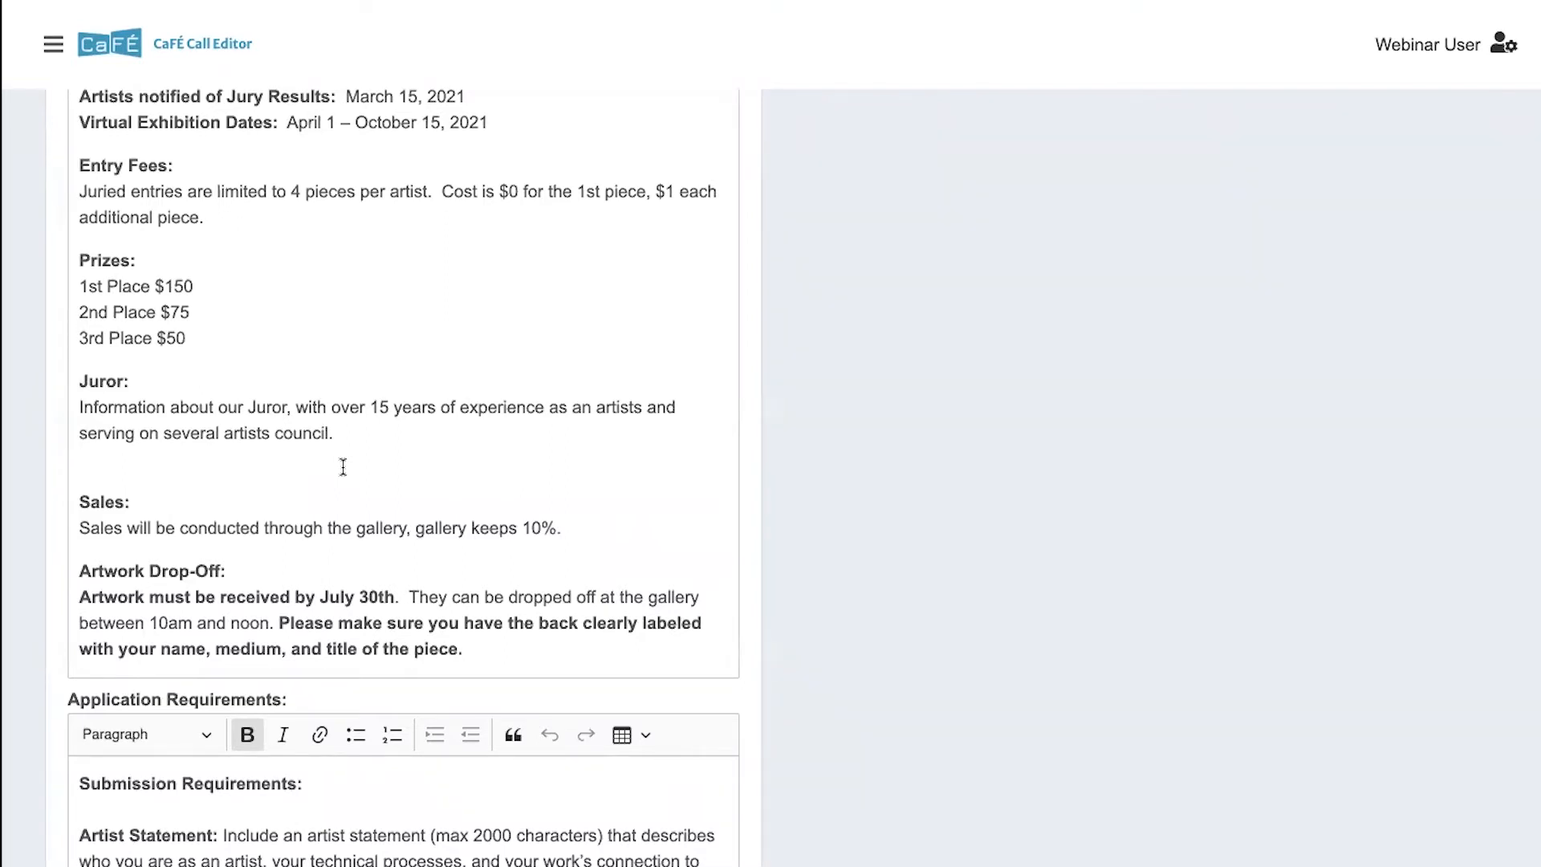
{"action": "scroll", "coordinate": [343, 467], "scroll_direction": "down", "scroll_amount": 3}
{"action": "scroll", "coordinate": [272, 615], "scroll_direction": "down", "scroll_amount": 1}
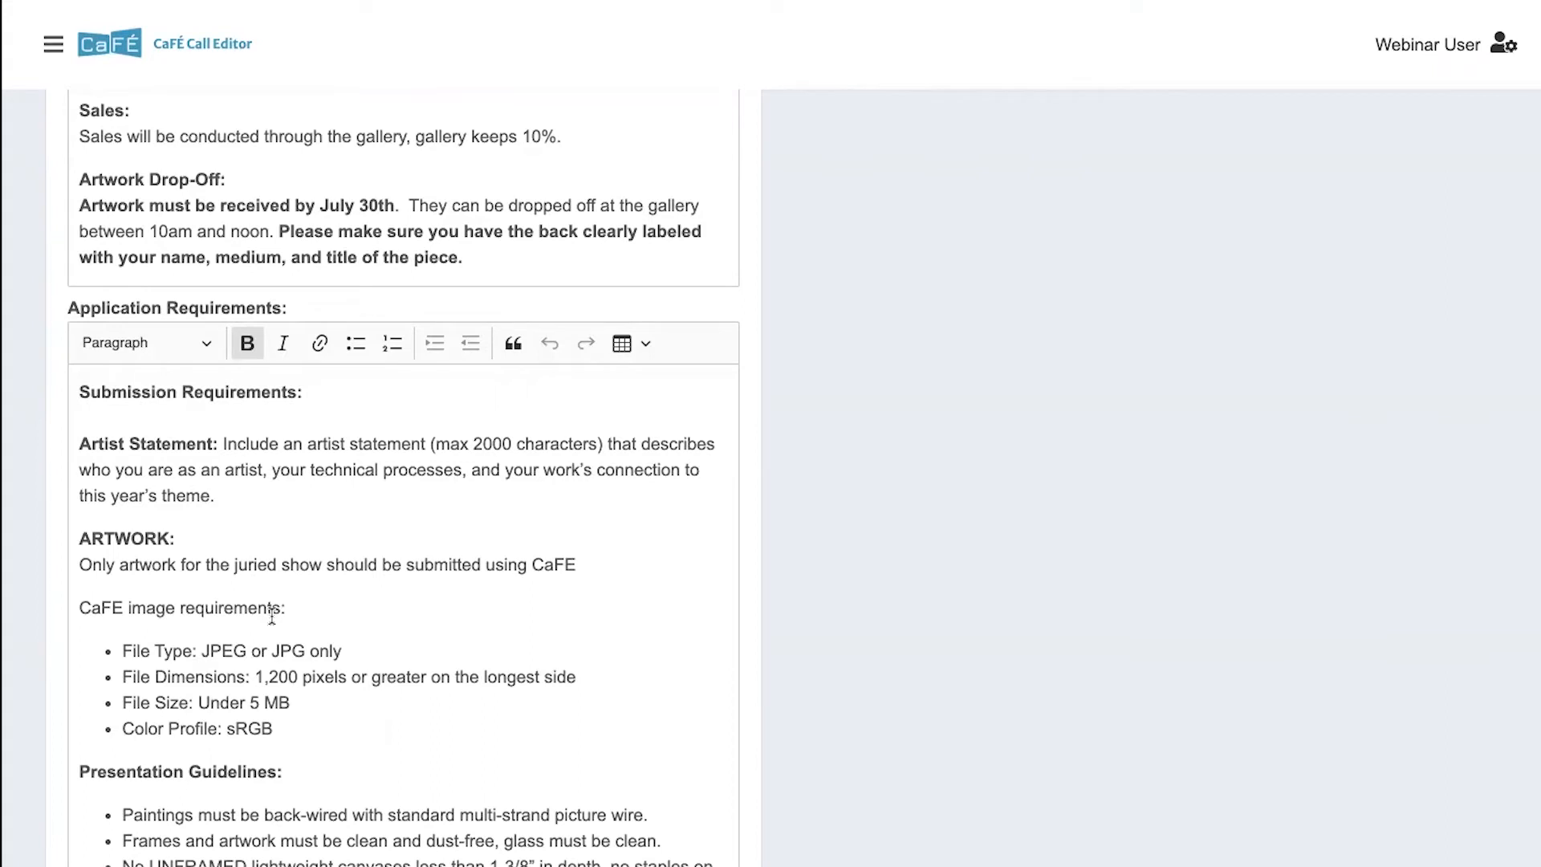
- Review the remaining listing text on presentation guidelines, artist eligibility, and rules and terms, down to the site plan and budget fields
{"action": "scroll", "coordinate": [272, 618], "scroll_direction": "down", "scroll_amount": 7}
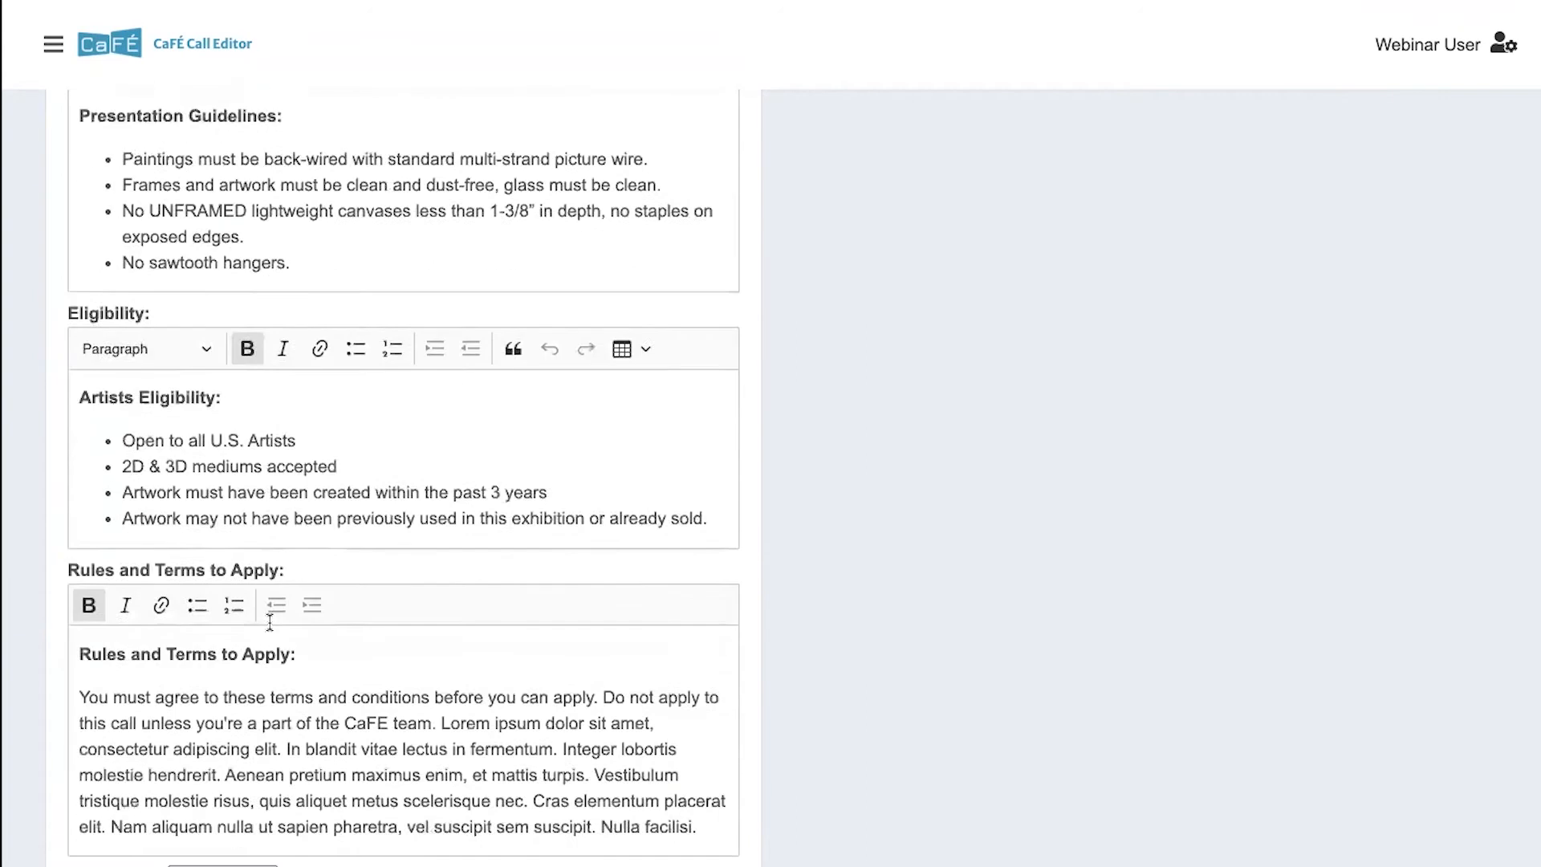
{"action": "scroll", "coordinate": [270, 623], "scroll_direction": "down", "scroll_amount": 2}
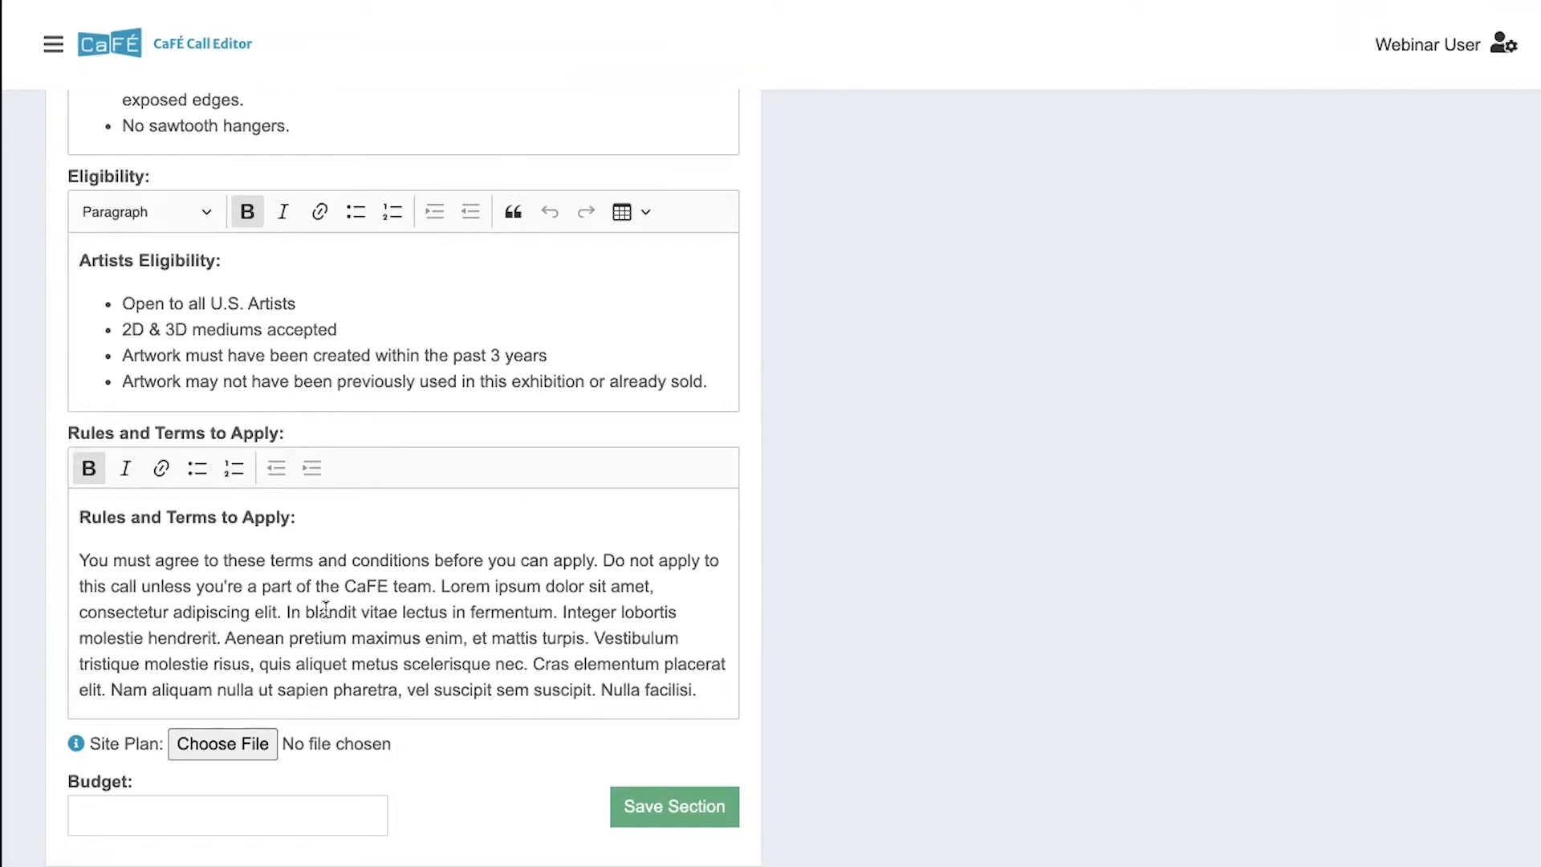
{"action": "left_click_drag", "start_coordinate": [84, 519], "coordinate": [757, 719]}
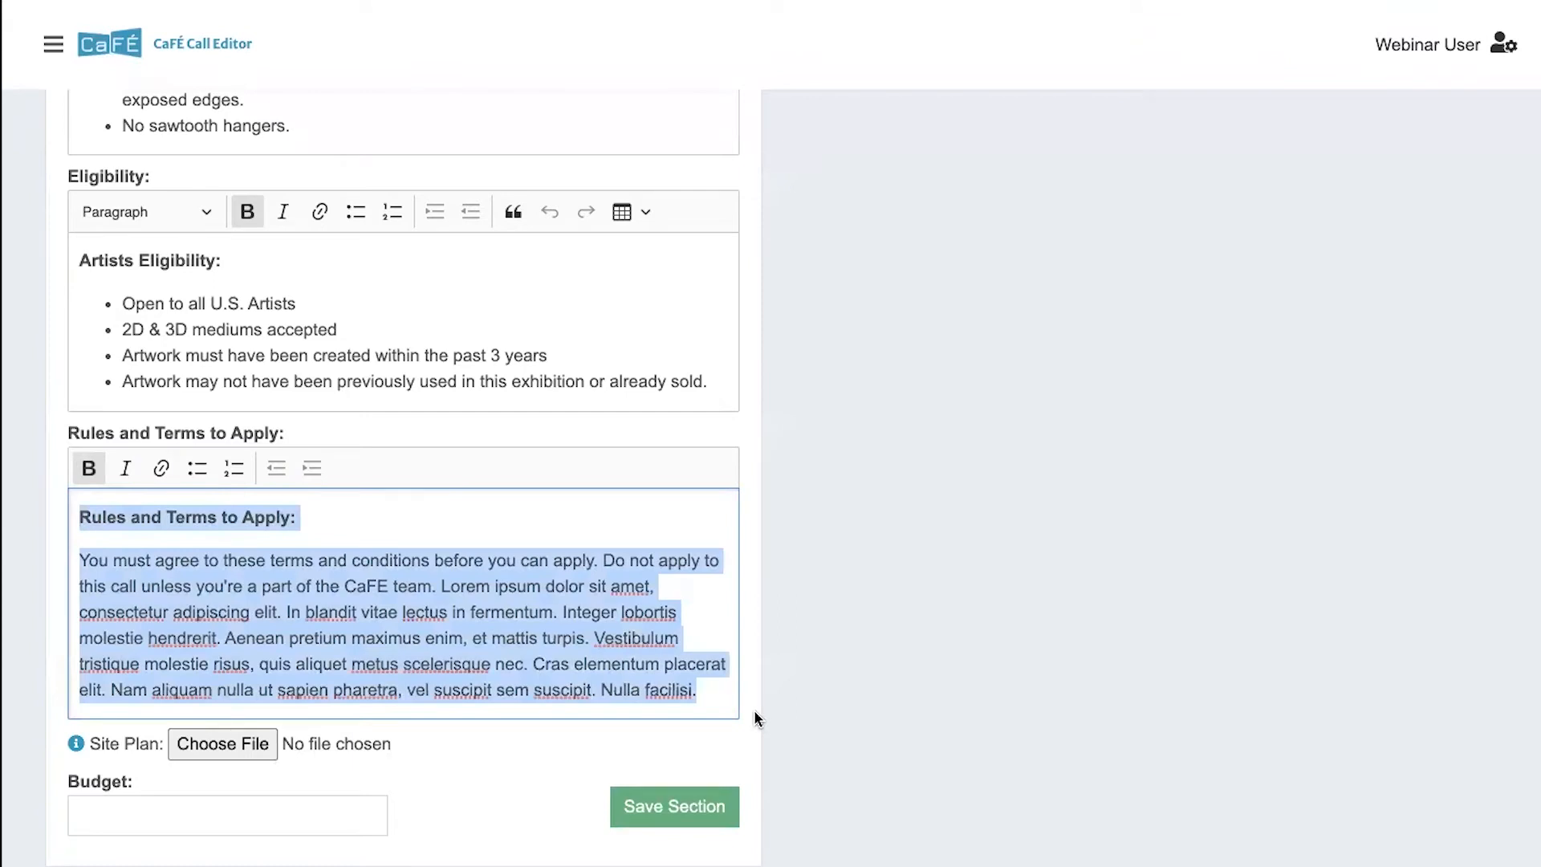
{"action": "left_click", "coordinate": [679, 670]}
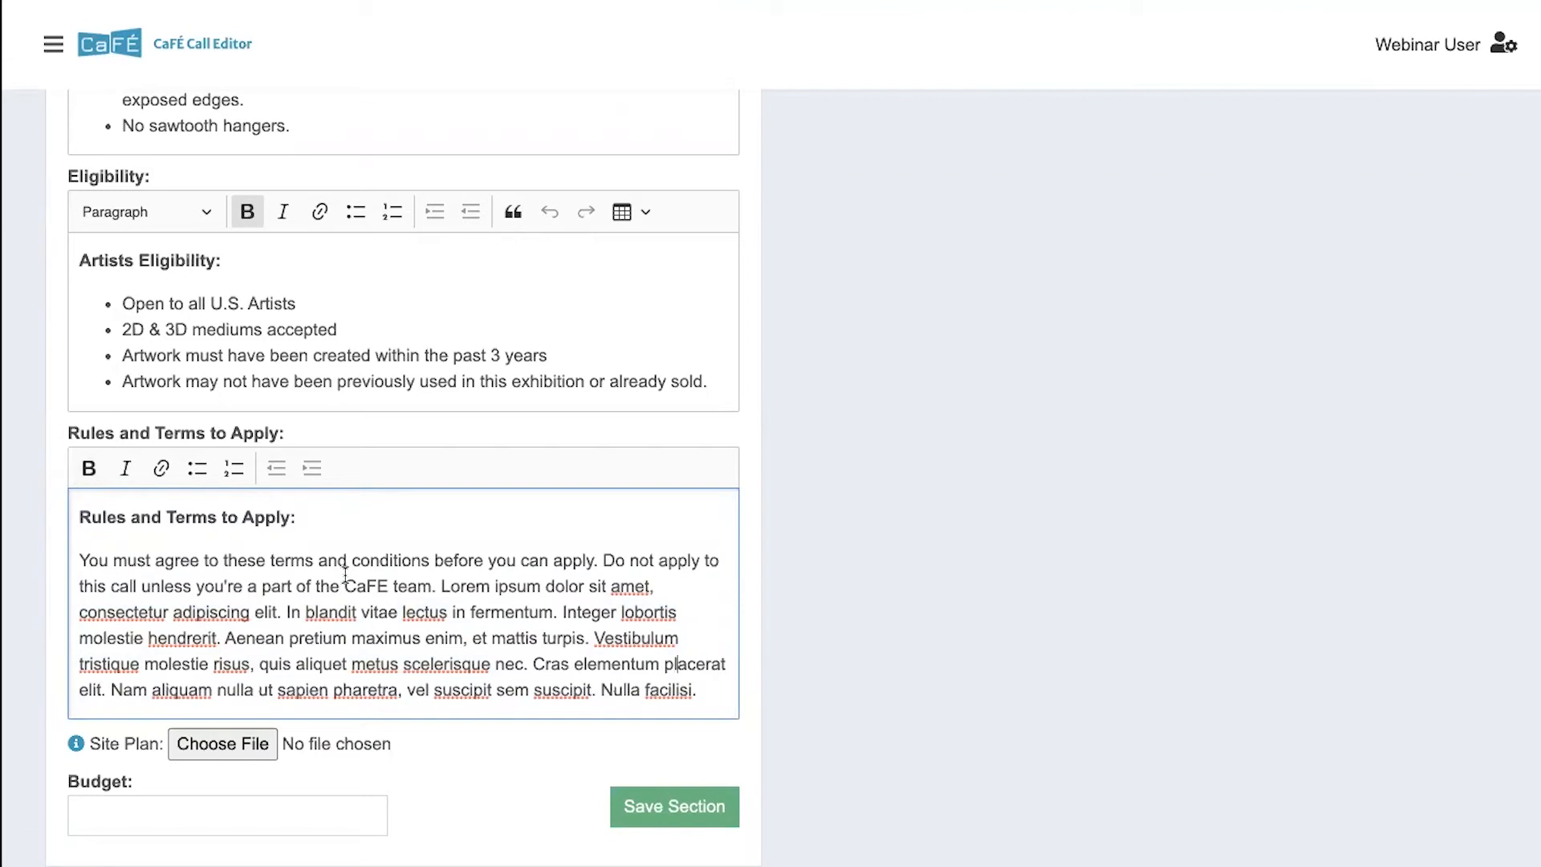
{"action": "scroll", "coordinate": [345, 576], "scroll_direction": "down", "scroll_amount": 2}
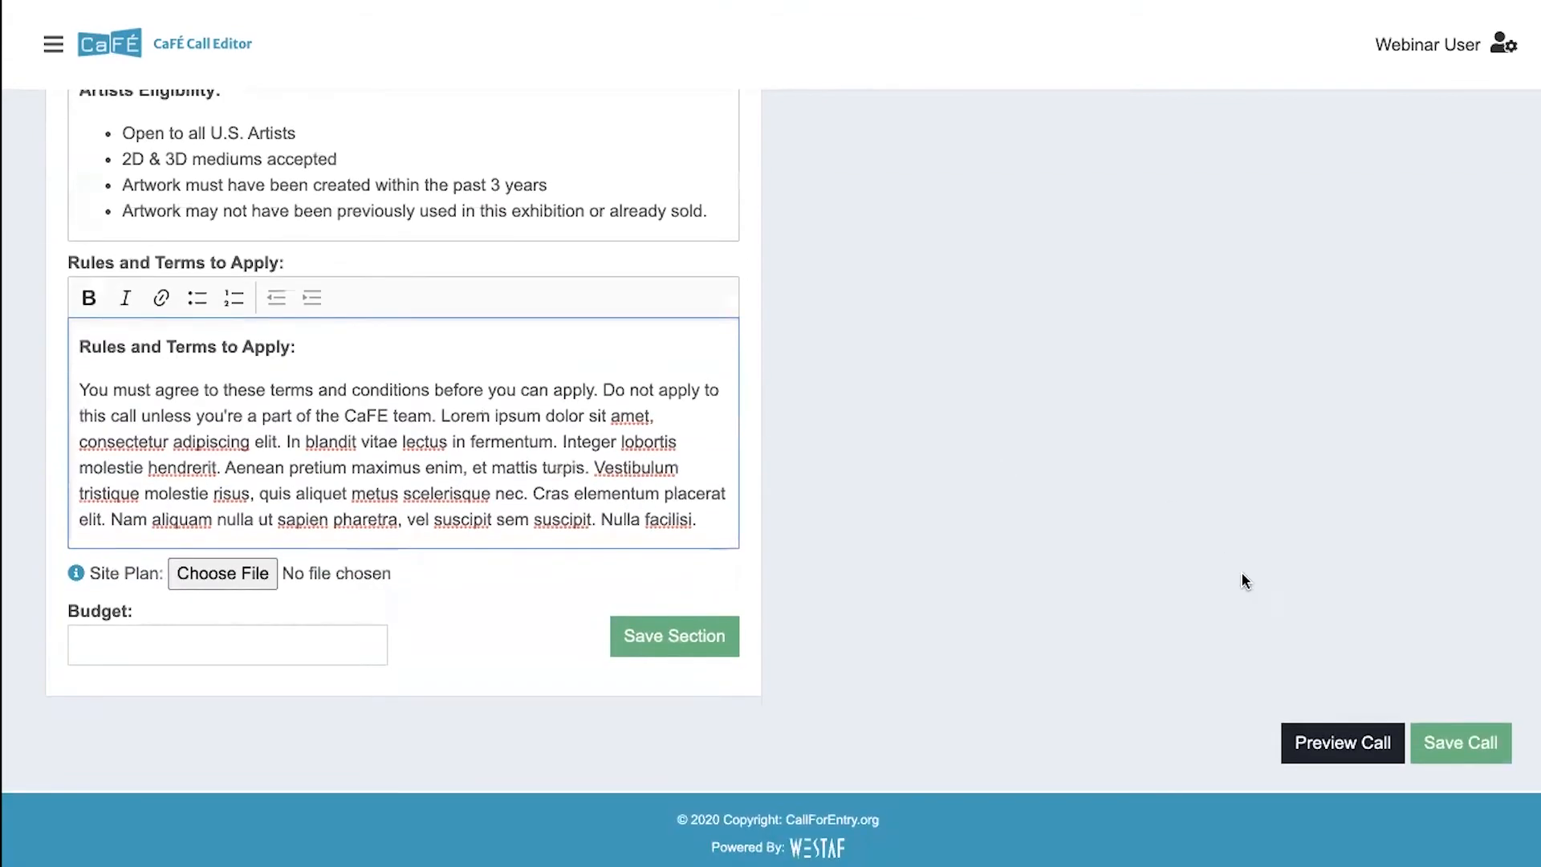
- Preview the call's public page and read its dates, media requirements, fees, description, submission requirements and artist eligibility
{"action": "left_click", "coordinate": [1320, 745]}
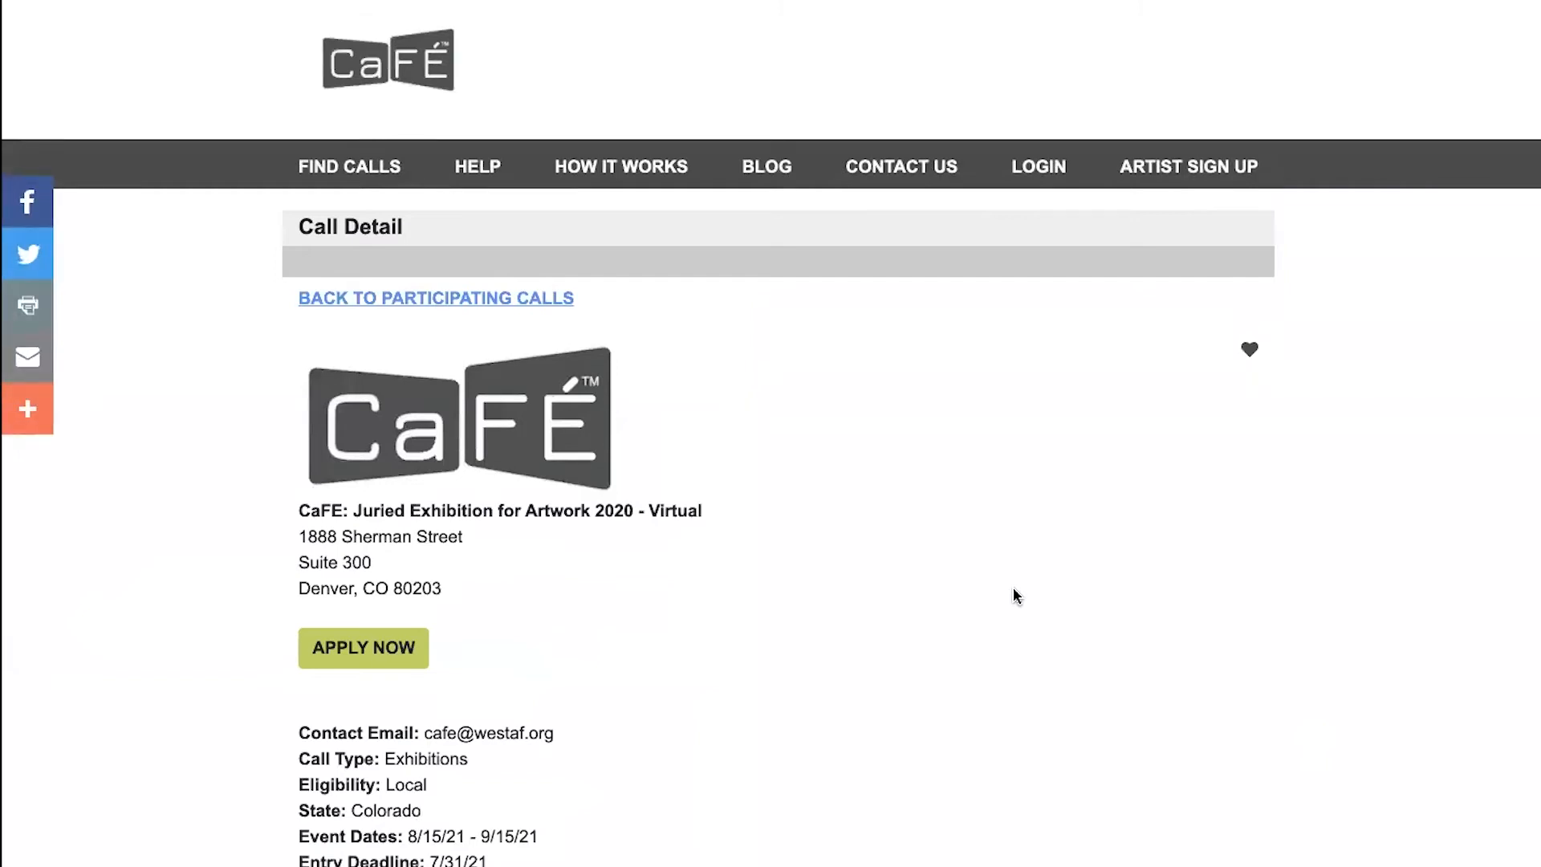
{"action": "scroll", "coordinate": [1014, 590], "scroll_direction": "down", "scroll_amount": 10}
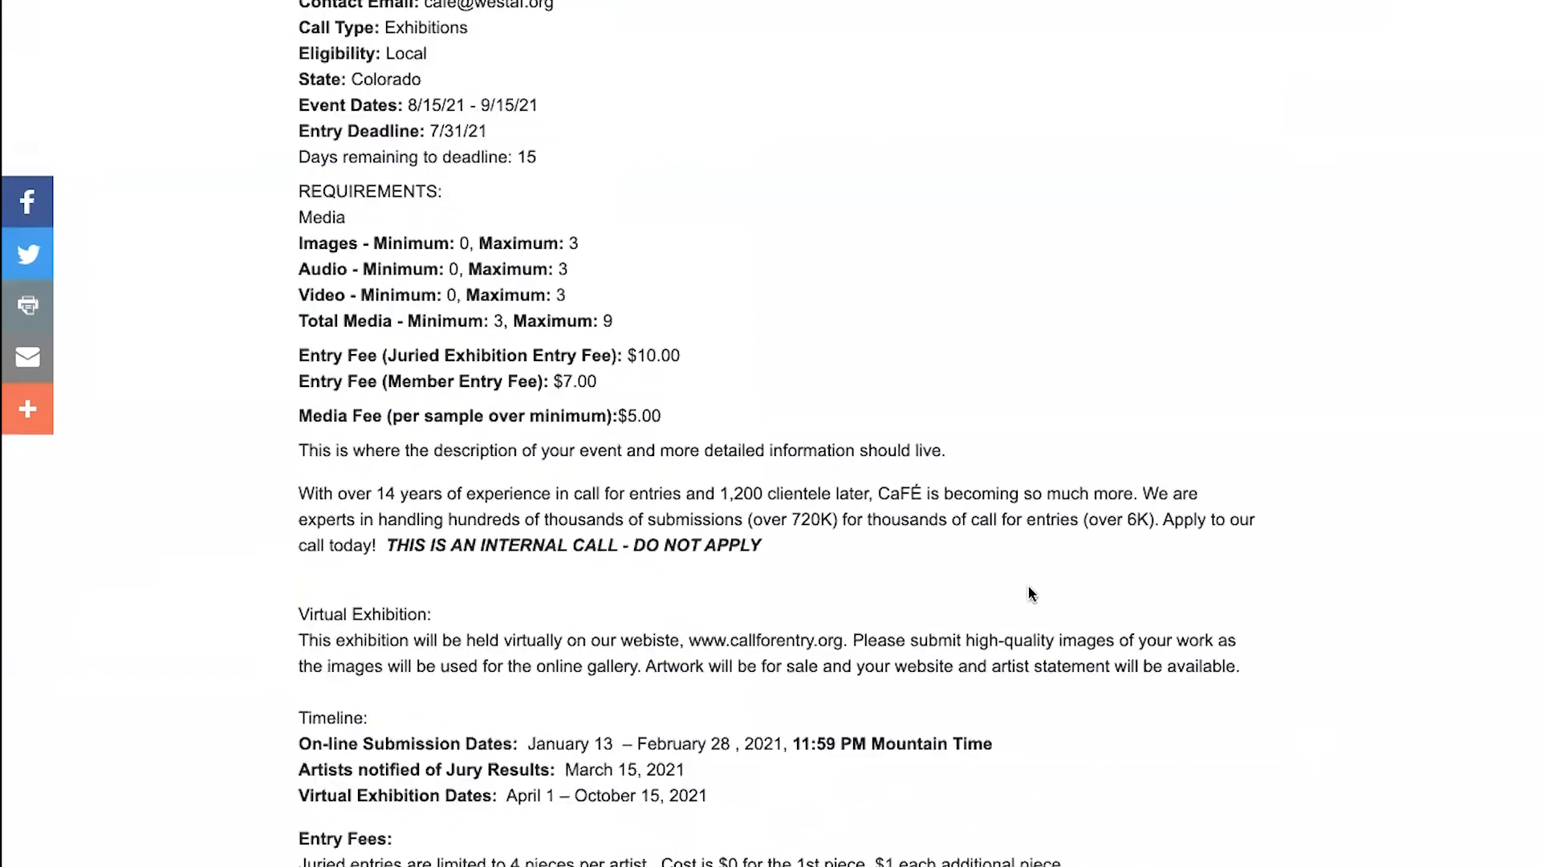
{"action": "scroll", "coordinate": [549, 507], "scroll_direction": "down", "scroll_amount": 3}
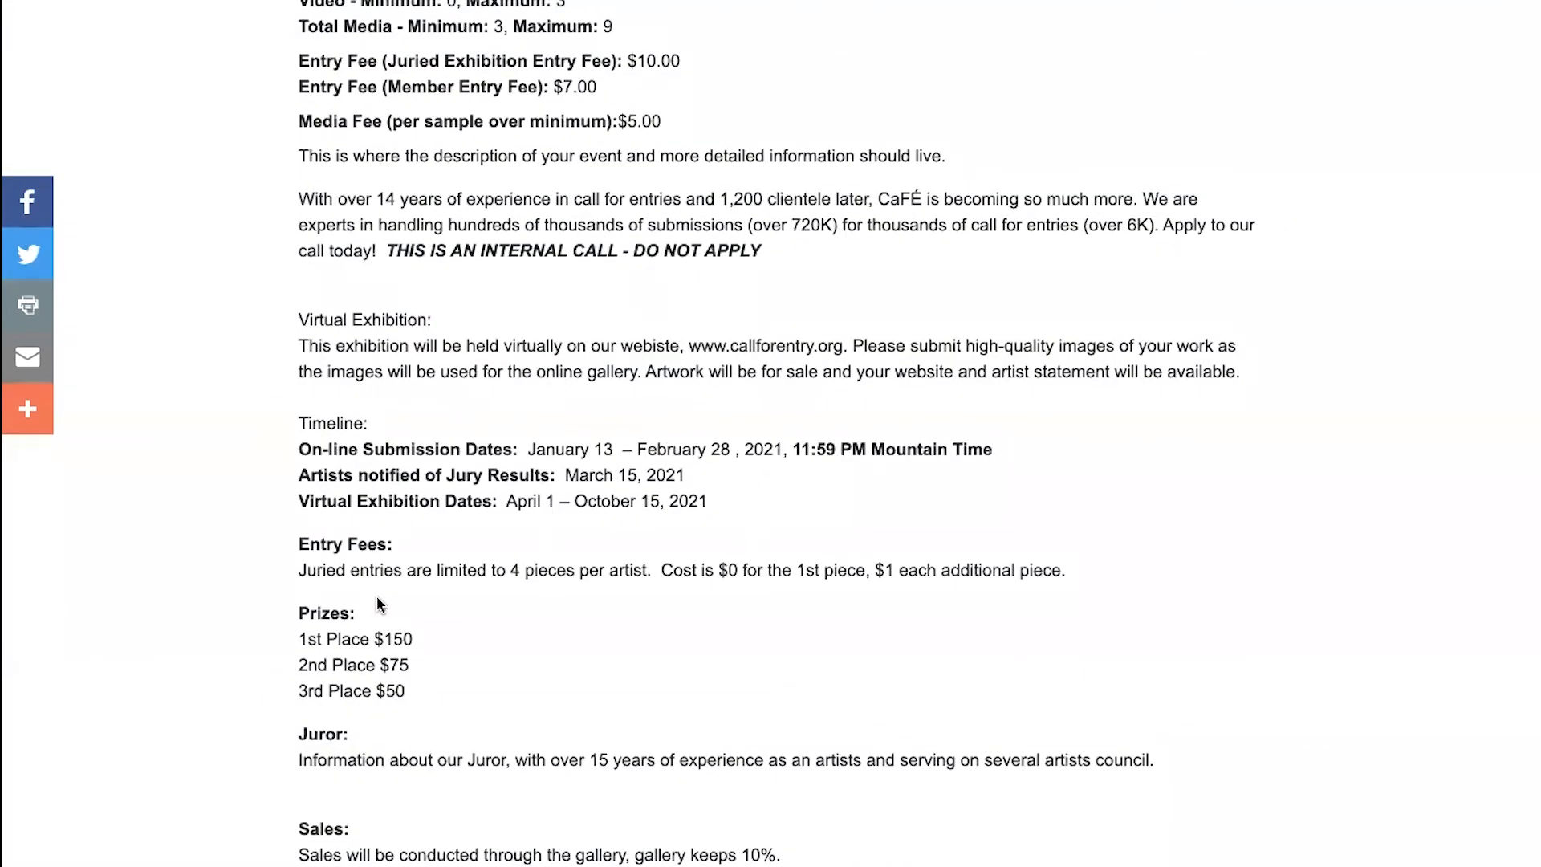
{"action": "scroll", "coordinate": [381, 604], "scroll_direction": "down", "scroll_amount": 8}
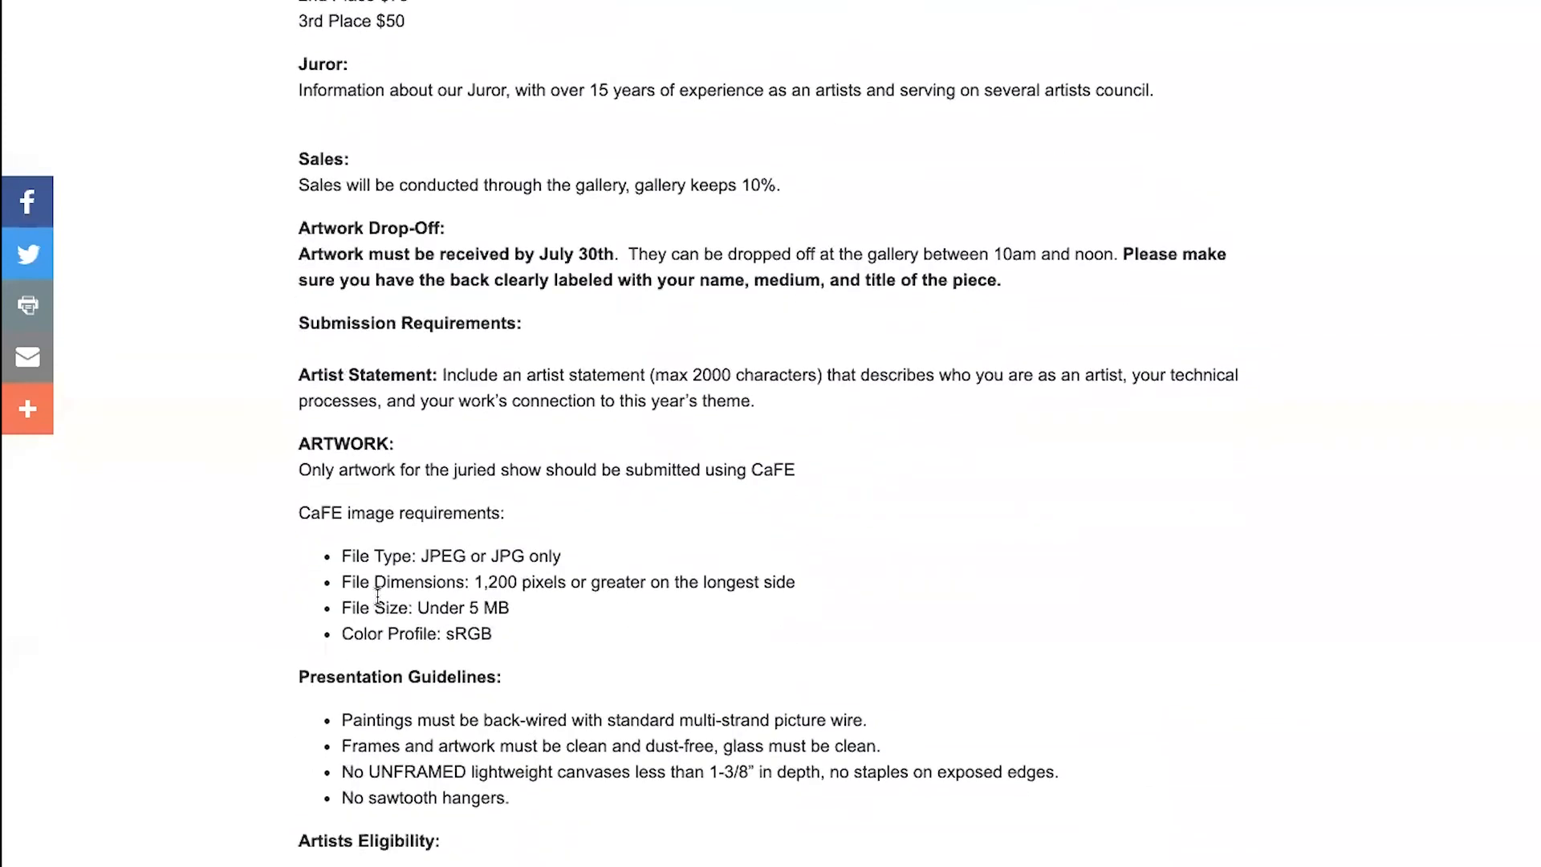
{"action": "scroll", "coordinate": [378, 597], "scroll_direction": "down", "scroll_amount": 2}
{"action": "left_click_drag", "start_coordinate": [304, 197], "coordinate": [537, 511]}
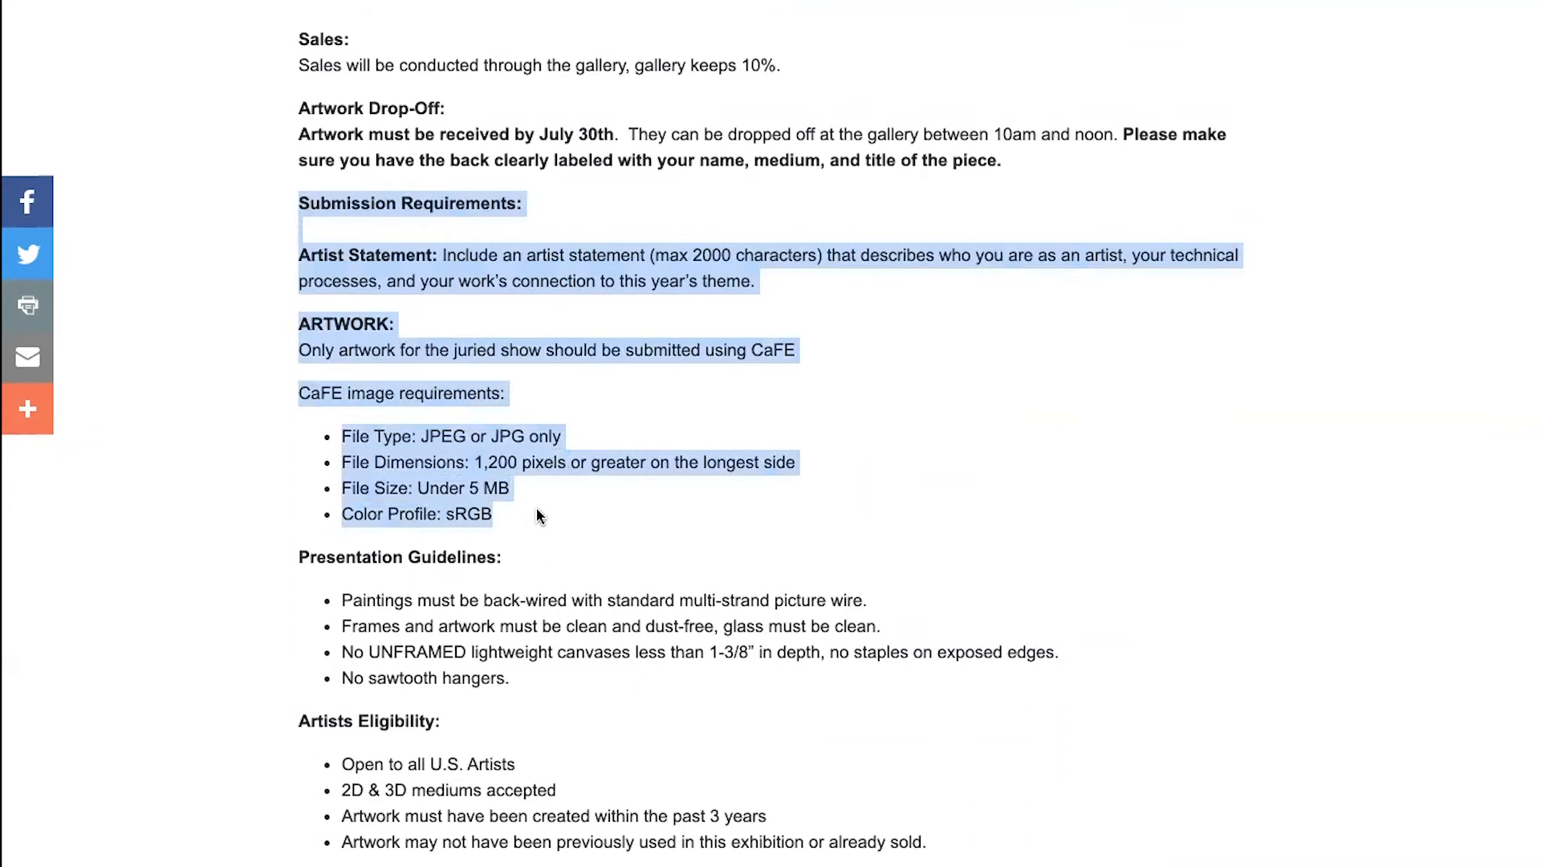
{"action": "scroll", "coordinate": [537, 509], "scroll_direction": "down", "scroll_amount": 1}
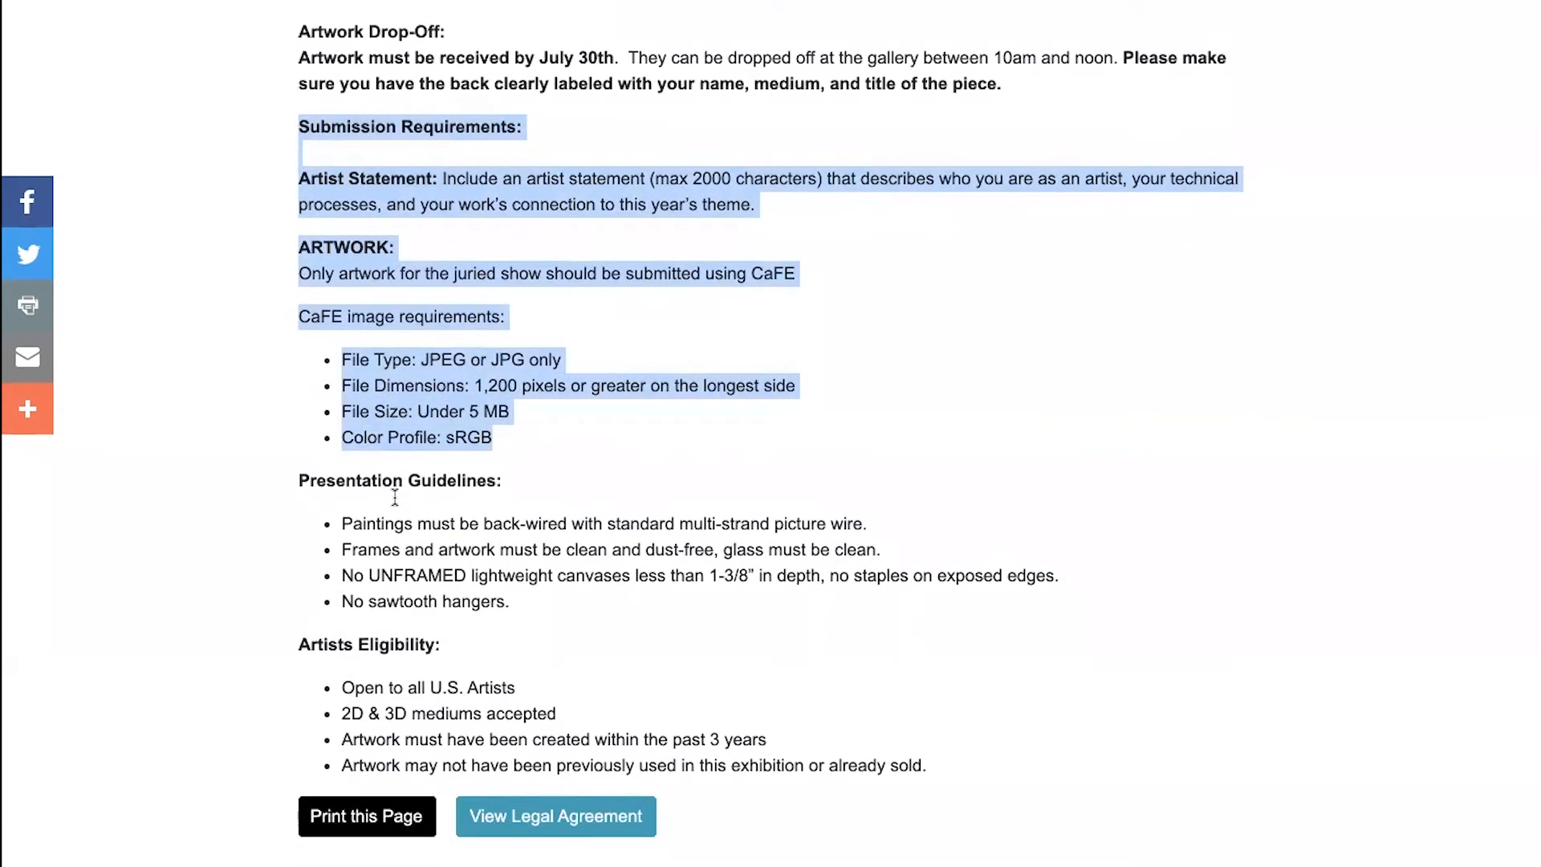
{"action": "scroll", "coordinate": [582, 578], "scroll_direction": "down", "scroll_amount": 1}
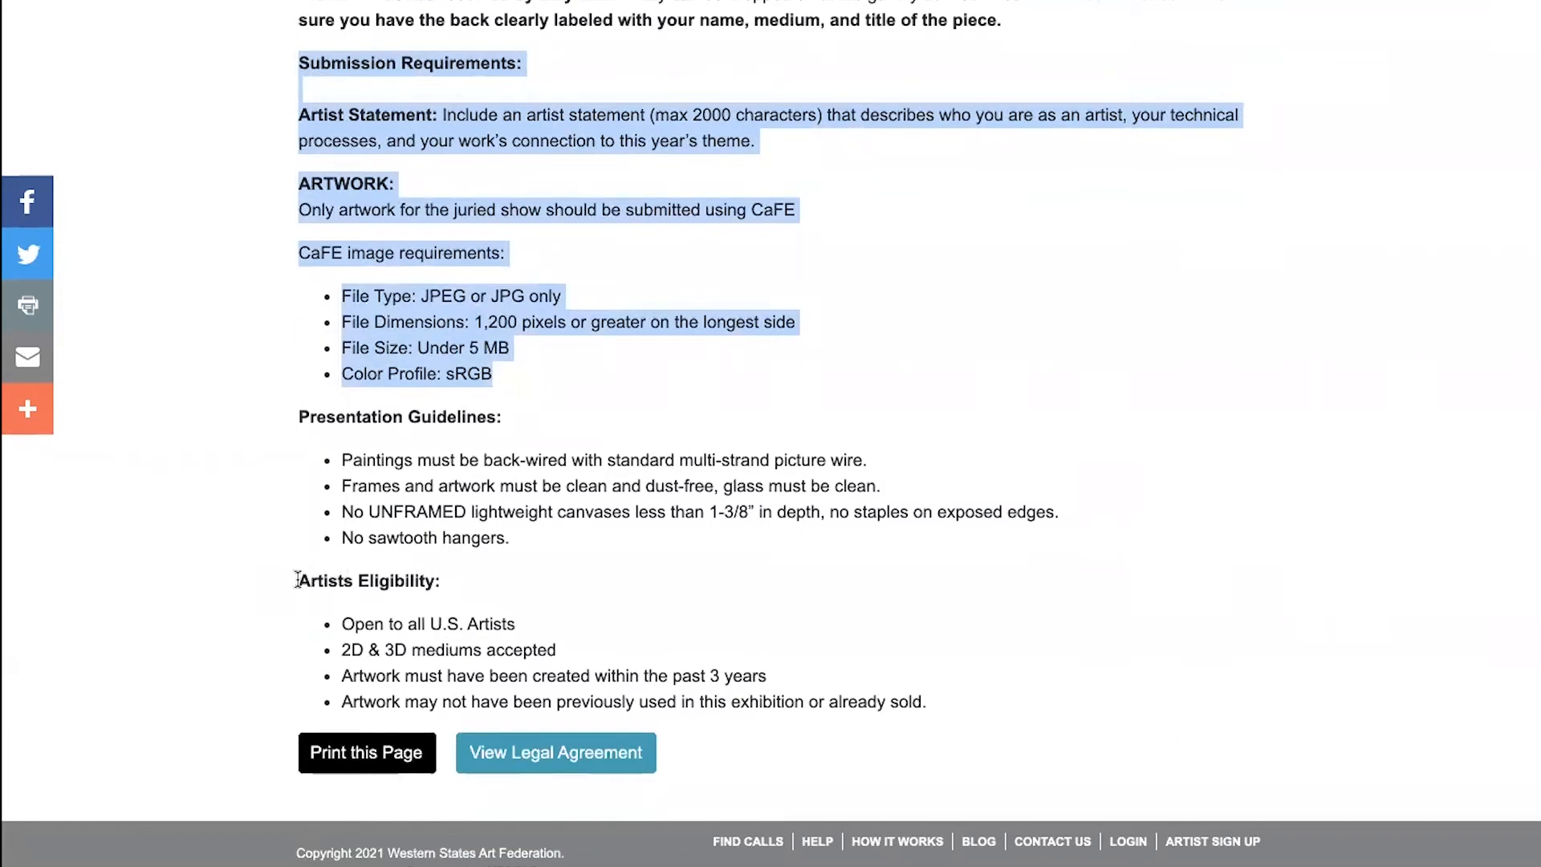
{"action": "left_click_drag", "start_coordinate": [297, 578], "coordinate": [881, 702]}
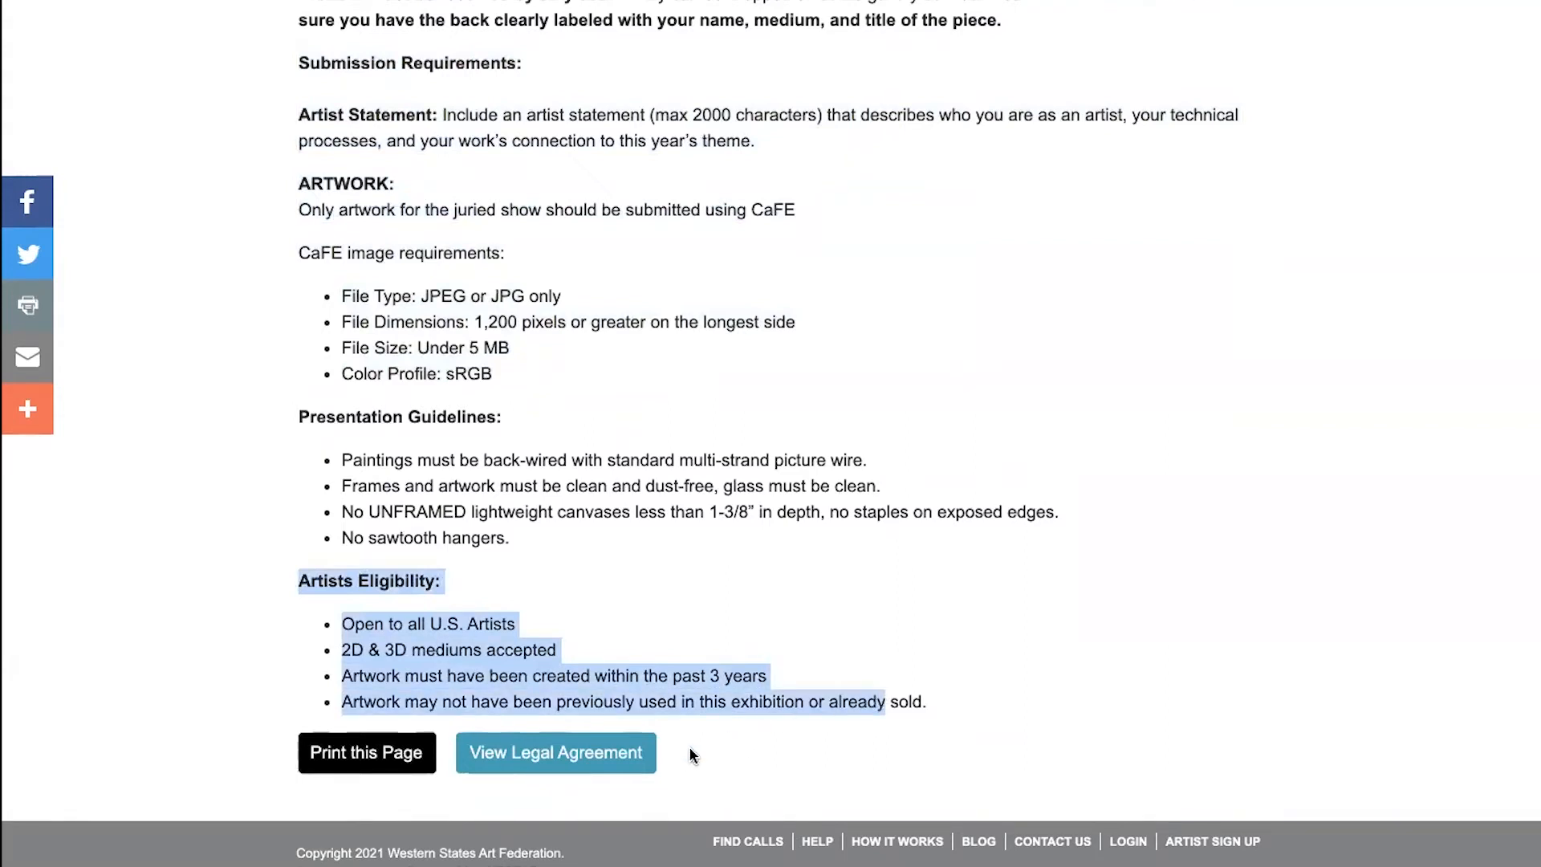
- View the legal agreement on the call preview, close it, and look back over the listing
{"action": "left_click", "coordinate": [631, 747]}
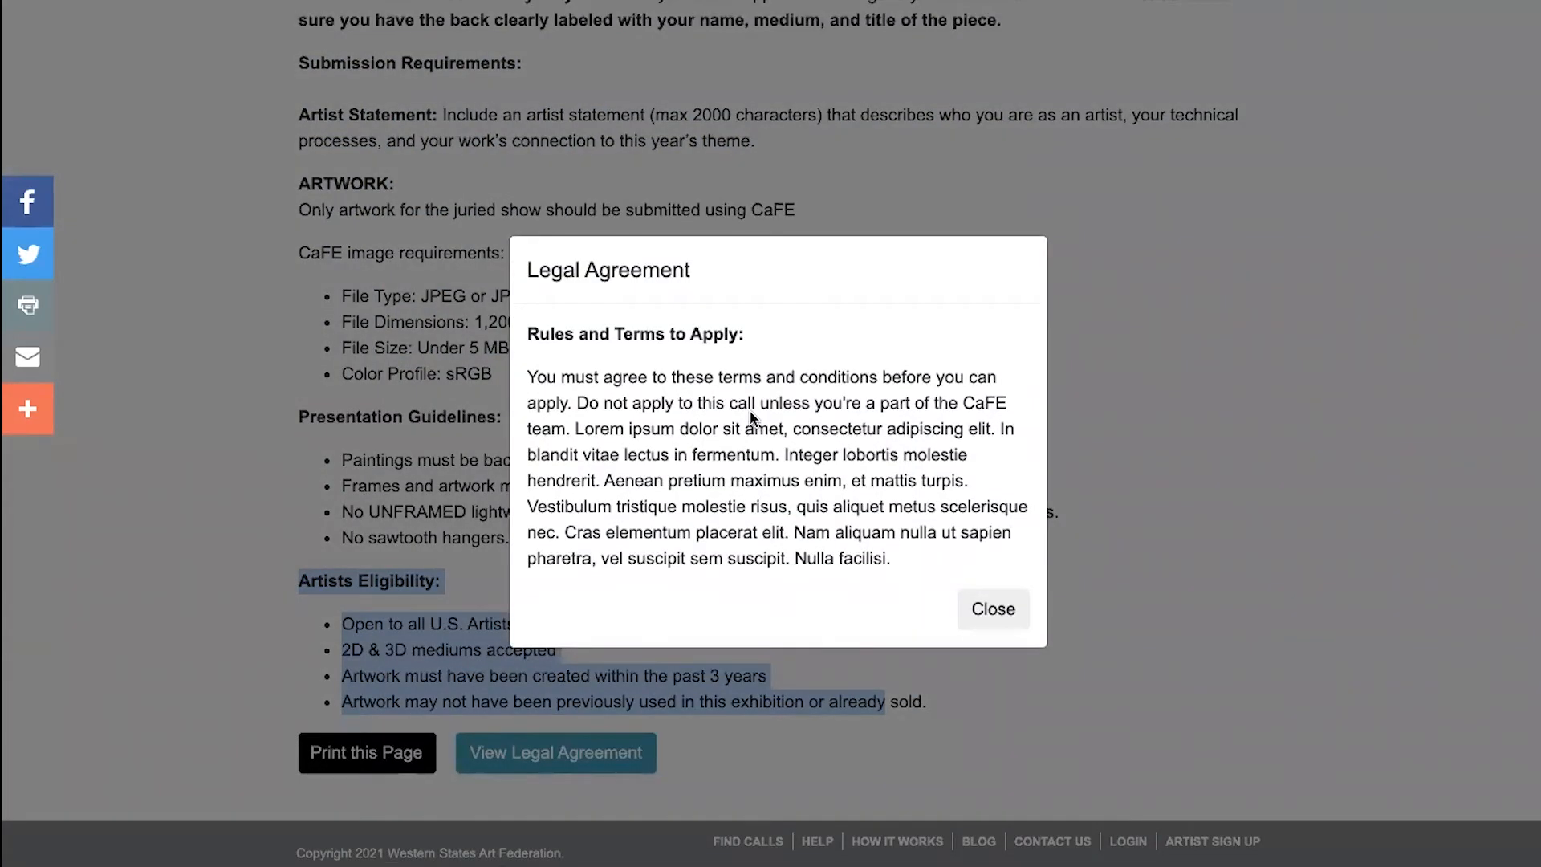
{"action": "left_click", "coordinate": [1014, 614]}
{"action": "scroll", "coordinate": [950, 562], "scroll_direction": "up", "scroll_amount": 5}
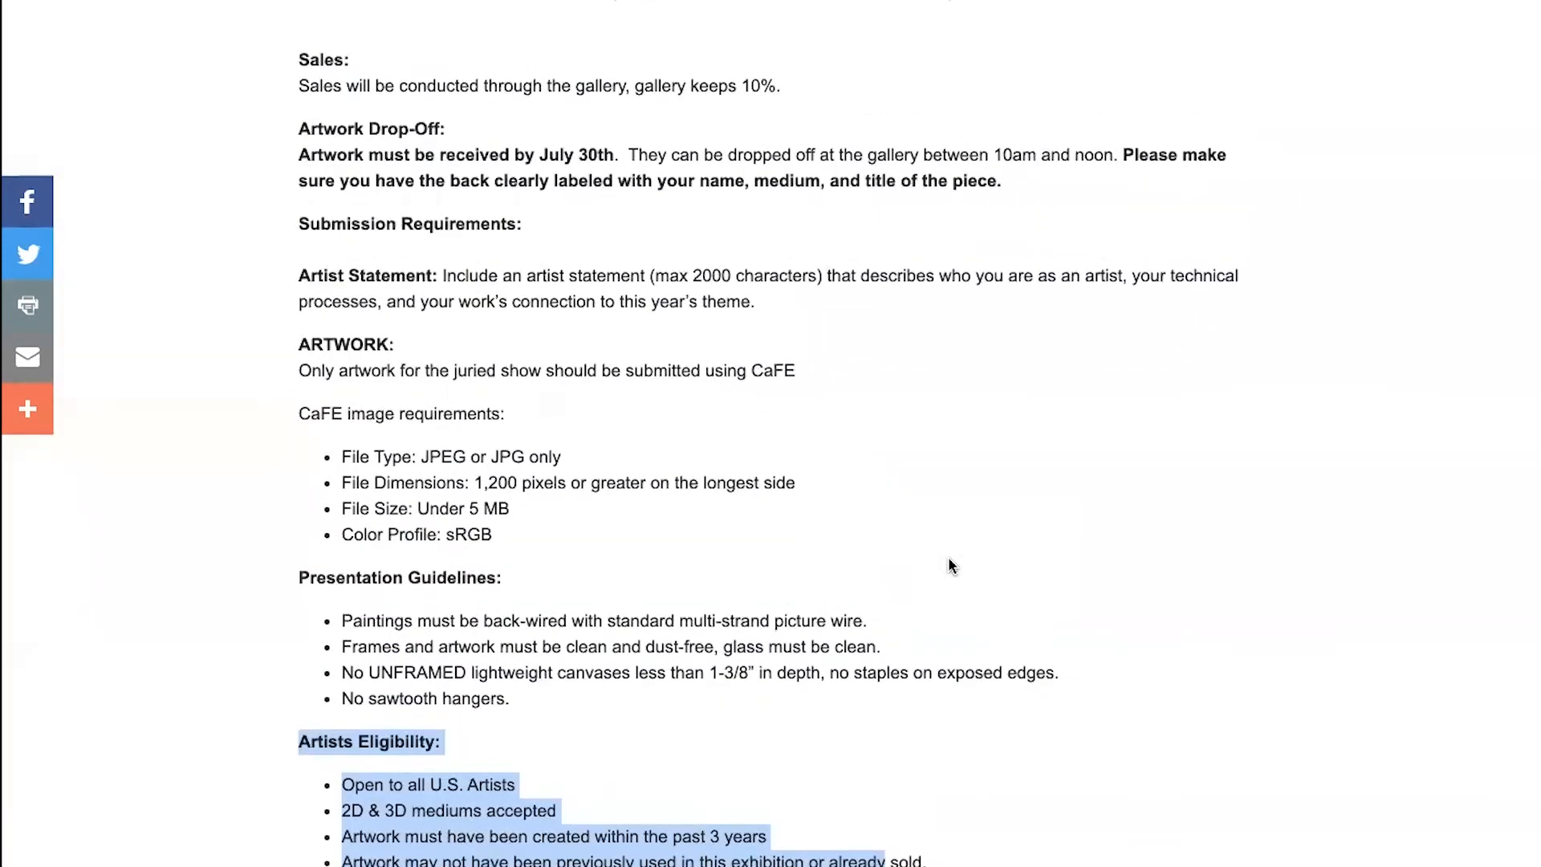
{"action": "scroll", "coordinate": [950, 562], "scroll_direction": "up", "scroll_amount": 13}
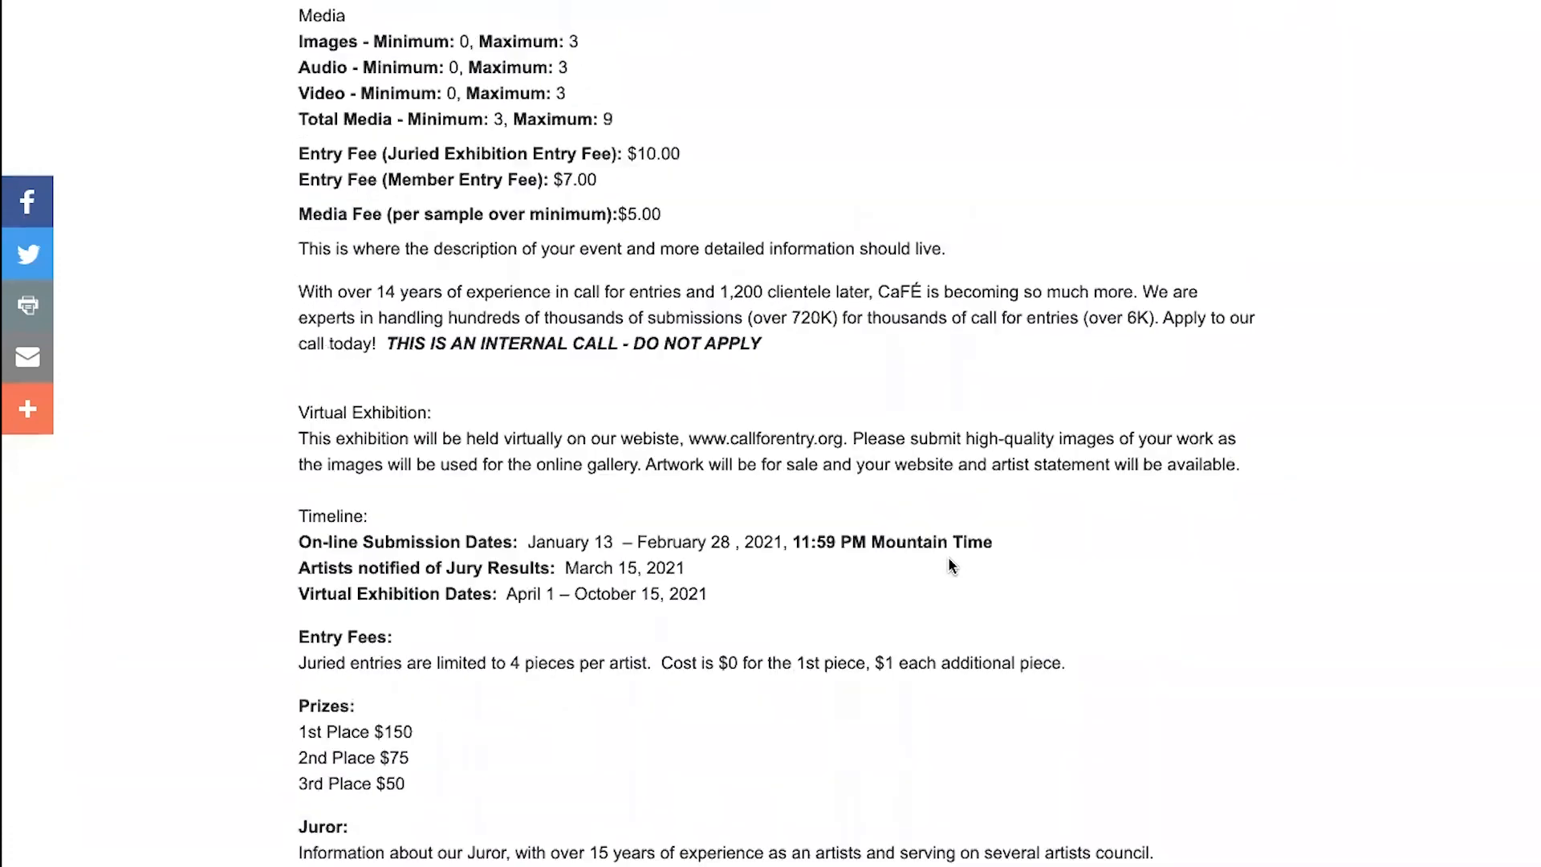
{"action": "scroll", "coordinate": [949, 566], "scroll_direction": "up", "scroll_amount": 5}
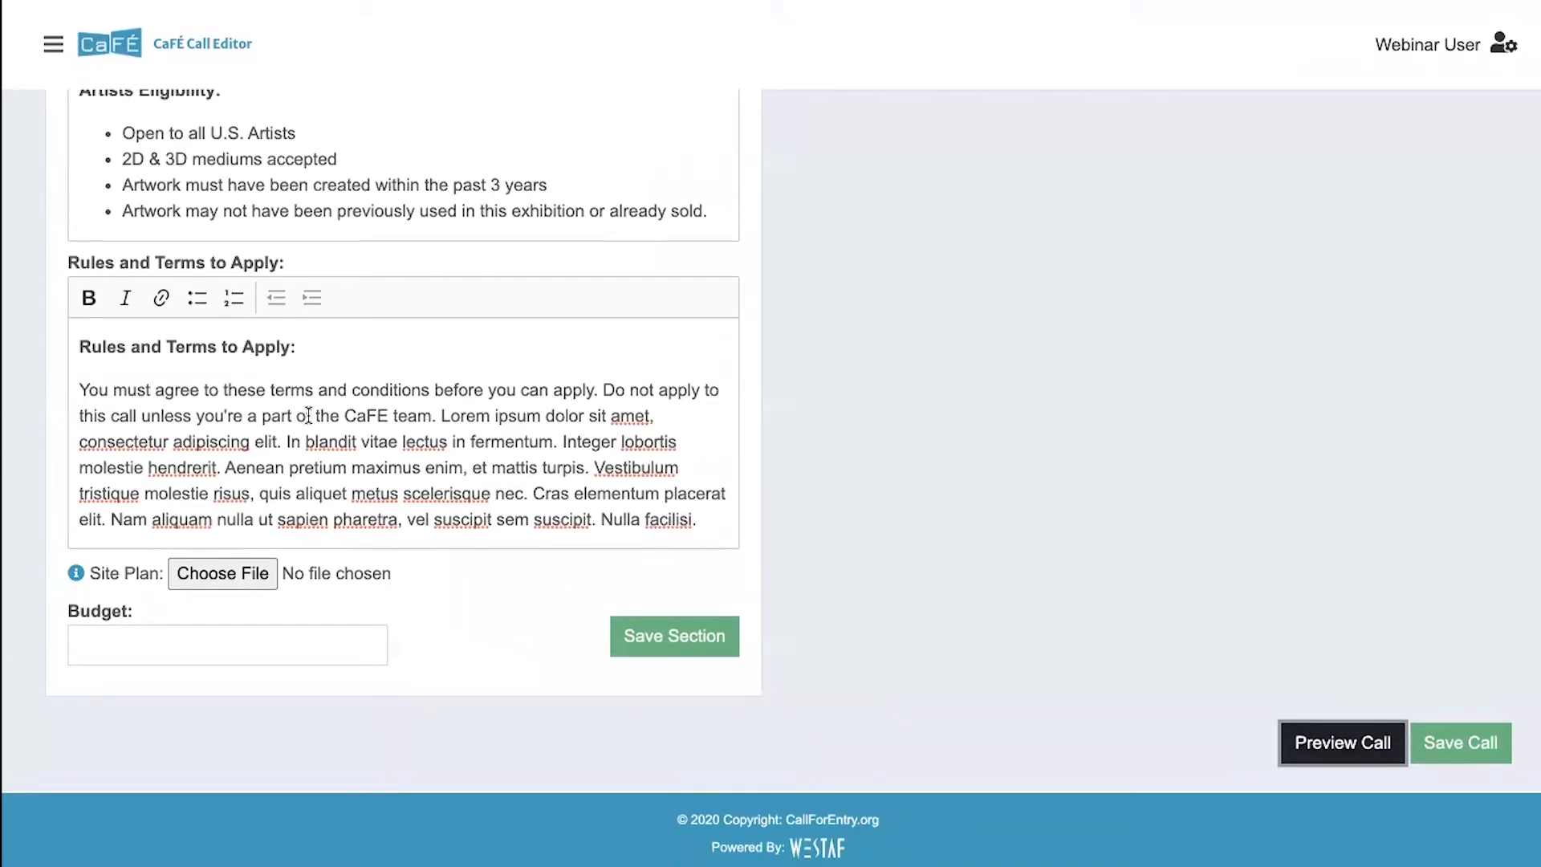
- Set the call's budget to 1,000 and save the Call Listing Details section
{"action": "left_click", "coordinate": [138, 635]}
{"action": "type", "text": "1,000"}
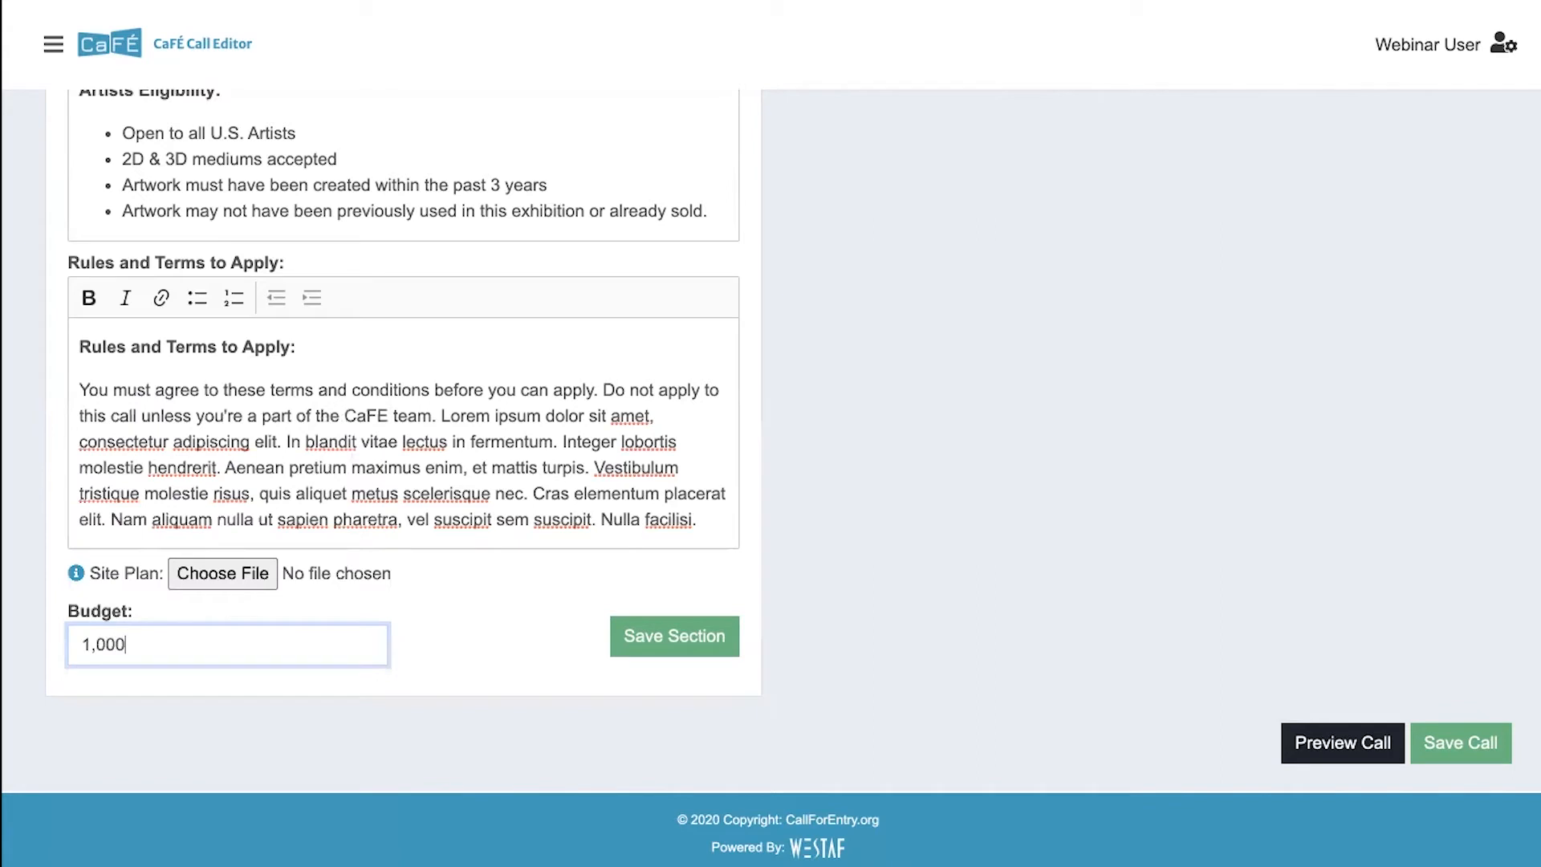
{"action": "key", "text": "BackSpace"}
{"action": "type", "text": "0"}
{"action": "left_click", "coordinate": [655, 639]}
- Preview the call again and check the budget line on the public page
{"action": "left_click", "coordinate": [1329, 742]}
{"action": "scroll", "coordinate": [726, 640], "scroll_direction": "down", "scroll_amount": 5}
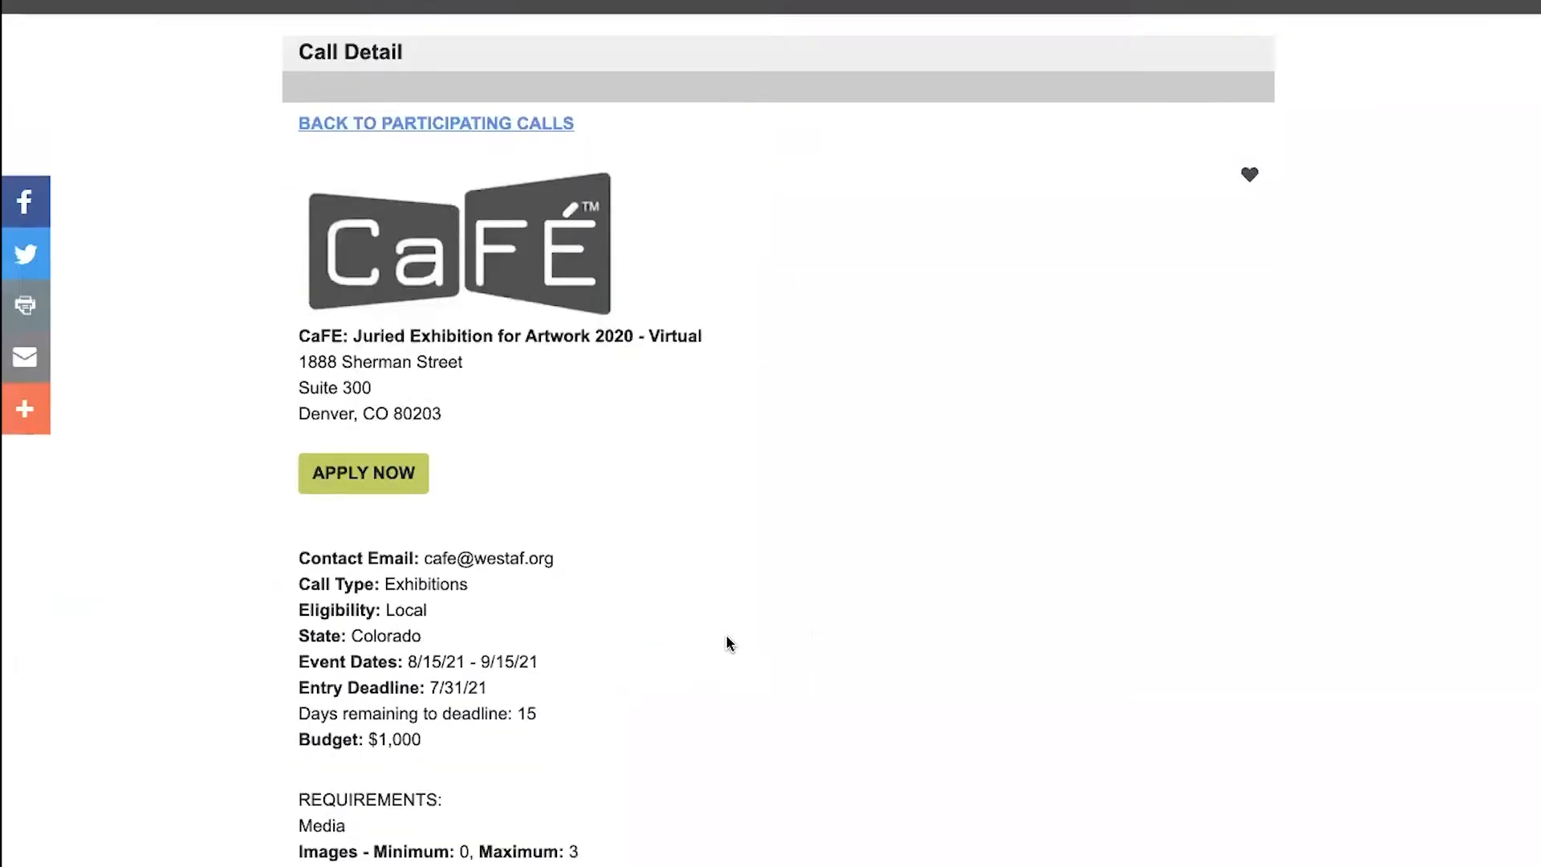
{"action": "left_click_drag", "start_coordinate": [298, 491], "coordinate": [420, 488]}
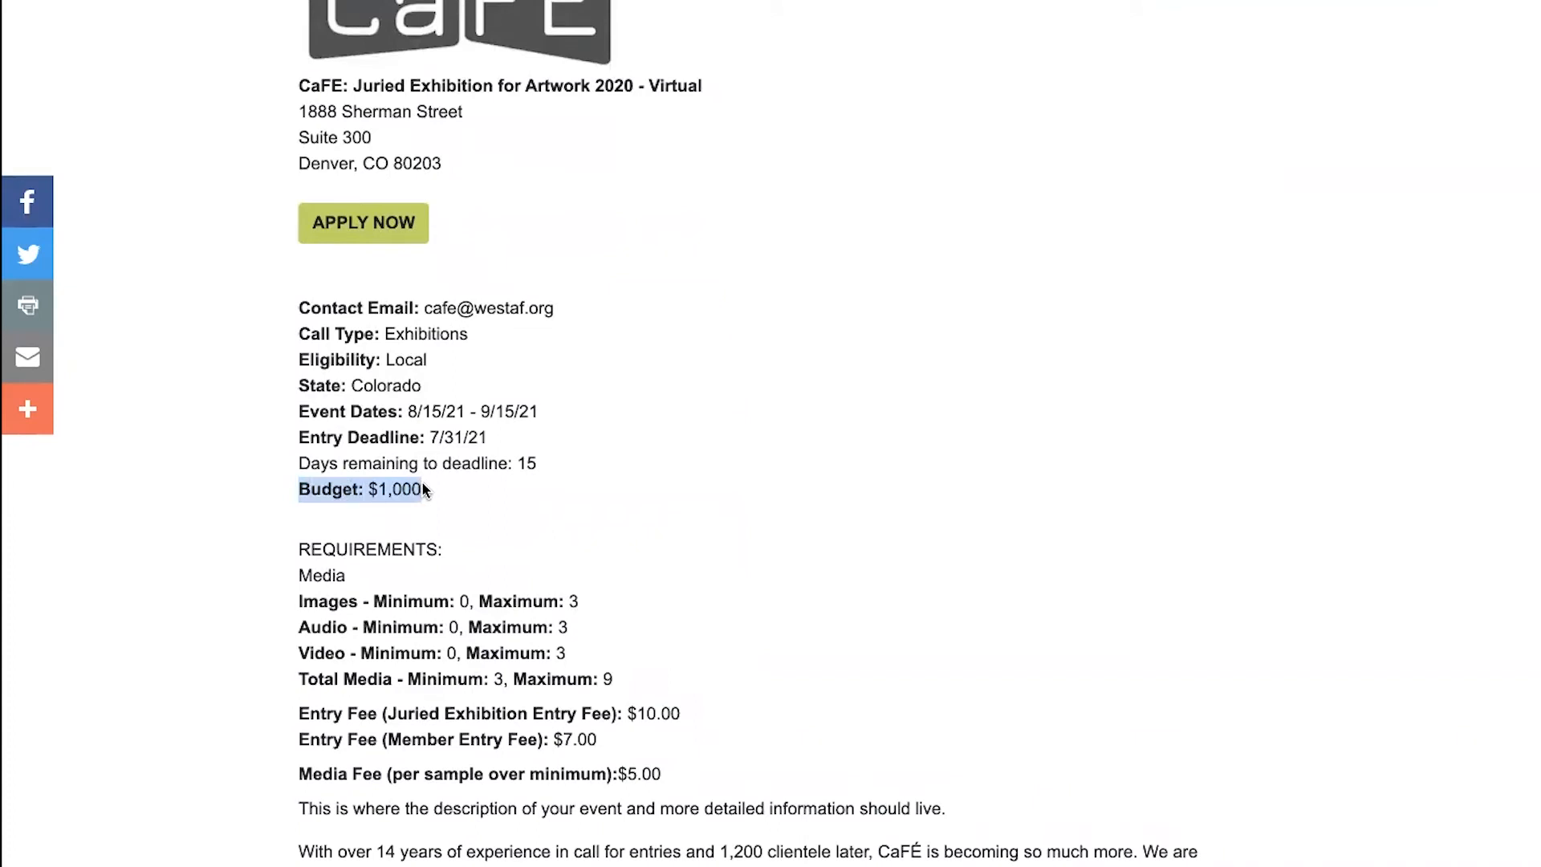
{"action": "left_click", "coordinate": [423, 490]}
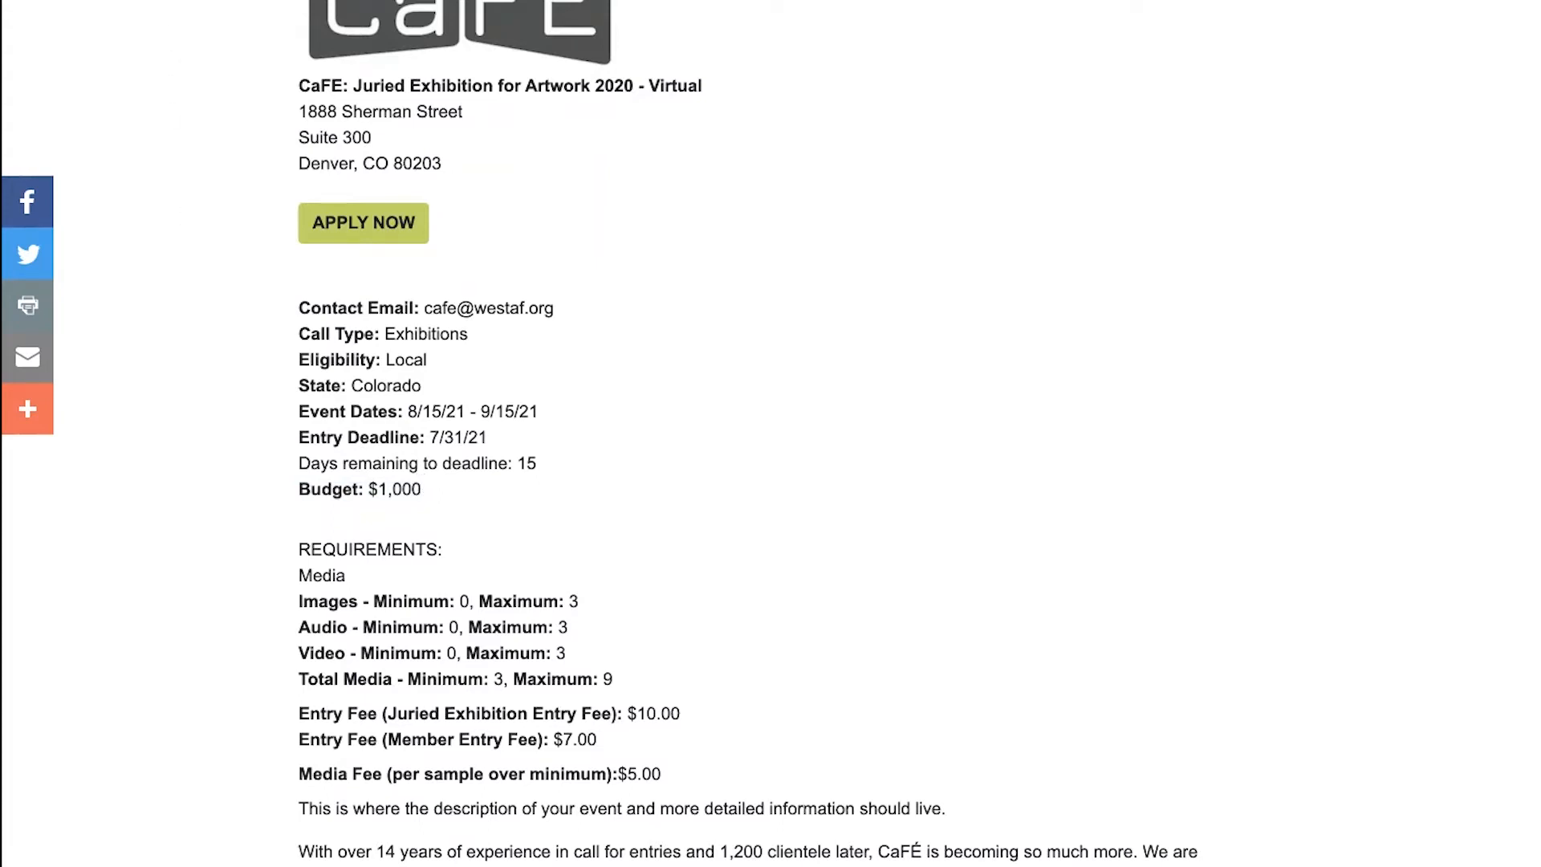
- Return to the Call Editor and review the application, deadline and jurying dates in the Important Dates section
{"action": "left_click", "coordinate": [229, 2]}
{"action": "scroll", "coordinate": [514, 270], "scroll_direction": "up", "scroll_amount": 5}
{"action": "scroll", "coordinate": [516, 280], "scroll_direction": "up", "scroll_amount": 20}
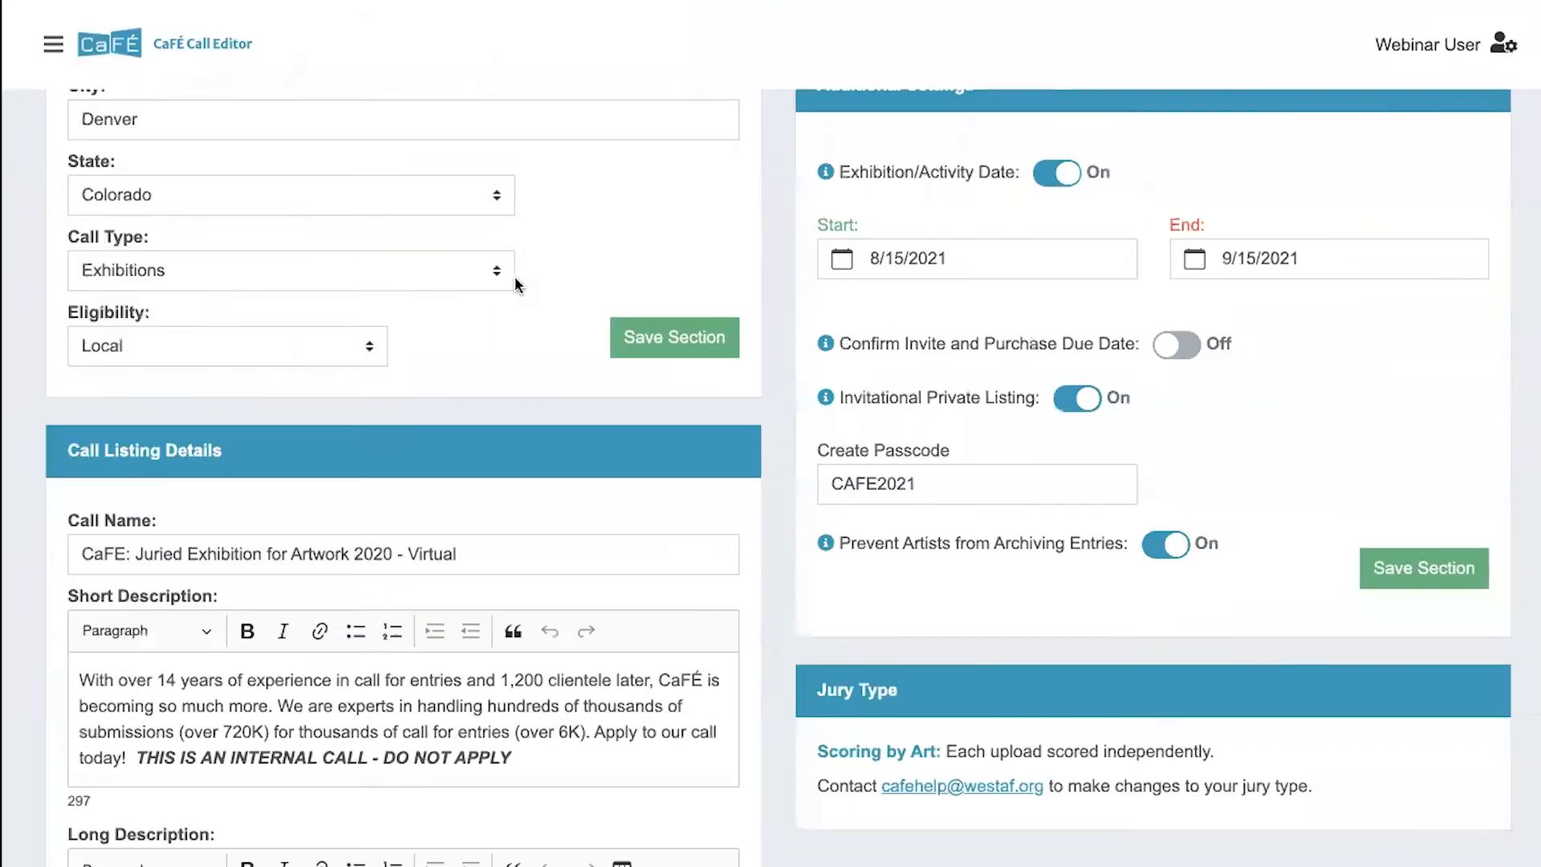
{"action": "scroll", "coordinate": [516, 281], "scroll_direction": "up", "scroll_amount": 10}
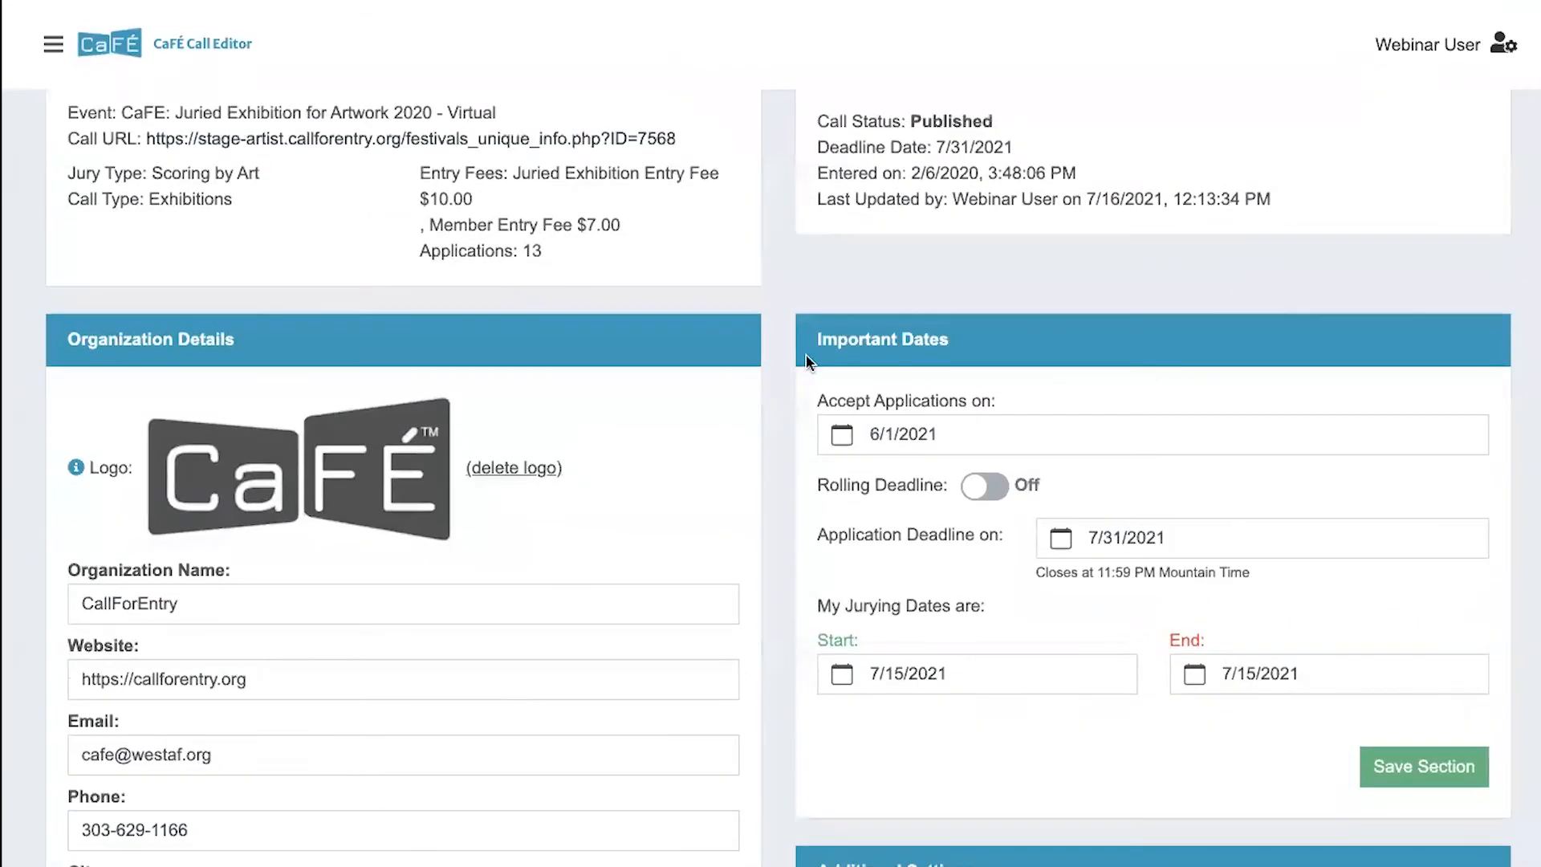
{"action": "scroll", "coordinate": [980, 434], "scroll_direction": "down", "scroll_amount": 1}
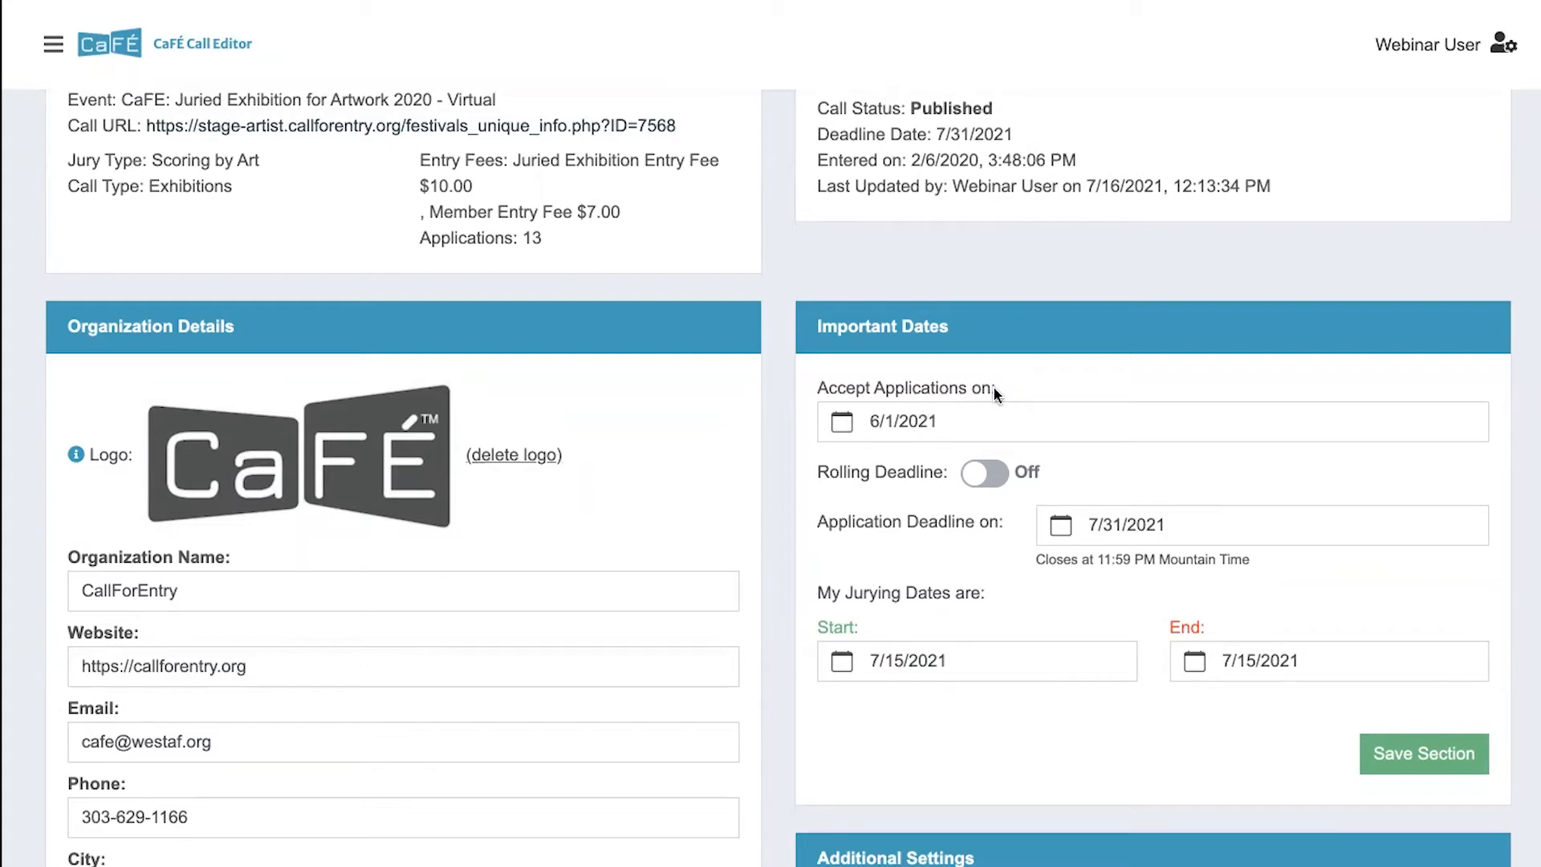
{"action": "scroll", "coordinate": [991, 438], "scroll_direction": "down", "scroll_amount": 1}
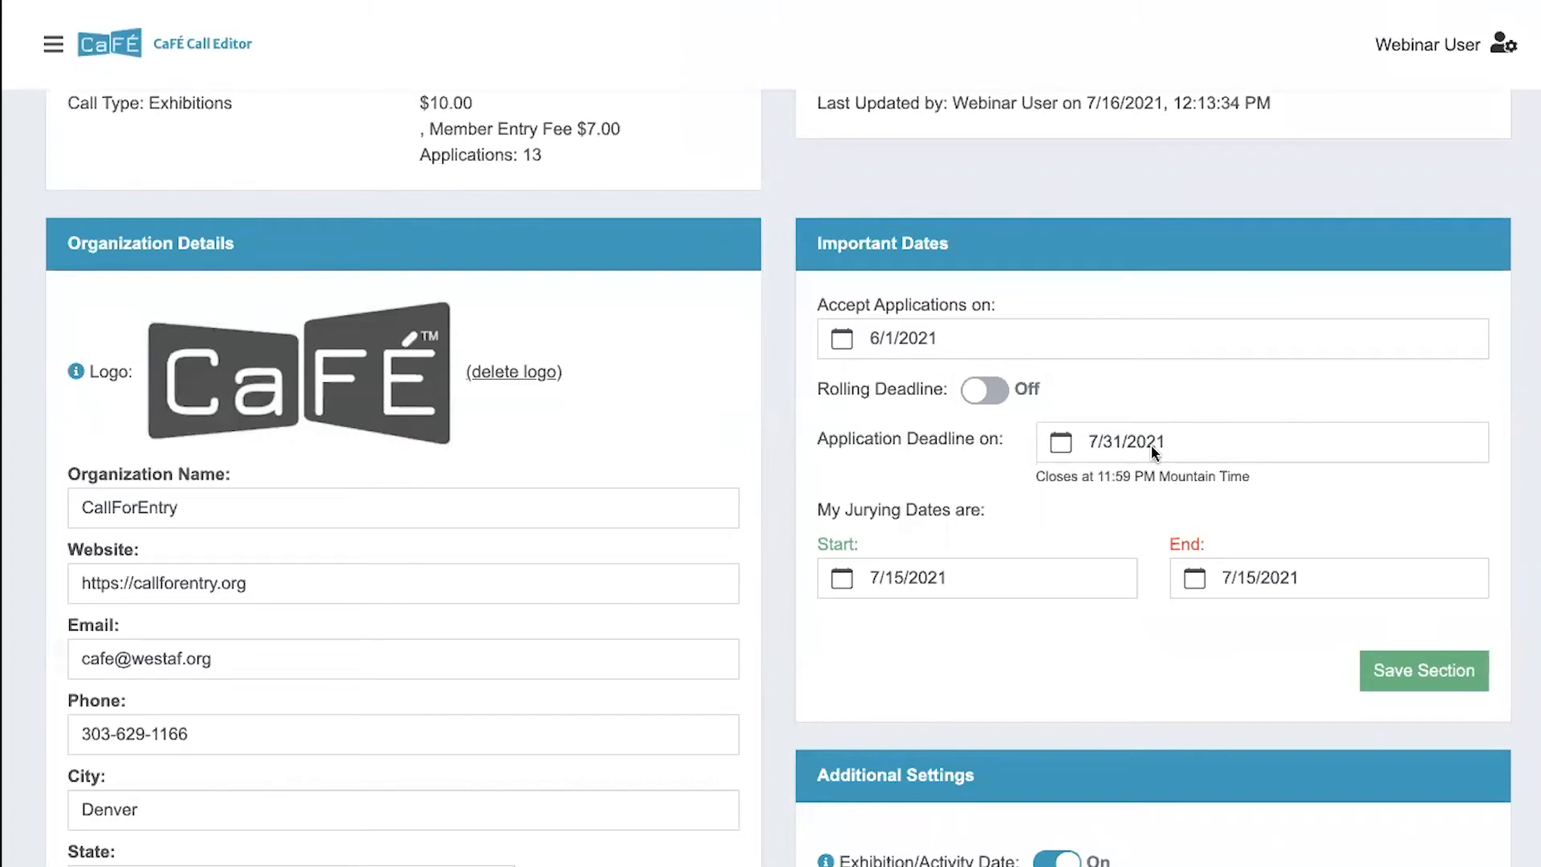
{"action": "scroll", "coordinate": [1151, 445], "scroll_direction": "down", "scroll_amount": 1}
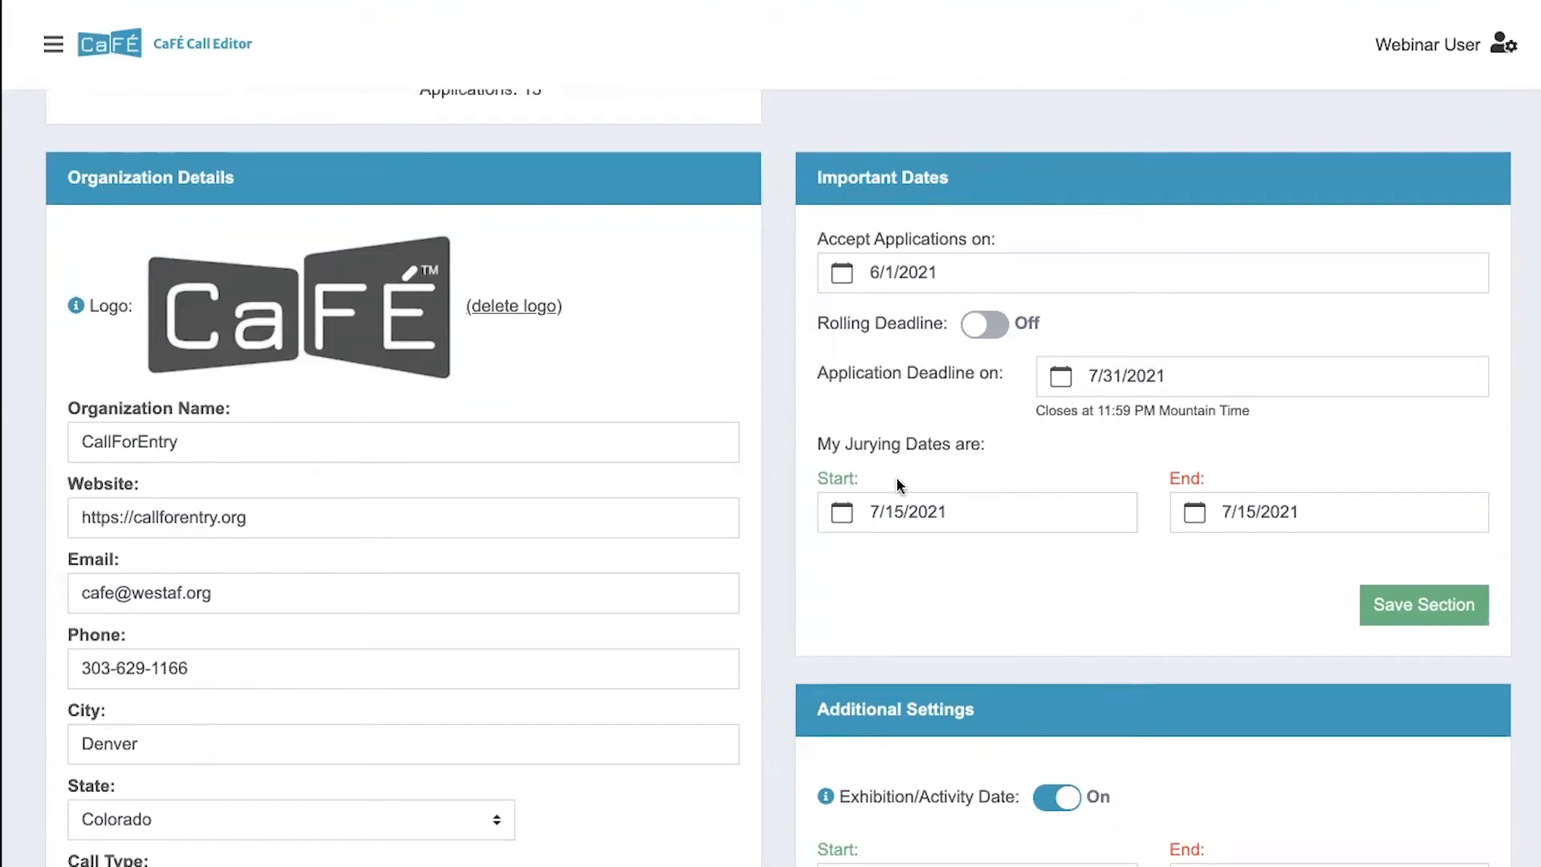
- Set the jurying dates to start on 8/1/2021 and end on 8/13/2021
{"action": "left_click", "coordinate": [912, 521]}
{"action": "left_click", "coordinate": [1030, 560]}
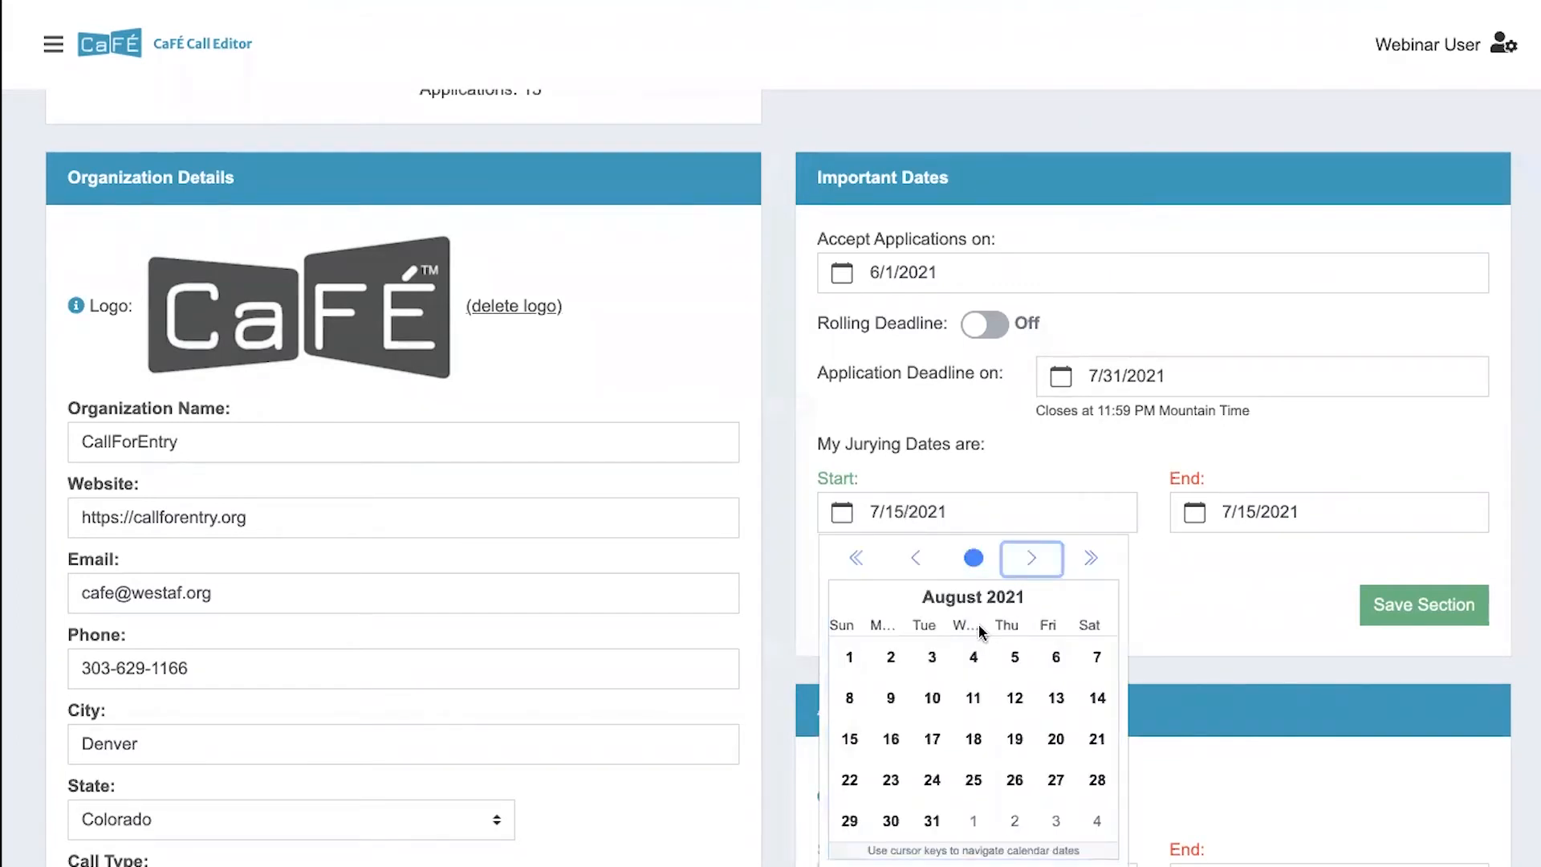
{"action": "left_click", "coordinate": [850, 656]}
{"action": "left_click", "coordinate": [1246, 525]}
{"action": "left_click", "coordinate": [1384, 558]}
{"action": "left_click", "coordinate": [1405, 697]}
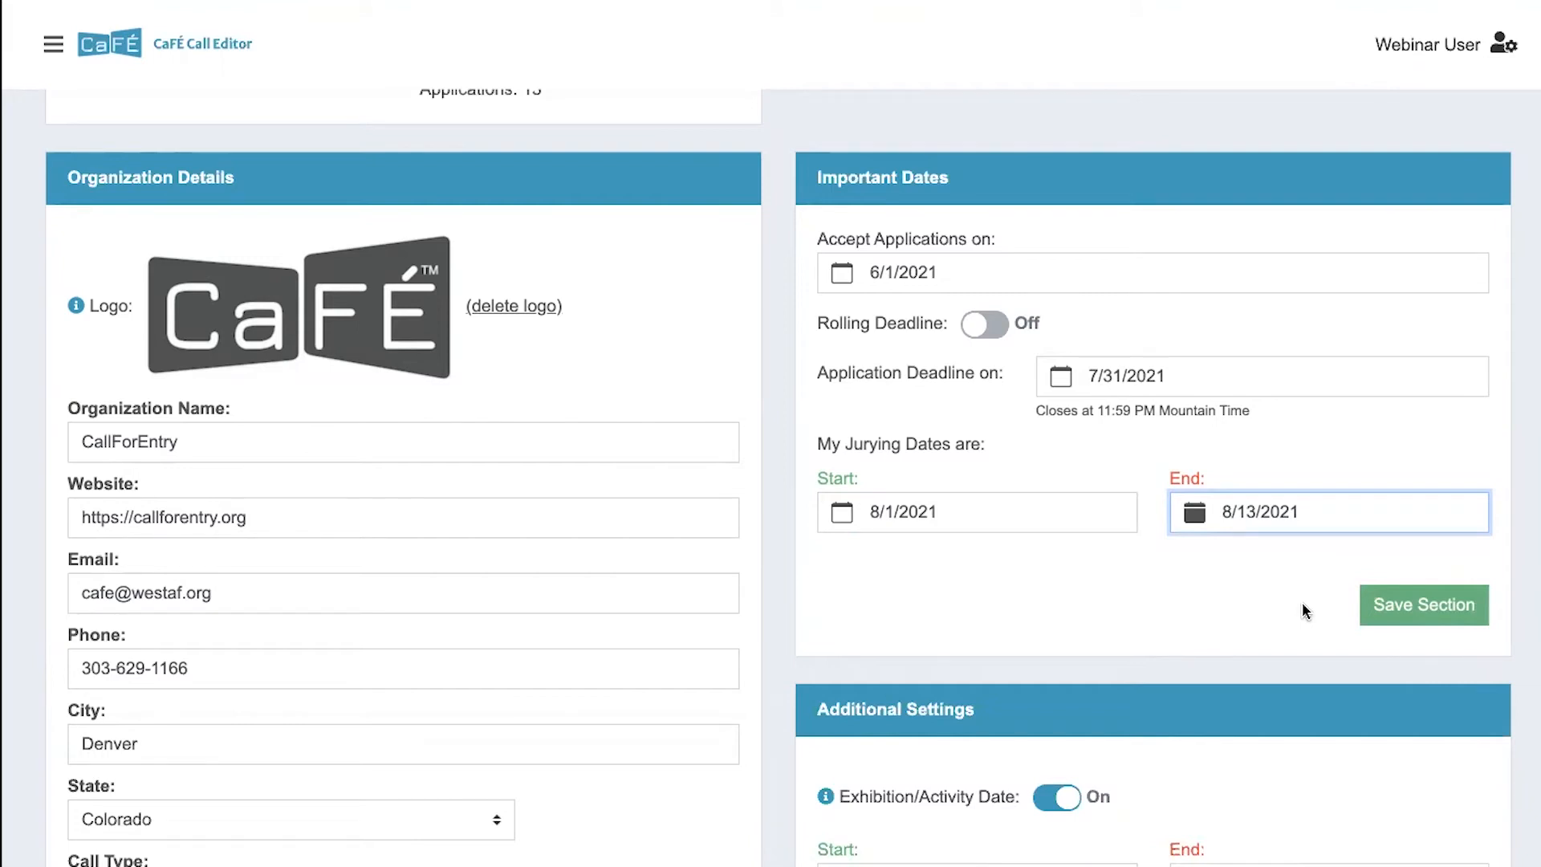
- Turn off the Exhibition/Activity Date in the Additional Settings section
{"action": "scroll", "coordinate": [1302, 603], "scroll_direction": "down", "scroll_amount": 5}
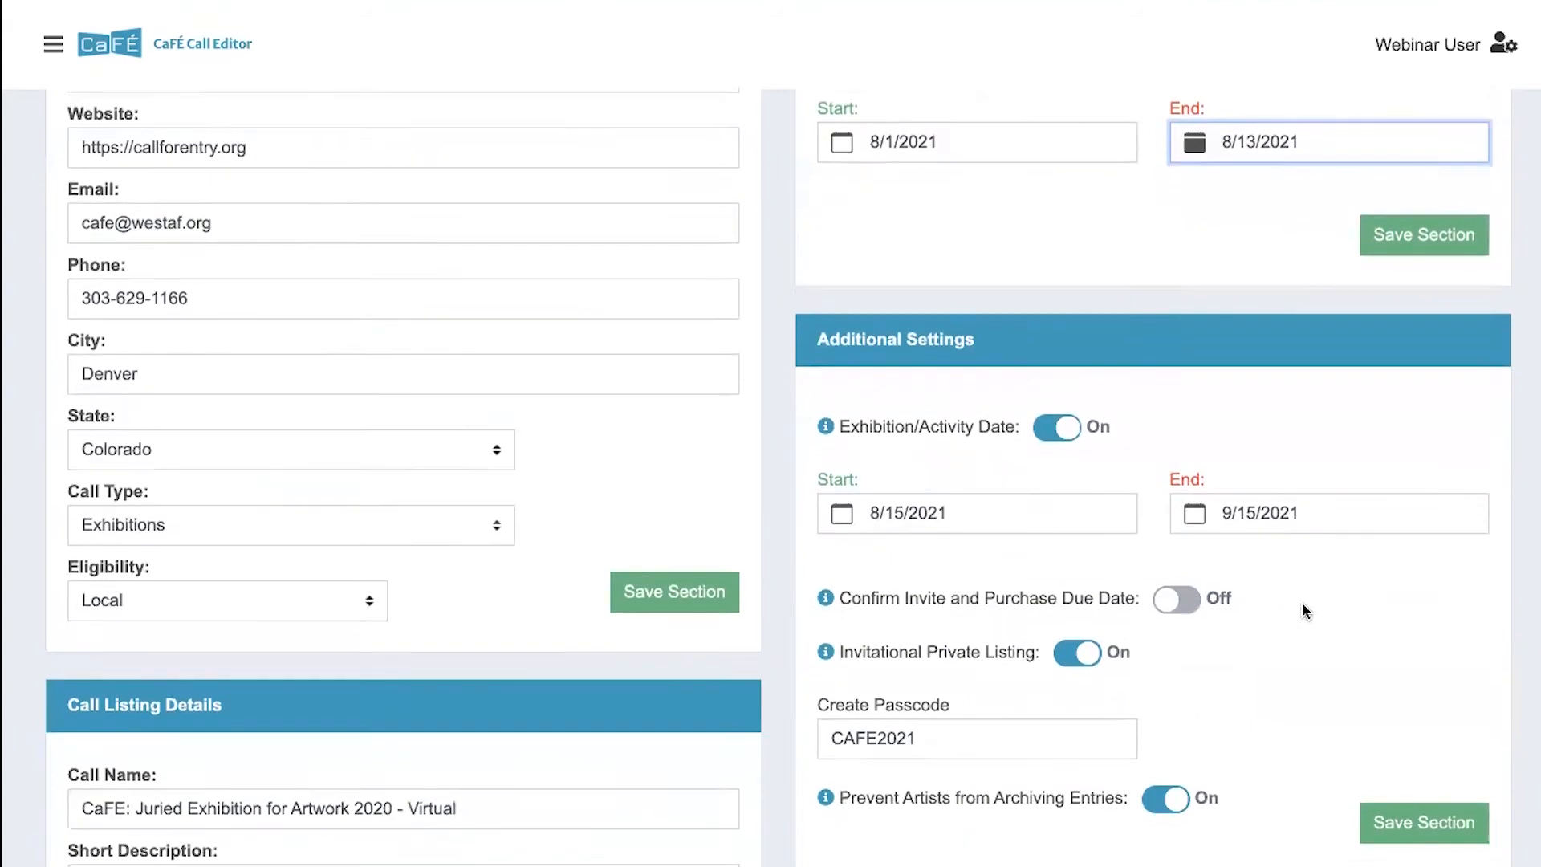
{"action": "scroll", "coordinate": [1302, 602], "scroll_direction": "down", "scroll_amount": 1}
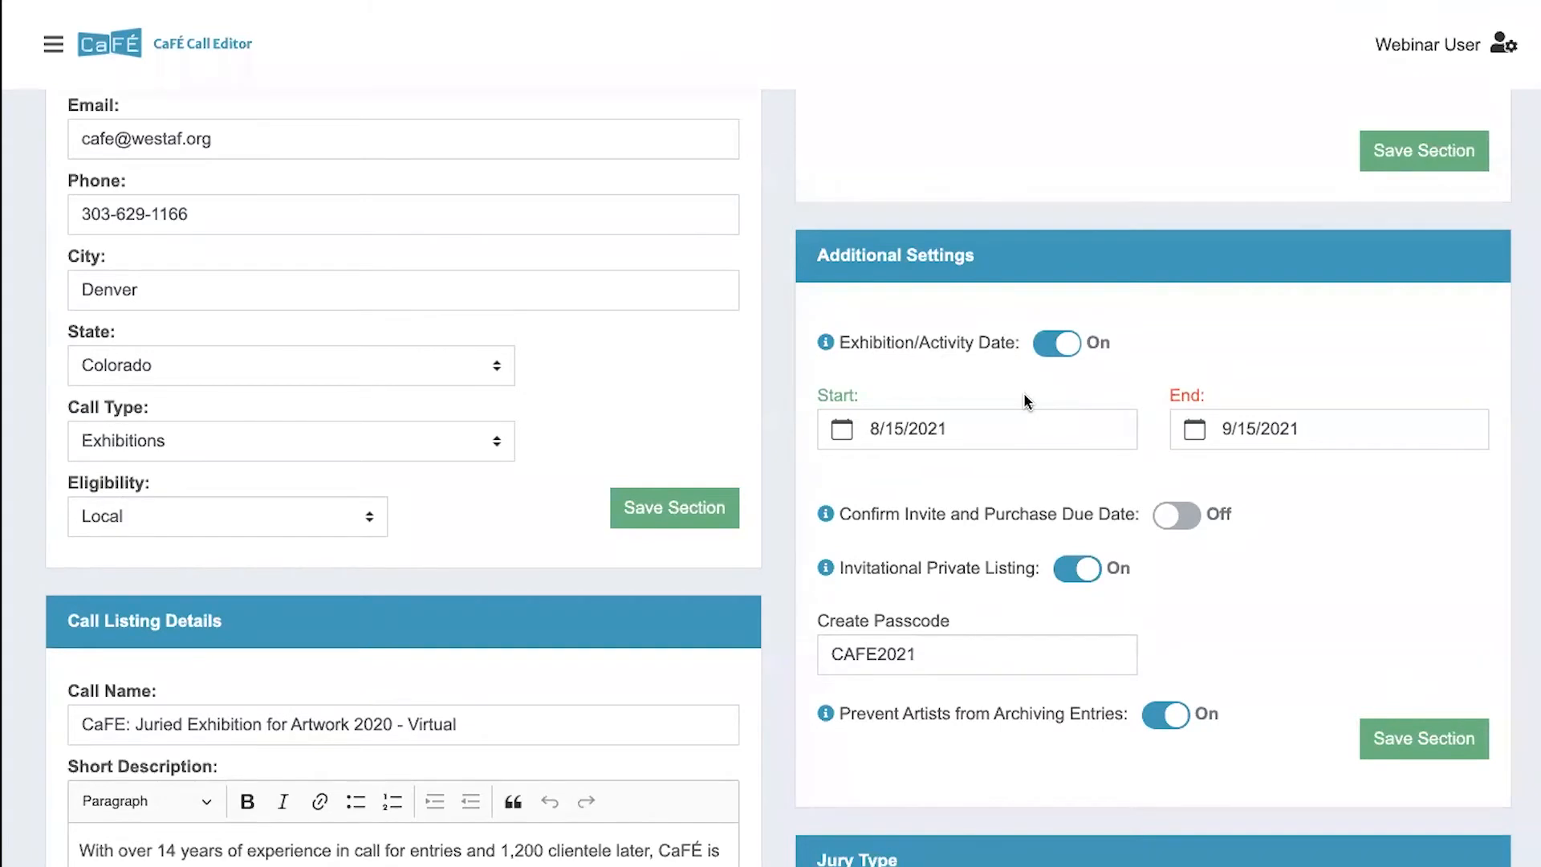
{"action": "left_click", "coordinate": [1052, 353]}
{"action": "left_click", "coordinate": [1053, 353]}
{"action": "left_click", "coordinate": [1070, 348]}
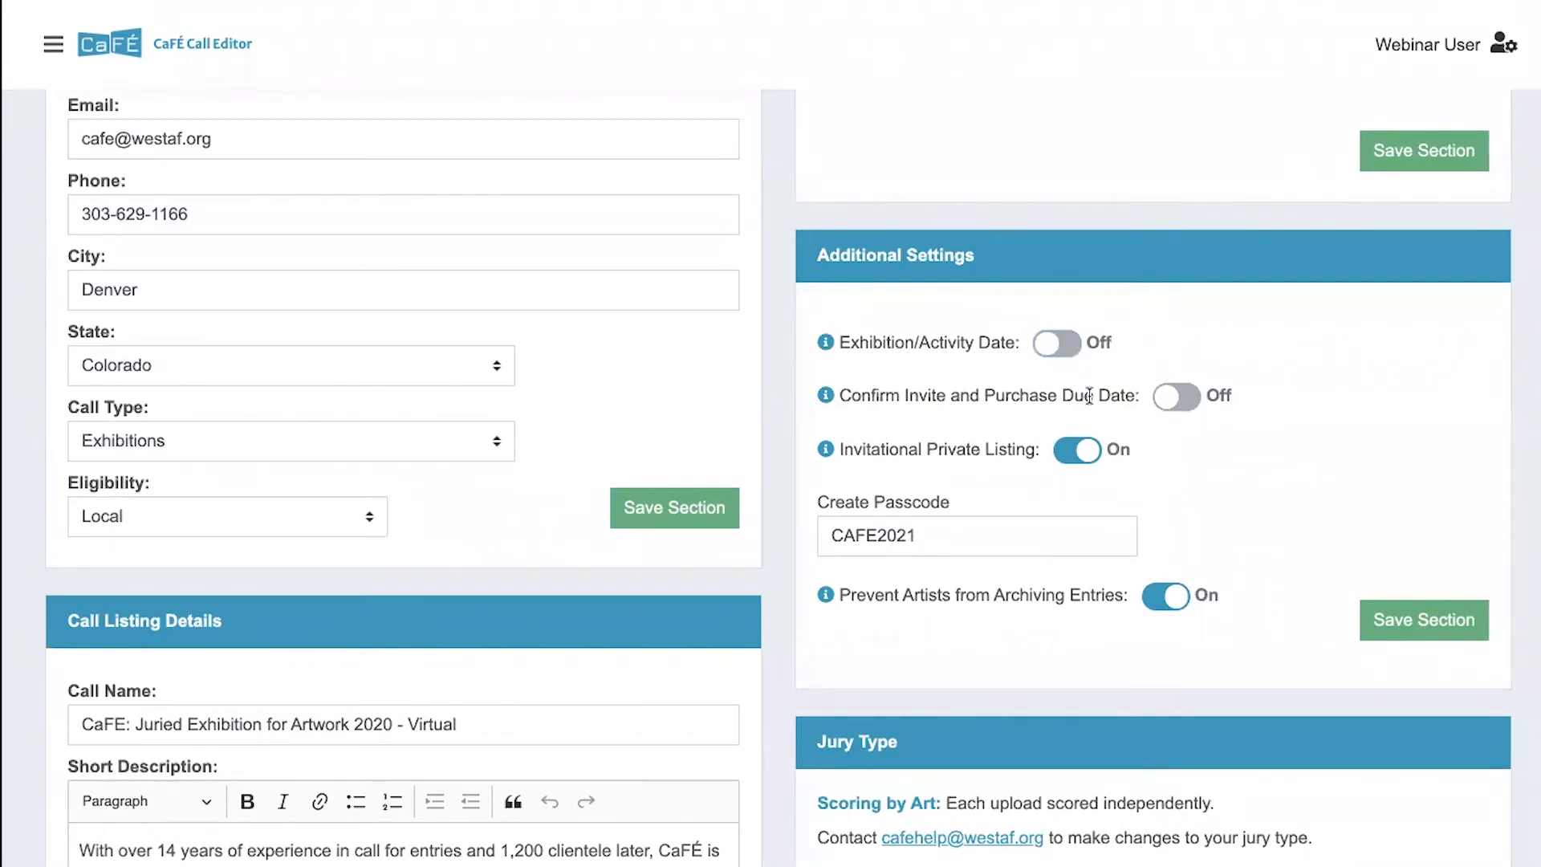
- Switch Confirm Invite and Purchase Due Date on and back off, and turn off Invitational Private Listing
{"action": "left_click", "coordinate": [1172, 397]}
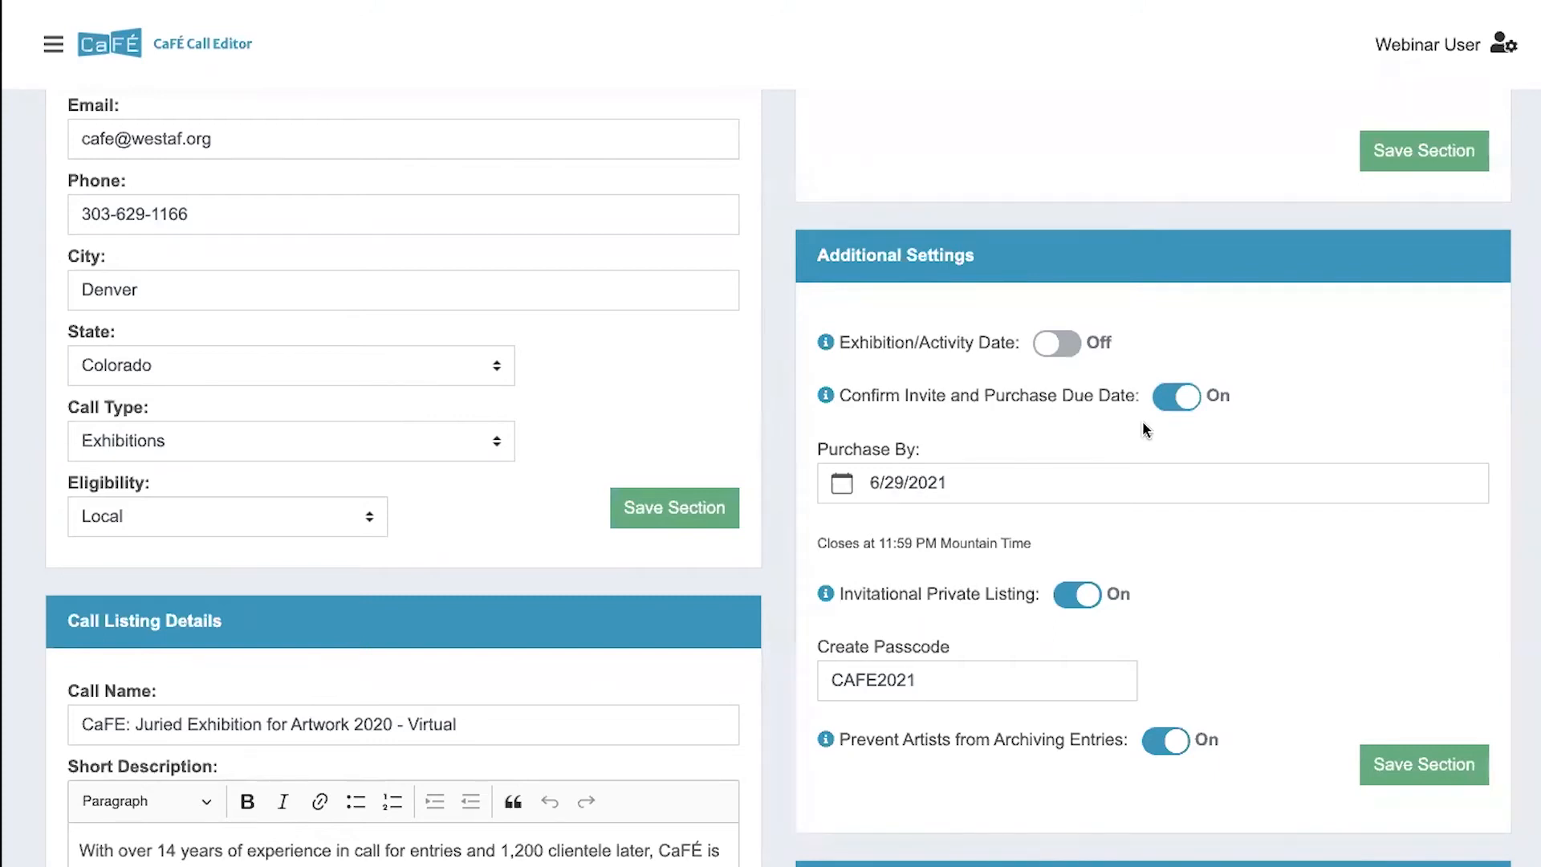
{"action": "left_click", "coordinate": [1179, 399]}
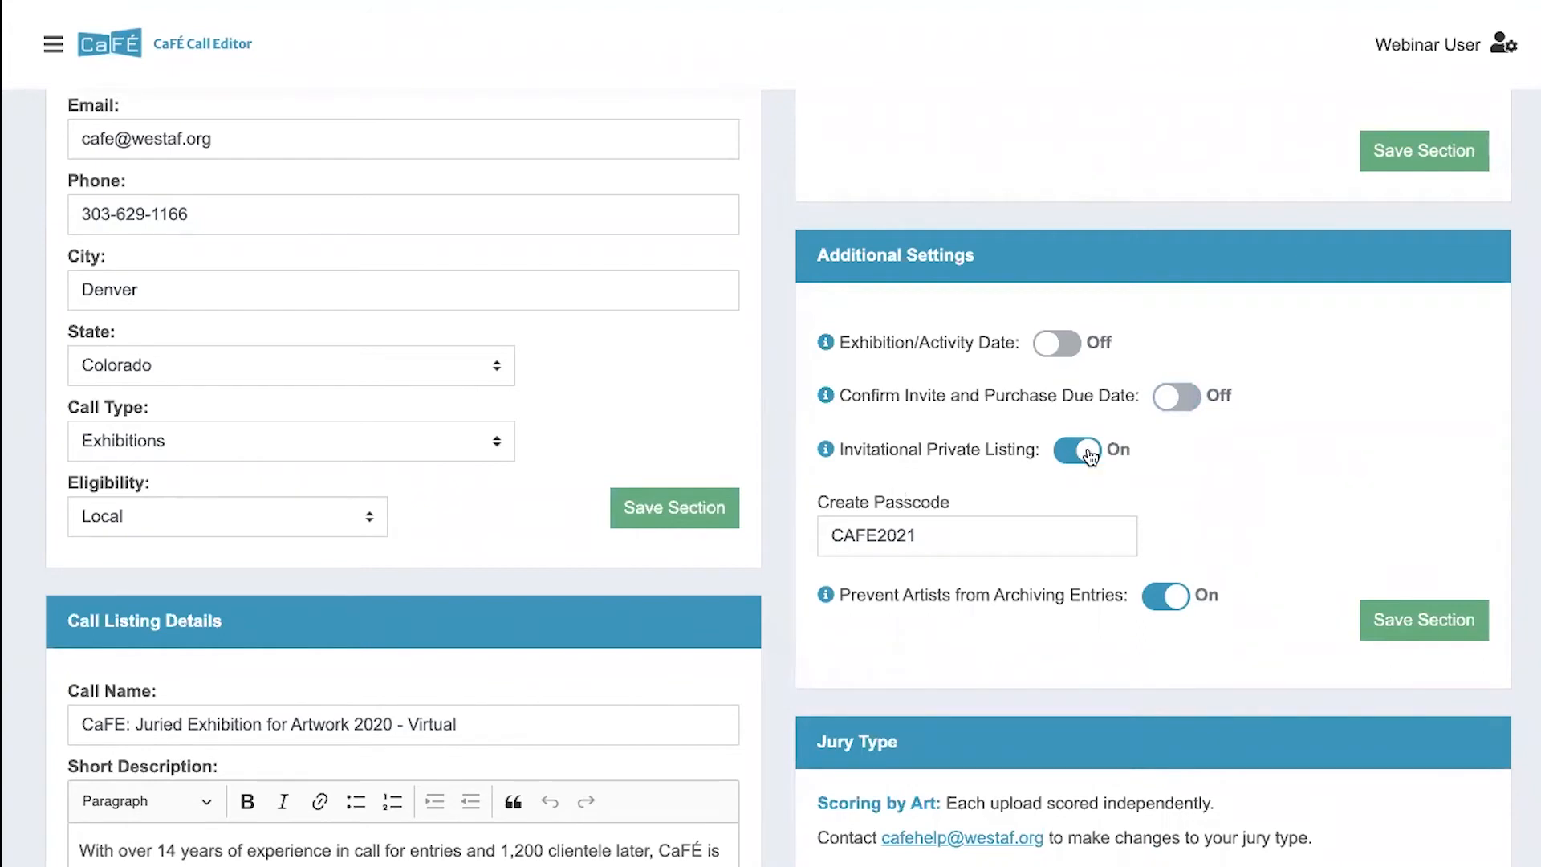
{"action": "left_click_drag", "start_coordinate": [952, 529], "coordinate": [831, 530]}
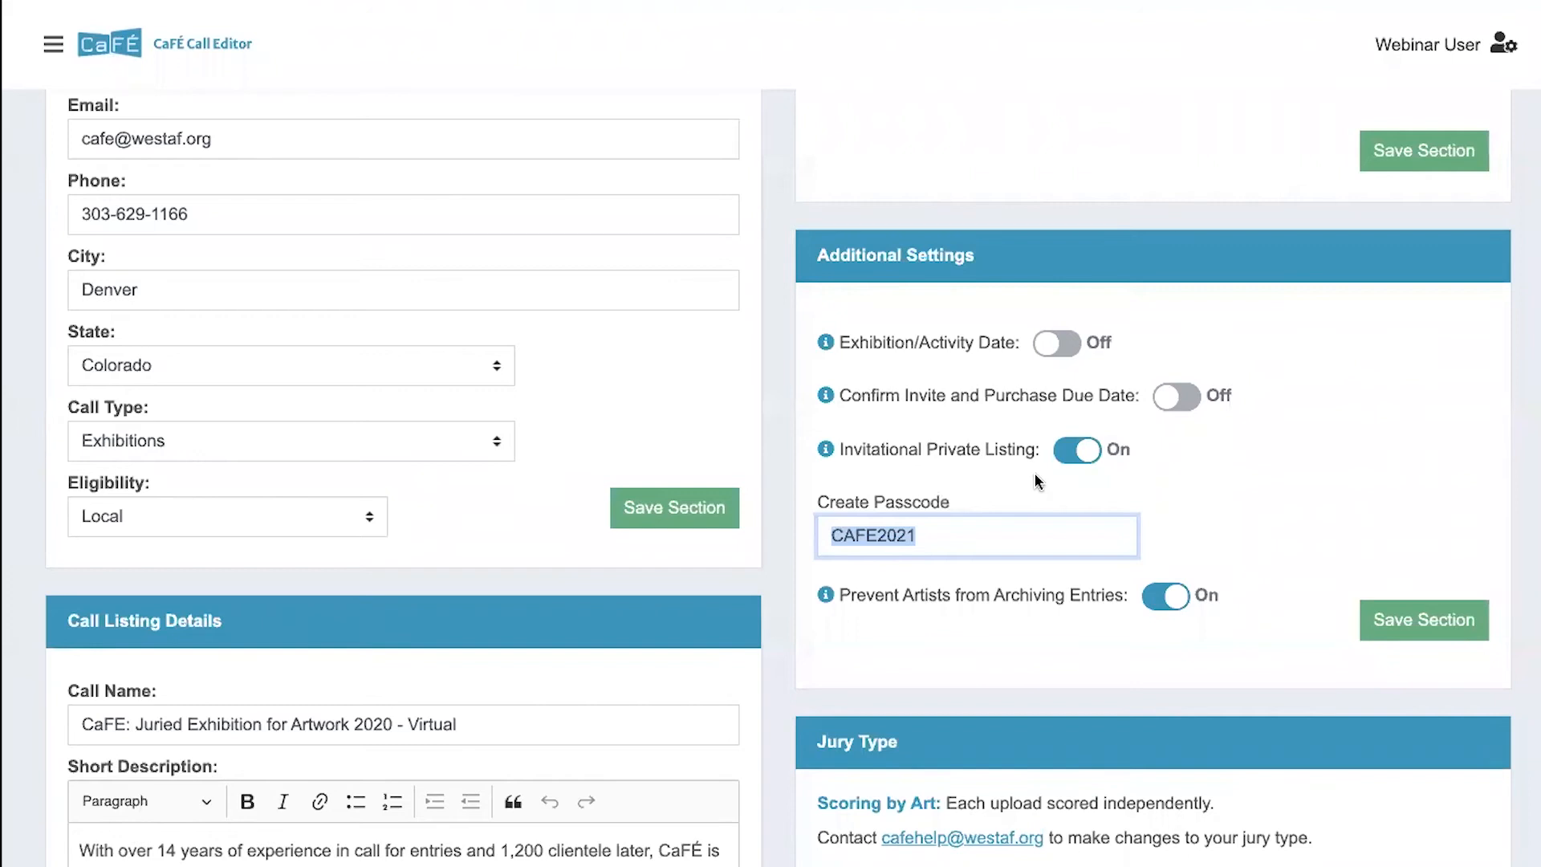
{"action": "left_click", "coordinate": [1077, 451]}
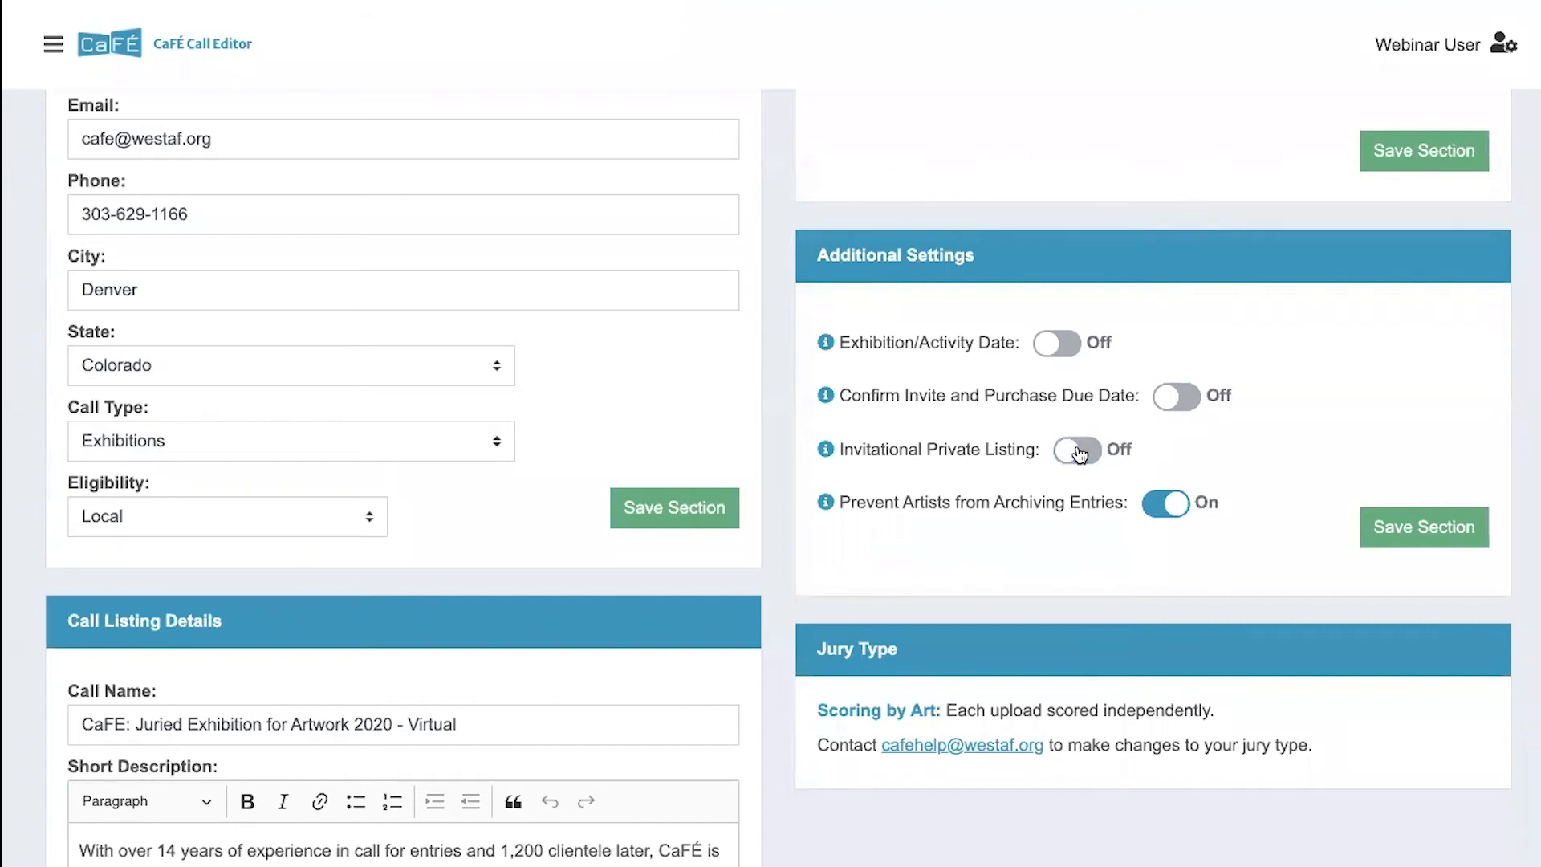
- Turn on Invitational Private Listing, and look over the archiving setting and the Jury Type section
{"action": "left_click", "coordinate": [1078, 452]}
{"action": "scroll", "coordinate": [1072, 509], "scroll_direction": "down", "scroll_amount": 1}
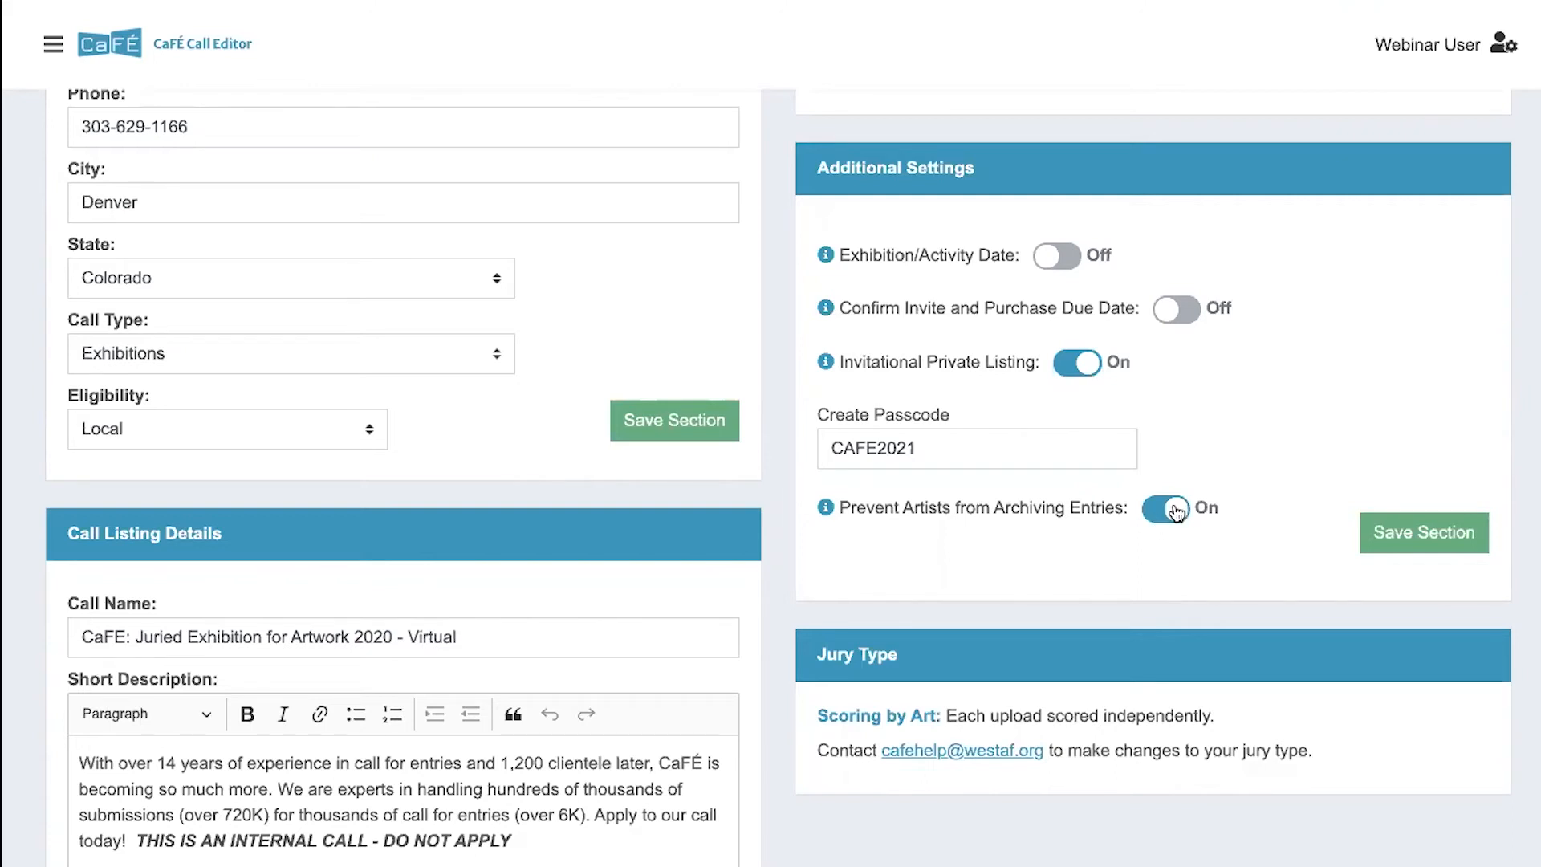
{"action": "scroll", "coordinate": [1140, 586], "scroll_direction": "down", "scroll_amount": 3}
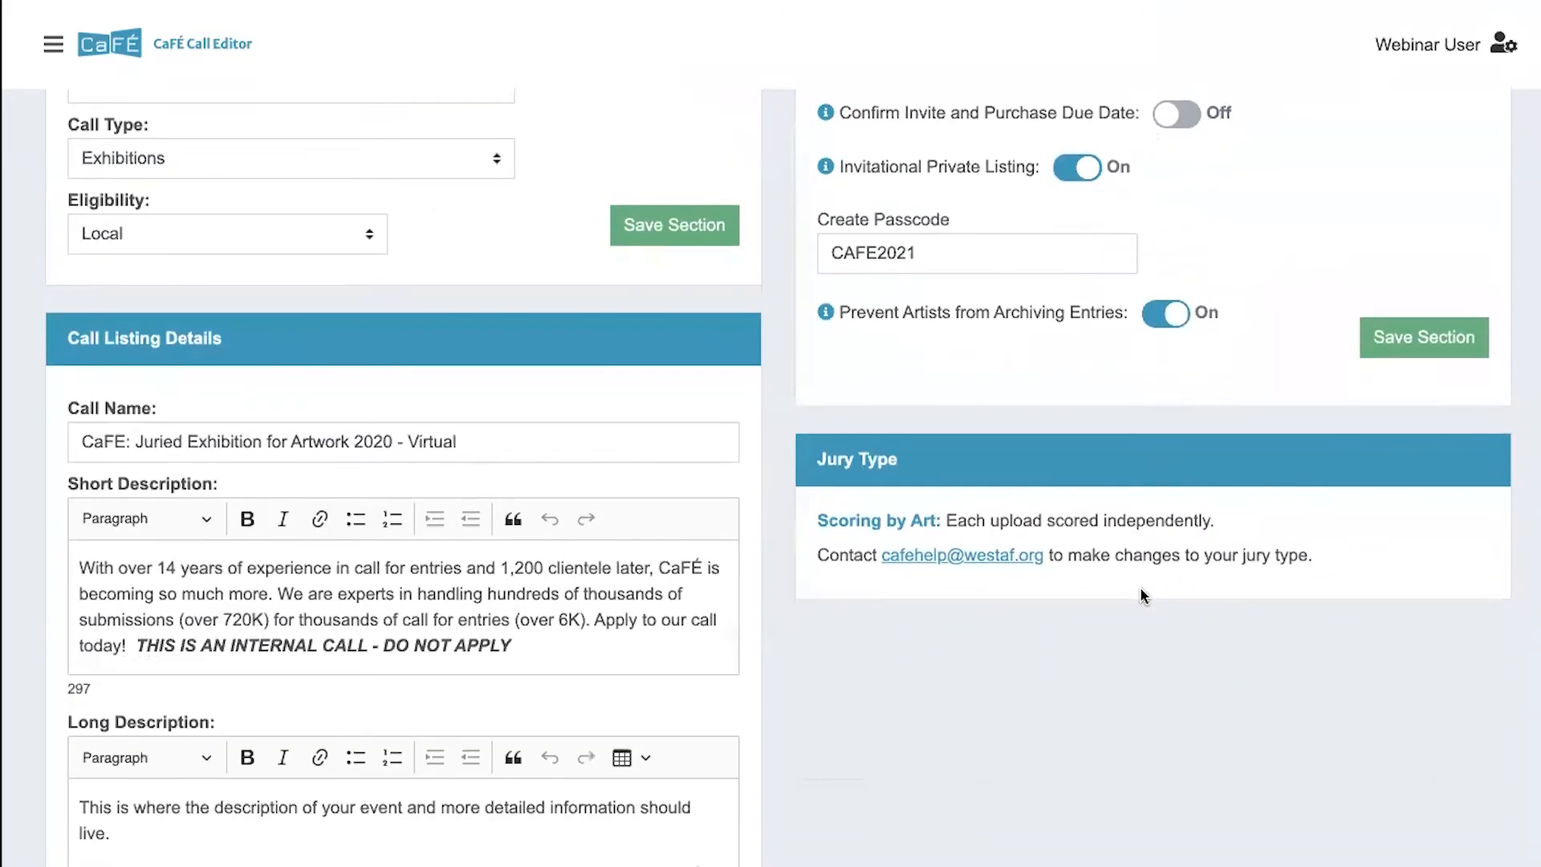
{"action": "scroll", "coordinate": [1140, 586], "scroll_direction": "down", "scroll_amount": 1}
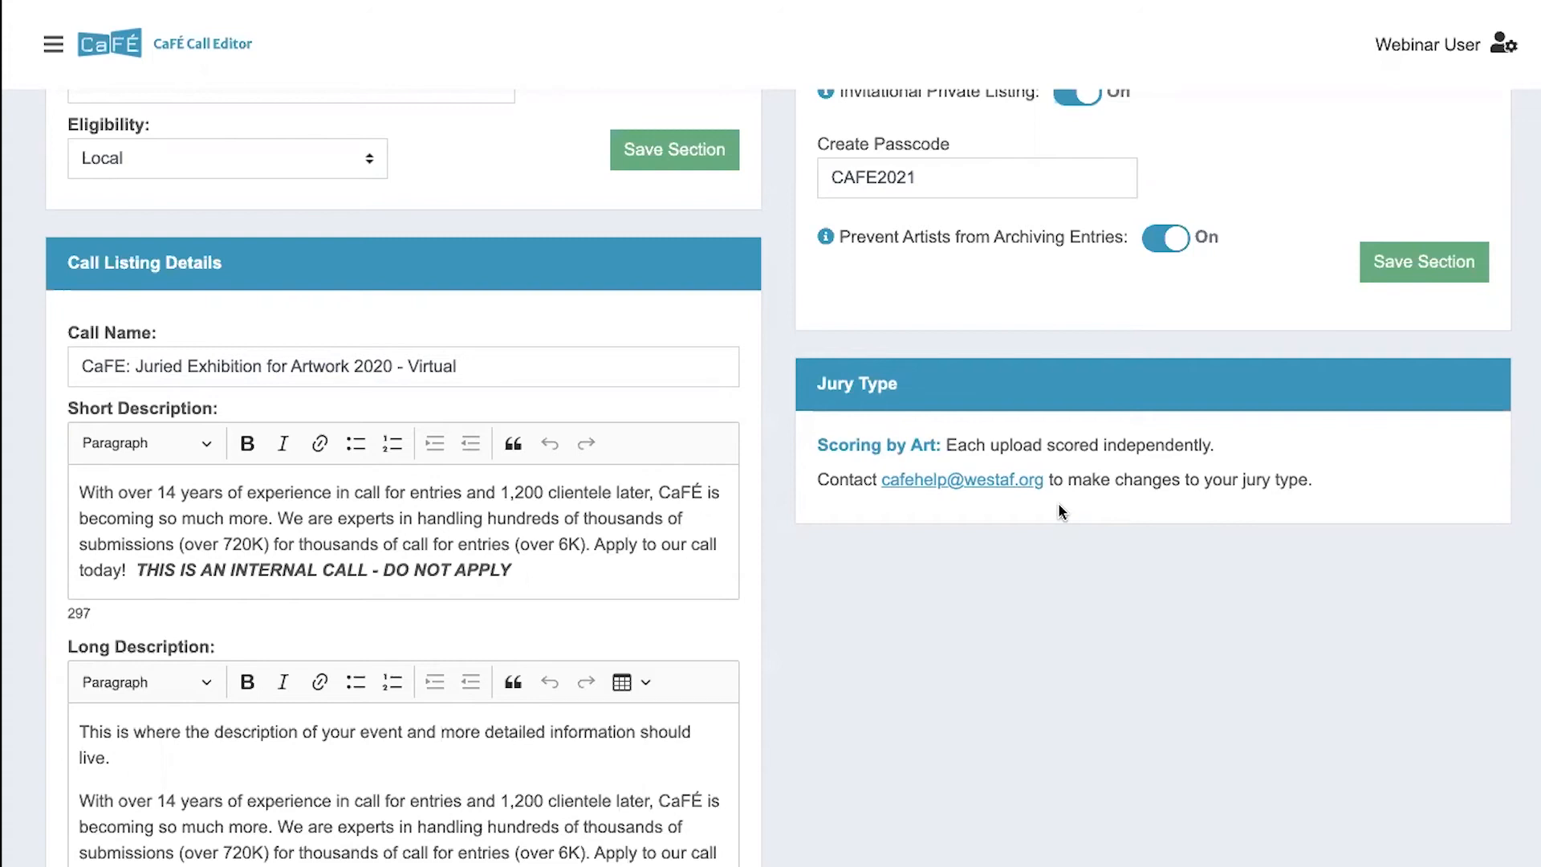
{"action": "scroll", "coordinate": [1058, 502], "scroll_direction": "up", "scroll_amount": 1}
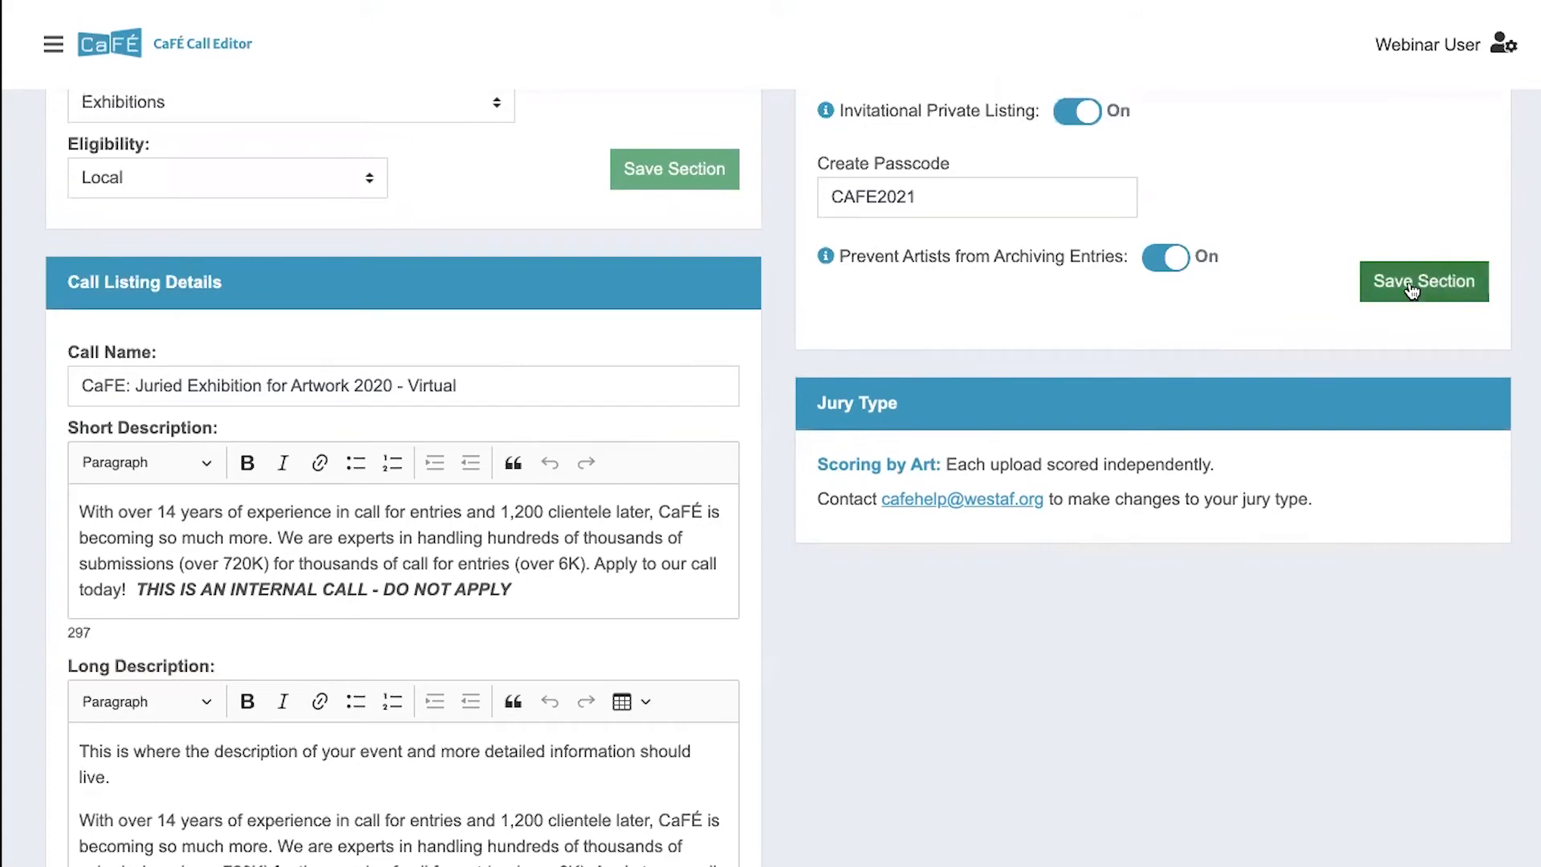
- Review the Call Listing Details section down to the budget, and return to the Call Overview
{"action": "scroll", "coordinate": [575, 290], "scroll_direction": "down", "scroll_amount": 20}
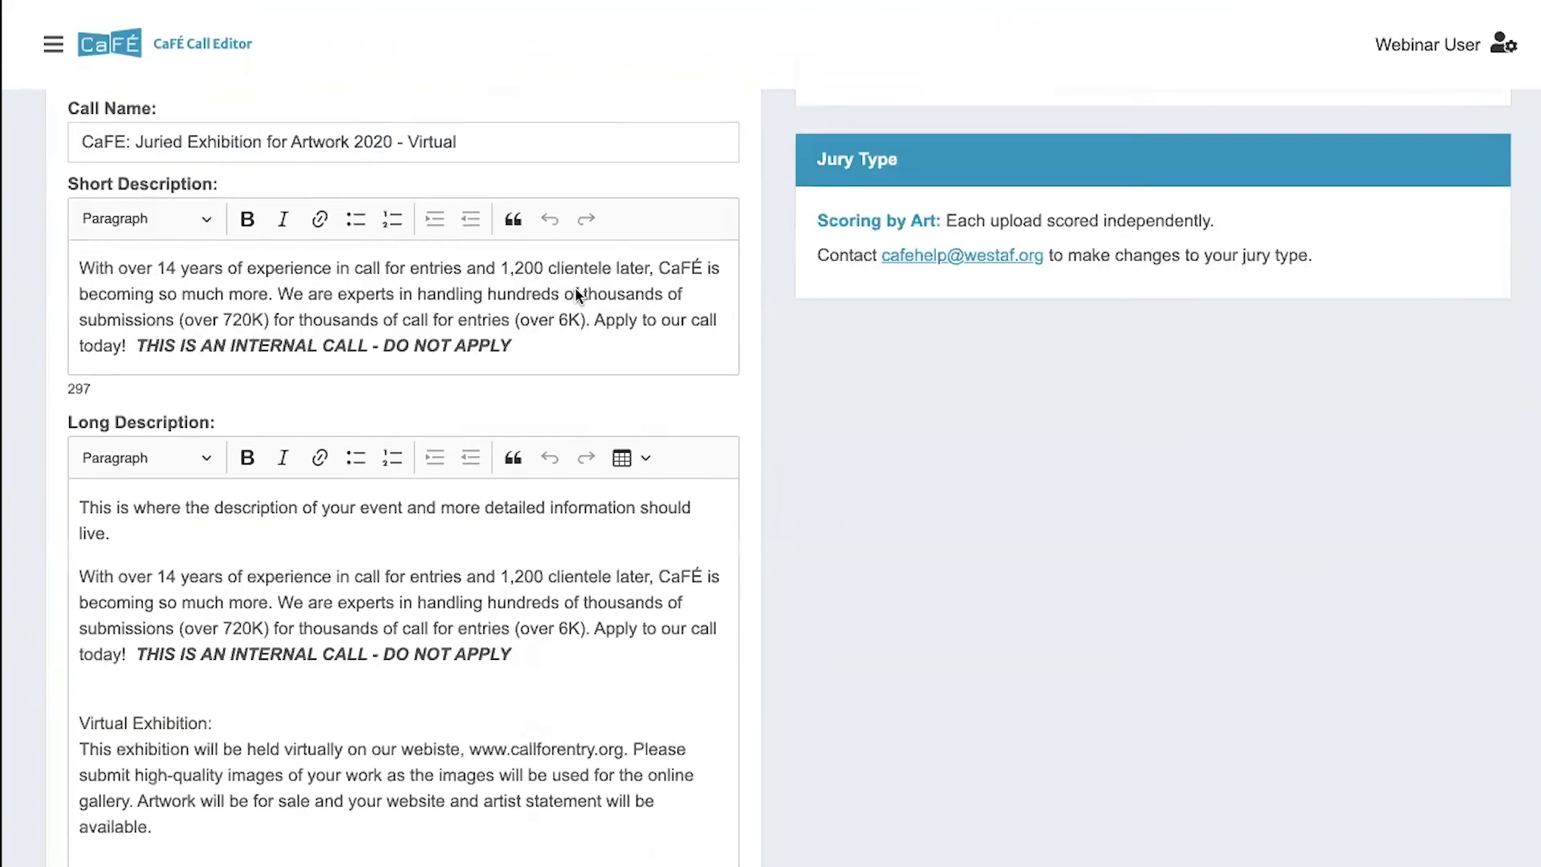
{"action": "scroll", "coordinate": [577, 289], "scroll_direction": "down", "scroll_amount": 8}
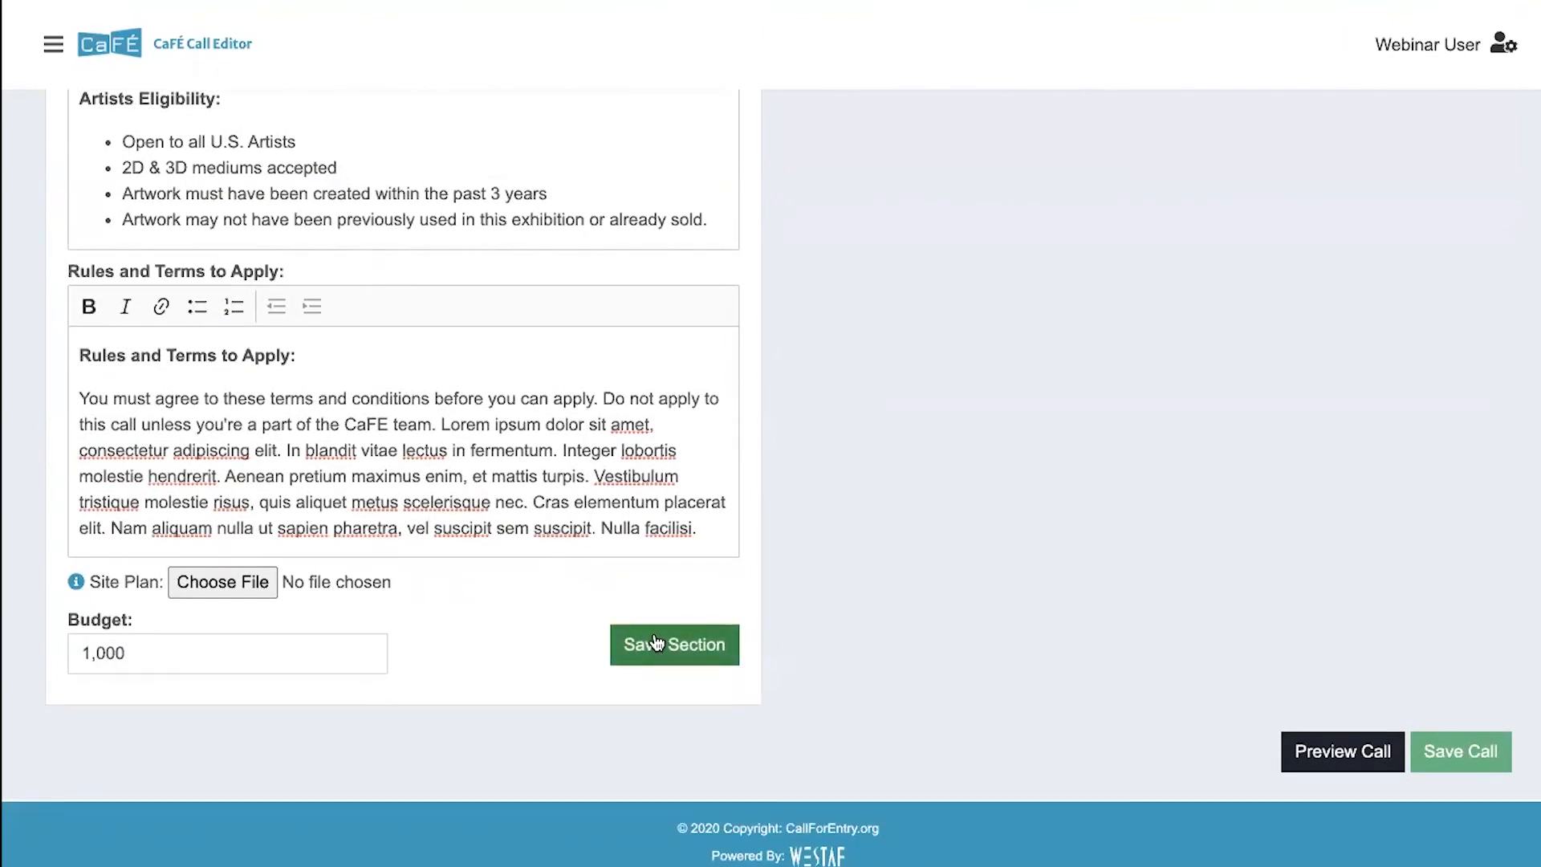
{"action": "left_click", "coordinate": [654, 642]}
{"action": "scroll", "coordinate": [448, 444], "scroll_direction": "up", "scroll_amount": 6}
{"action": "scroll", "coordinate": [453, 444], "scroll_direction": "up", "scroll_amount": 15}
{"action": "scroll", "coordinate": [454, 446], "scroll_direction": "up", "scroll_amount": 1}
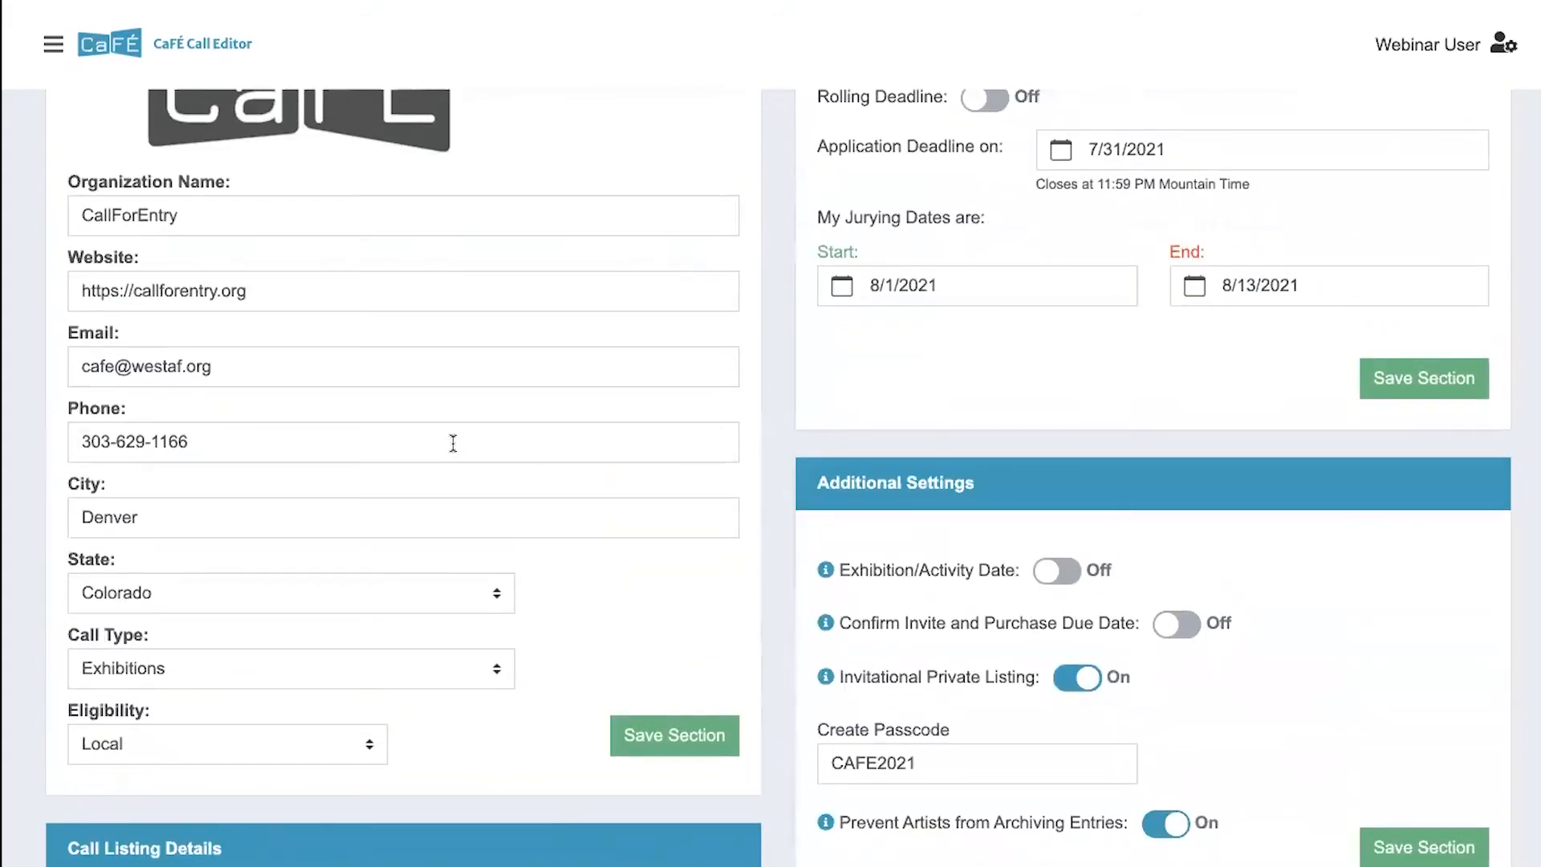
{"action": "scroll", "coordinate": [608, 454], "scroll_direction": "up", "scroll_amount": 7}
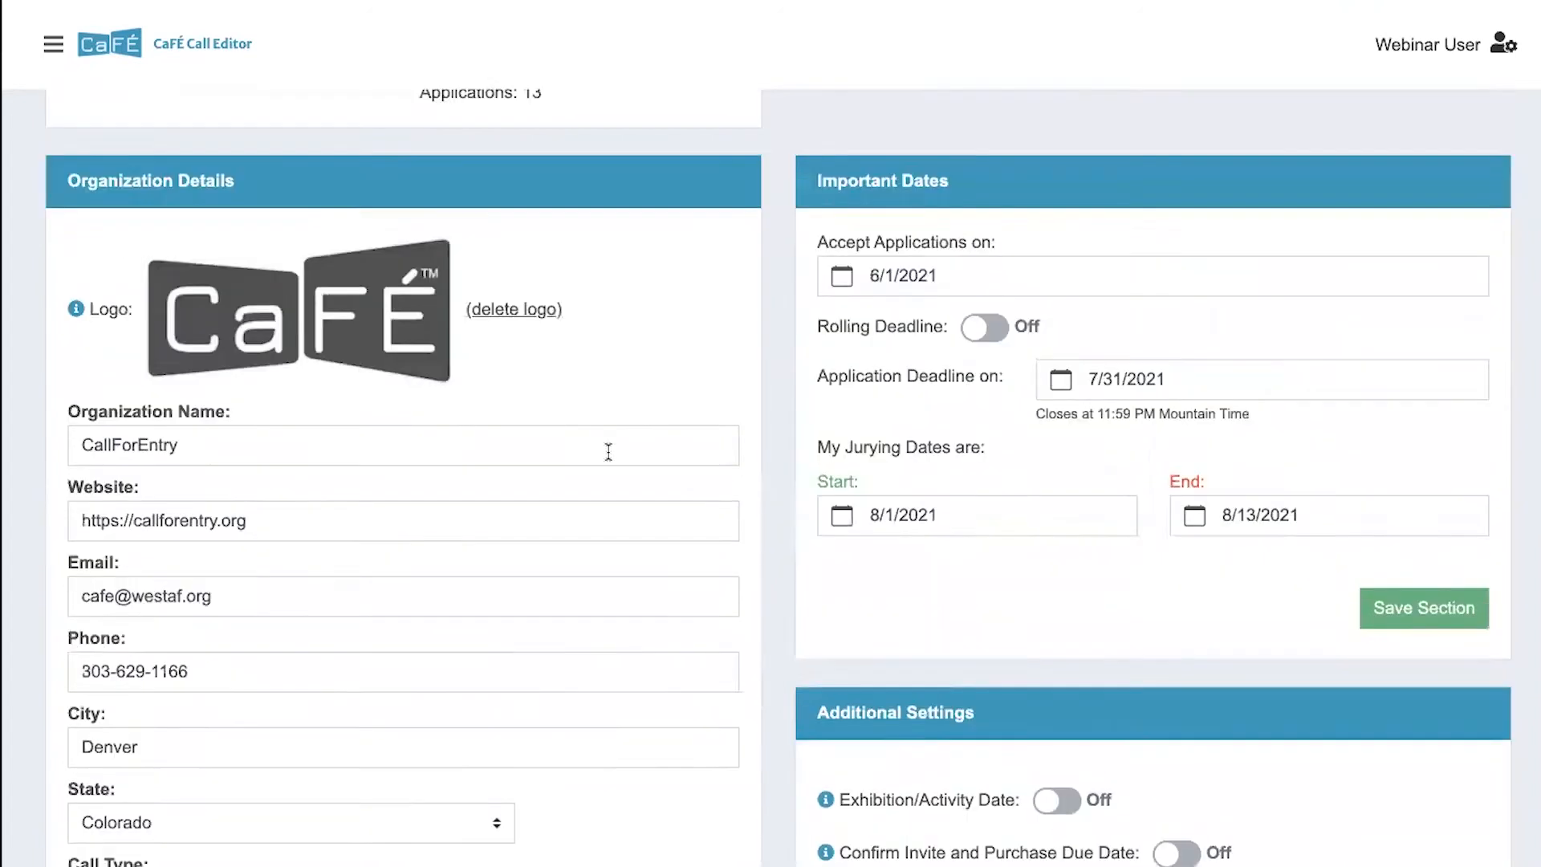
{"action": "scroll", "coordinate": [610, 457], "scroll_direction": "up", "scroll_amount": 1}
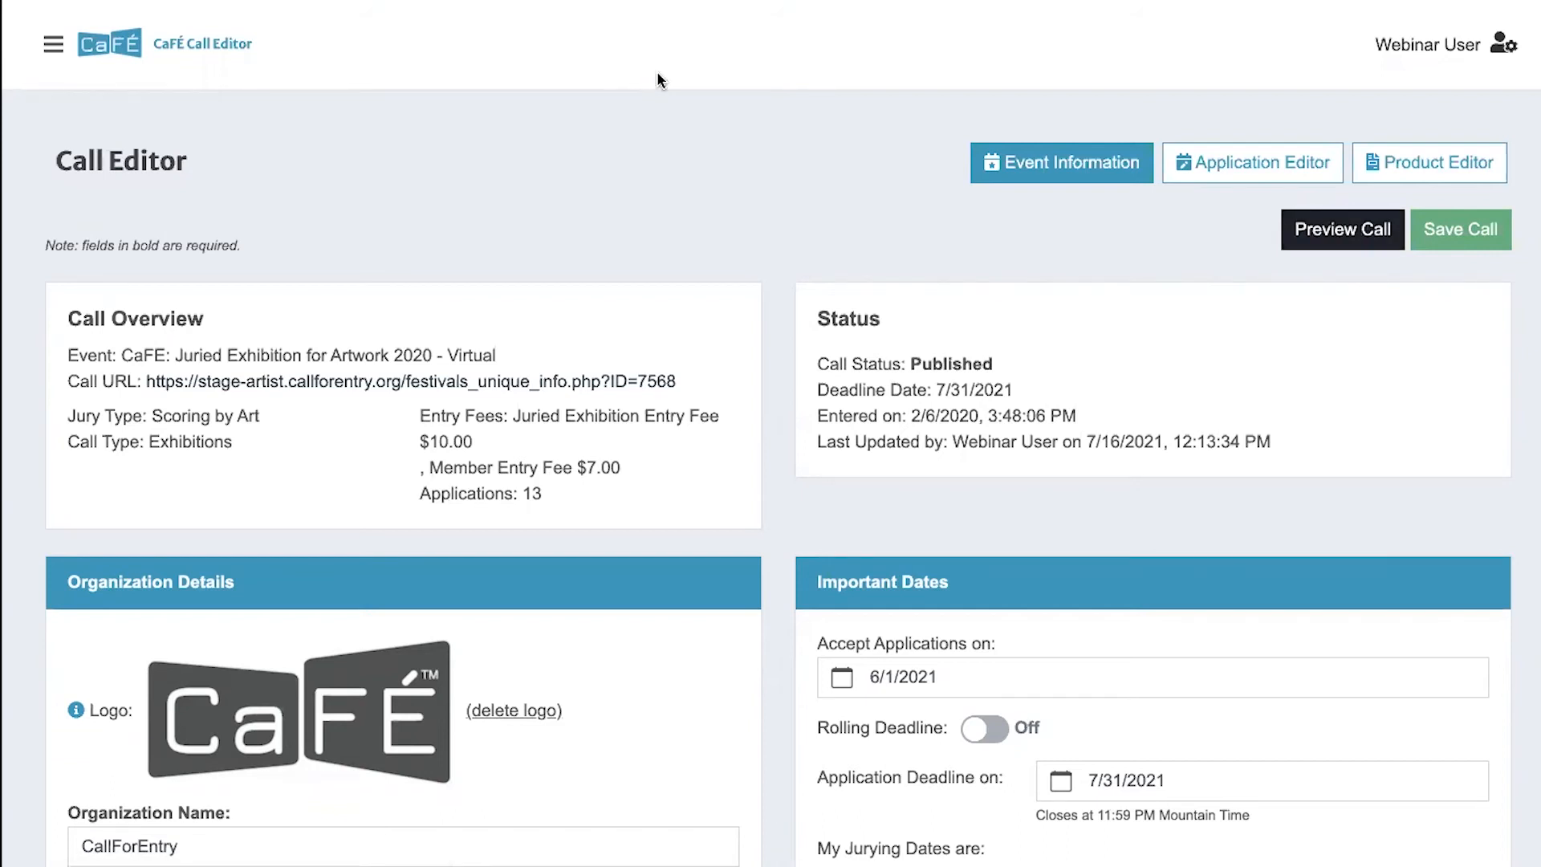
- Open the Application Editor and review the Work Sample Requirements section
{"action": "left_click", "coordinate": [1248, 171]}
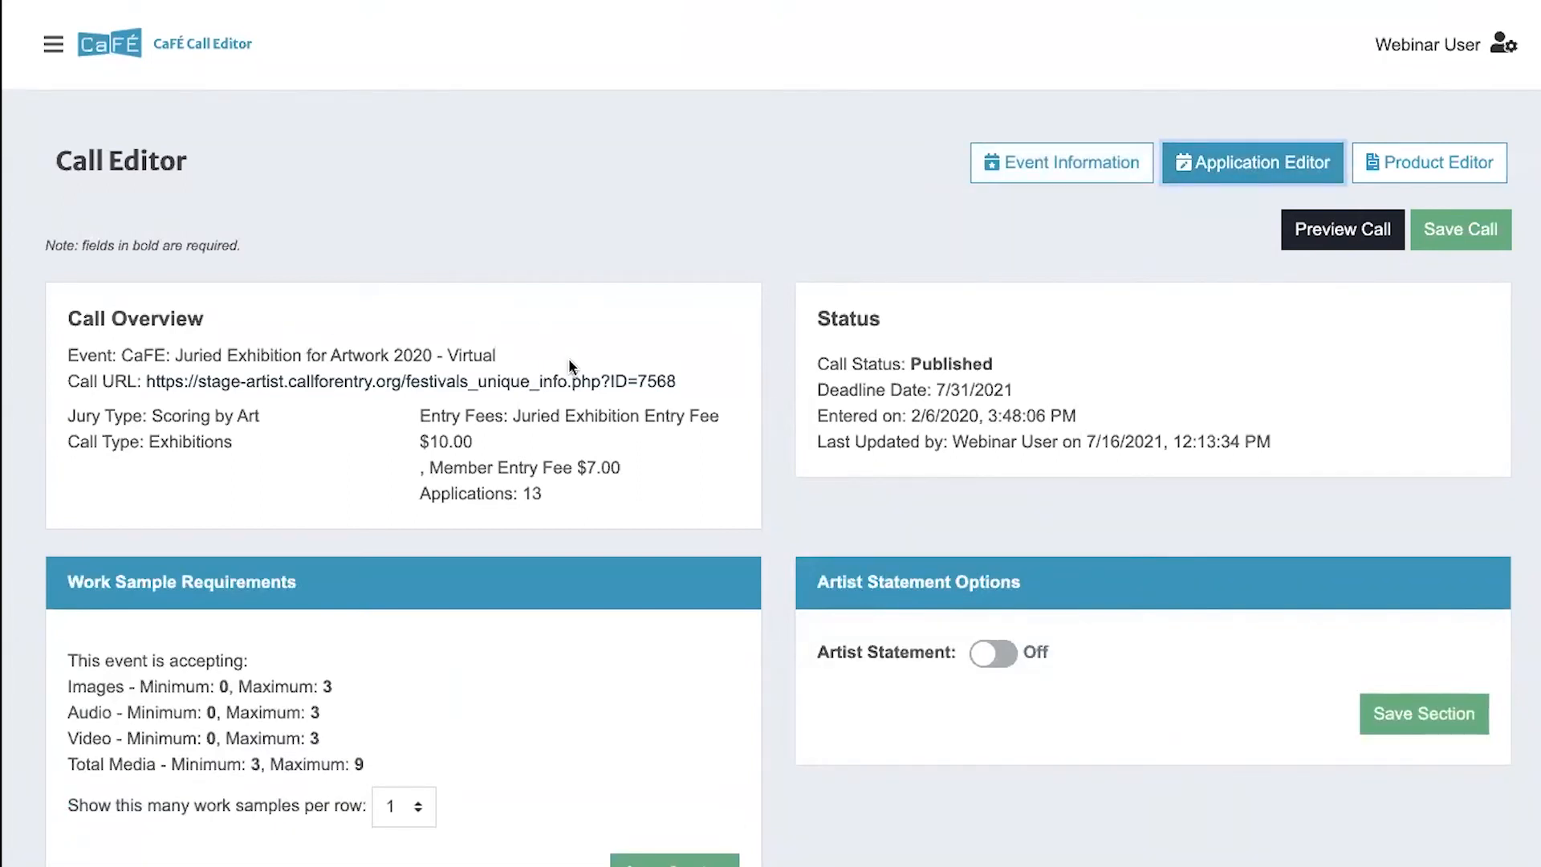
{"action": "scroll", "coordinate": [568, 361], "scroll_direction": "down", "scroll_amount": 1}
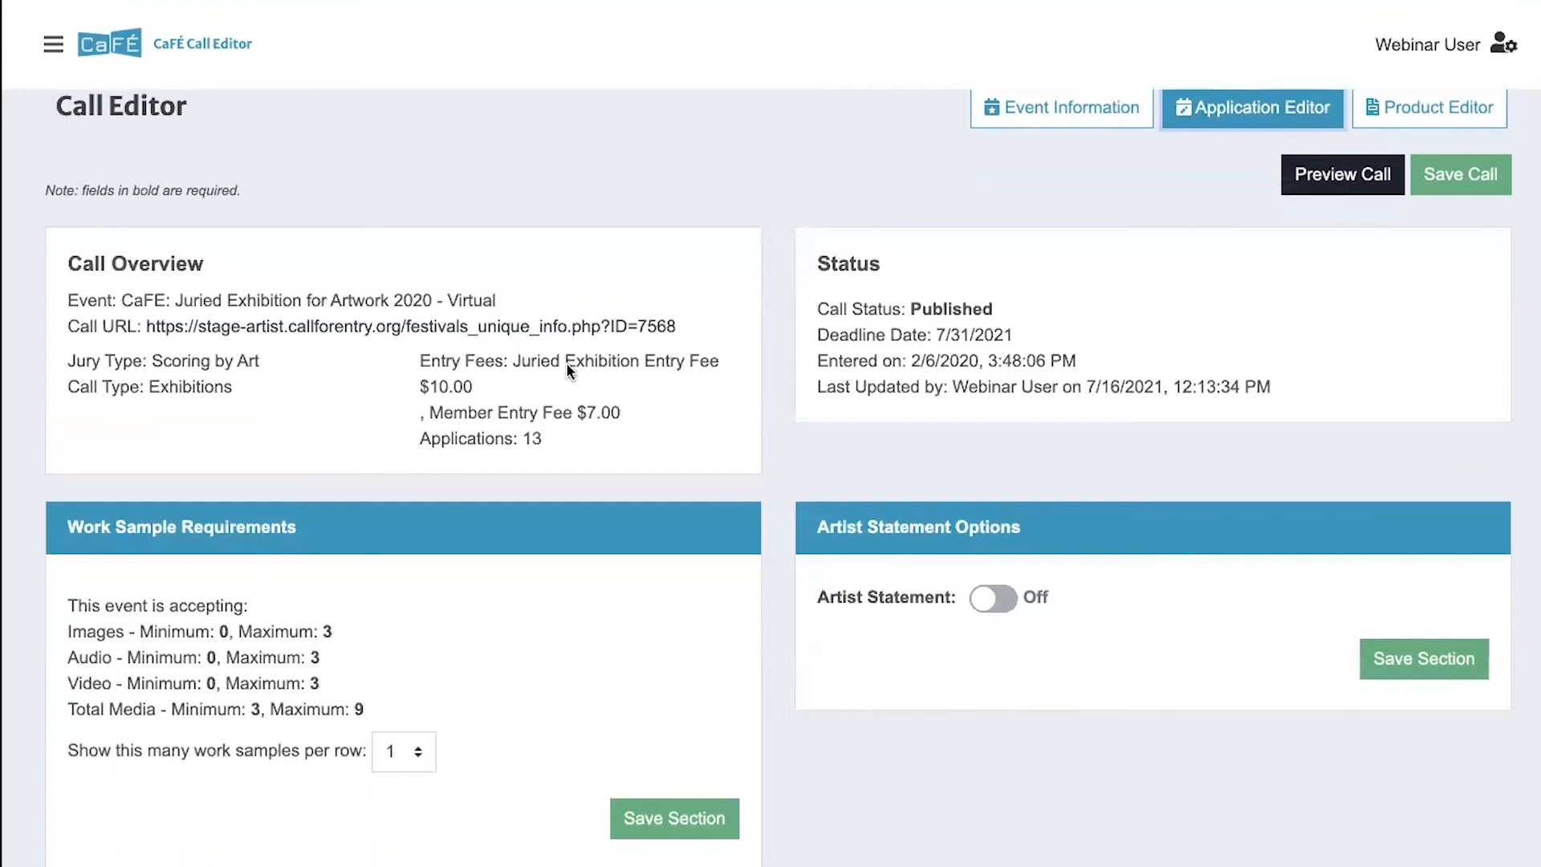
{"action": "scroll", "coordinate": [432, 591], "scroll_direction": "down", "scroll_amount": 3}
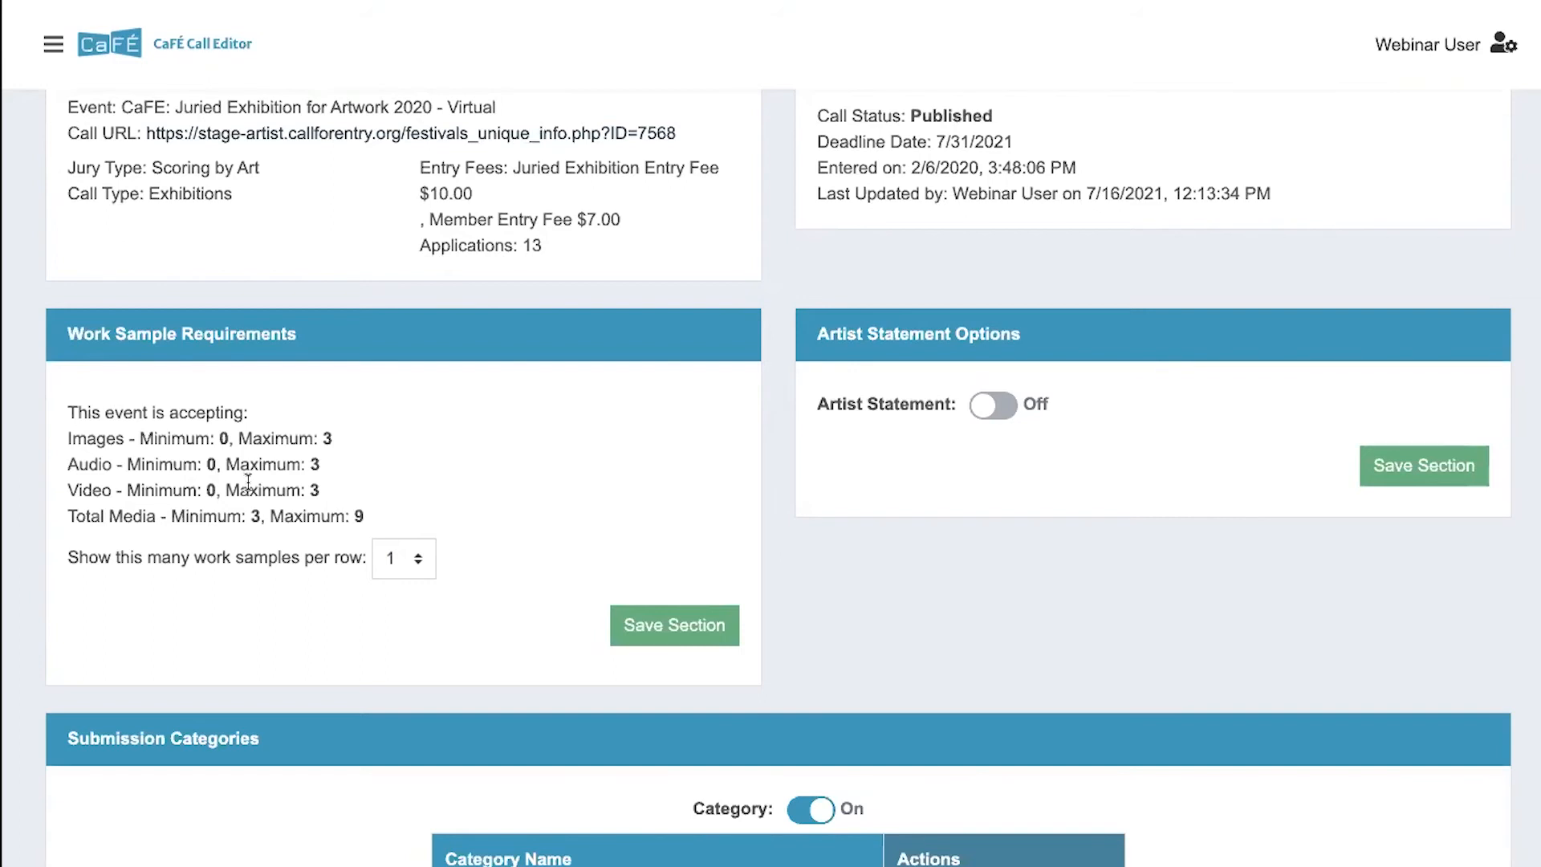
- Try showing 3 and 9 work samples per row, and set the number back to 1
{"action": "left_click", "coordinate": [395, 567]}
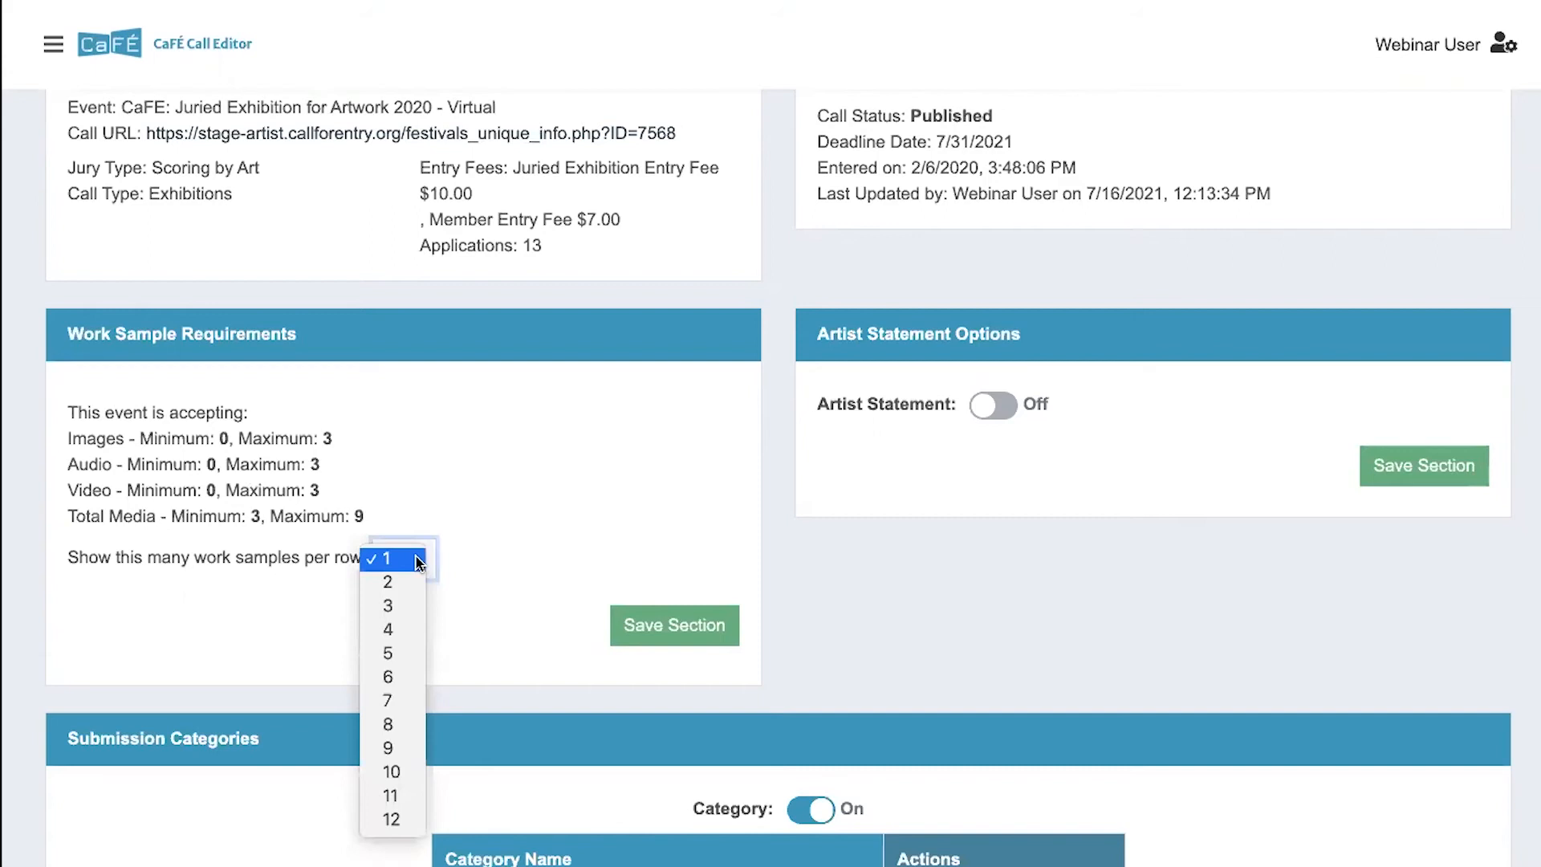
{"action": "left_click", "coordinate": [441, 548]}
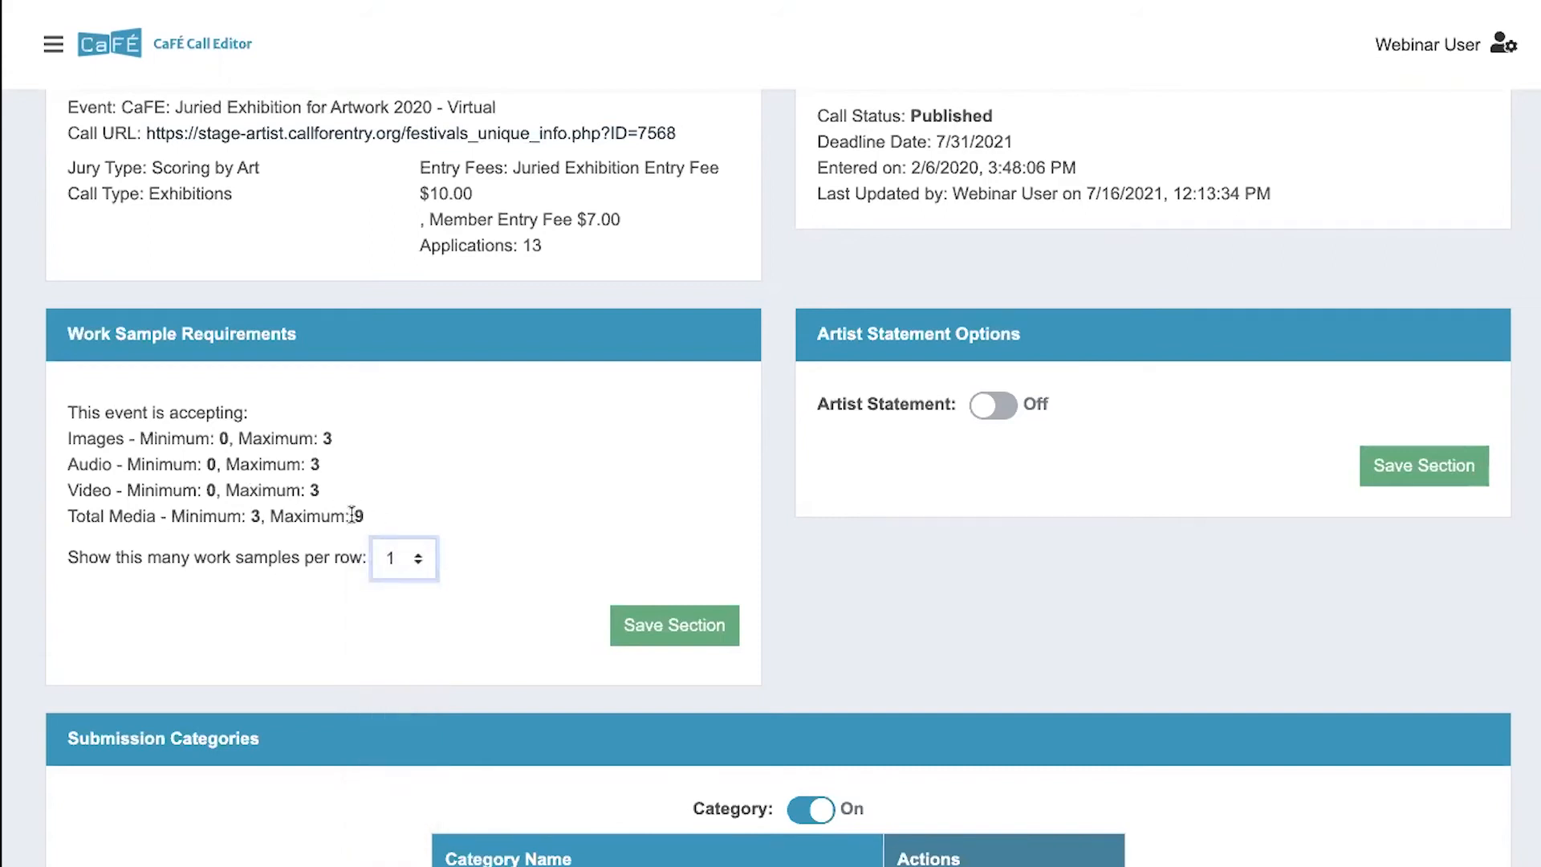
{"action": "left_click", "coordinate": [395, 556]}
{"action": "left_click", "coordinate": [393, 605]}
{"action": "left_click", "coordinate": [402, 558]}
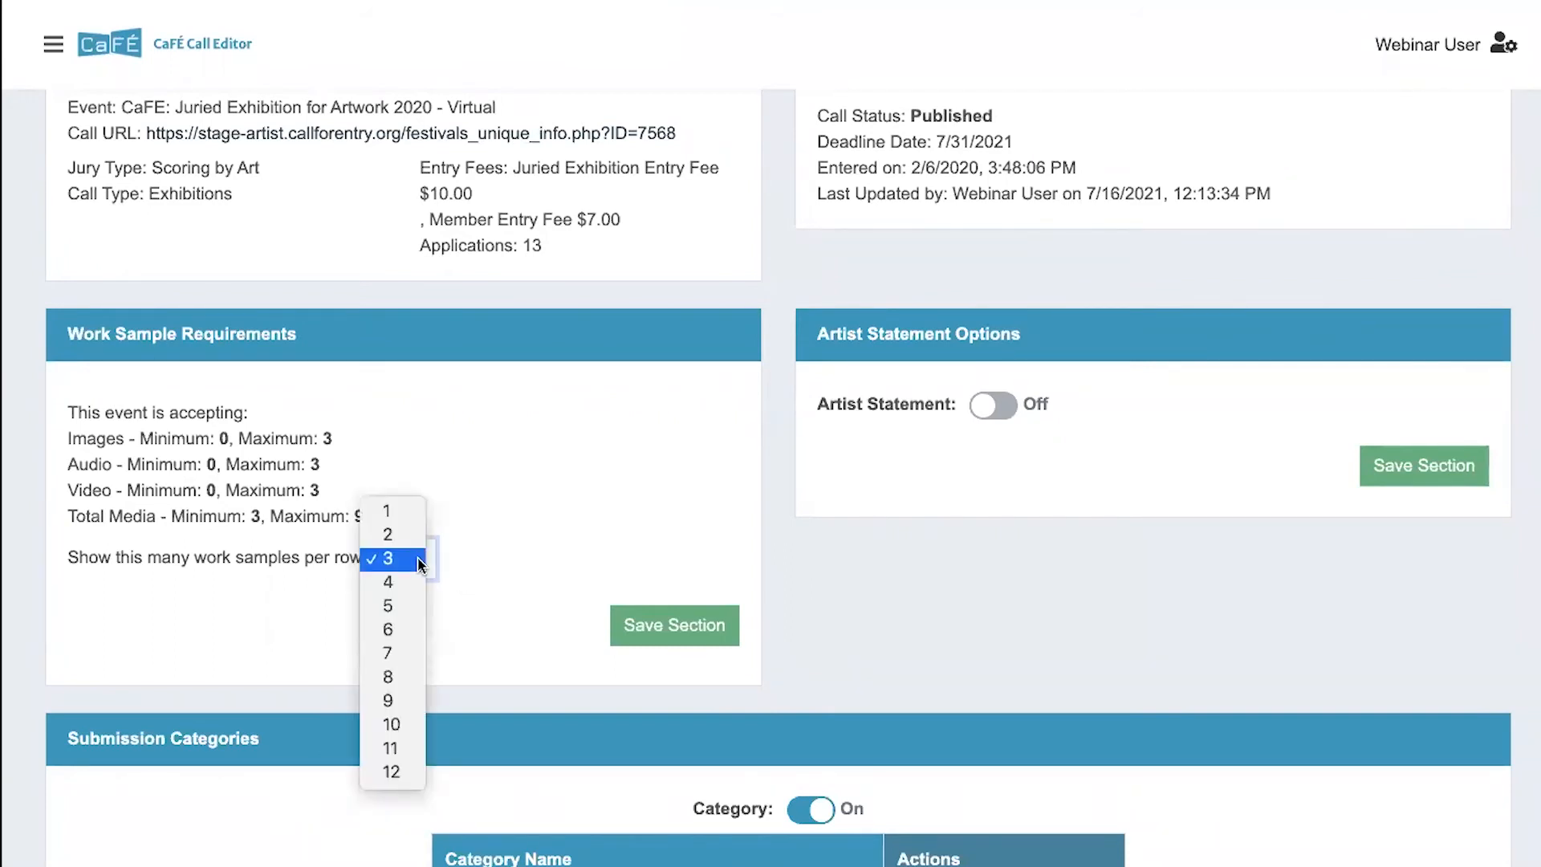
{"action": "left_click", "coordinate": [386, 703]}
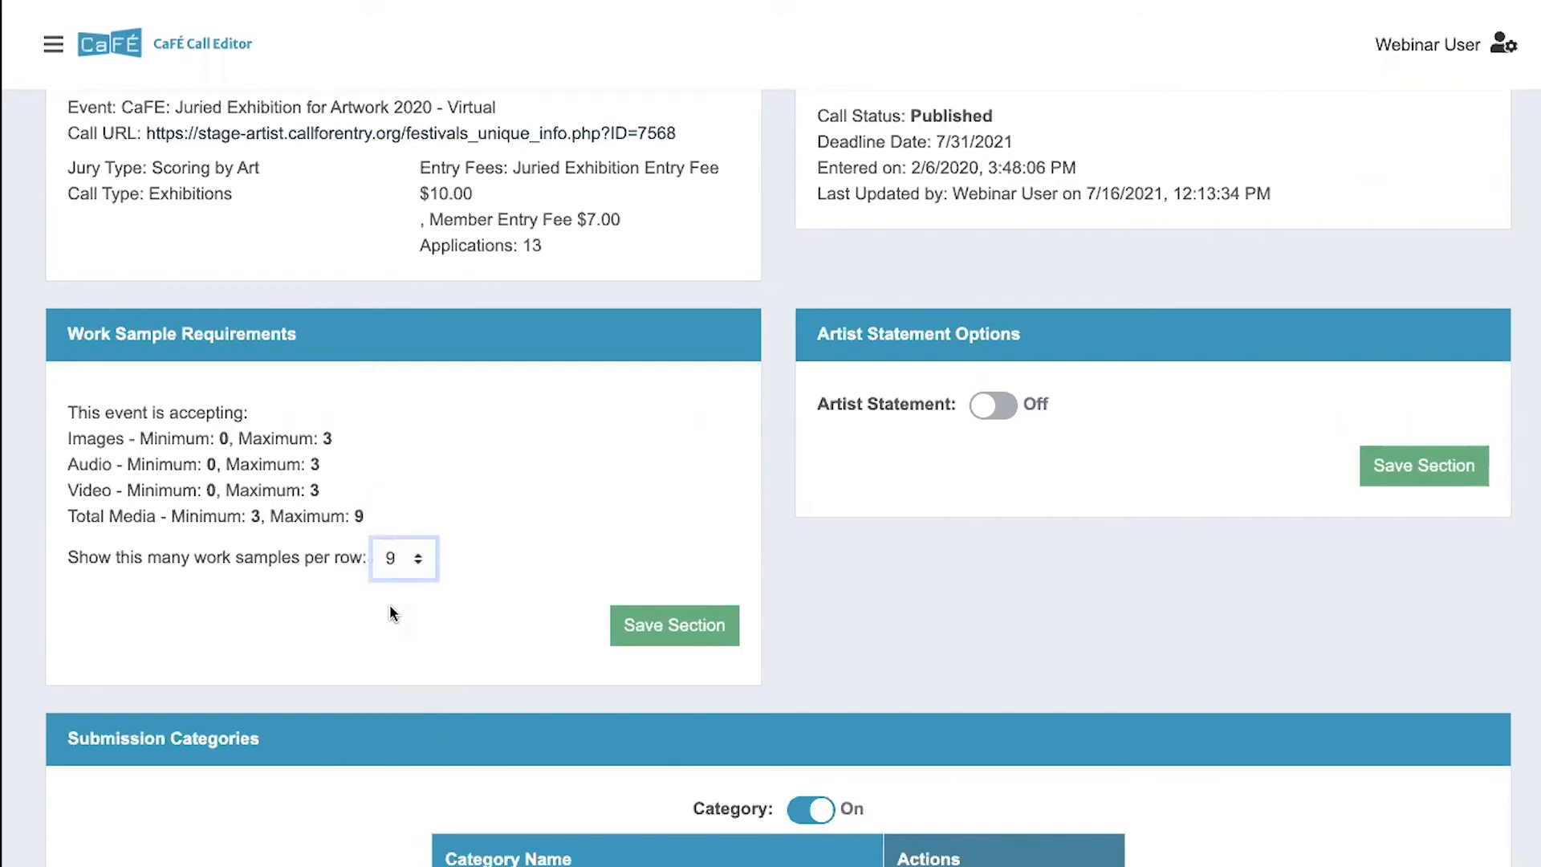
{"action": "left_click", "coordinate": [393, 560]}
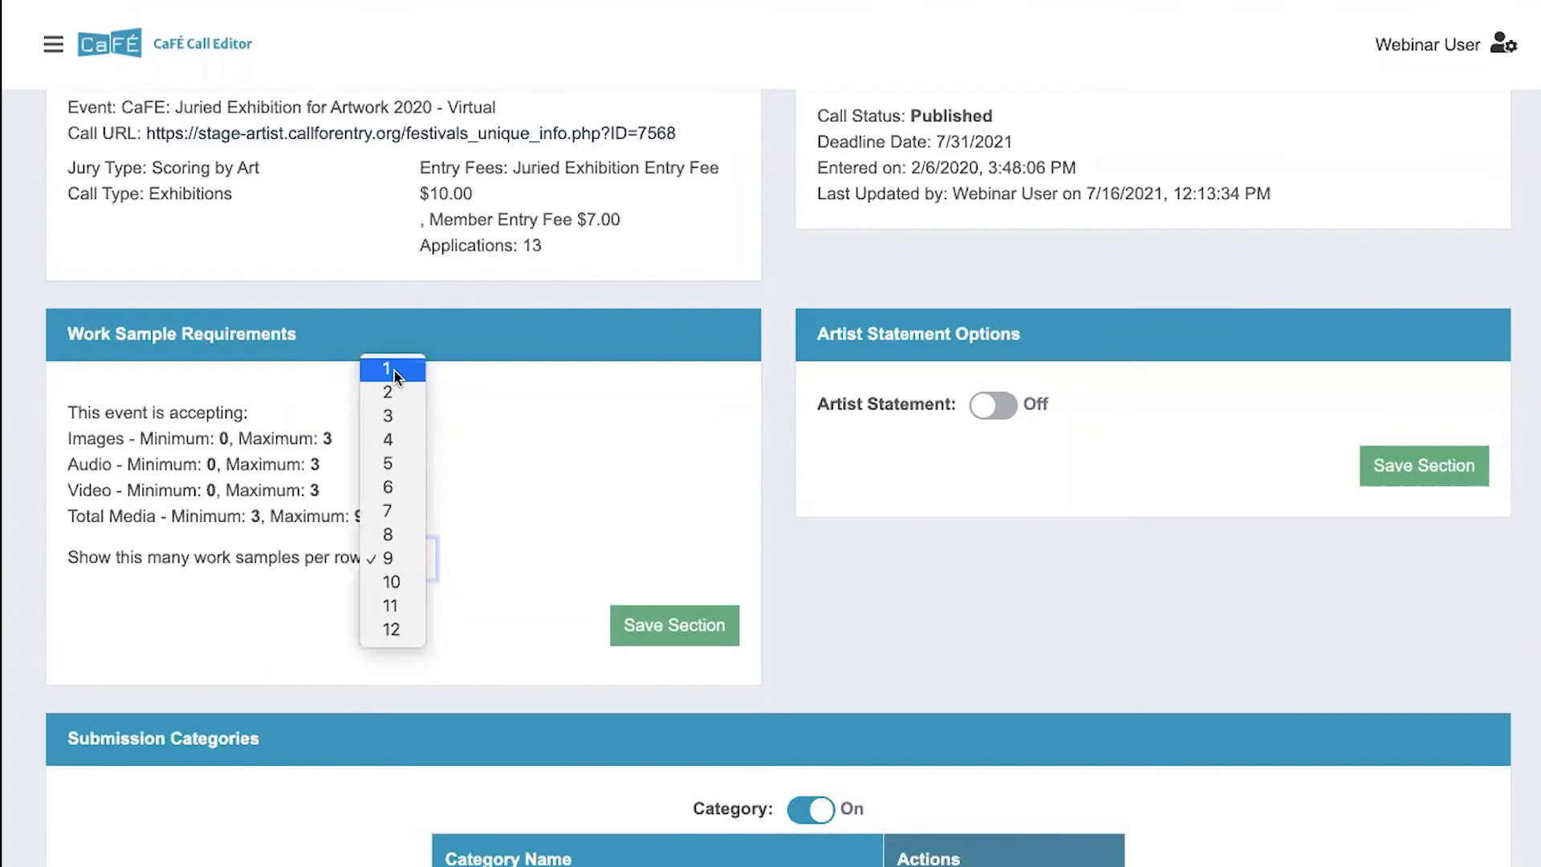
{"action": "left_click", "coordinate": [393, 372]}
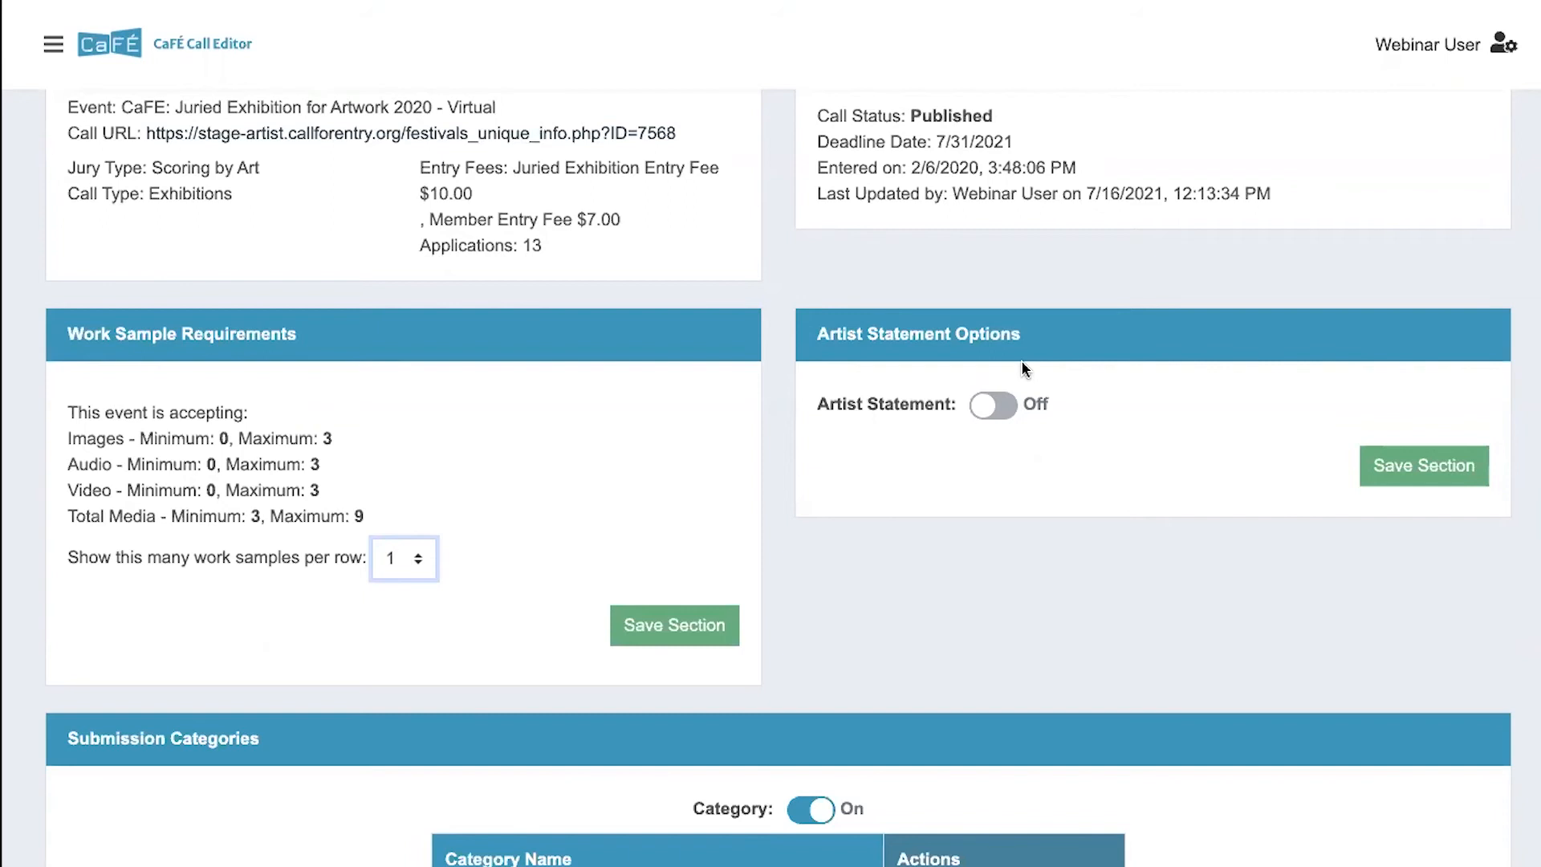
- Turn on the Artist Statement with a maximum length of 2000 characters and save the section
{"action": "left_click", "coordinate": [993, 408]}
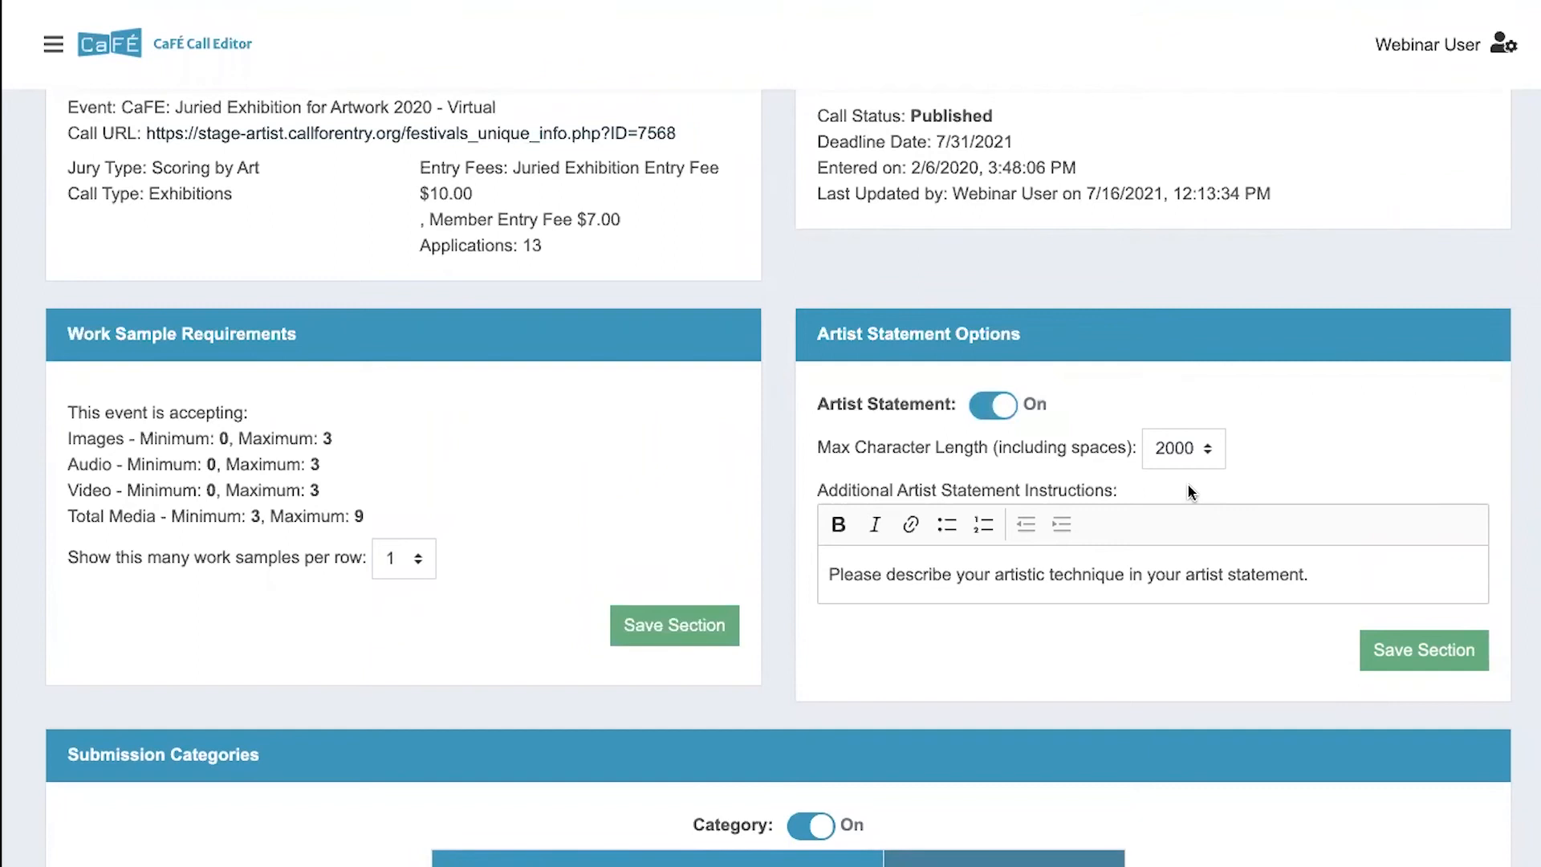
{"action": "left_click", "coordinate": [1187, 450]}
{"action": "left_click", "coordinate": [1188, 450]}
{"action": "left_click", "coordinate": [1425, 667]}
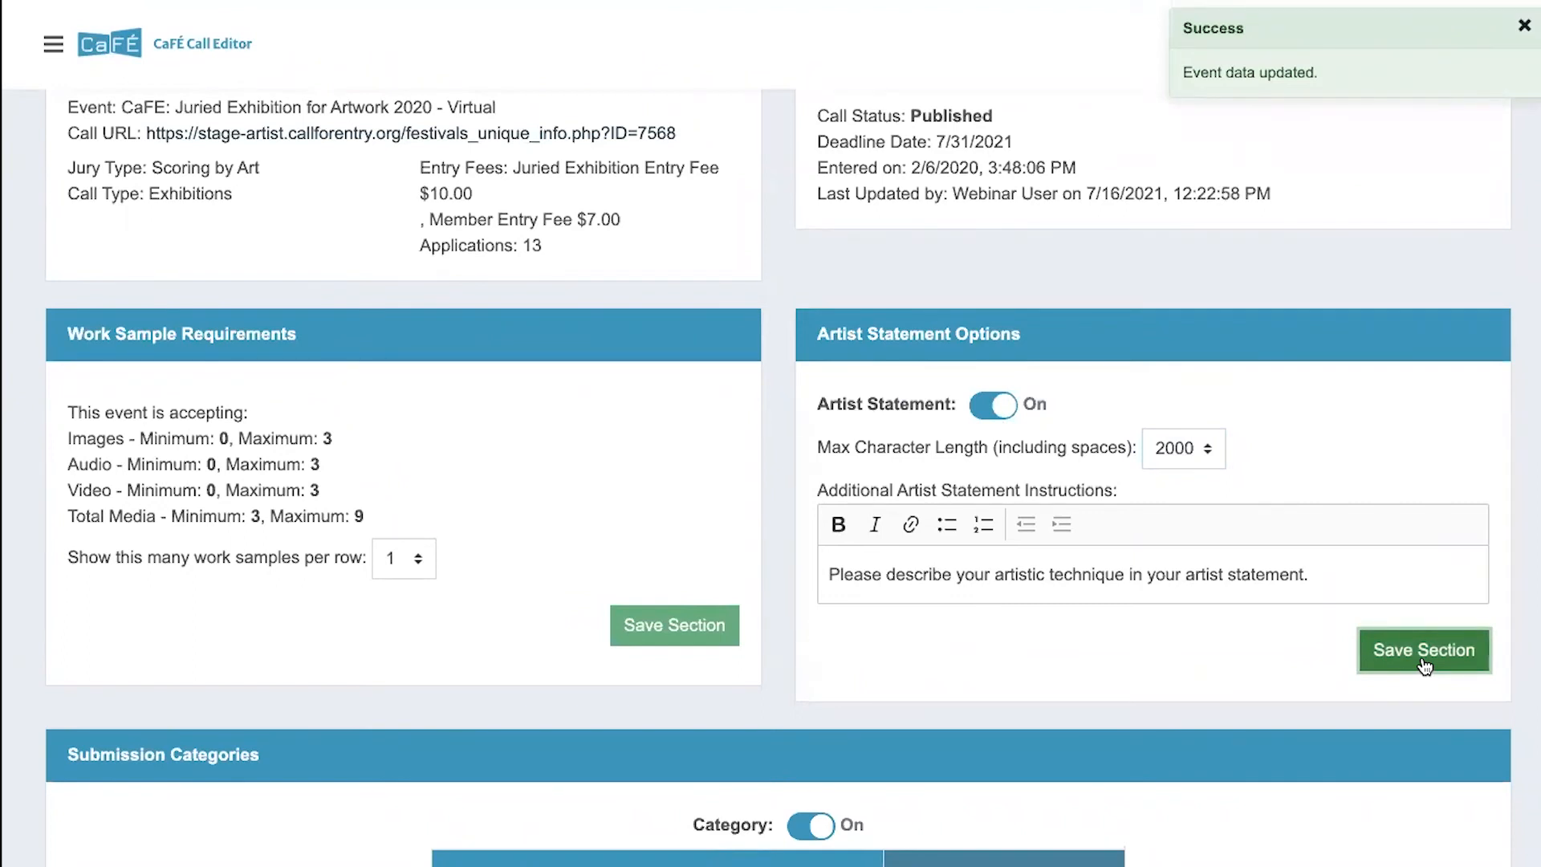
- Add a submission category named Sculpture
{"action": "scroll", "coordinate": [1378, 665], "scroll_direction": "down", "scroll_amount": 5}
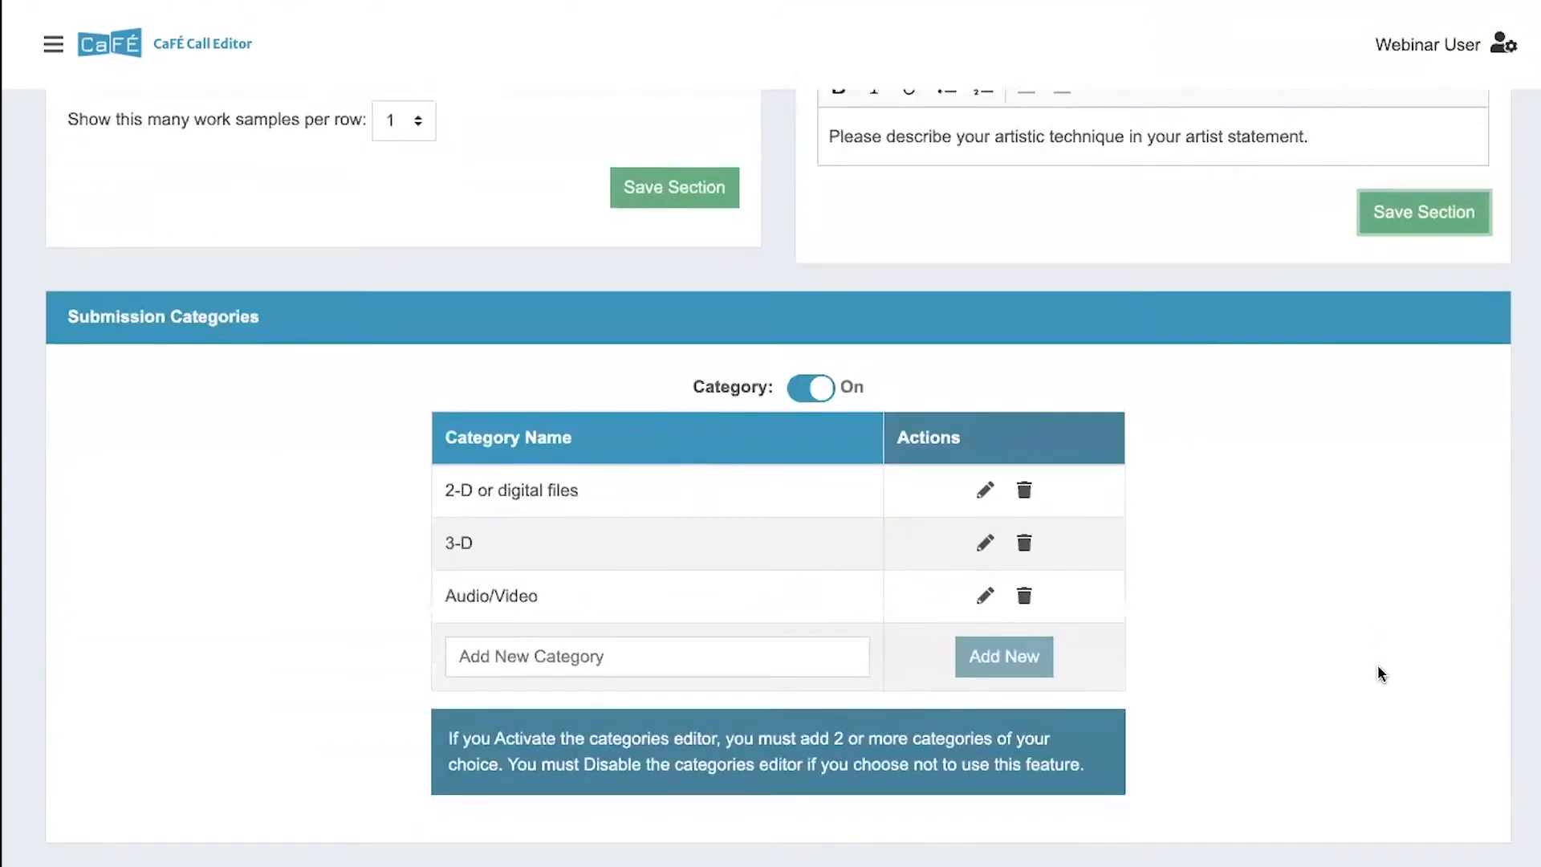
{"action": "scroll", "coordinate": [1377, 673], "scroll_direction": "down", "scroll_amount": 1}
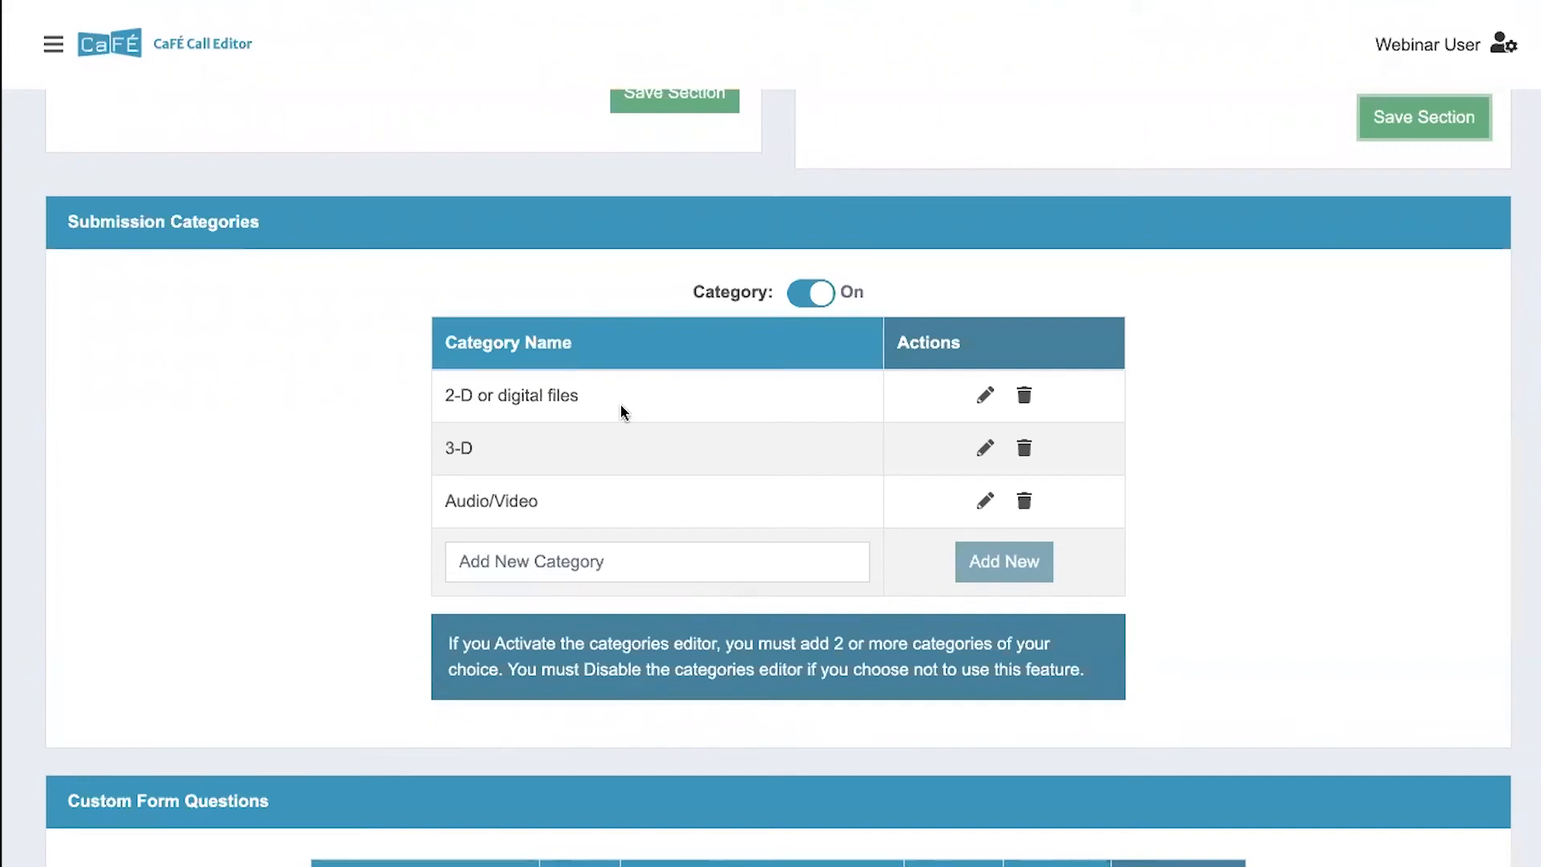
{"action": "left_click", "coordinate": [479, 566]}
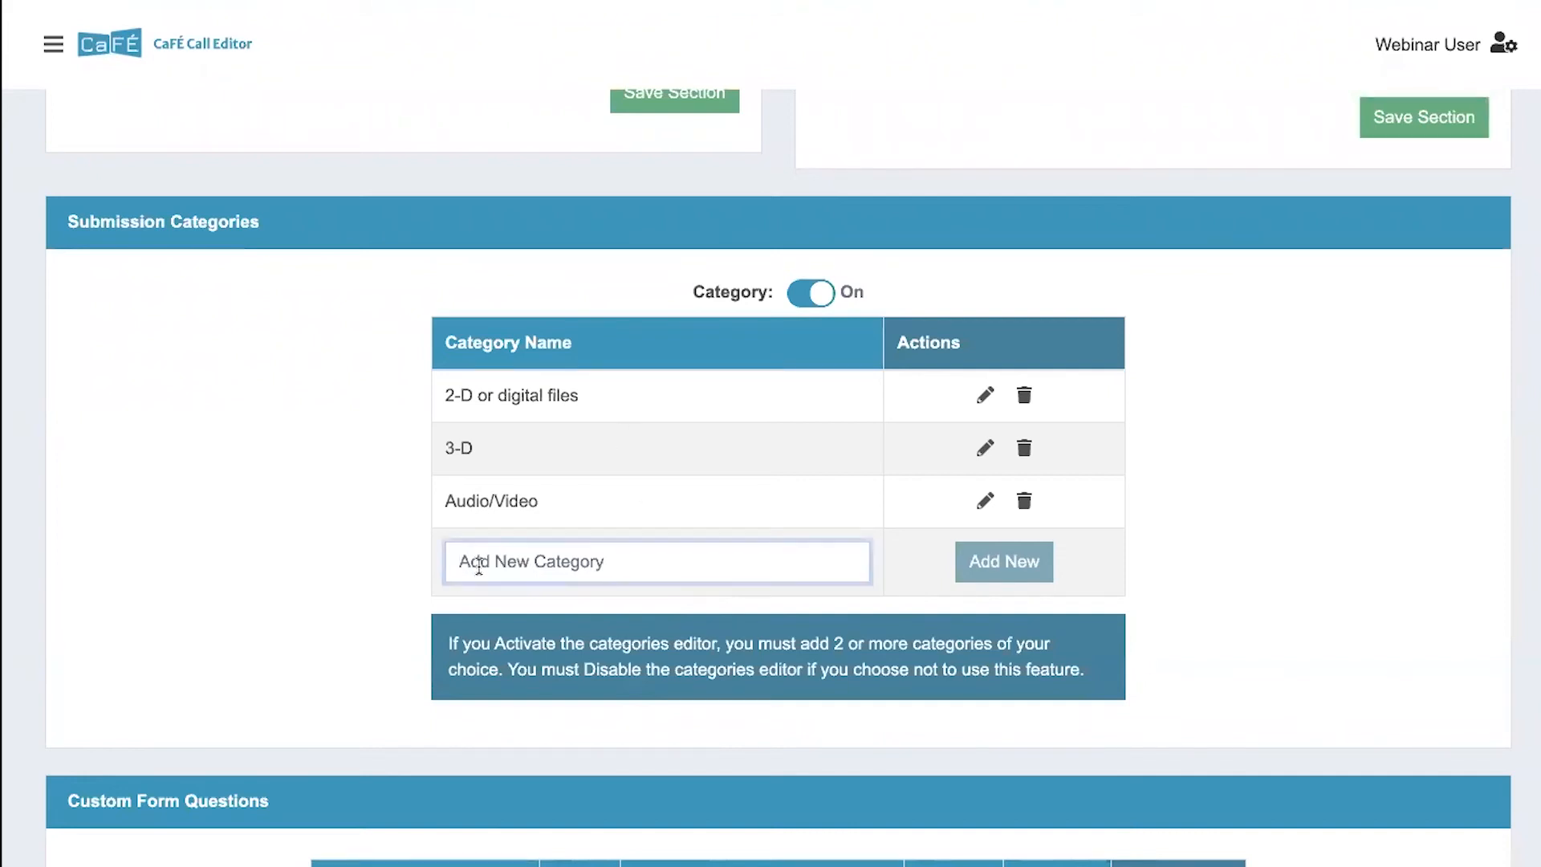
{"action": "type", "text": "Sculpture"}
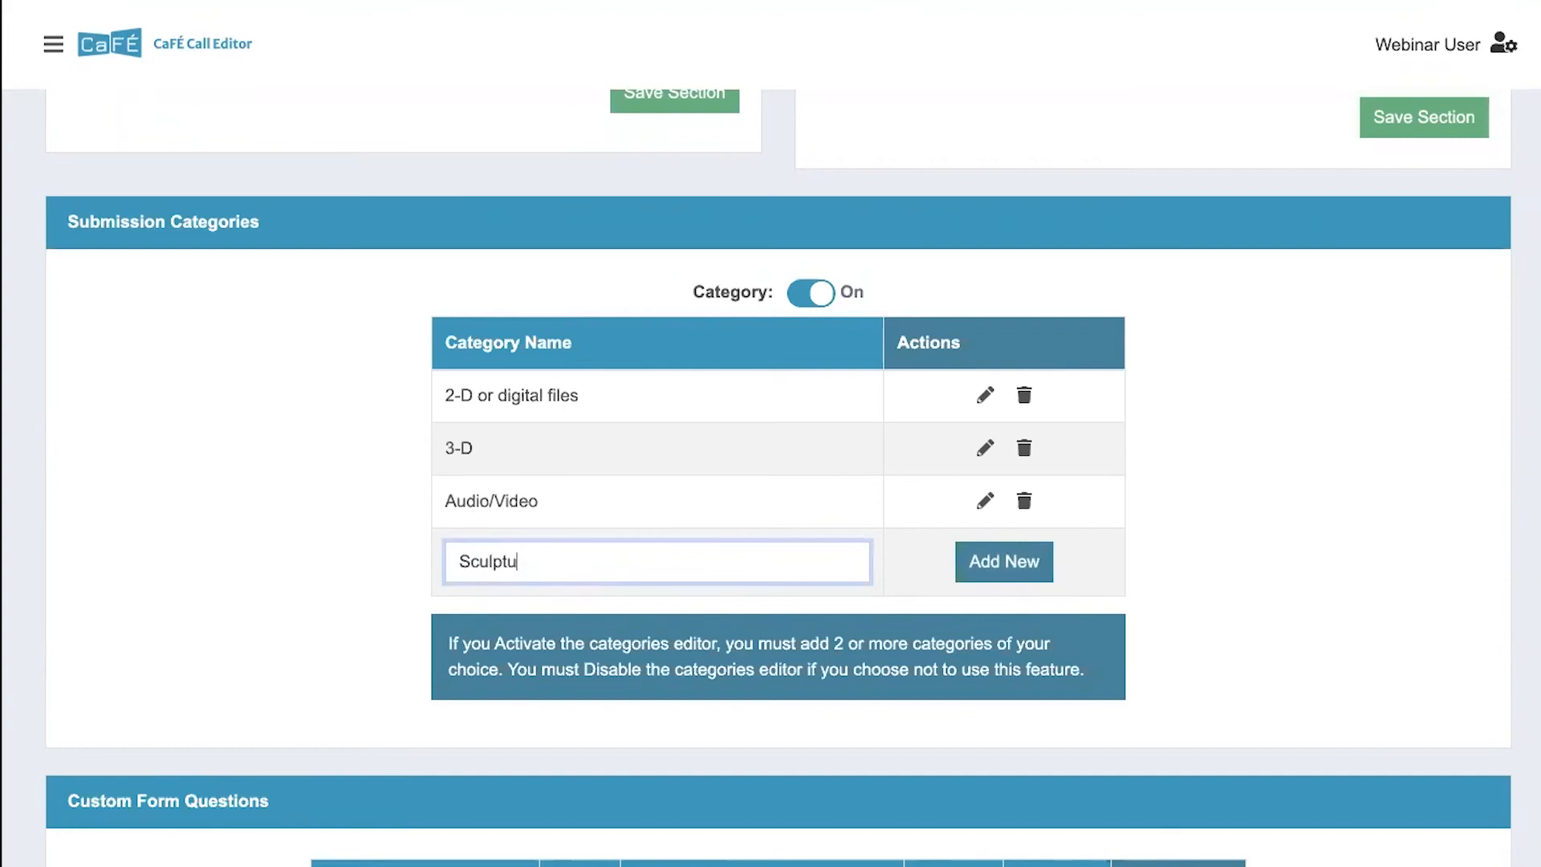
{"action": "left_click", "coordinate": [1011, 577]}
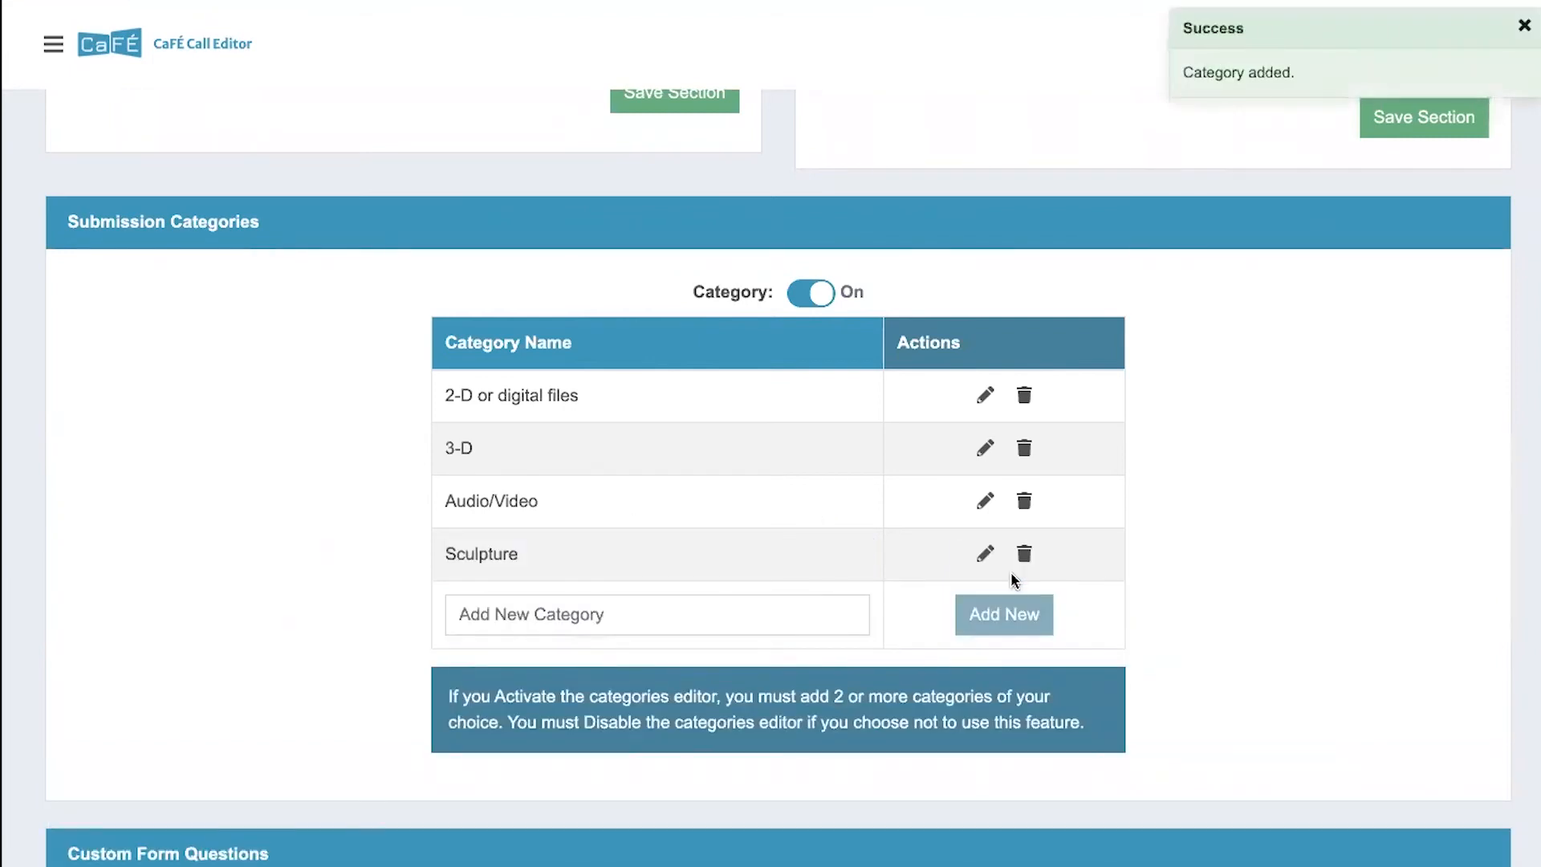
- Rename the "2-D or digital files" submission category to 2-D, and remove the Sculpture category
{"action": "left_click", "coordinate": [985, 395]}
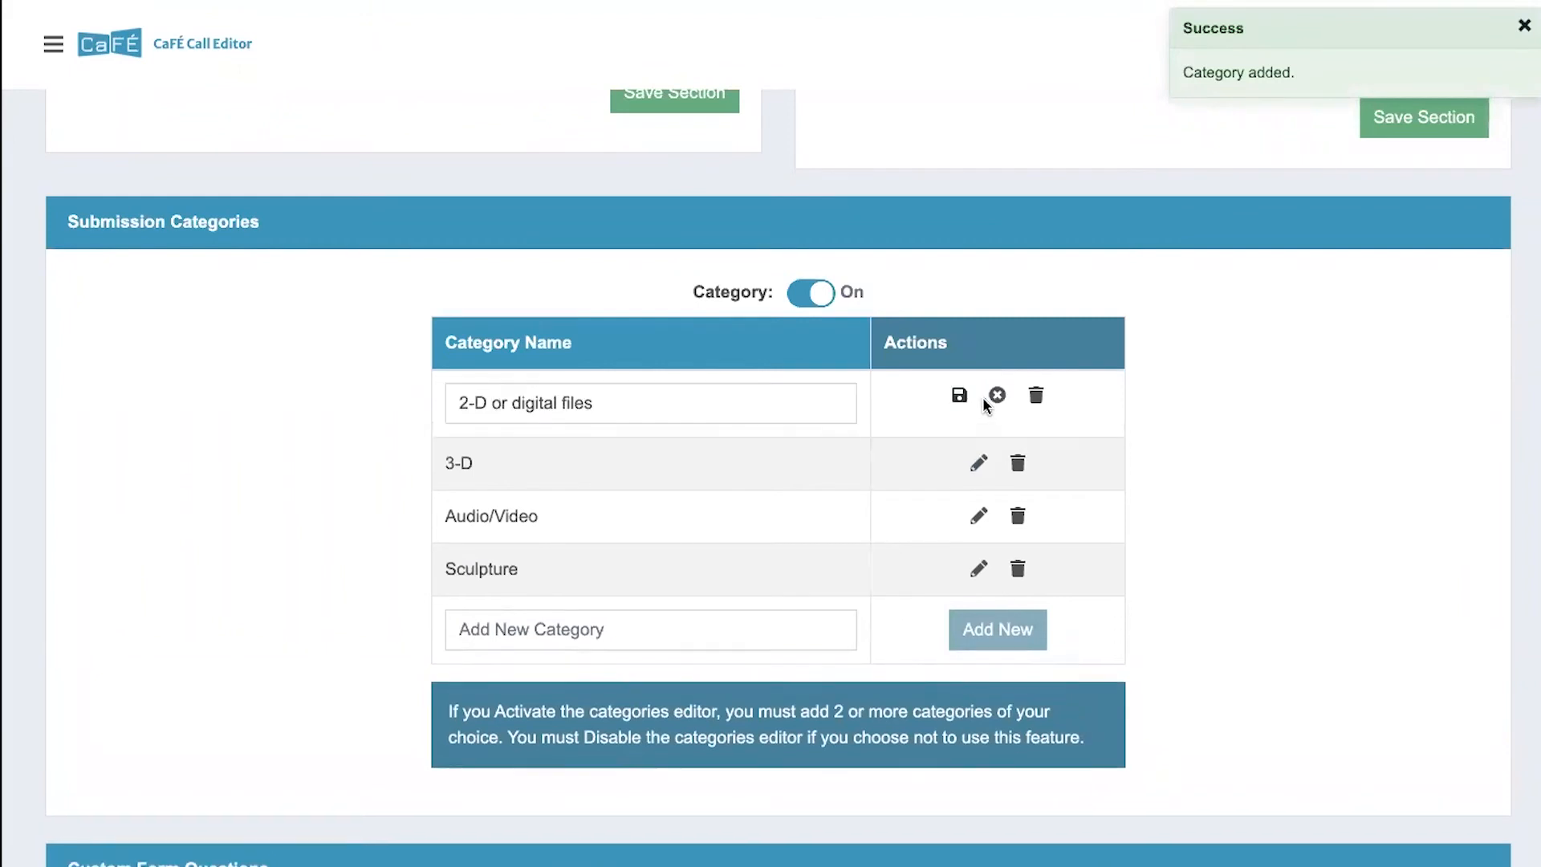
{"action": "left_click_drag", "start_coordinate": [676, 405], "coordinate": [491, 404]}
{"action": "key", "text": "BackSpace"}
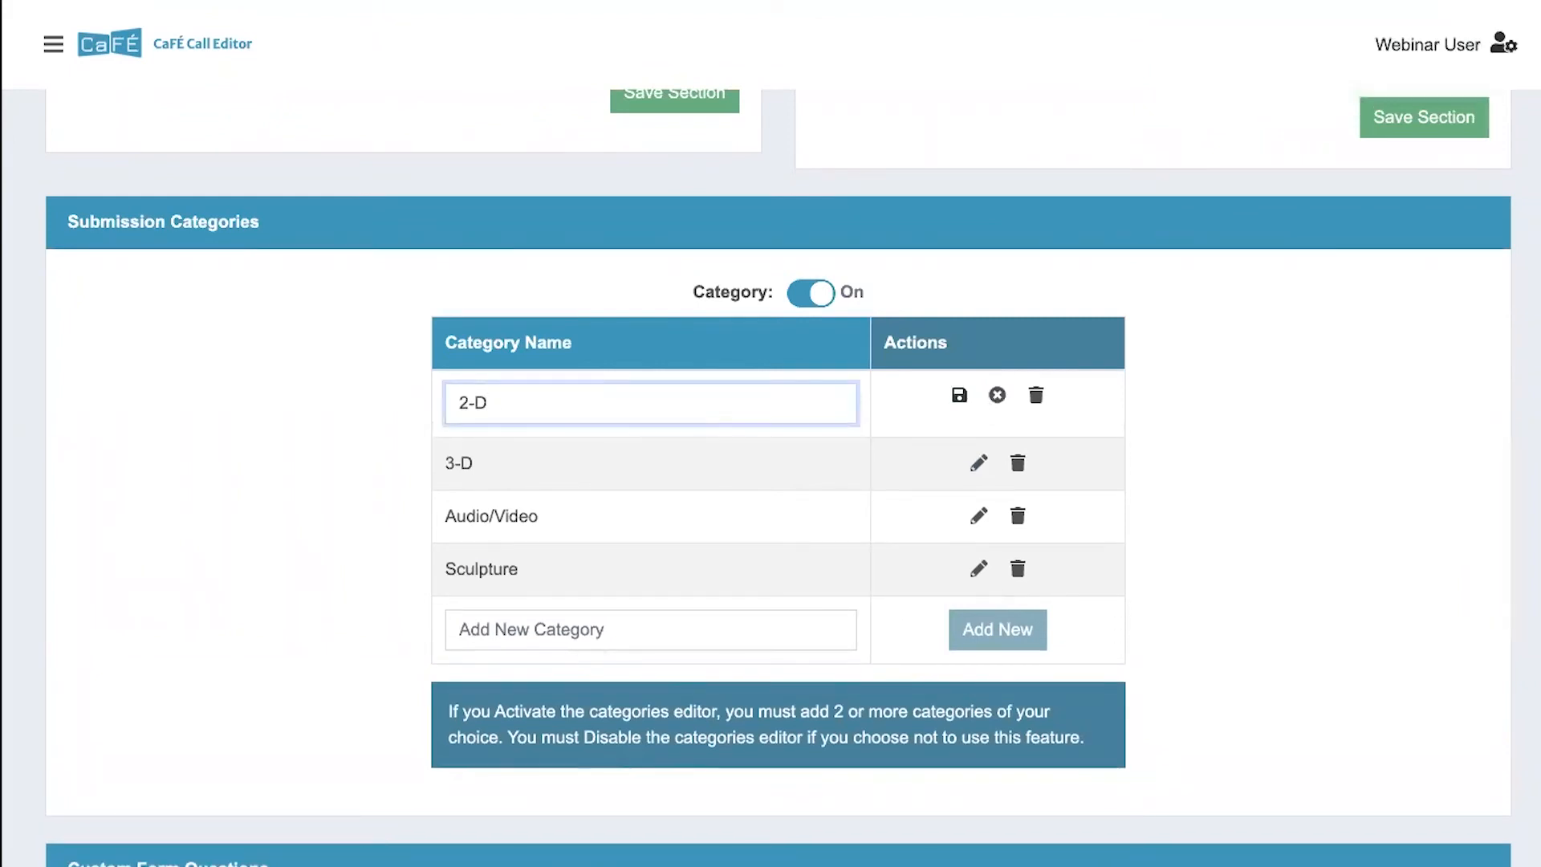
{"action": "left_click", "coordinate": [959, 396]}
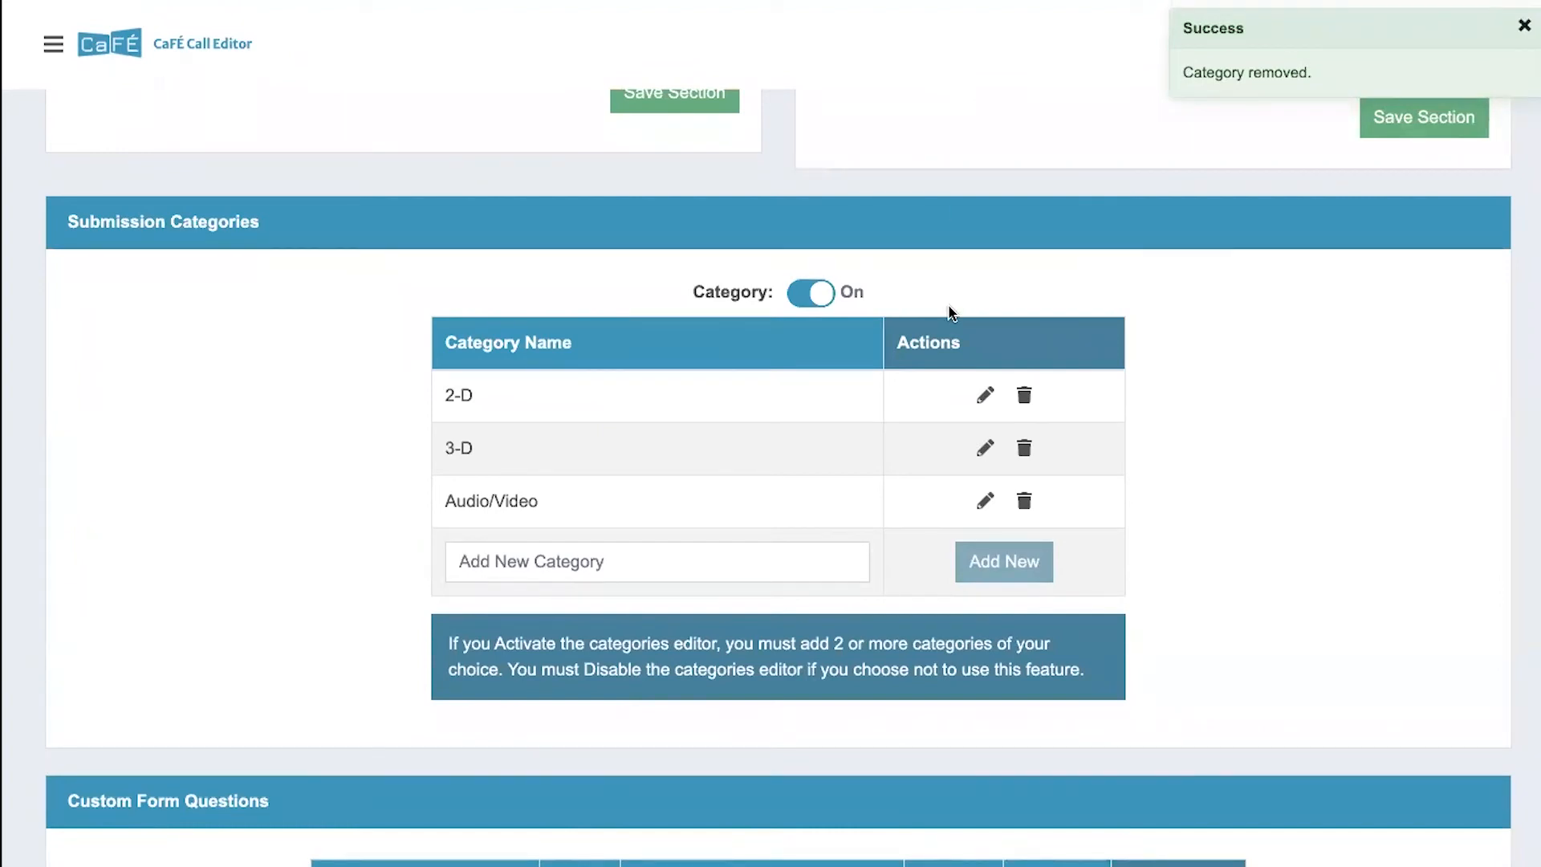
- Turn the submission categories off and back on
{"action": "left_click", "coordinate": [813, 293]}
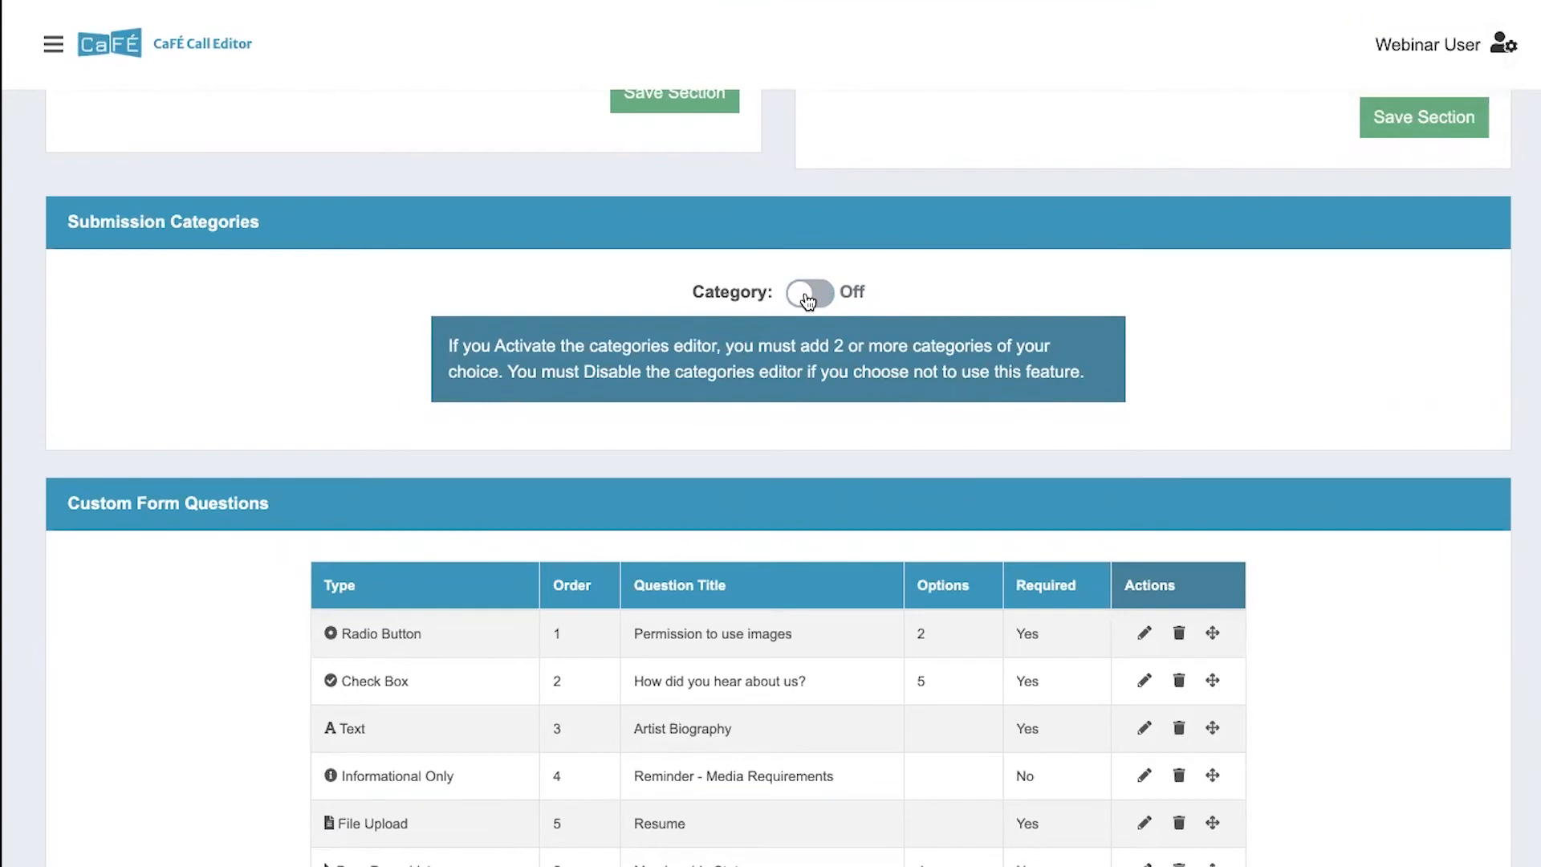
{"action": "left_click", "coordinate": [807, 300]}
- Start a new custom form question and set its type to Check Box
{"action": "scroll", "coordinate": [864, 456], "scroll_direction": "down", "scroll_amount": 1}
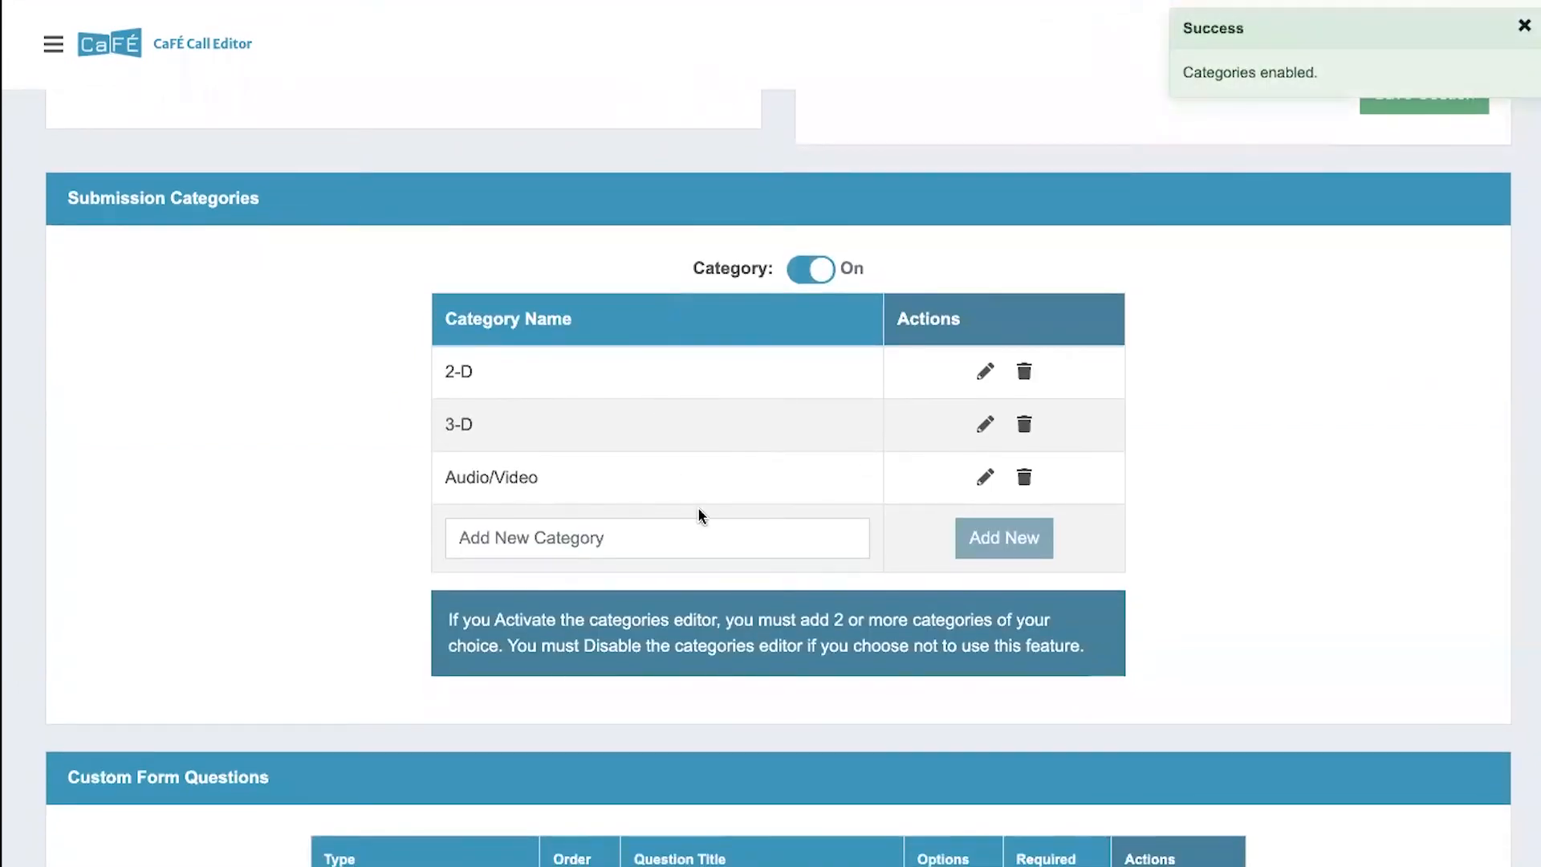
{"action": "scroll", "coordinate": [698, 514], "scroll_direction": "down", "scroll_amount": 3}
{"action": "scroll", "coordinate": [698, 515], "scroll_direction": "down", "scroll_amount": 3}
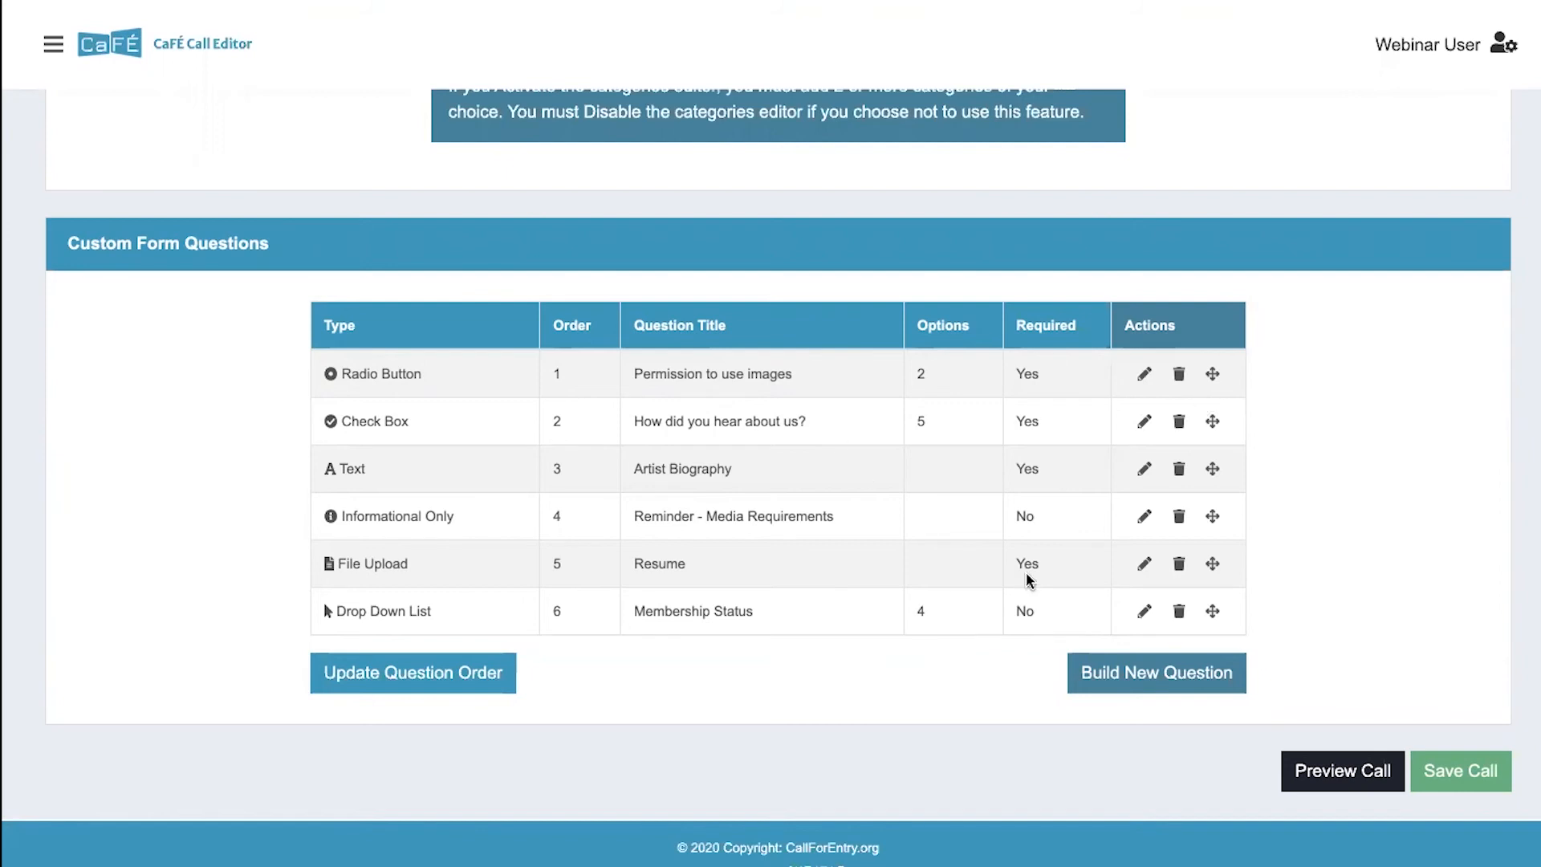
{"action": "left_click", "coordinate": [1131, 679]}
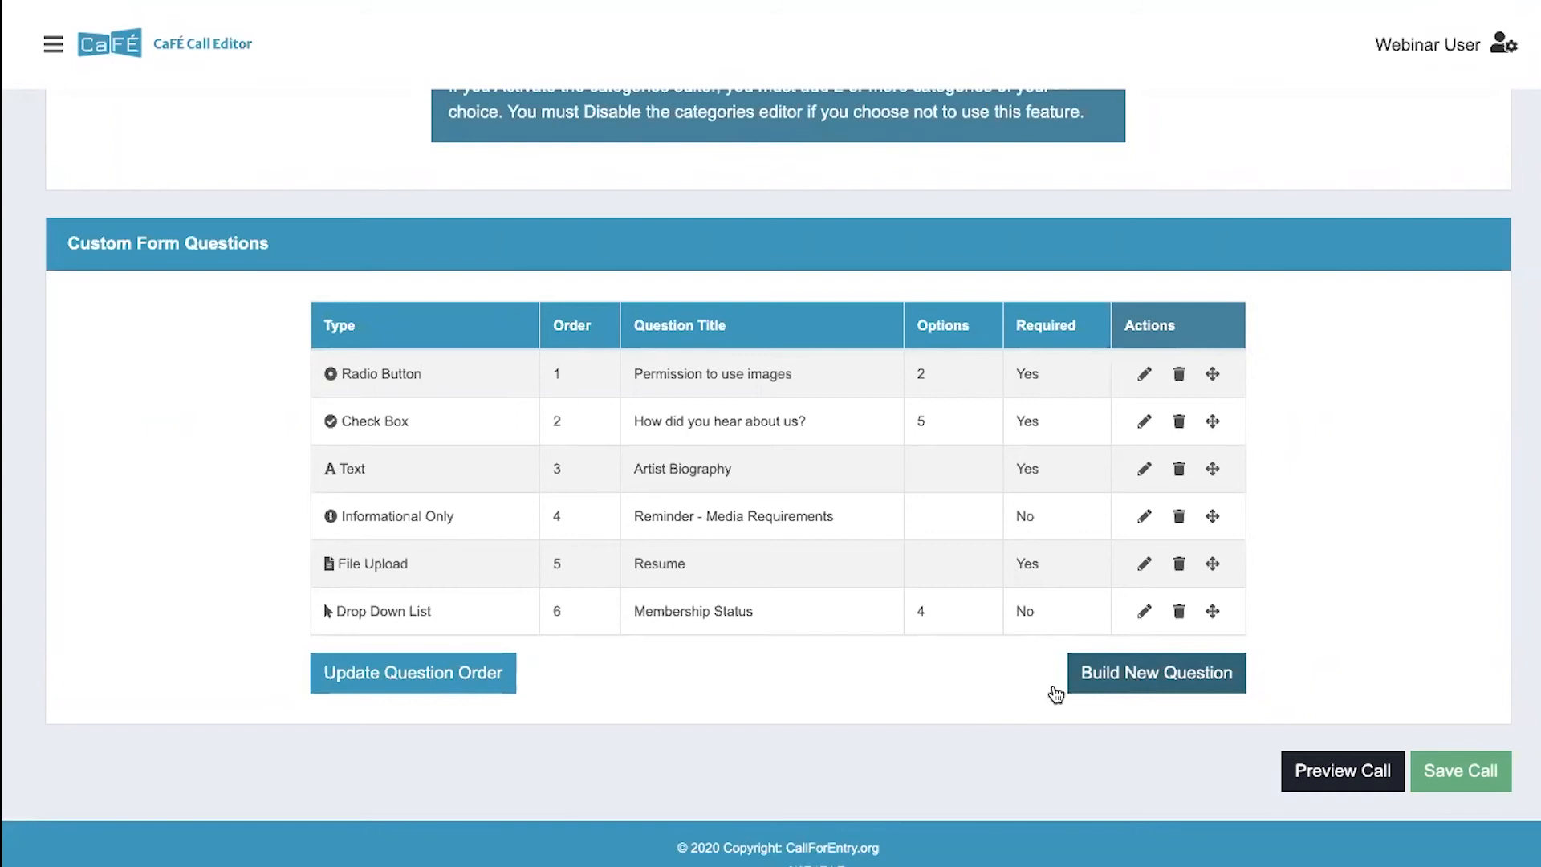
{"action": "left_click", "coordinate": [1146, 670]}
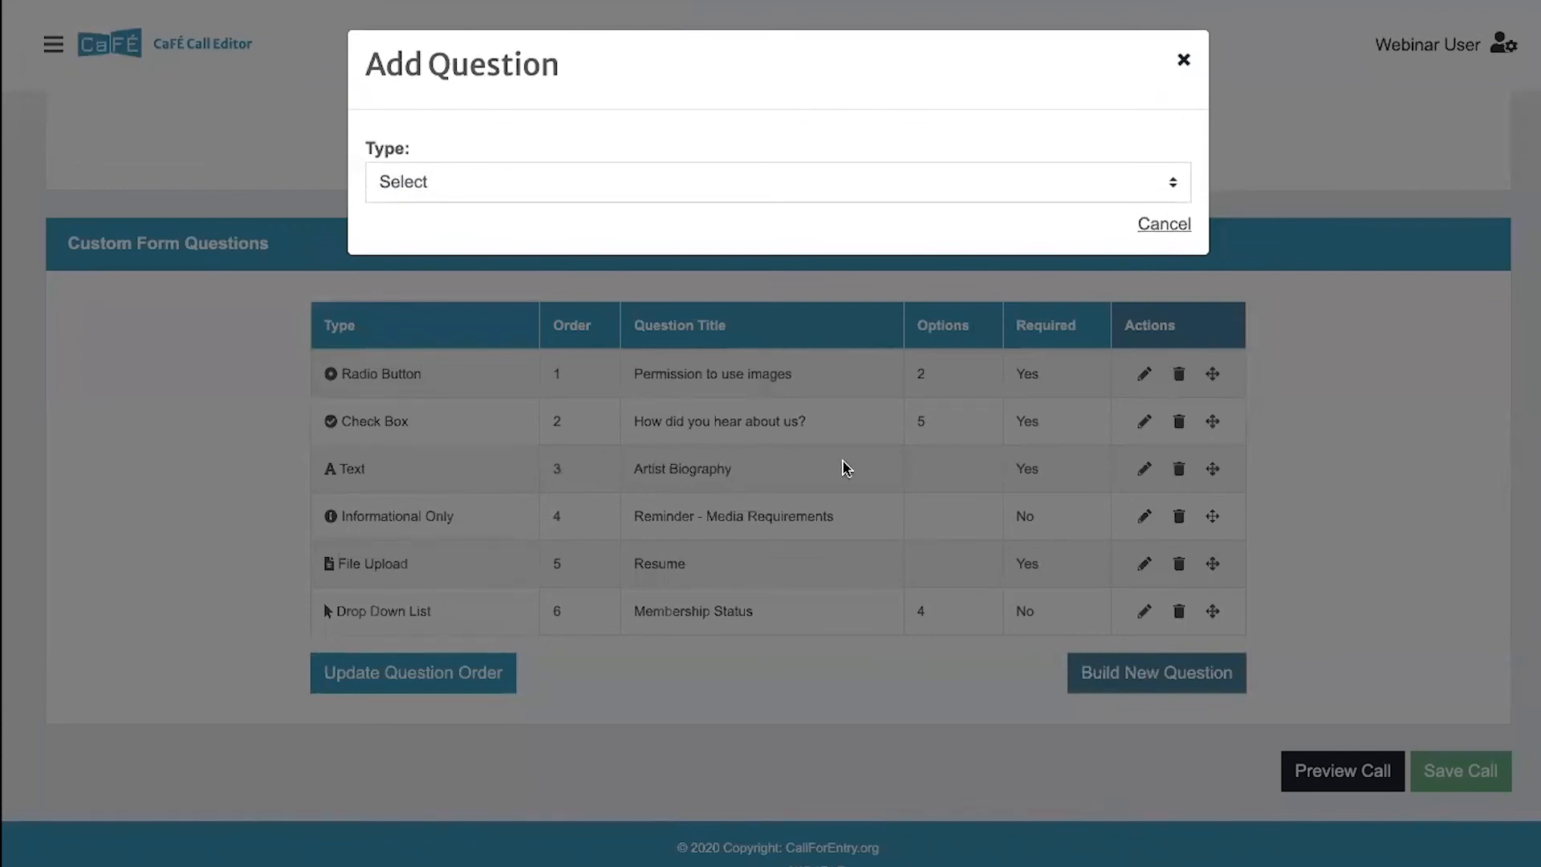
{"action": "left_click", "coordinate": [426, 180]}
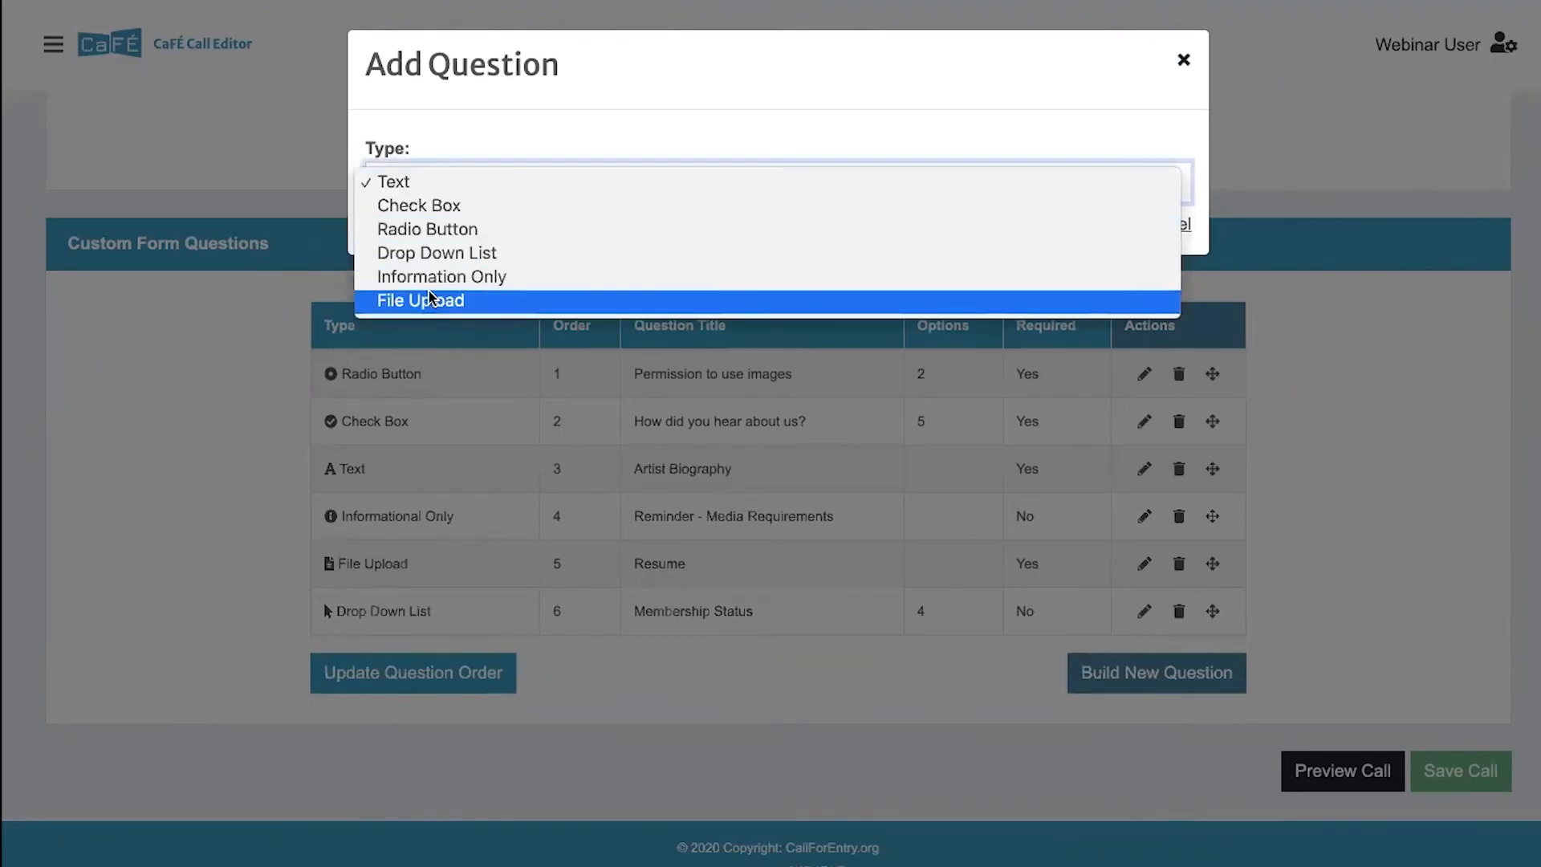
{"action": "left_click", "coordinate": [454, 212]}
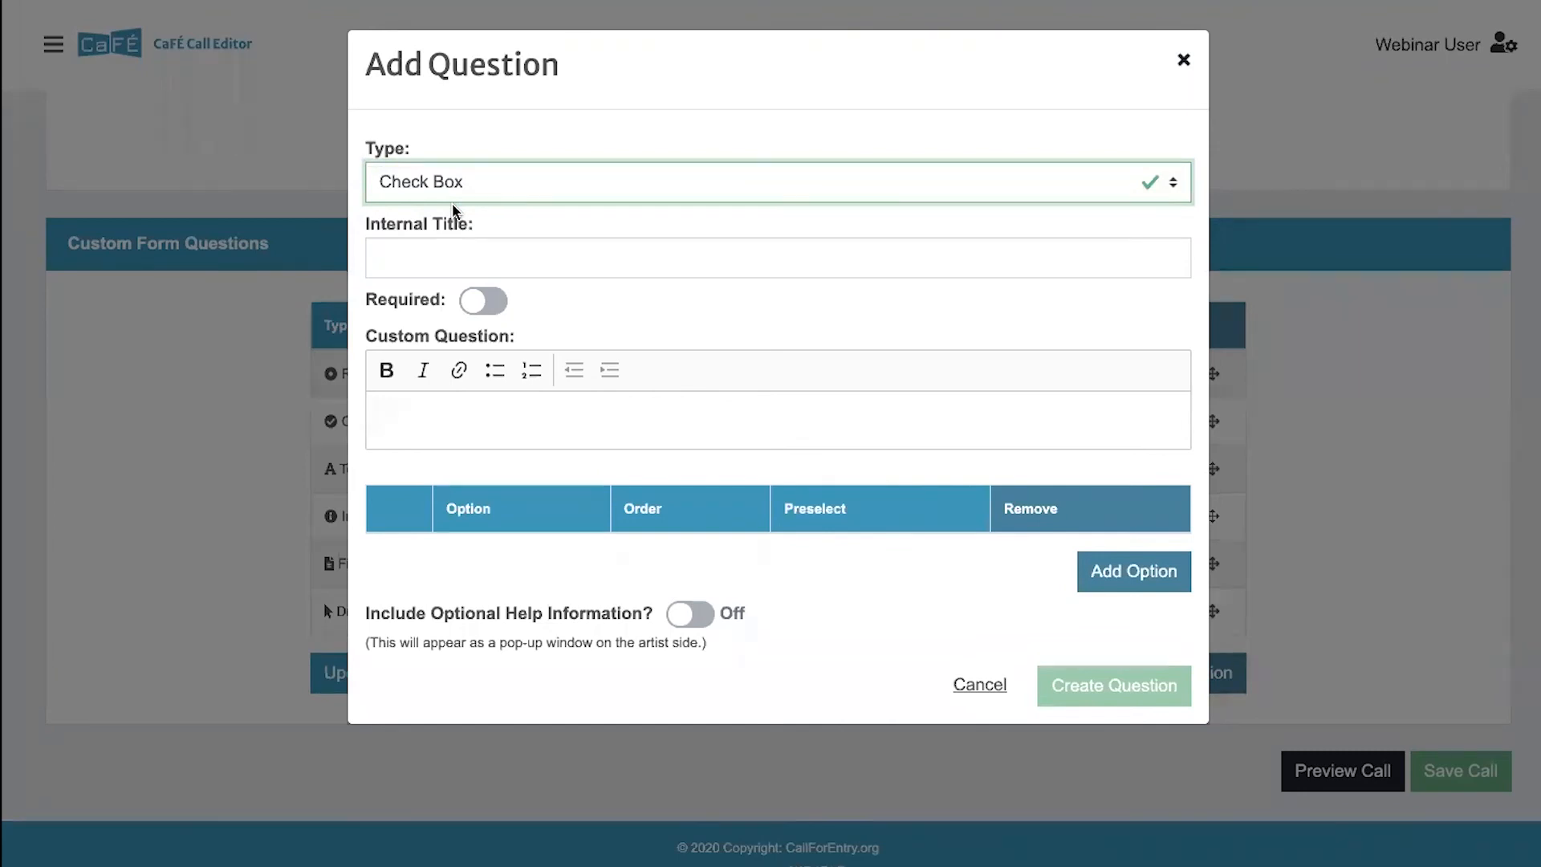
{"action": "left_click", "coordinate": [451, 185]}
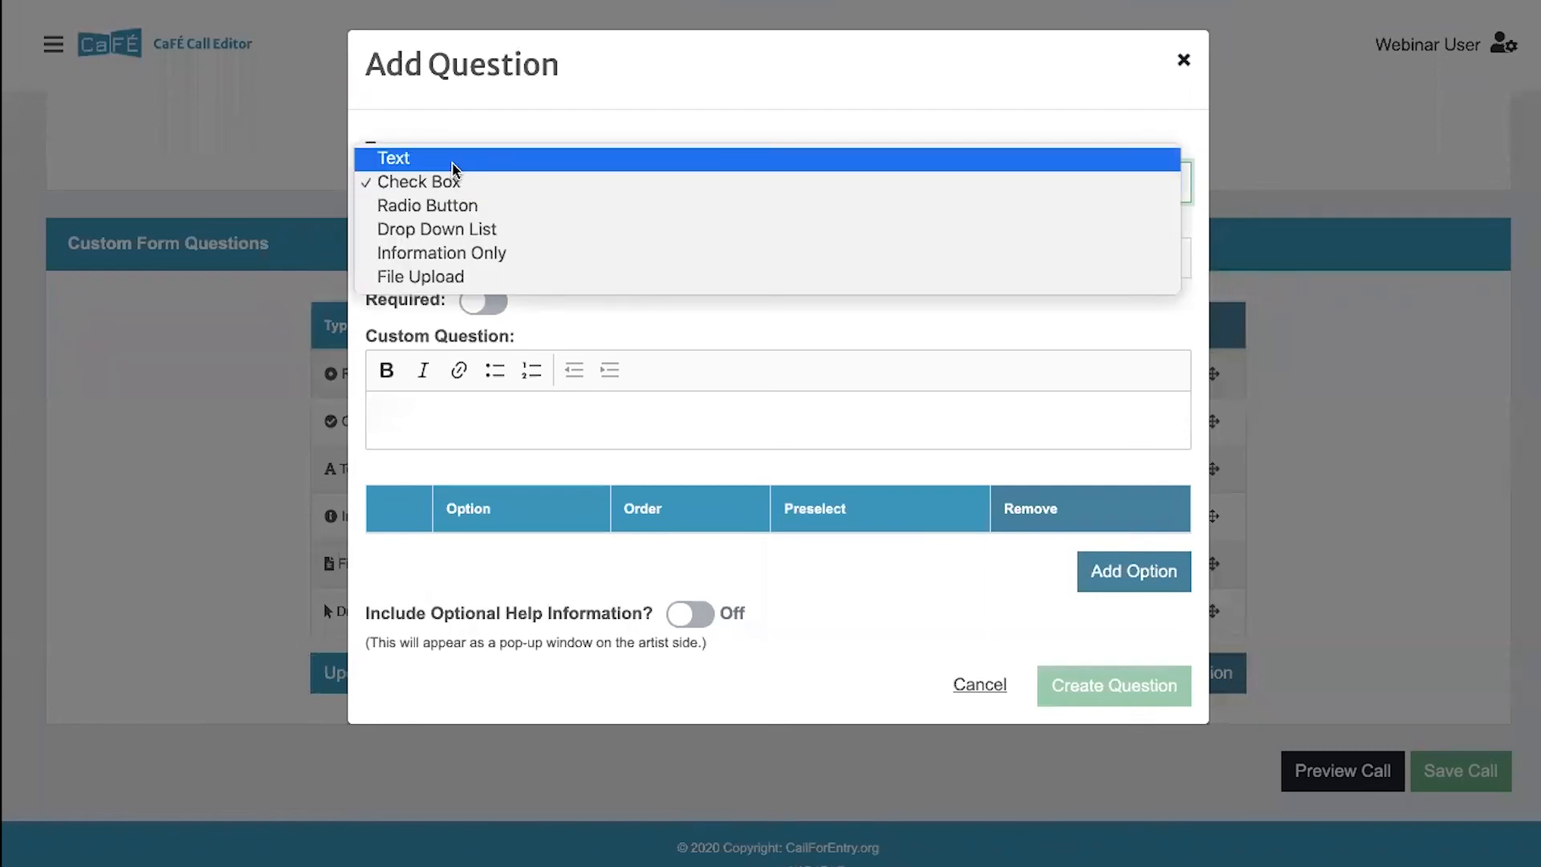
{"action": "left_click", "coordinate": [453, 161]}
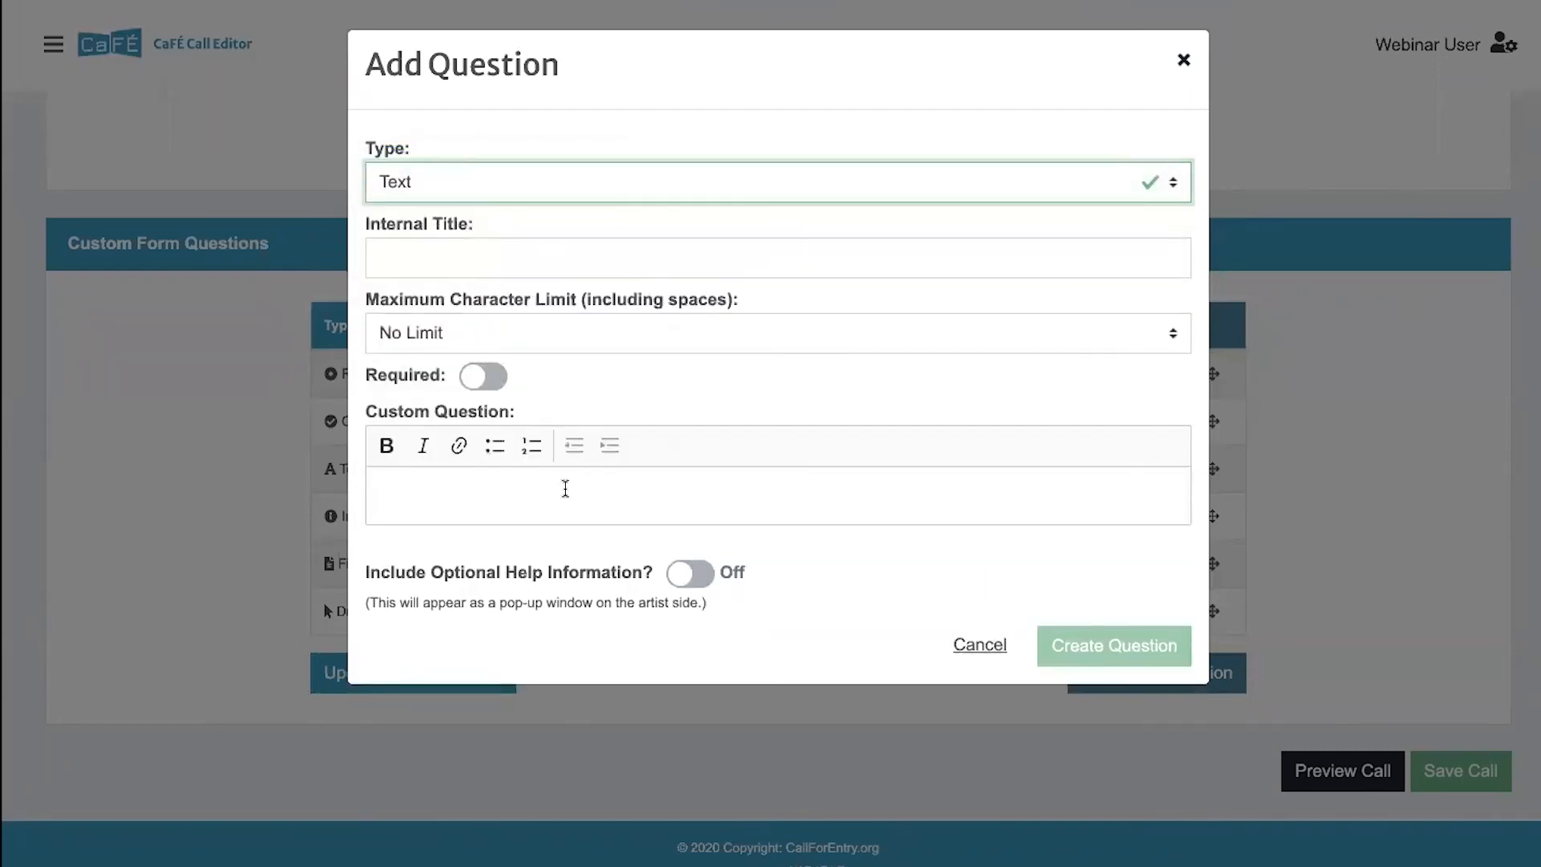
{"action": "left_click", "coordinate": [527, 193]}
{"action": "left_click", "coordinate": [527, 210]}
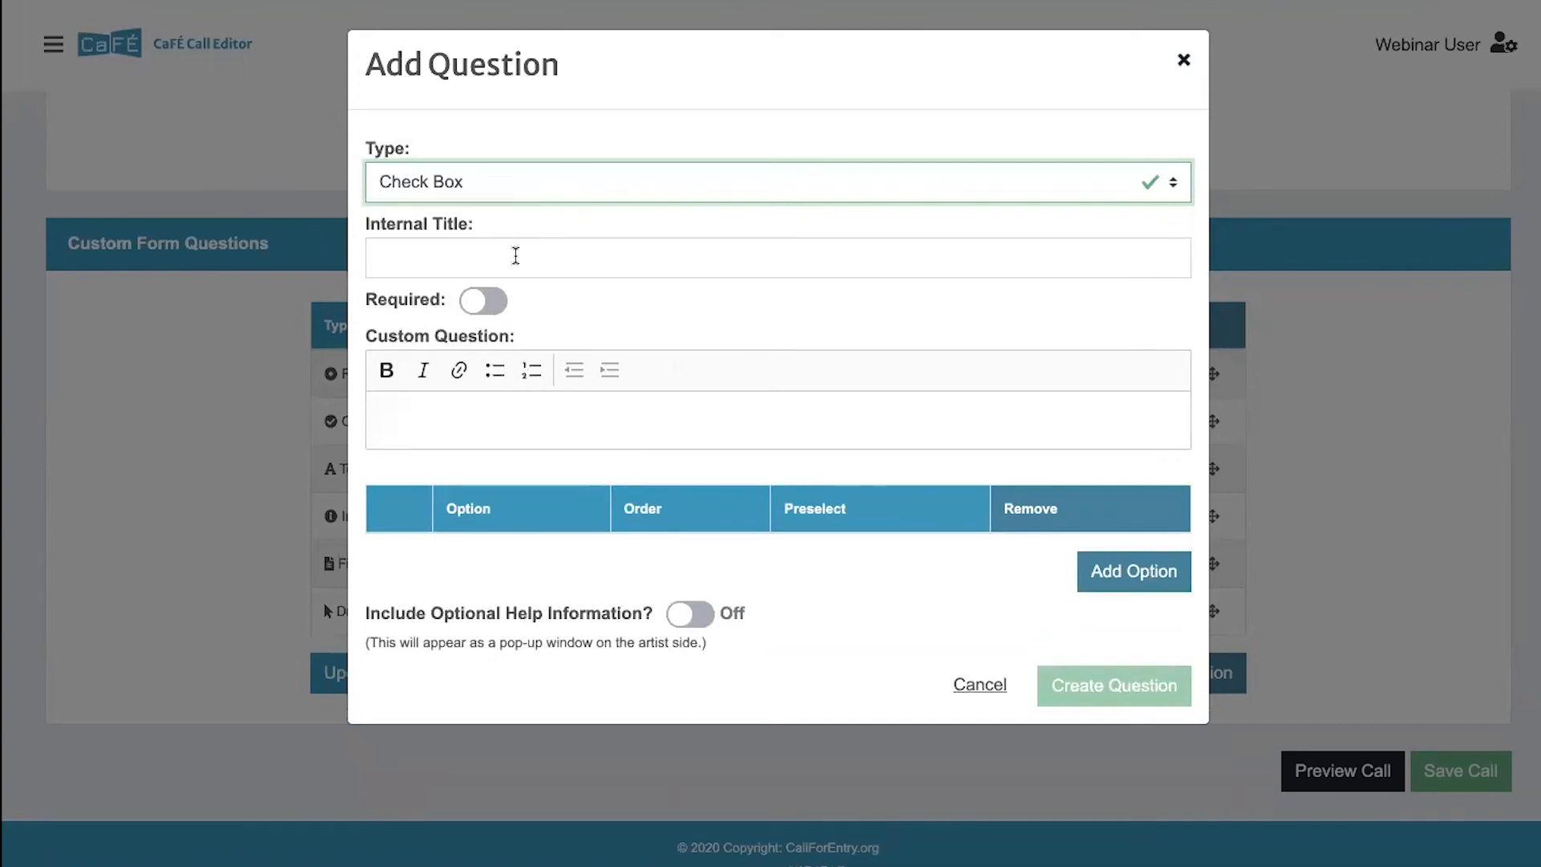
- Give the new question the internal title "Are you an artist?" and make it required
{"action": "left_click", "coordinate": [516, 257]}
{"action": "type", "text": "A"}
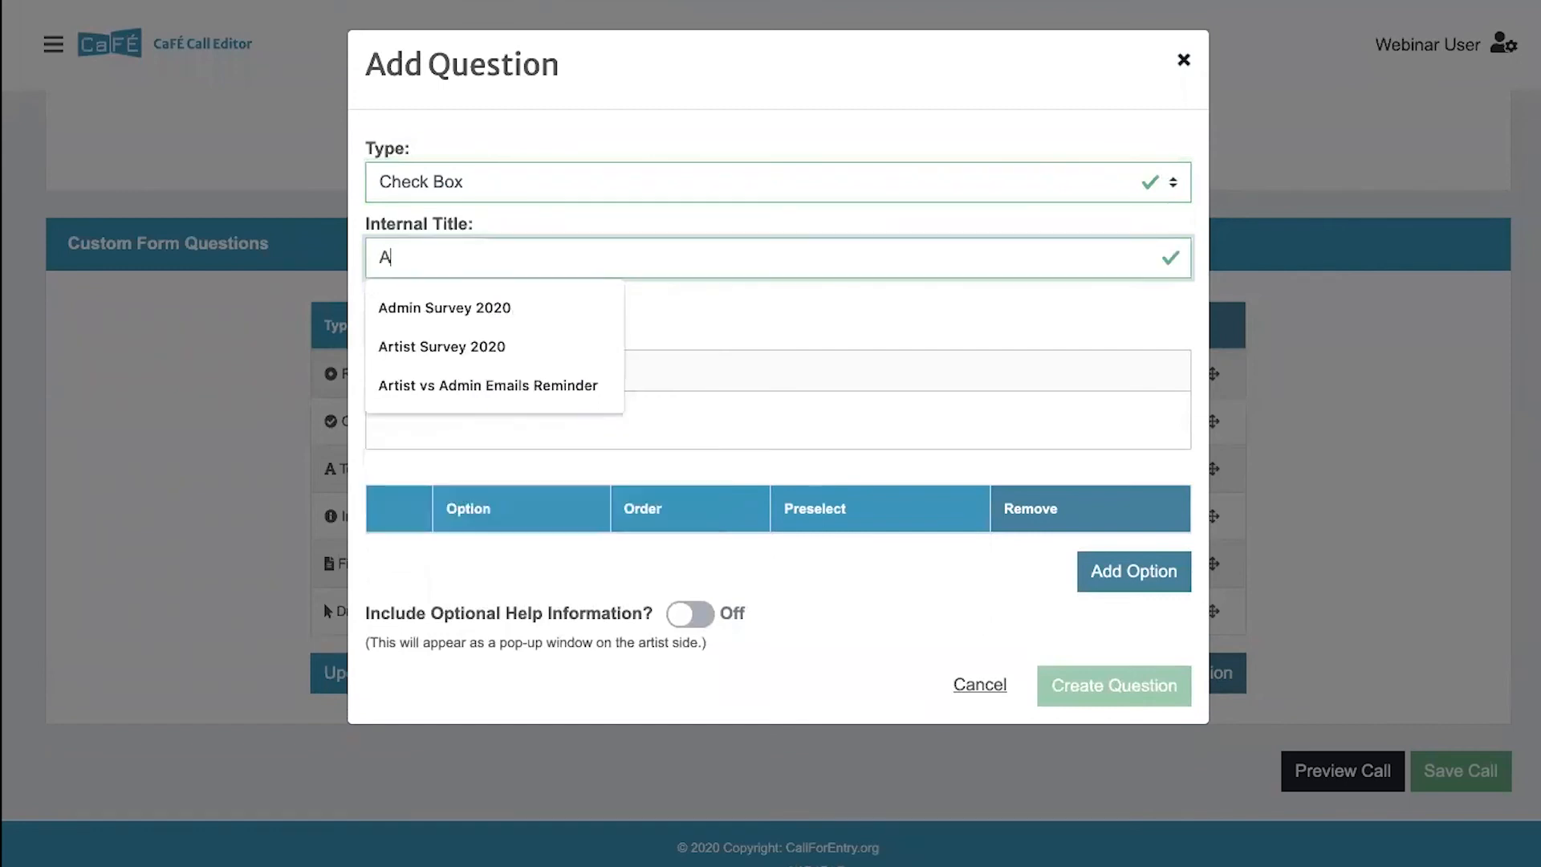
{"action": "type", "text": "re you a"}
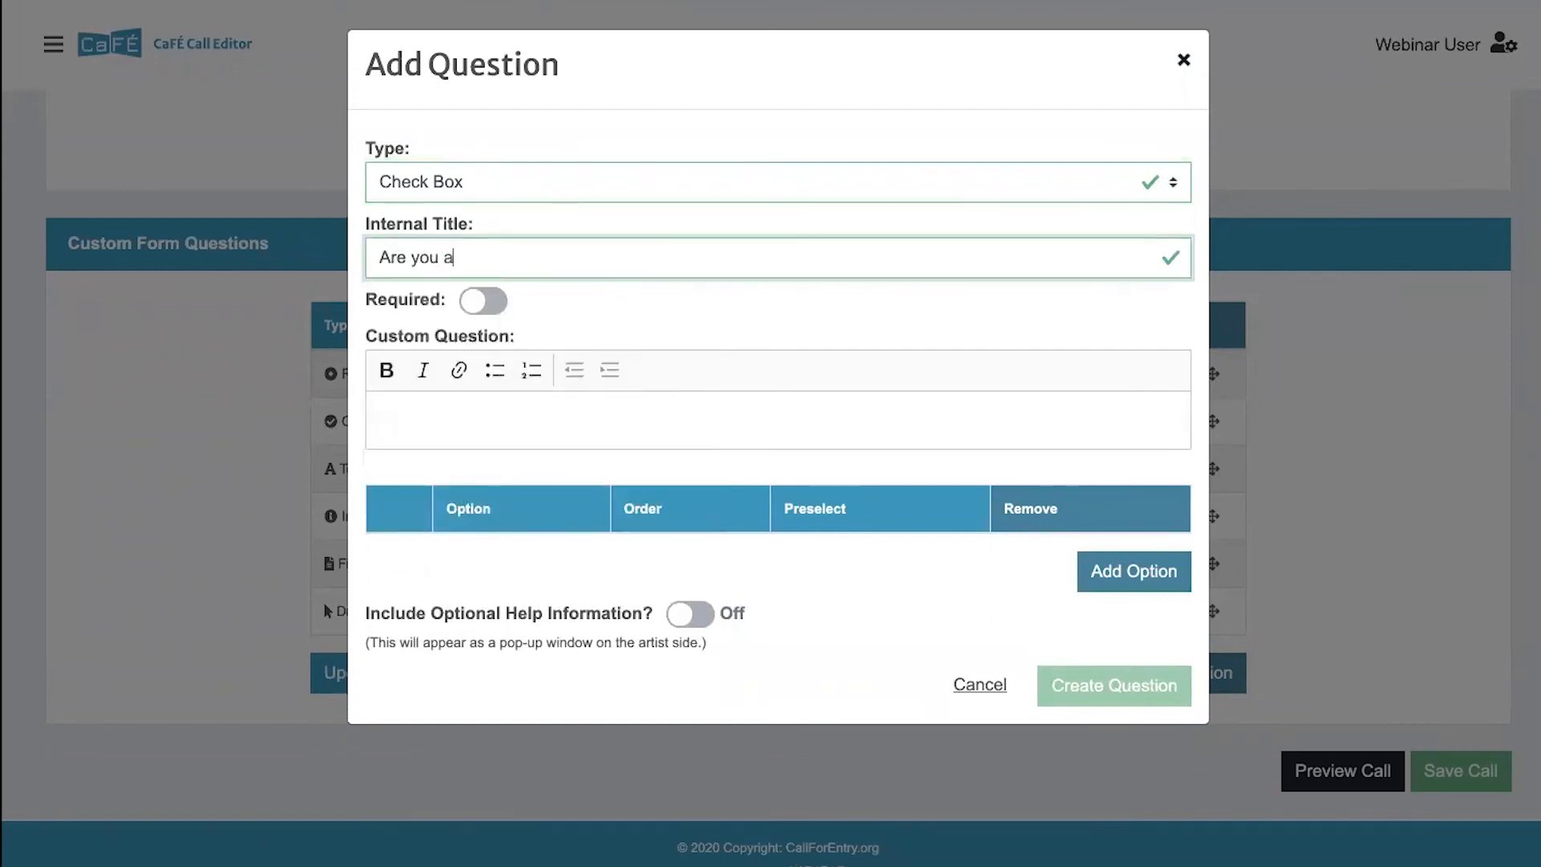
{"action": "type", "text": "n artist?"}
{"action": "left_click", "coordinate": [483, 304]}
- Enter "Are you an artist?" as the custom question text shown to applicants
{"action": "left_click", "coordinate": [461, 411]}
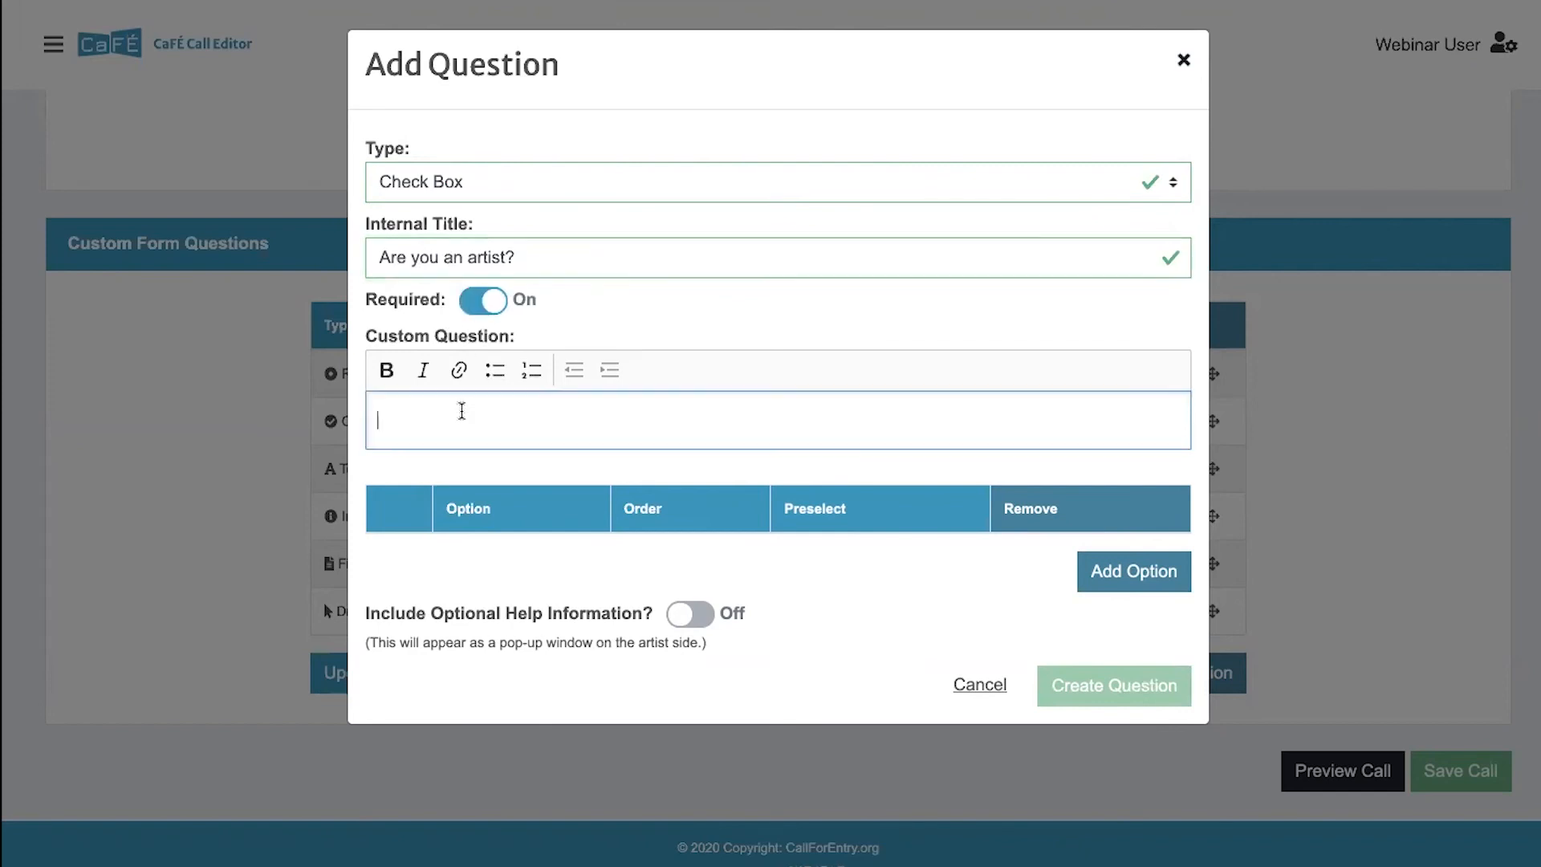
{"action": "type", "text": "Are "}
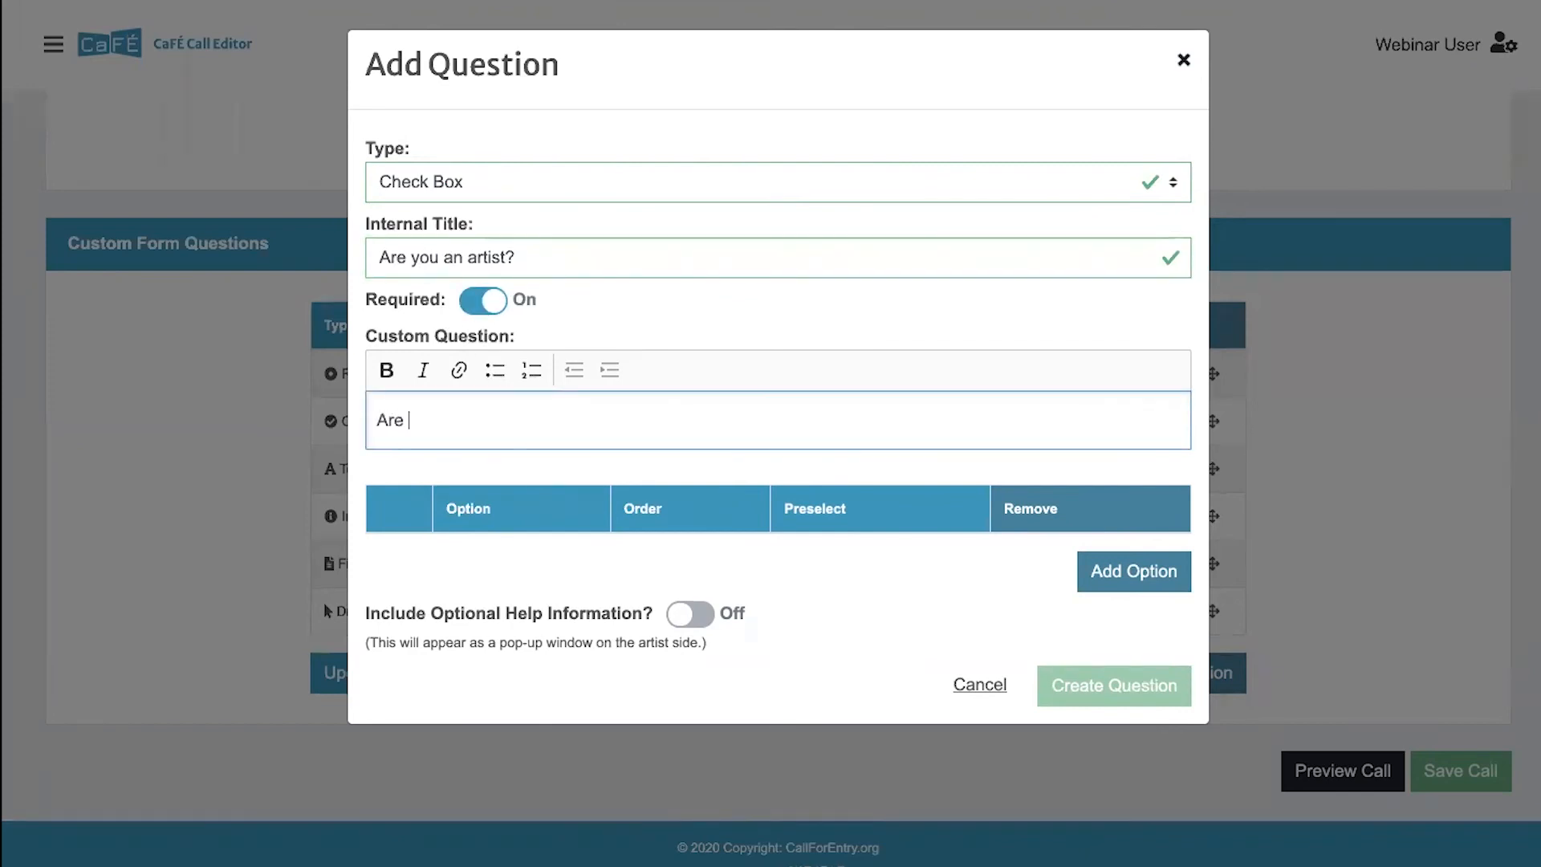
{"action": "type", "text": "you an artist?"}
- Add the answer options Yes and No, and change the question type to Radio Button
{"action": "left_click", "coordinate": [1106, 578]}
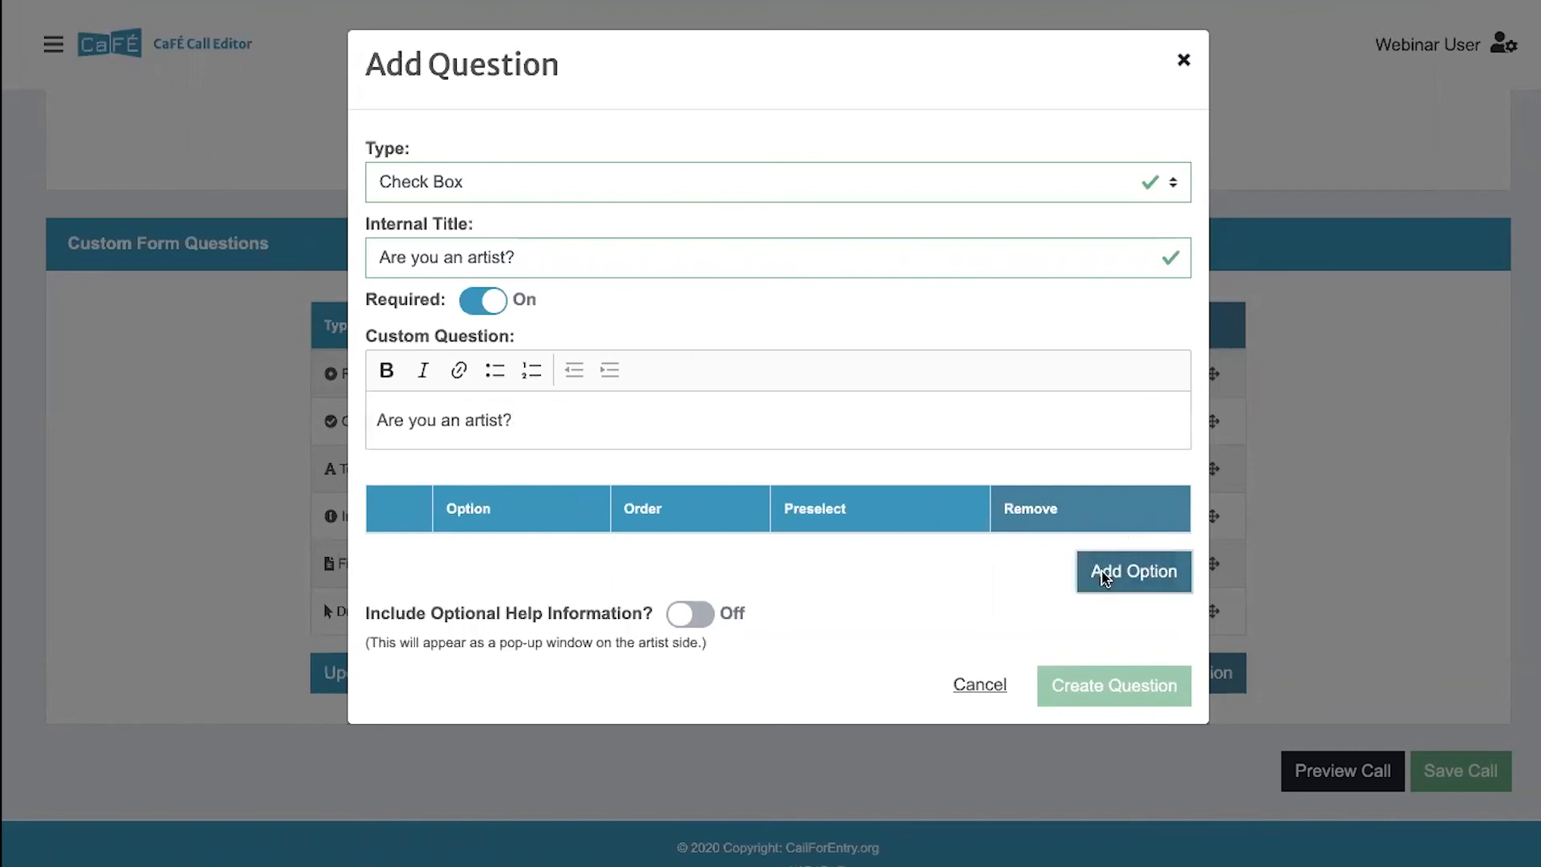
{"action": "left_click", "coordinate": [499, 569]}
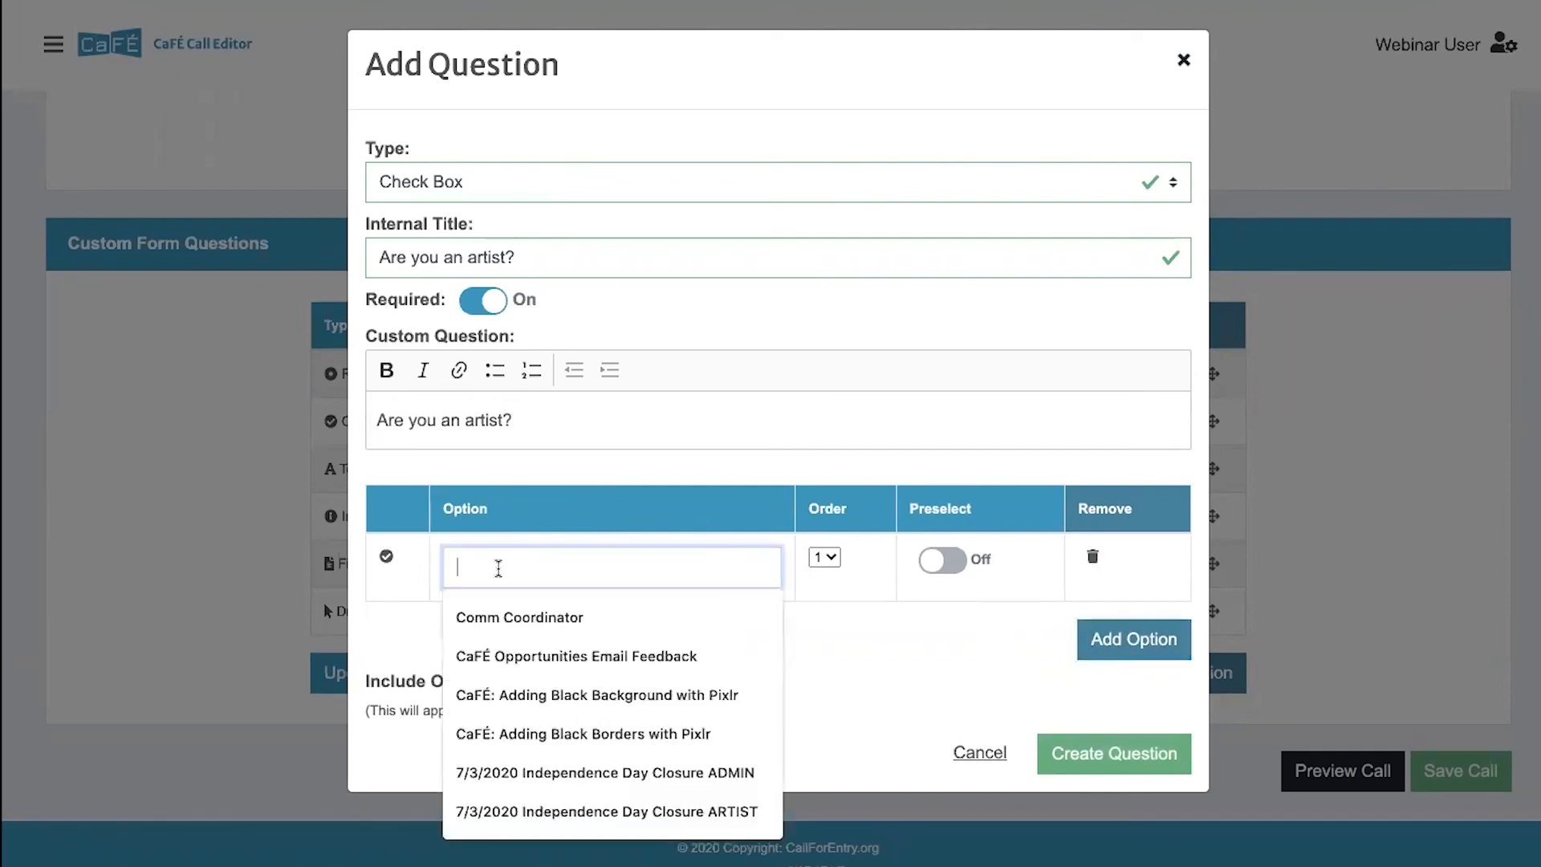
{"action": "type", "text": "Yes"}
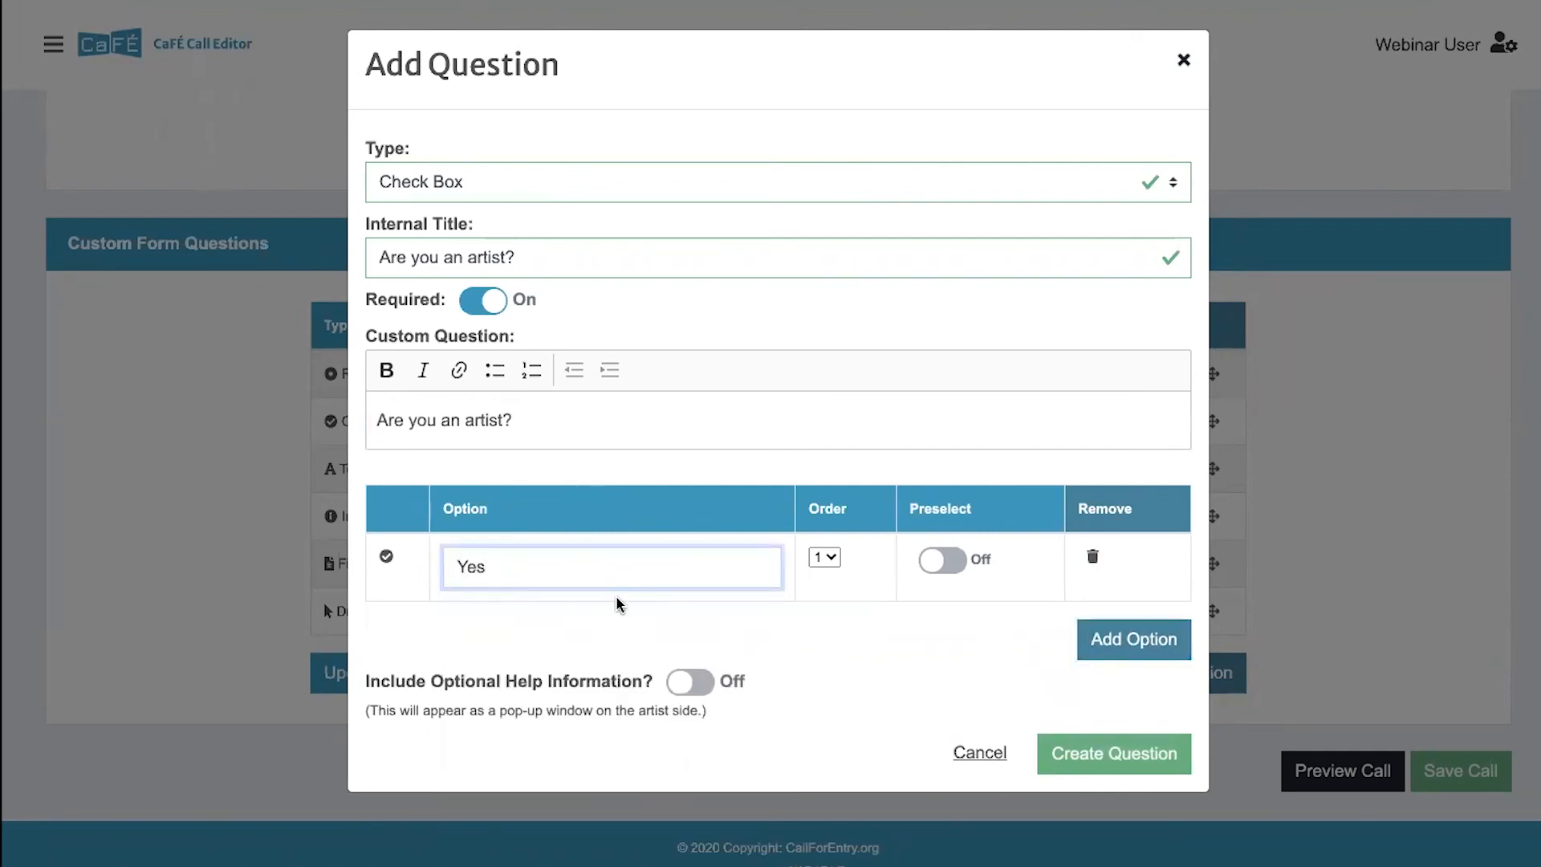
{"action": "left_click", "coordinate": [1134, 638]}
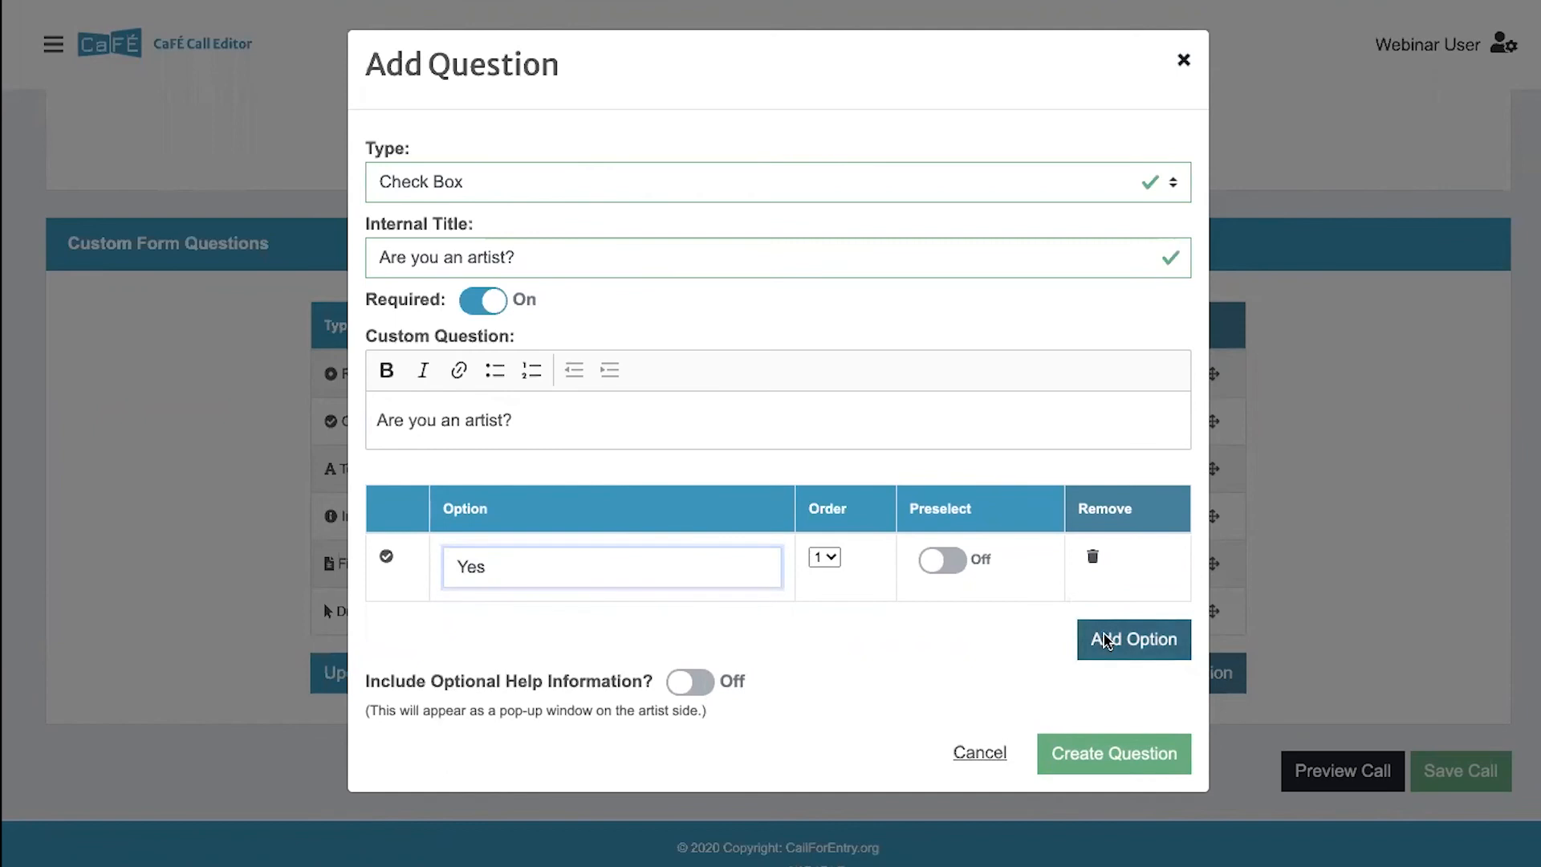
{"action": "left_click", "coordinate": [676, 627]}
{"action": "type", "text": "No"}
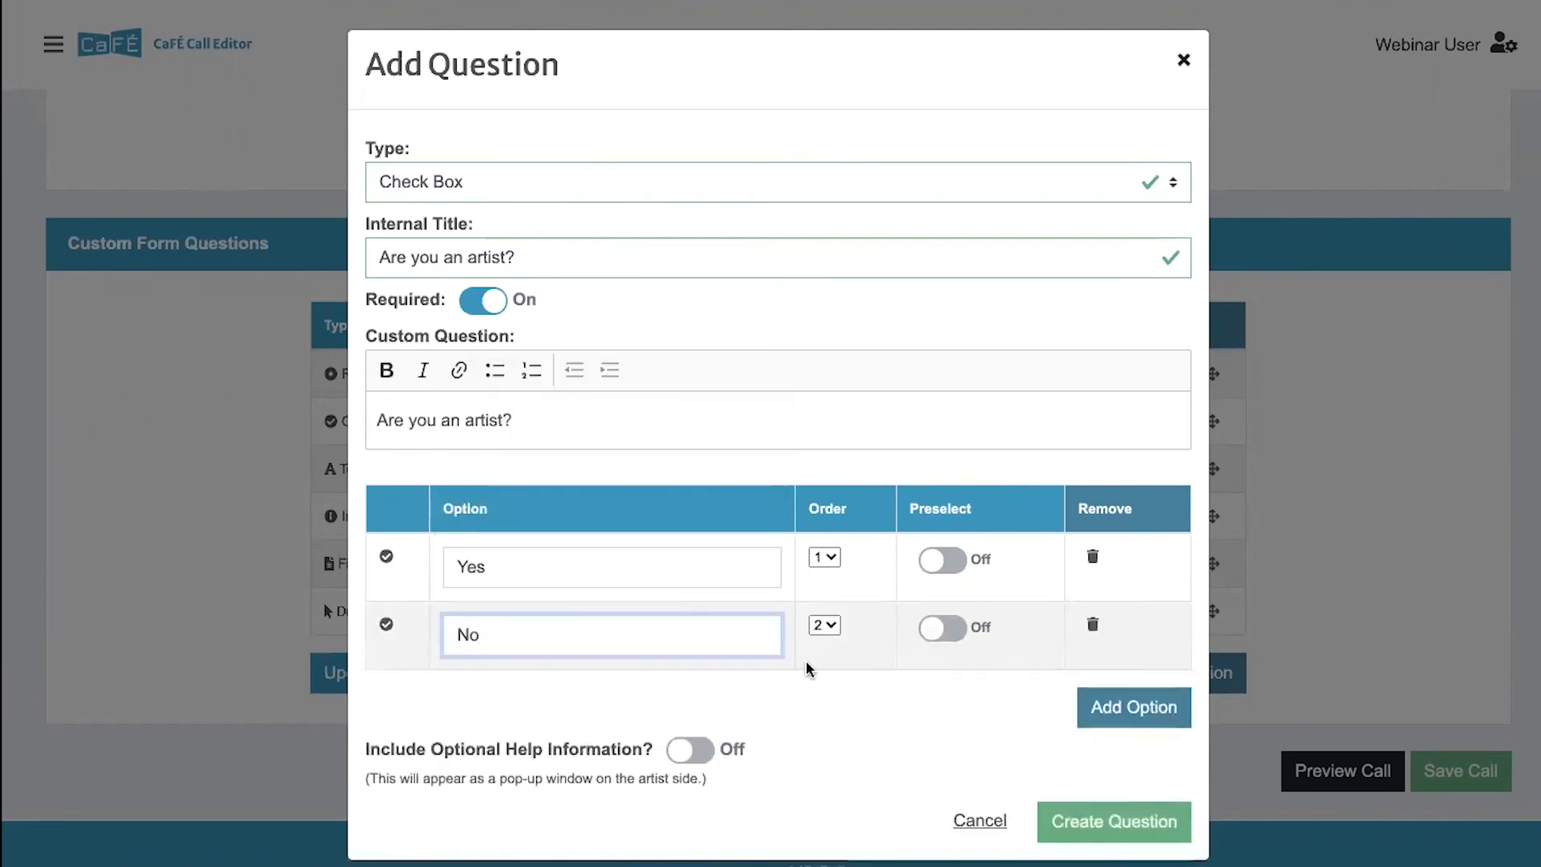
{"action": "left_click", "coordinate": [631, 191]}
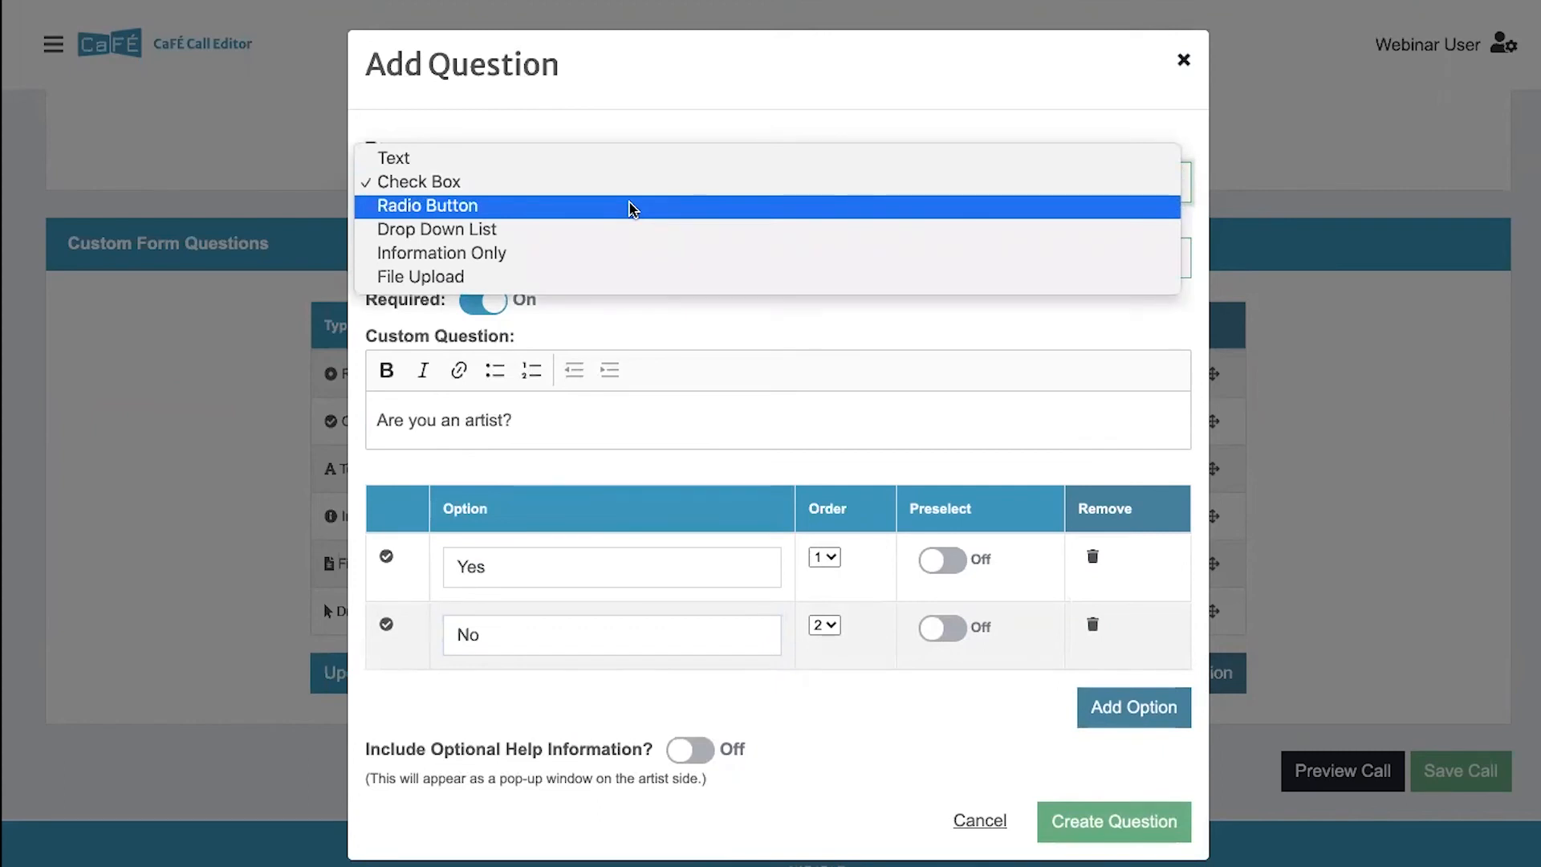
{"action": "left_click", "coordinate": [631, 207]}
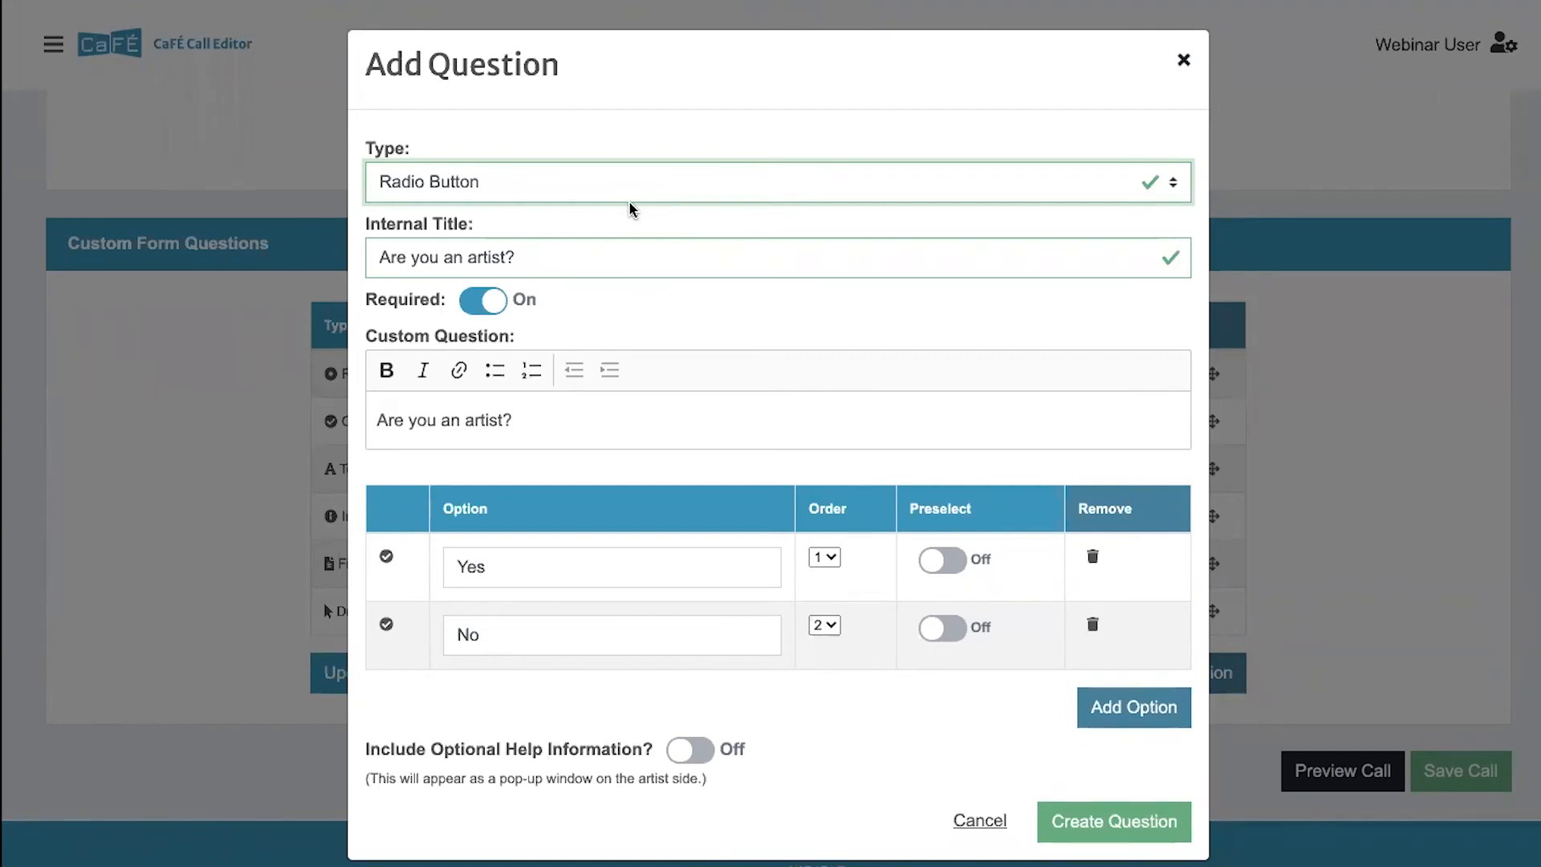
- Turn on the optional help information for the question and turn it back off
{"action": "scroll", "coordinate": [556, 502], "scroll_direction": "down", "scroll_amount": 1}
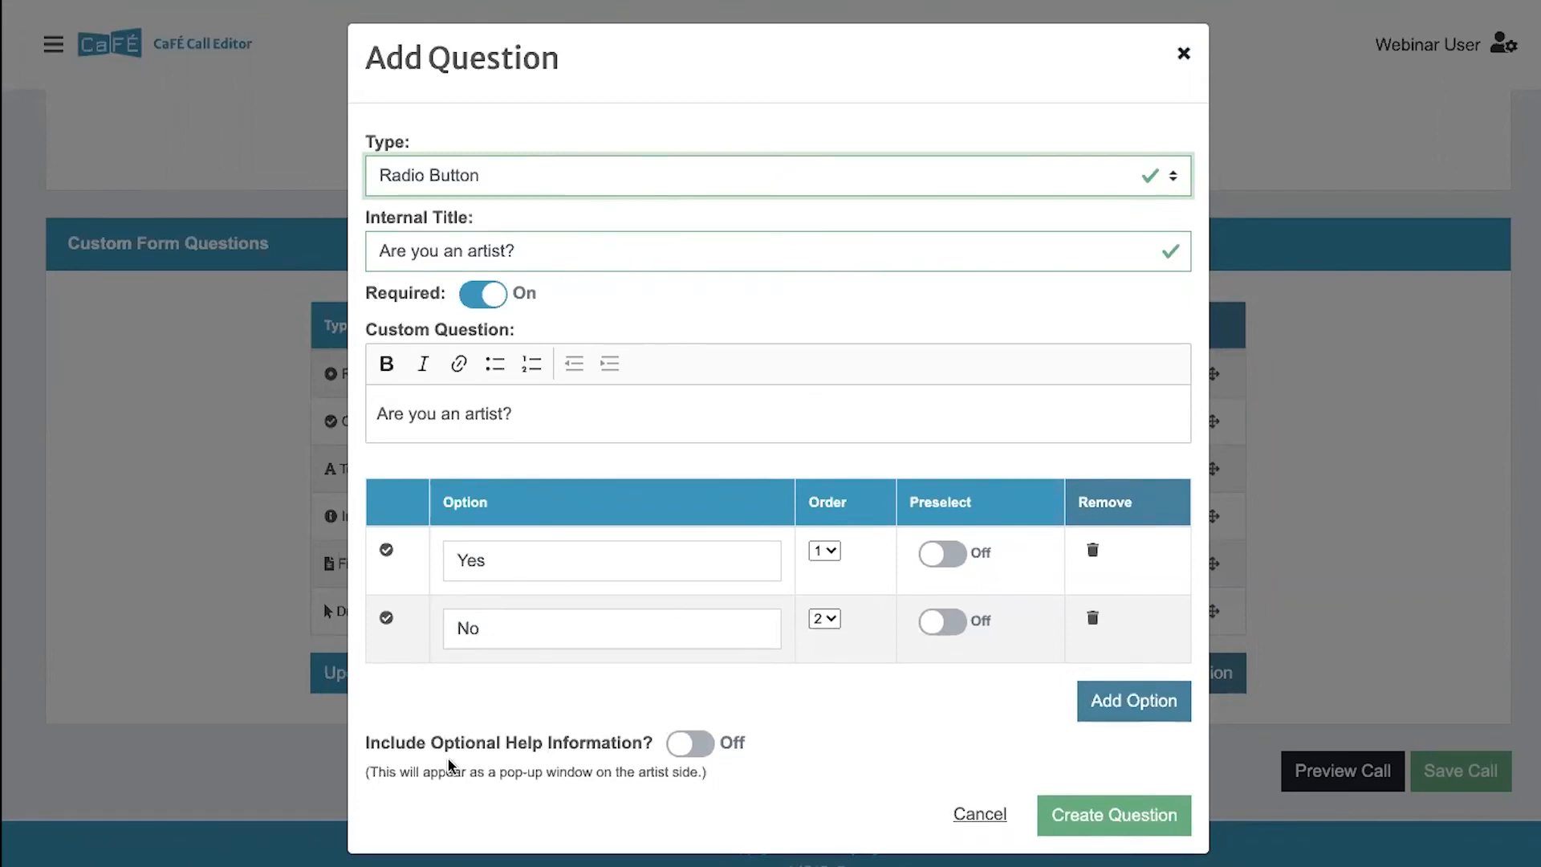
{"action": "left_click", "coordinate": [684, 746]}
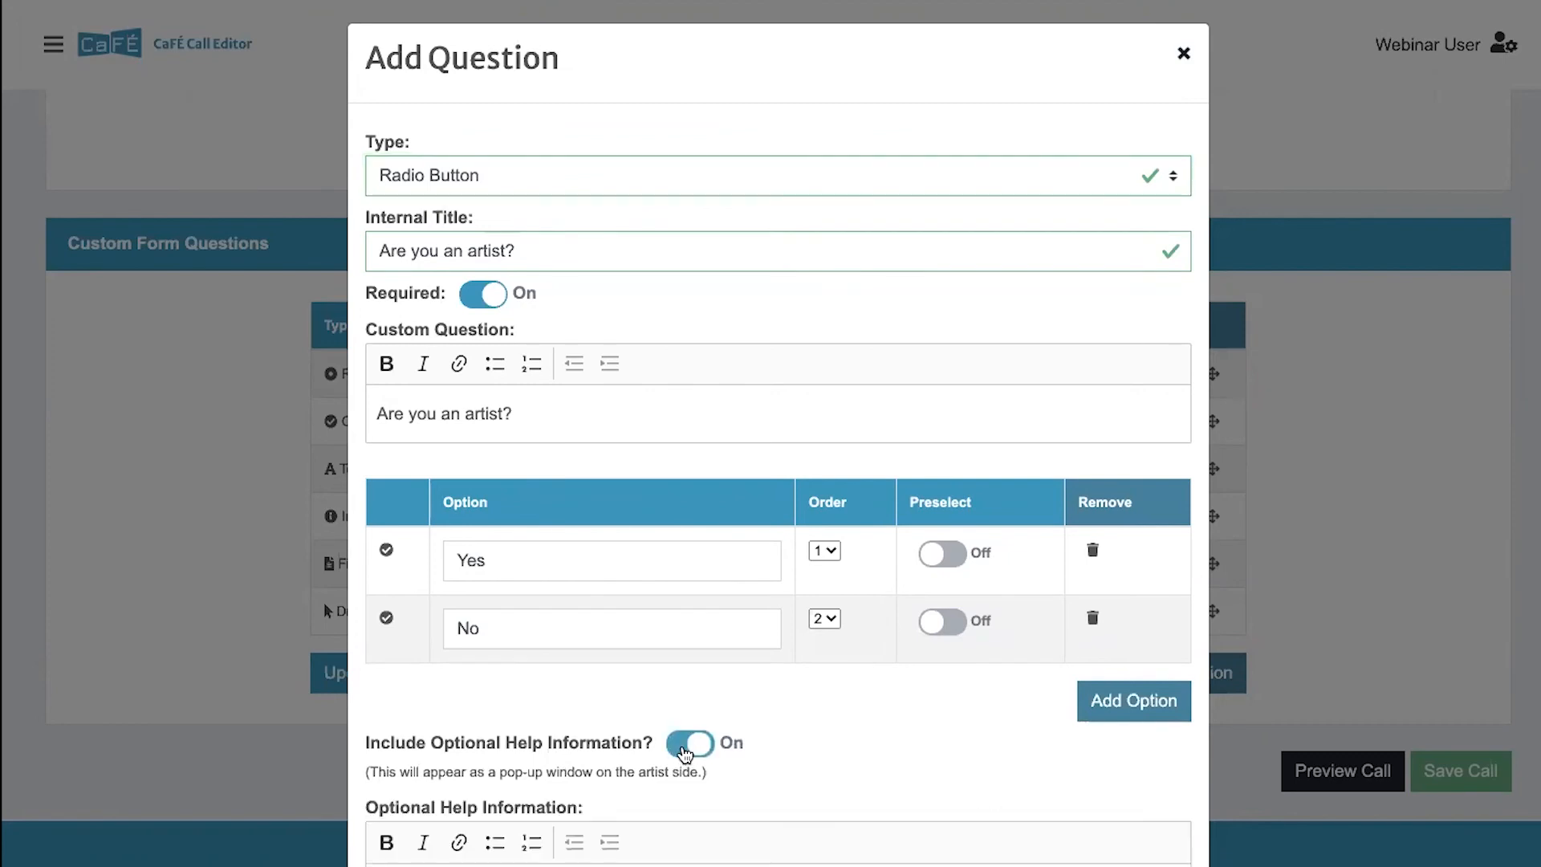
{"action": "scroll", "coordinate": [684, 750], "scroll_direction": "down", "scroll_amount": 3}
{"action": "left_click", "coordinate": [656, 769]}
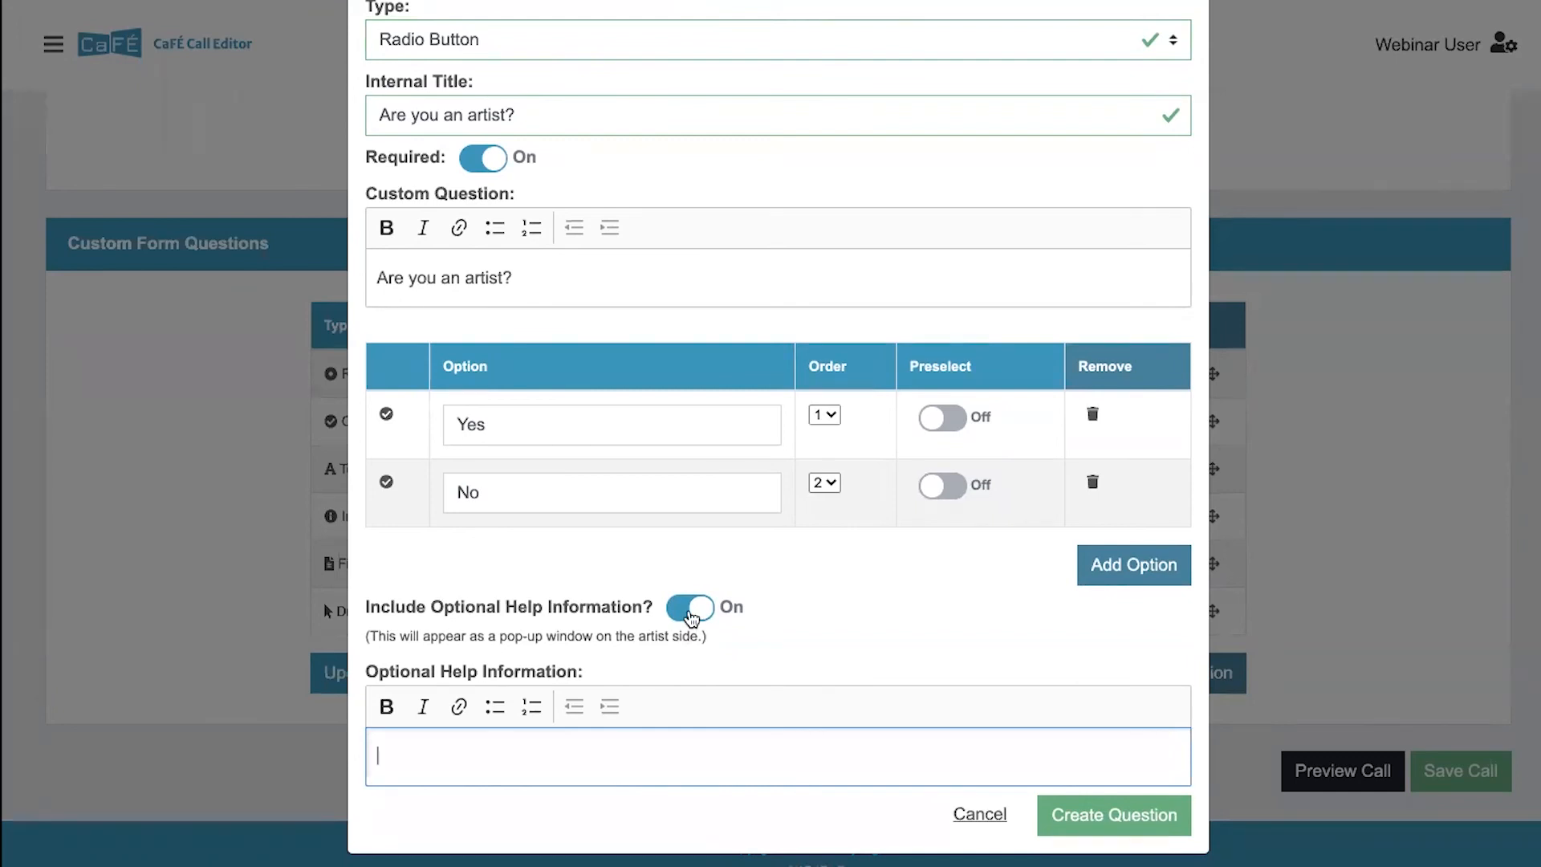
{"action": "left_click", "coordinate": [690, 609]}
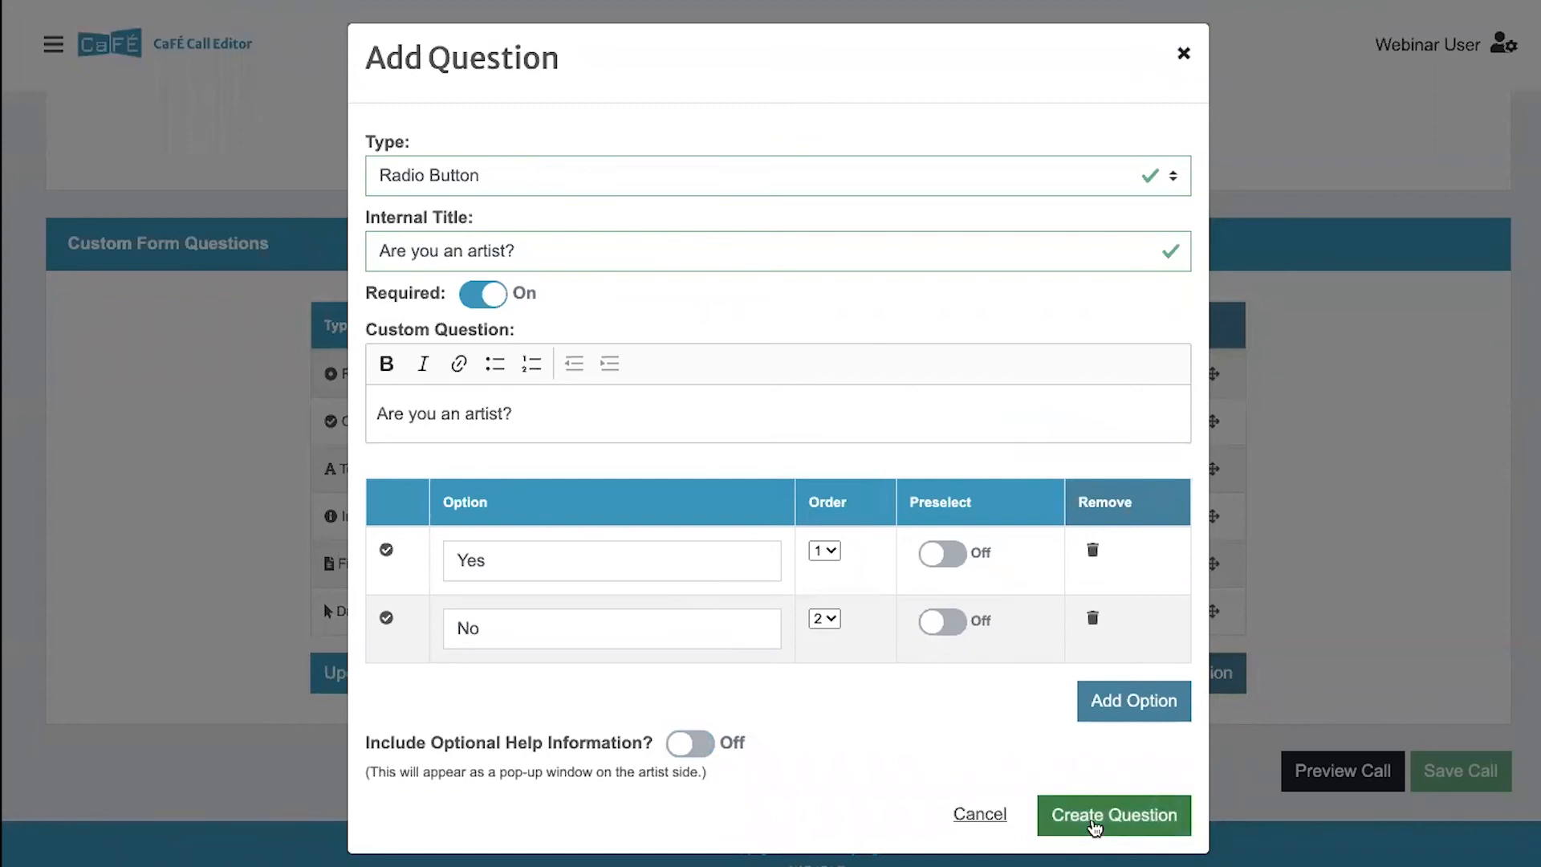
- Create the question and save a new order with "Are you an artist?" first and Resume, Reminder - Media Requirements and Artist Biography fourth to sixth
{"action": "left_click", "coordinate": [1095, 827]}
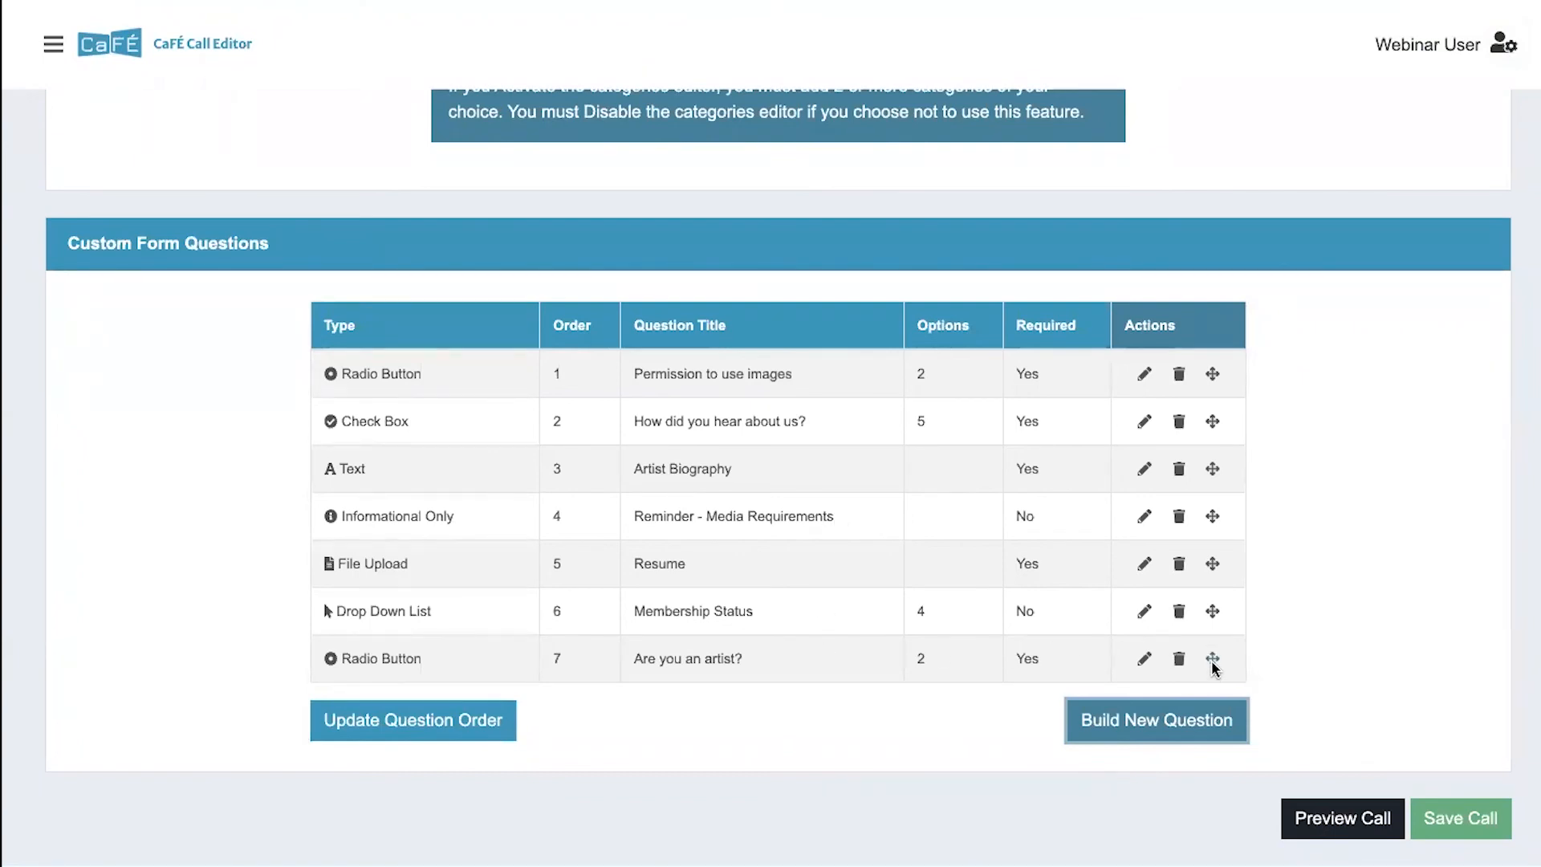
{"action": "left_click_drag", "start_coordinate": [1215, 667], "coordinate": [1215, 375]}
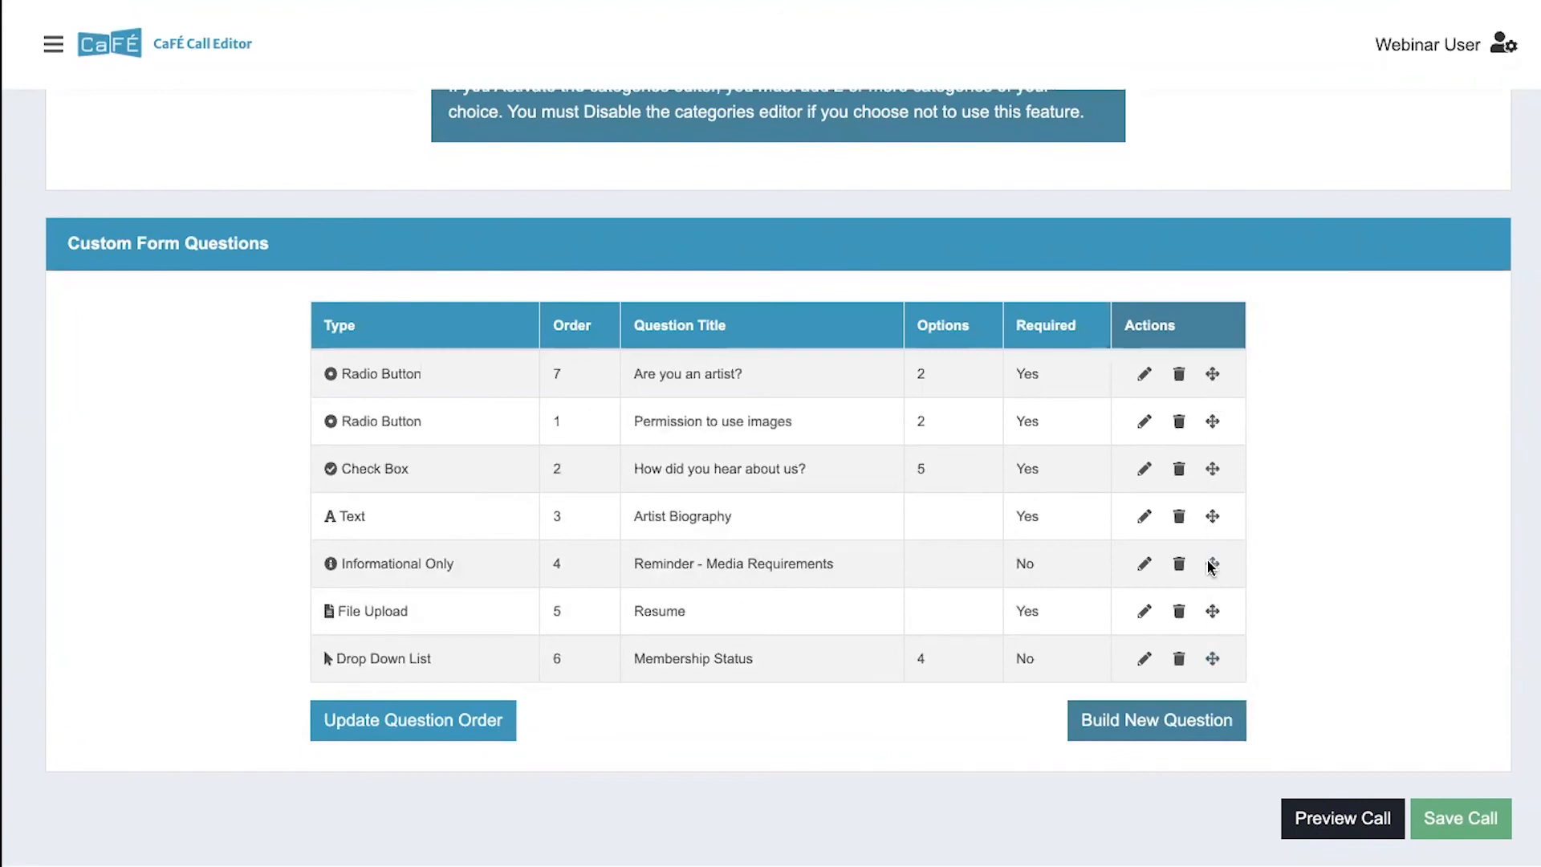
{"action": "left_click_drag", "start_coordinate": [1213, 563], "coordinate": [1212, 503]}
{"action": "left_click_drag", "start_coordinate": [1212, 613], "coordinate": [1213, 515]}
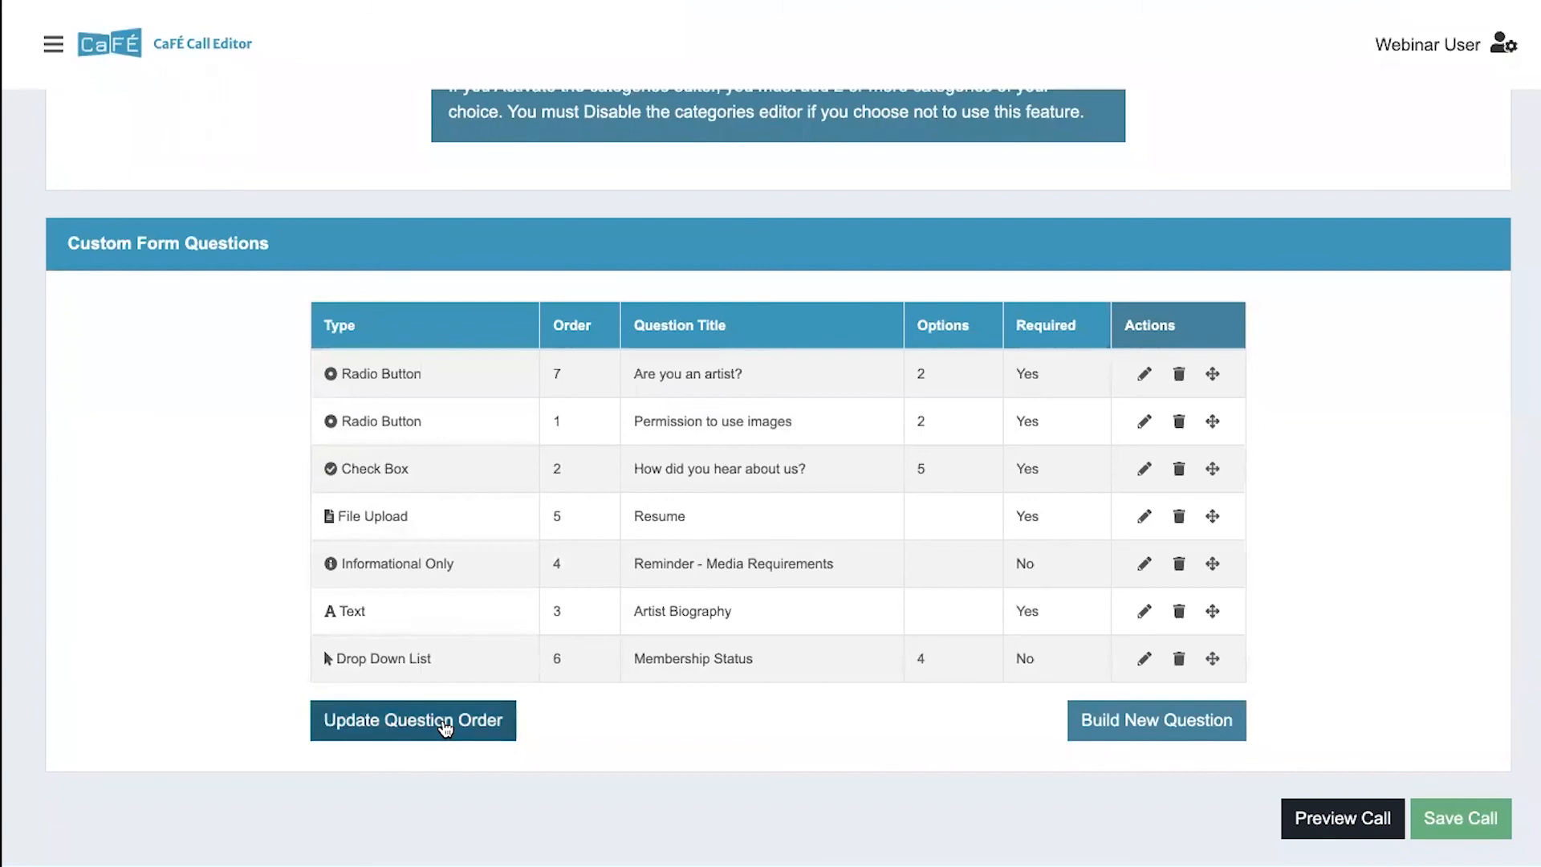
{"action": "left_click", "coordinate": [444, 726]}
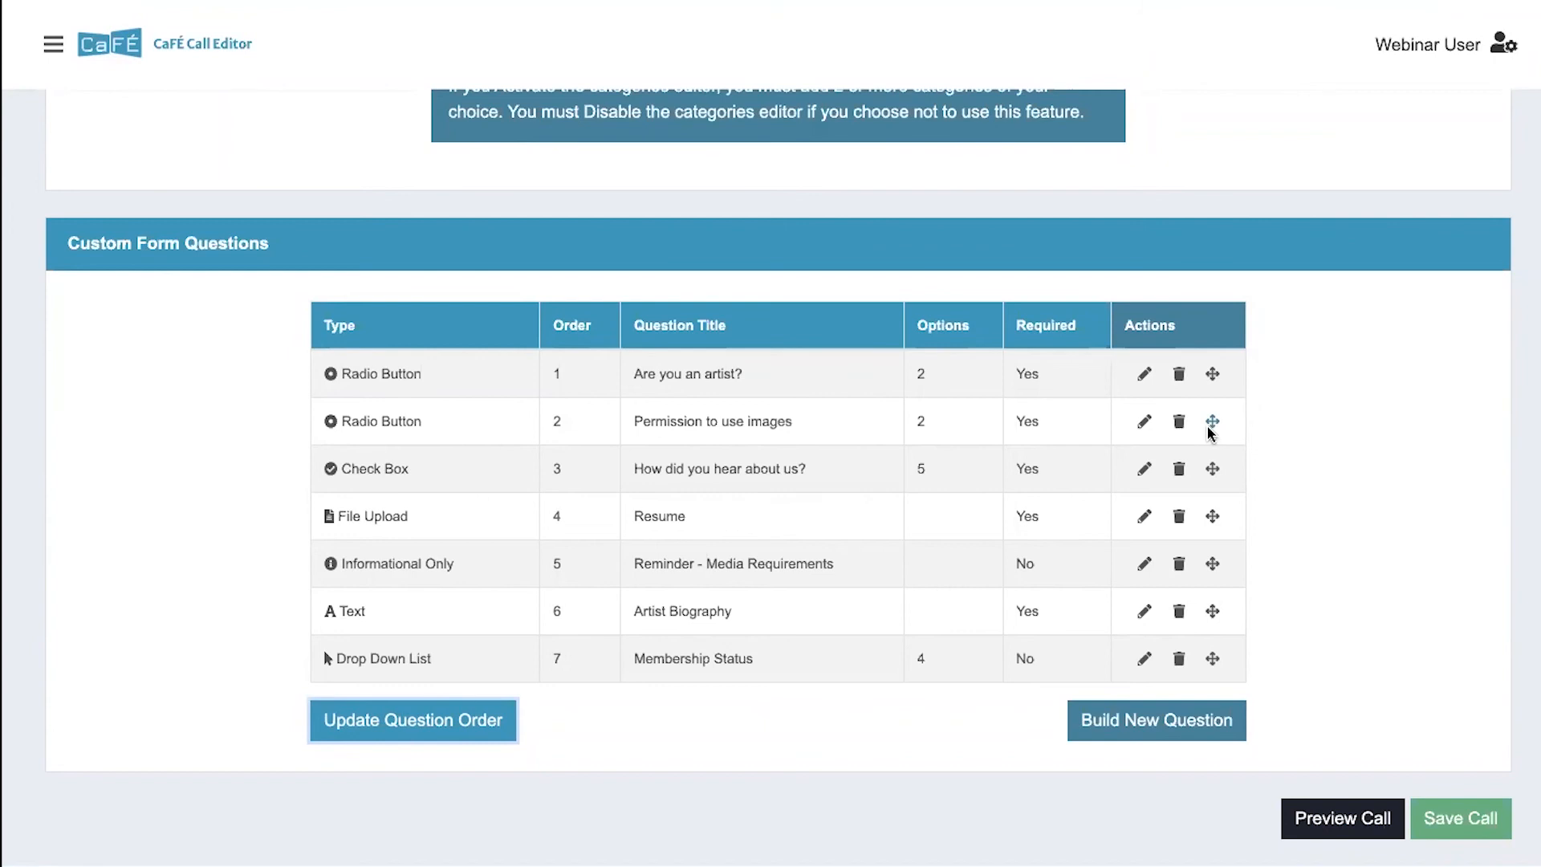
- Preview the call, examine the order and appearance of the custom questions in the application form, and return to the editor
{"action": "left_click", "coordinate": [1351, 827]}
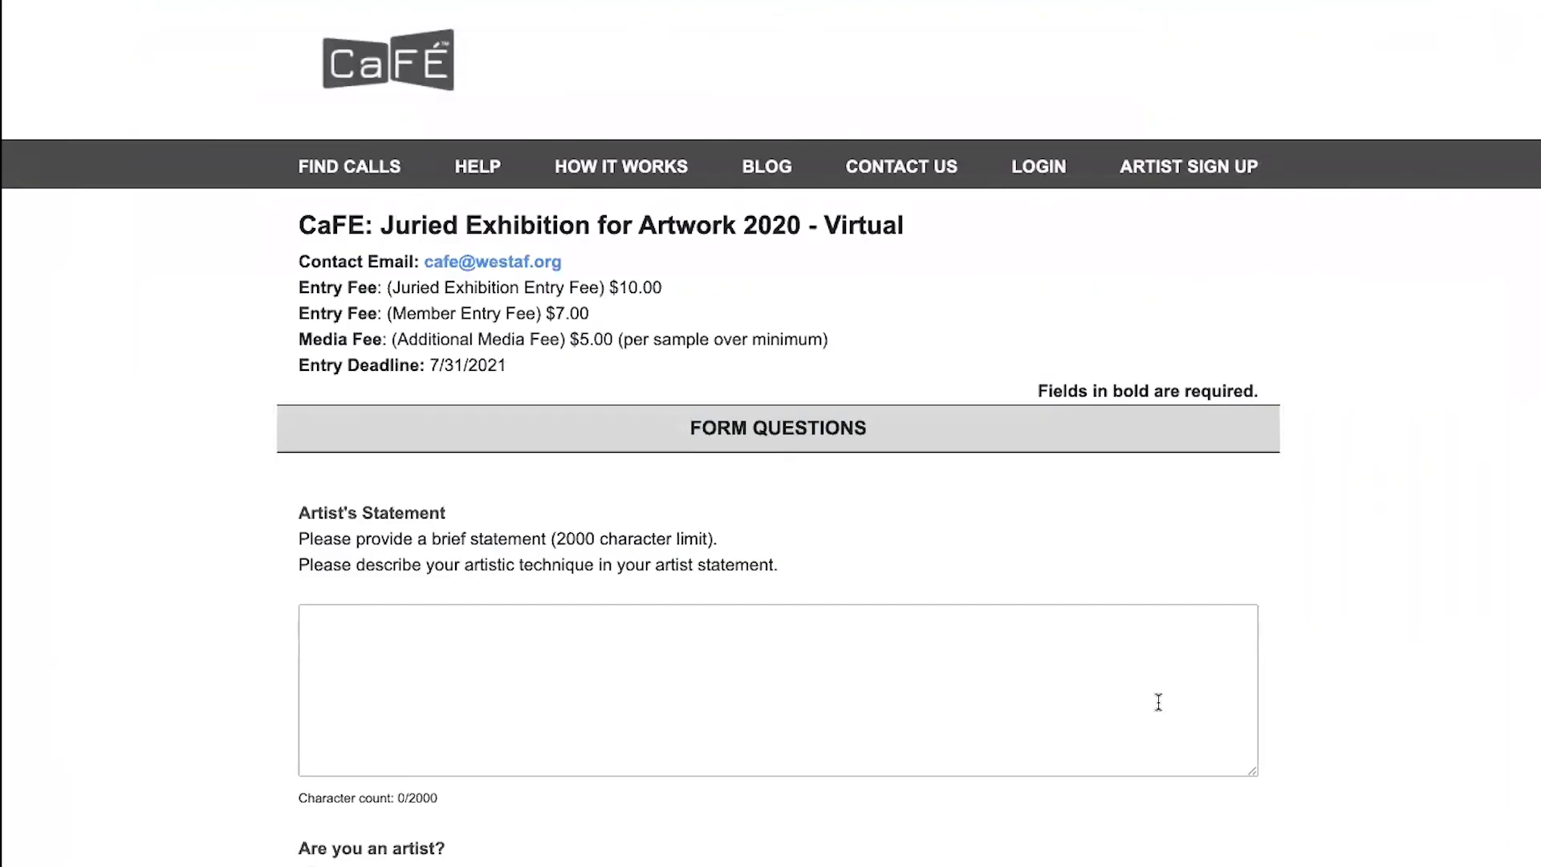
{"action": "scroll", "coordinate": [1158, 702], "scroll_direction": "down", "scroll_amount": 3}
{"action": "scroll", "coordinate": [1158, 702], "scroll_direction": "down", "scroll_amount": 3}
{"action": "scroll", "coordinate": [1159, 708], "scroll_direction": "down", "scroll_amount": 1}
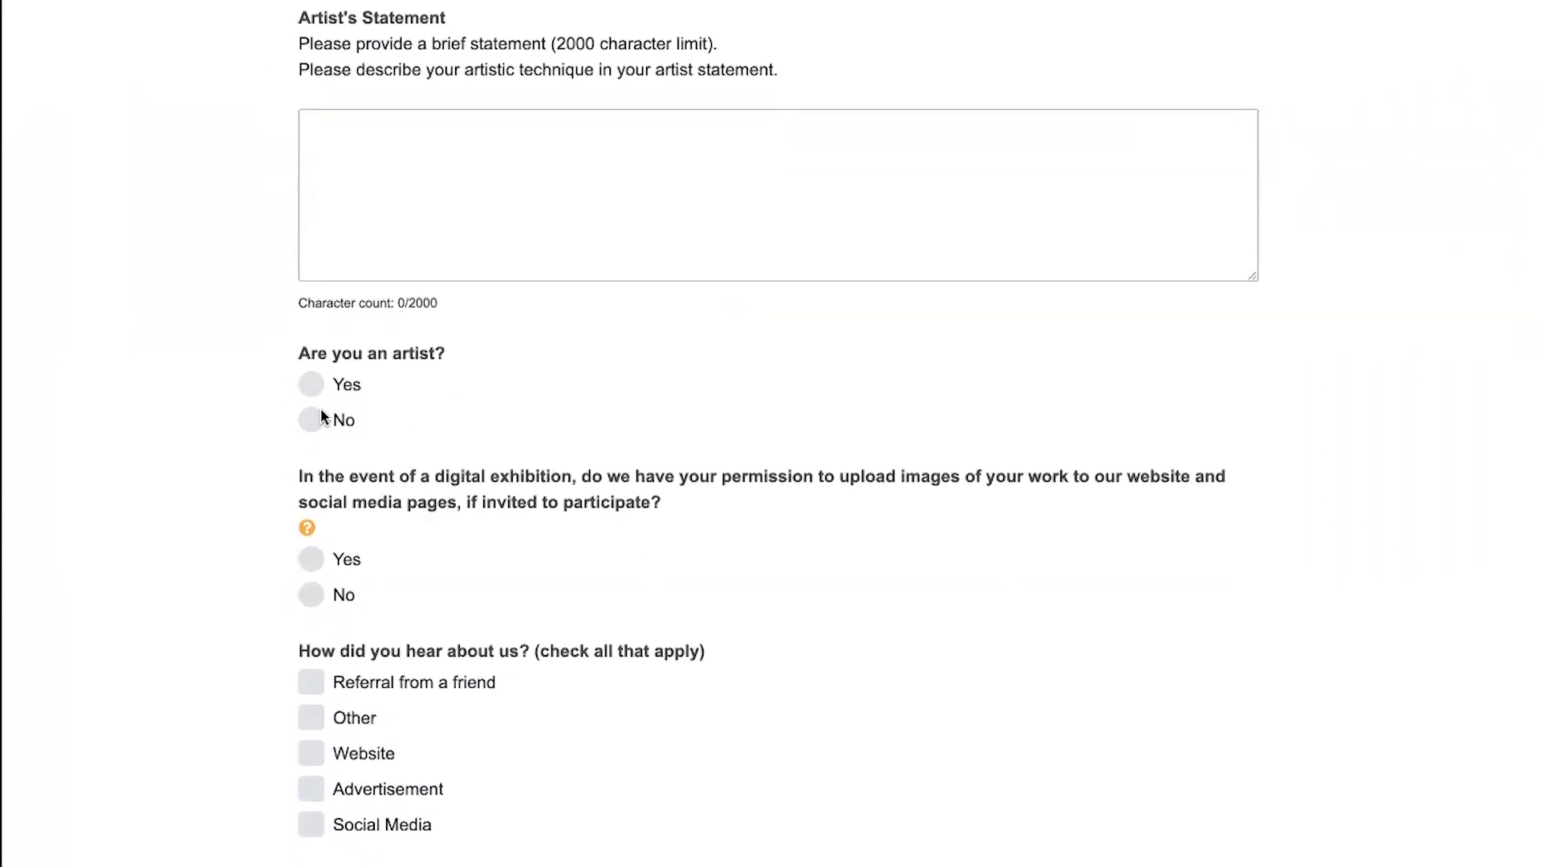
{"action": "scroll", "coordinate": [321, 415], "scroll_direction": "down", "scroll_amount": 6}
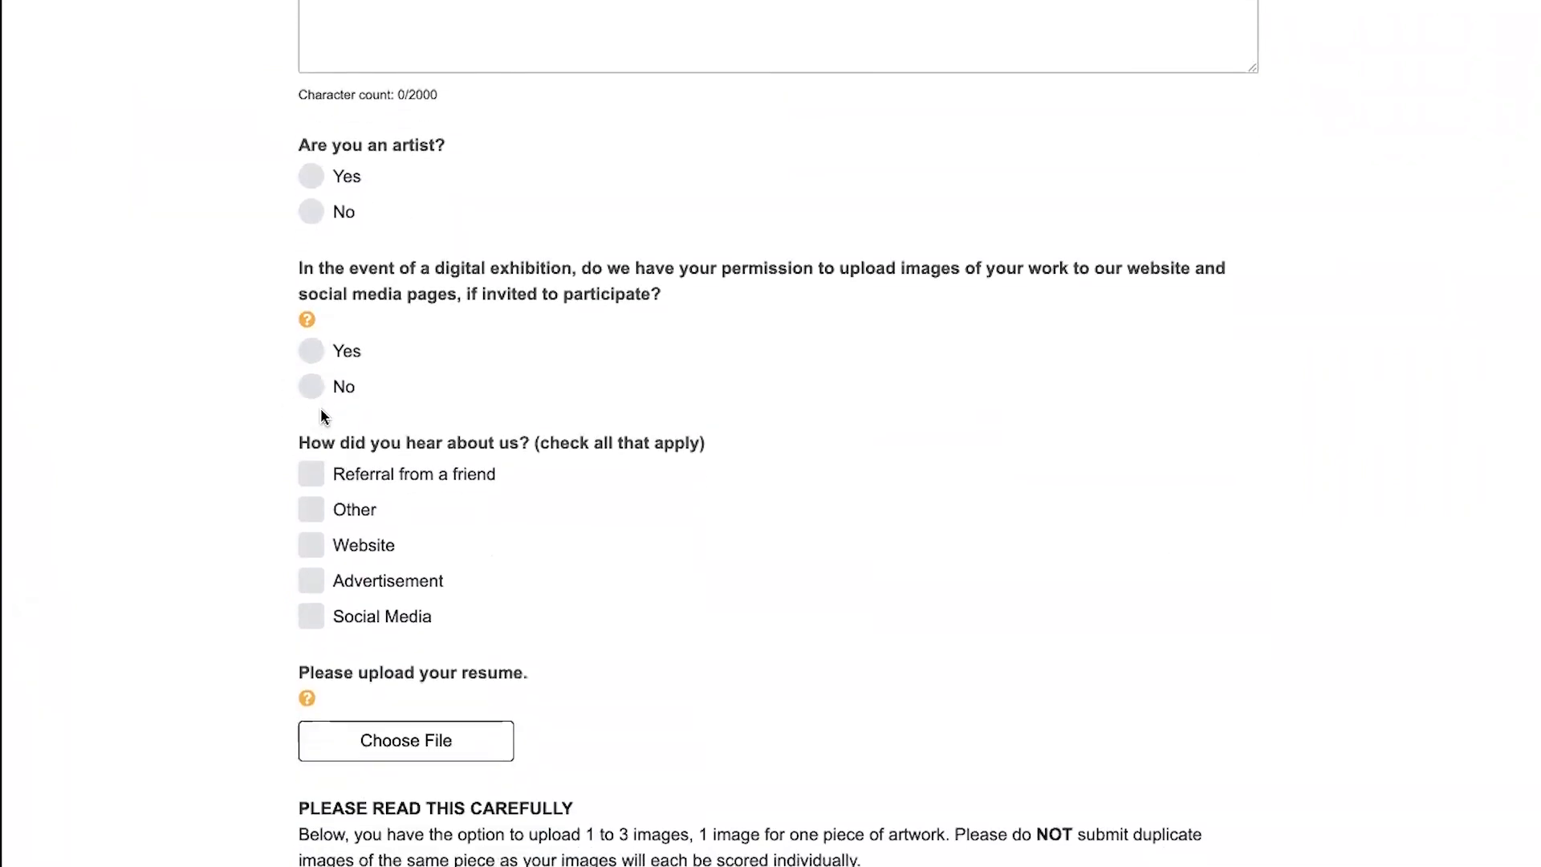
{"action": "scroll", "coordinate": [320, 415], "scroll_direction": "down", "scroll_amount": 2}
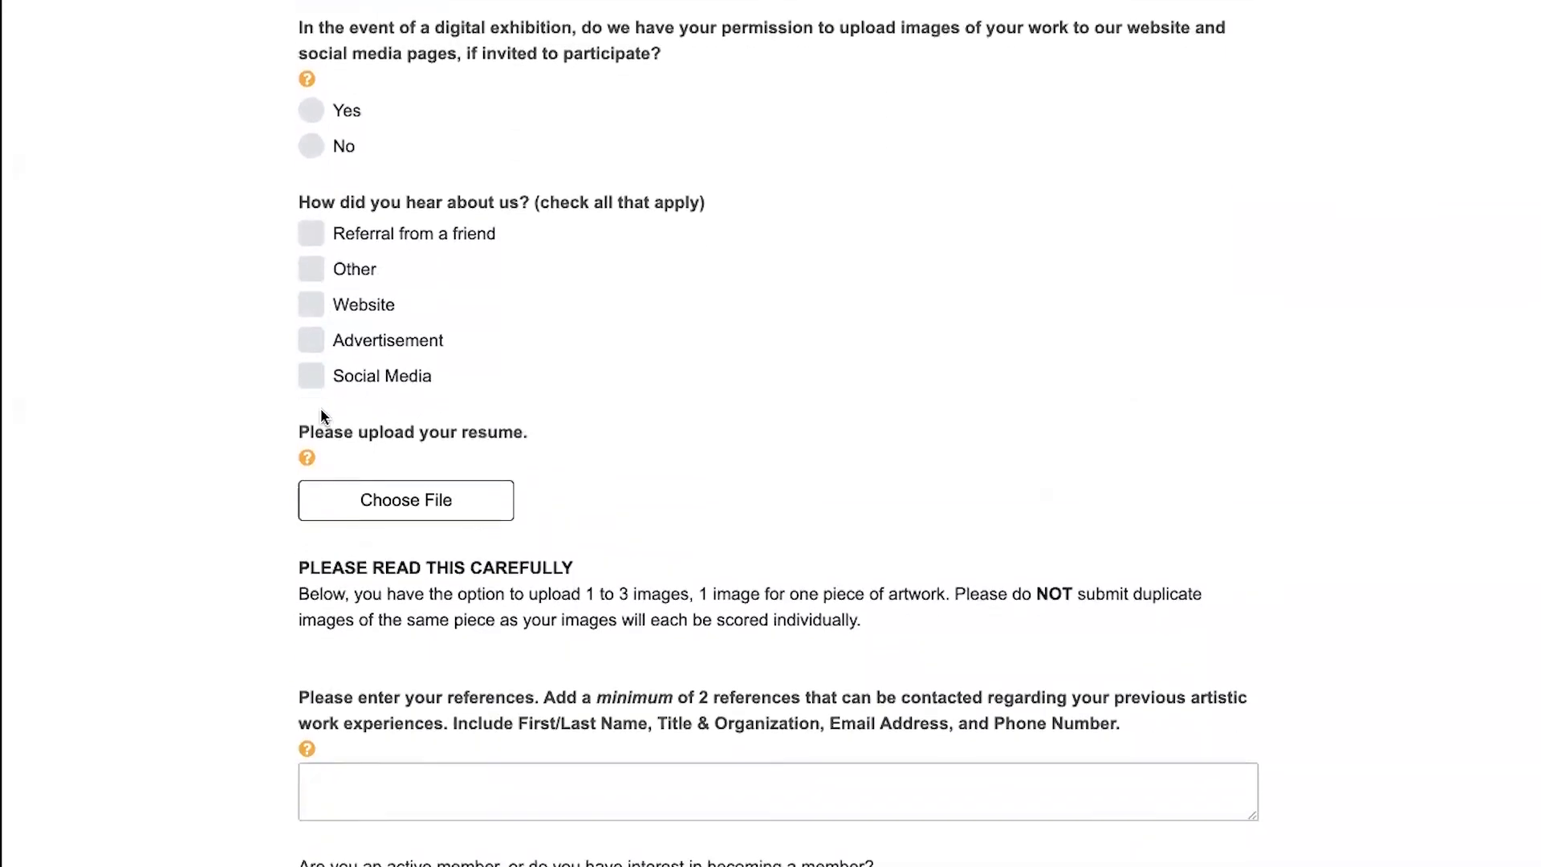
{"action": "scroll", "coordinate": [321, 416], "scroll_direction": "down", "scroll_amount": 1}
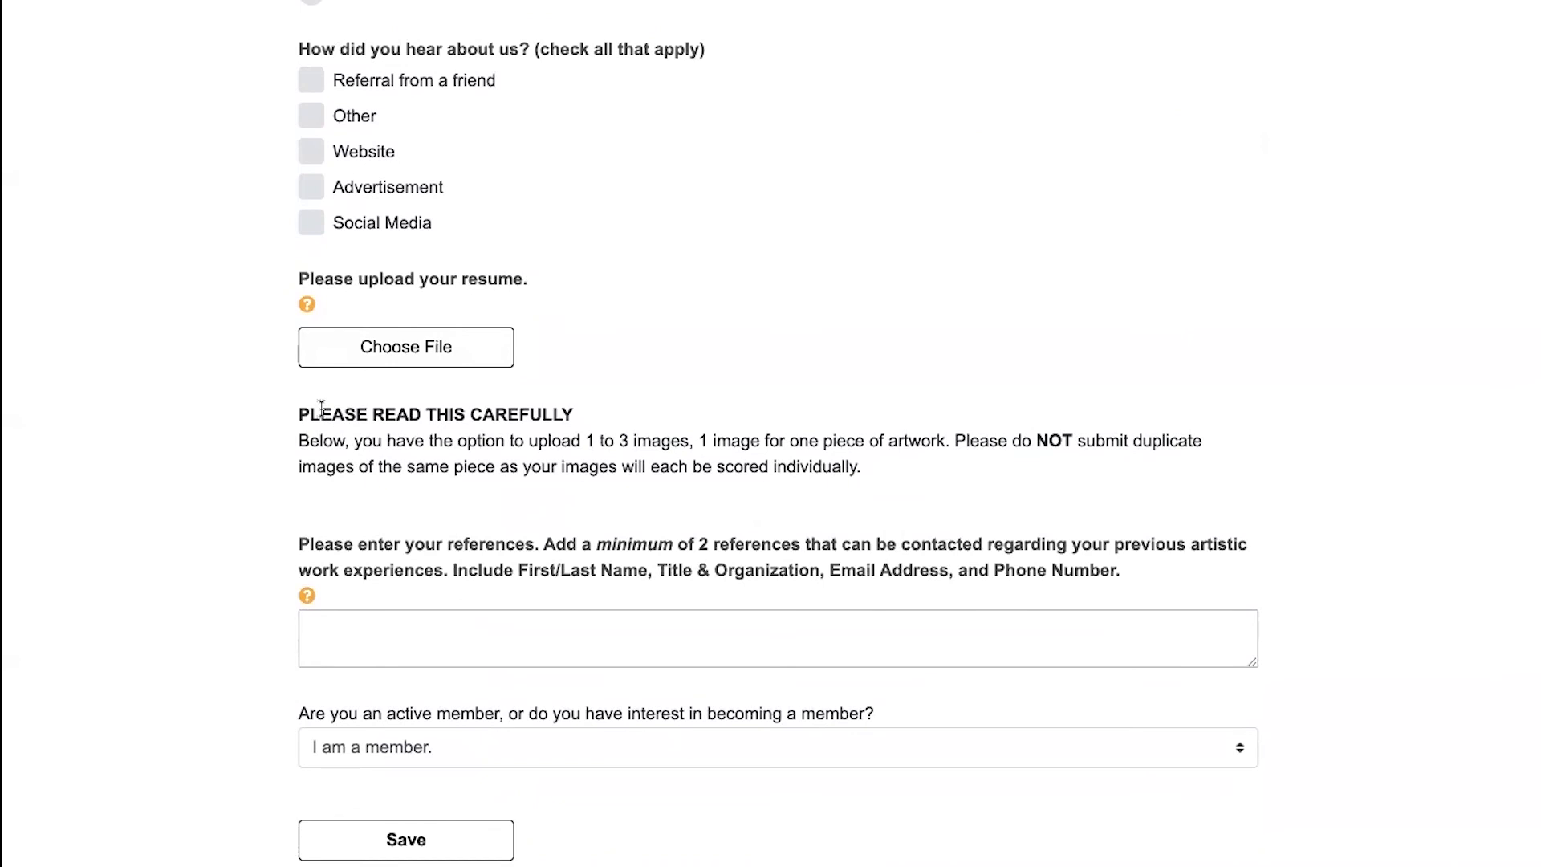
{"action": "scroll", "coordinate": [322, 410], "scroll_direction": "down", "scroll_amount": 3}
{"action": "scroll", "coordinate": [320, 409], "scroll_direction": "up", "scroll_amount": 3}
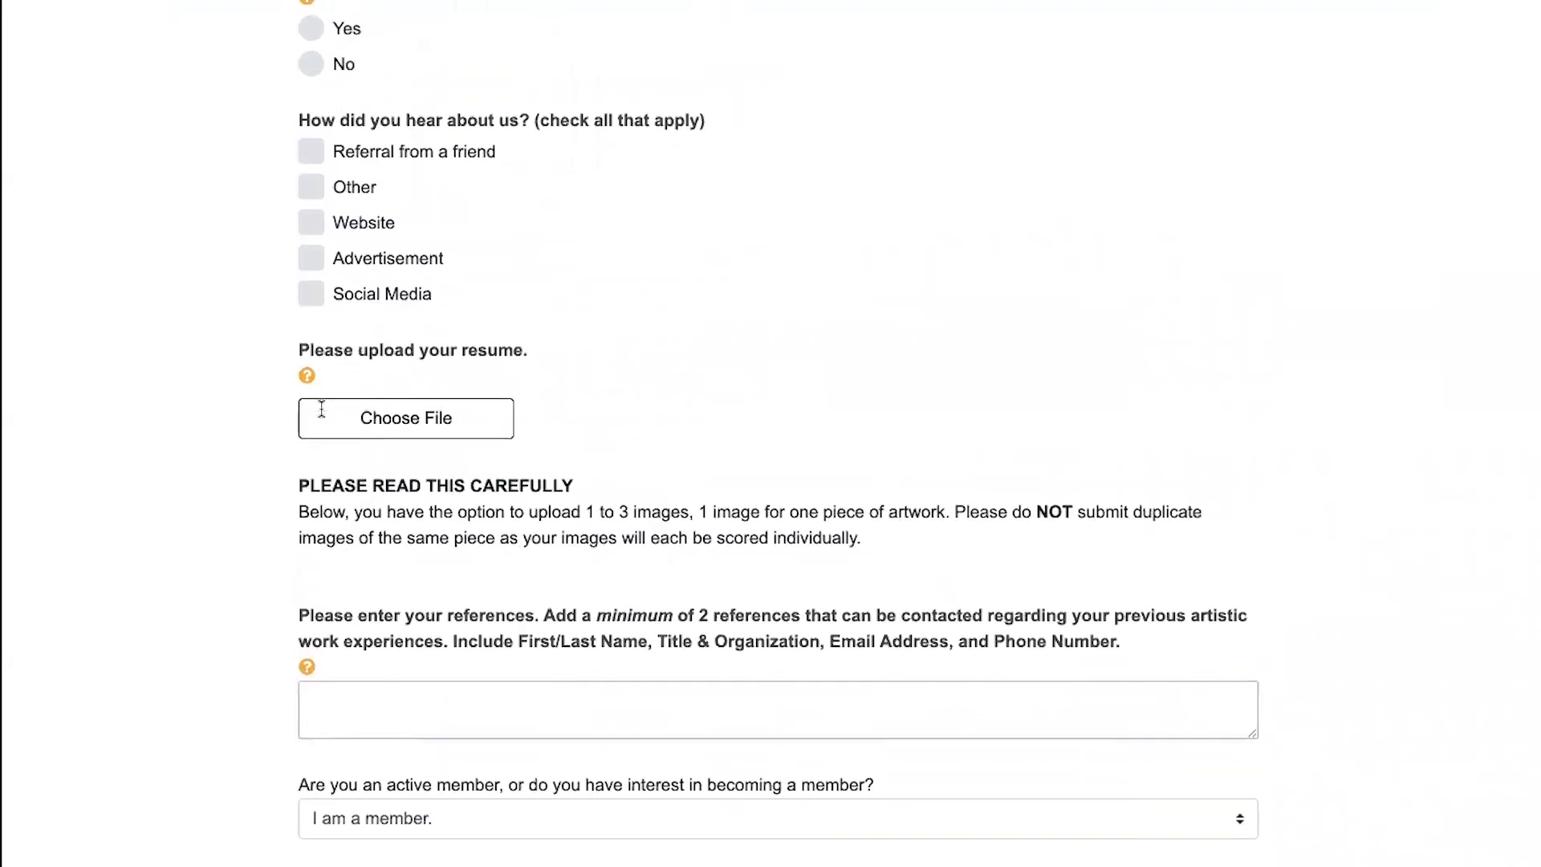
{"action": "scroll", "coordinate": [323, 418], "scroll_direction": "up", "scroll_amount": 1}
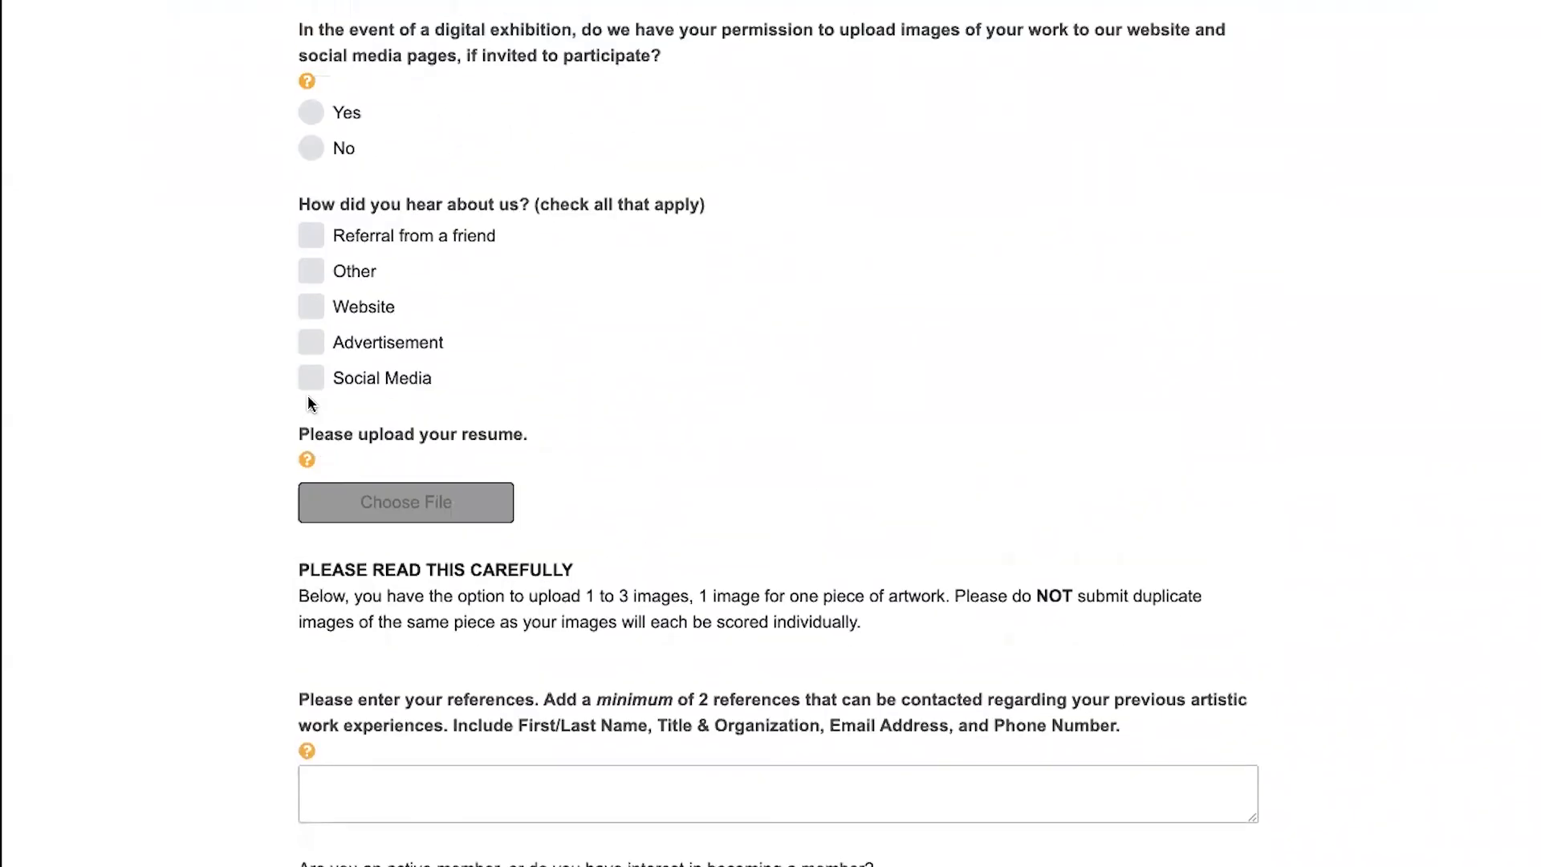
{"action": "left_click", "coordinate": [197, 2]}
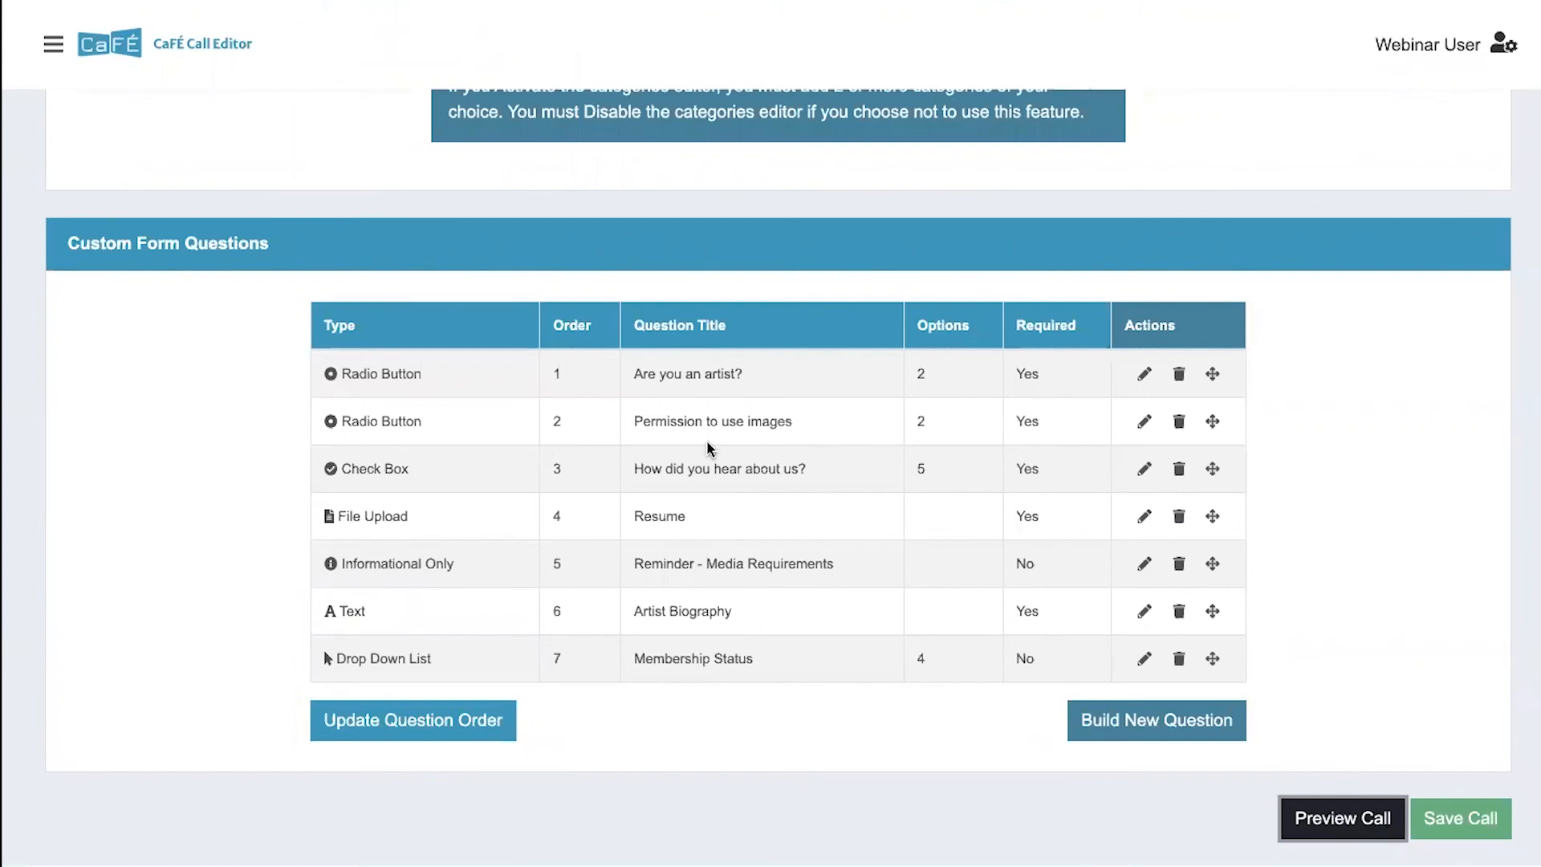
- Open the Product Editor for the call and examine the current products table
{"action": "scroll", "coordinate": [708, 448], "scroll_direction": "up", "scroll_amount": 5}
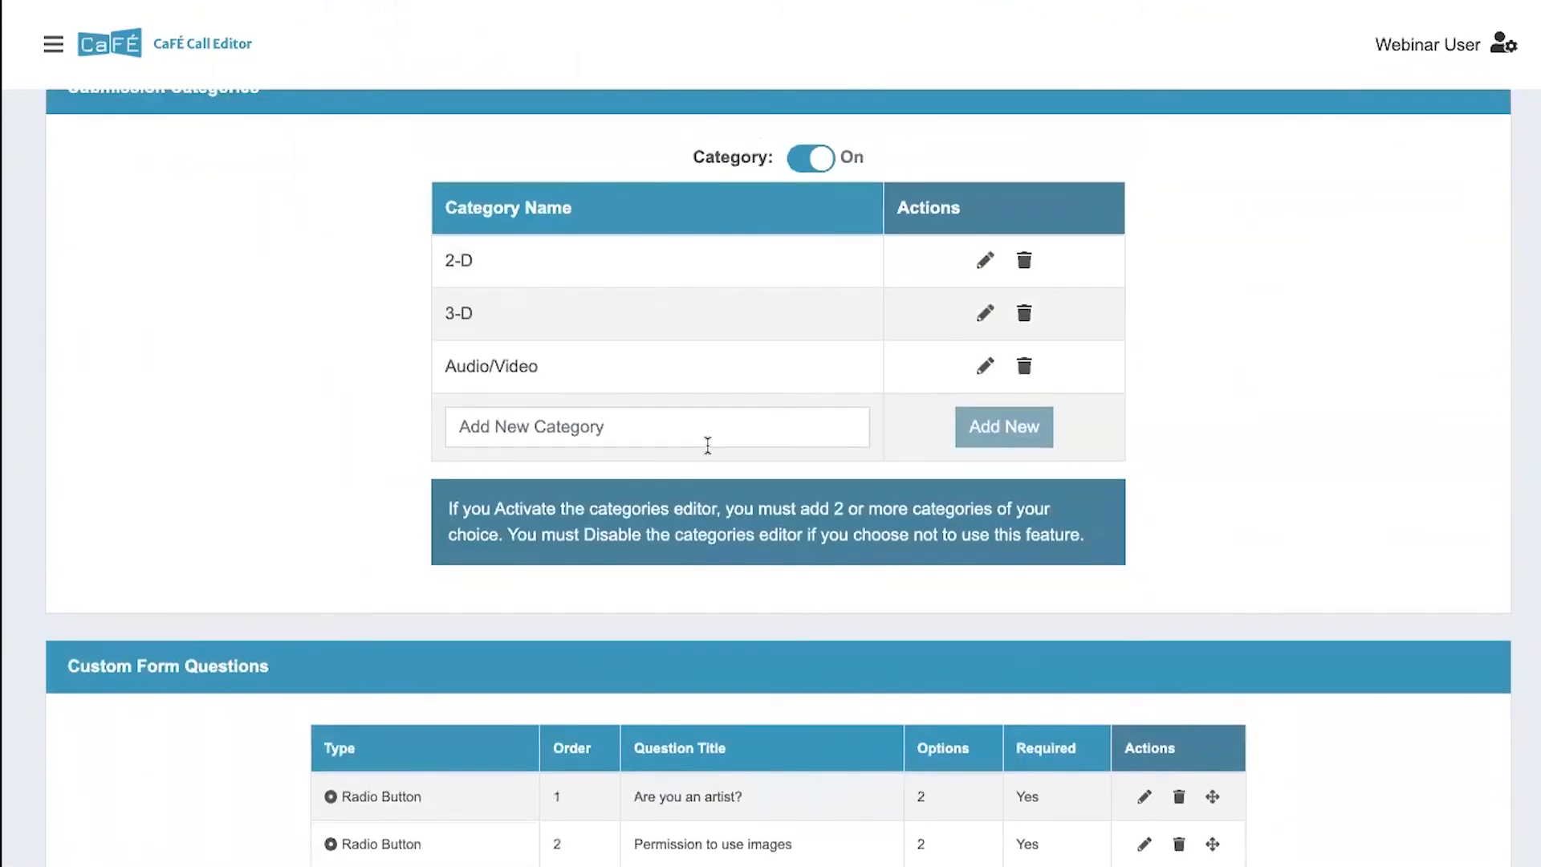
{"action": "scroll", "coordinate": [708, 446], "scroll_direction": "up", "scroll_amount": 10}
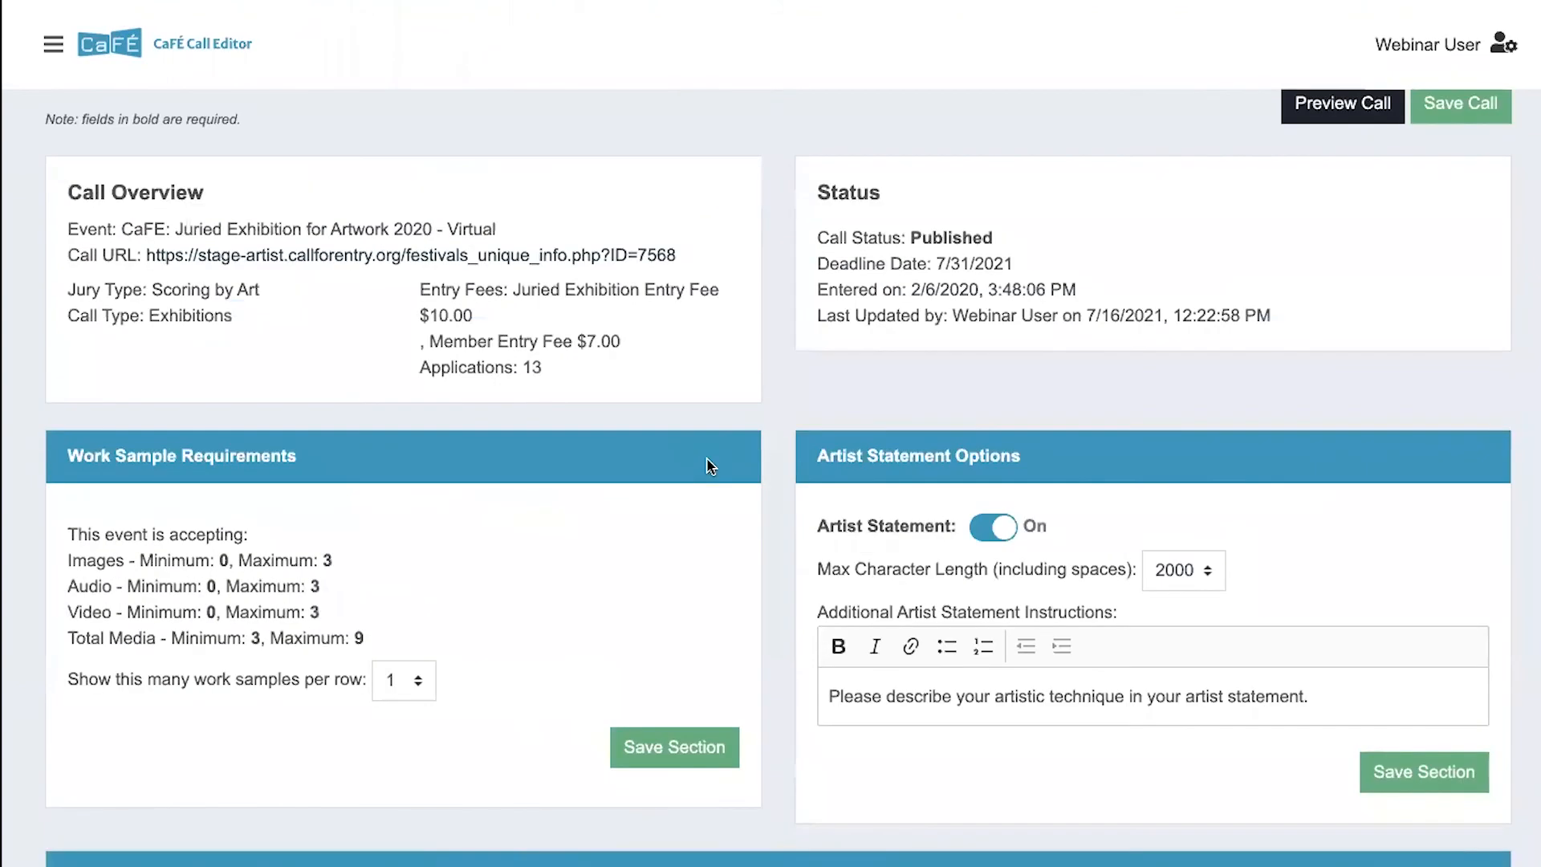
{"action": "scroll", "coordinate": [708, 465], "scroll_direction": "up", "scroll_amount": 2}
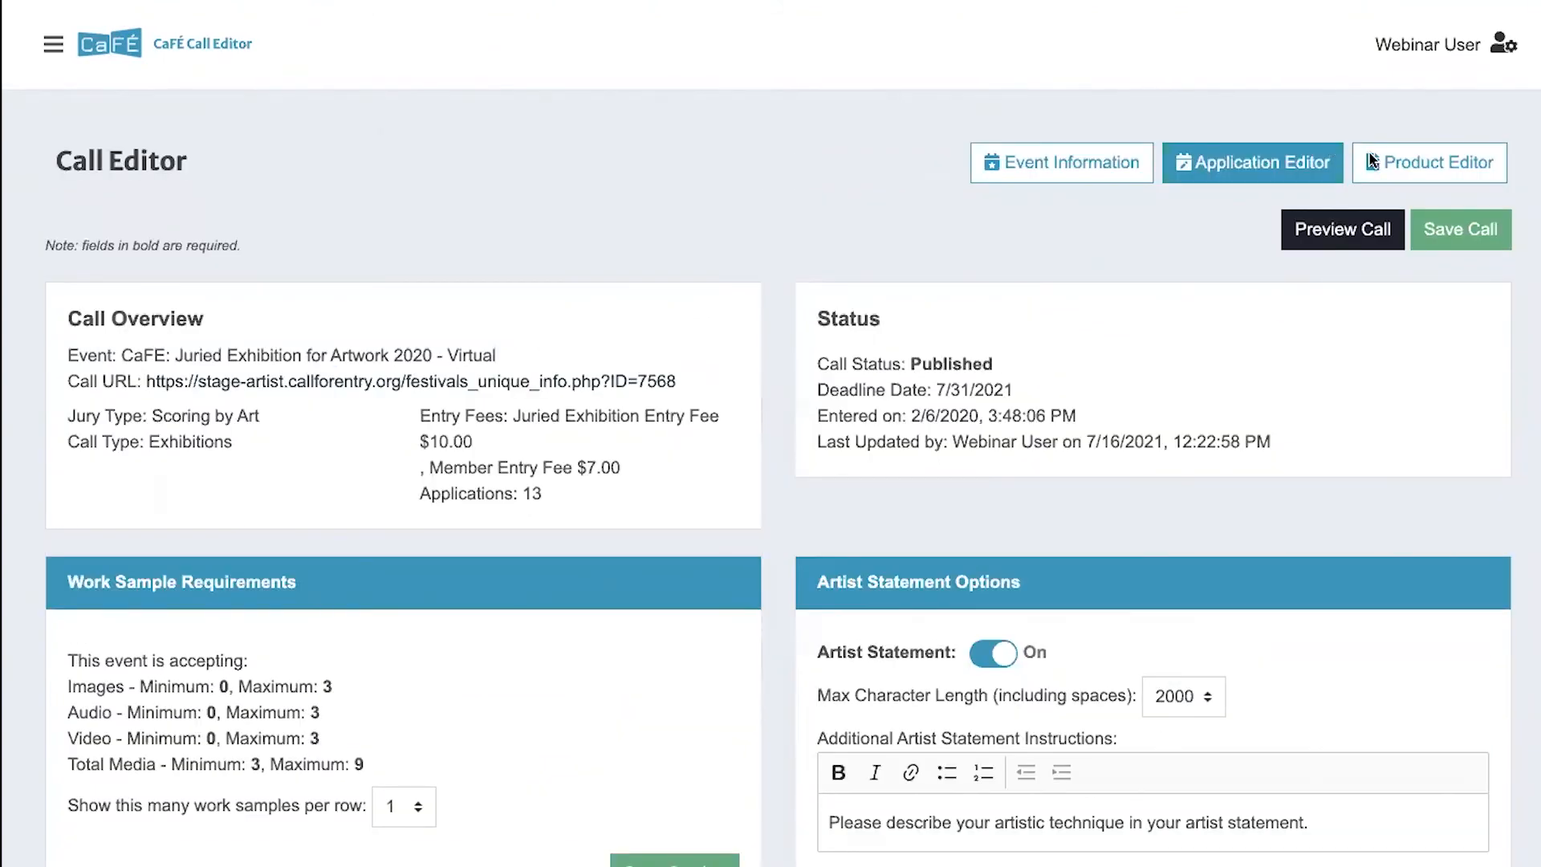
{"action": "left_click", "coordinate": [1431, 169]}
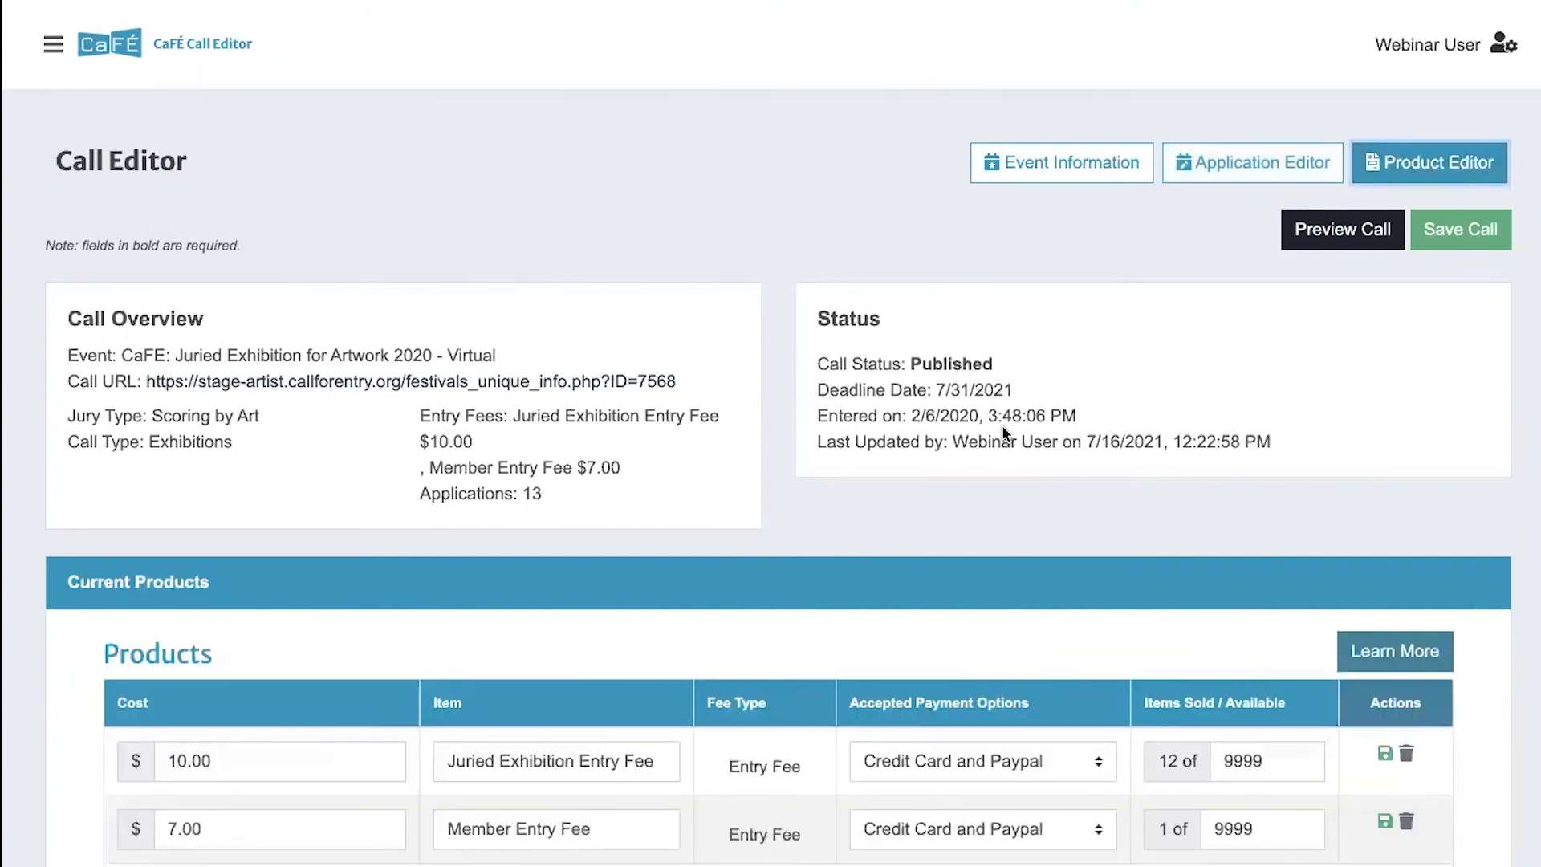
{"action": "scroll", "coordinate": [1002, 425], "scroll_direction": "down", "scroll_amount": 2}
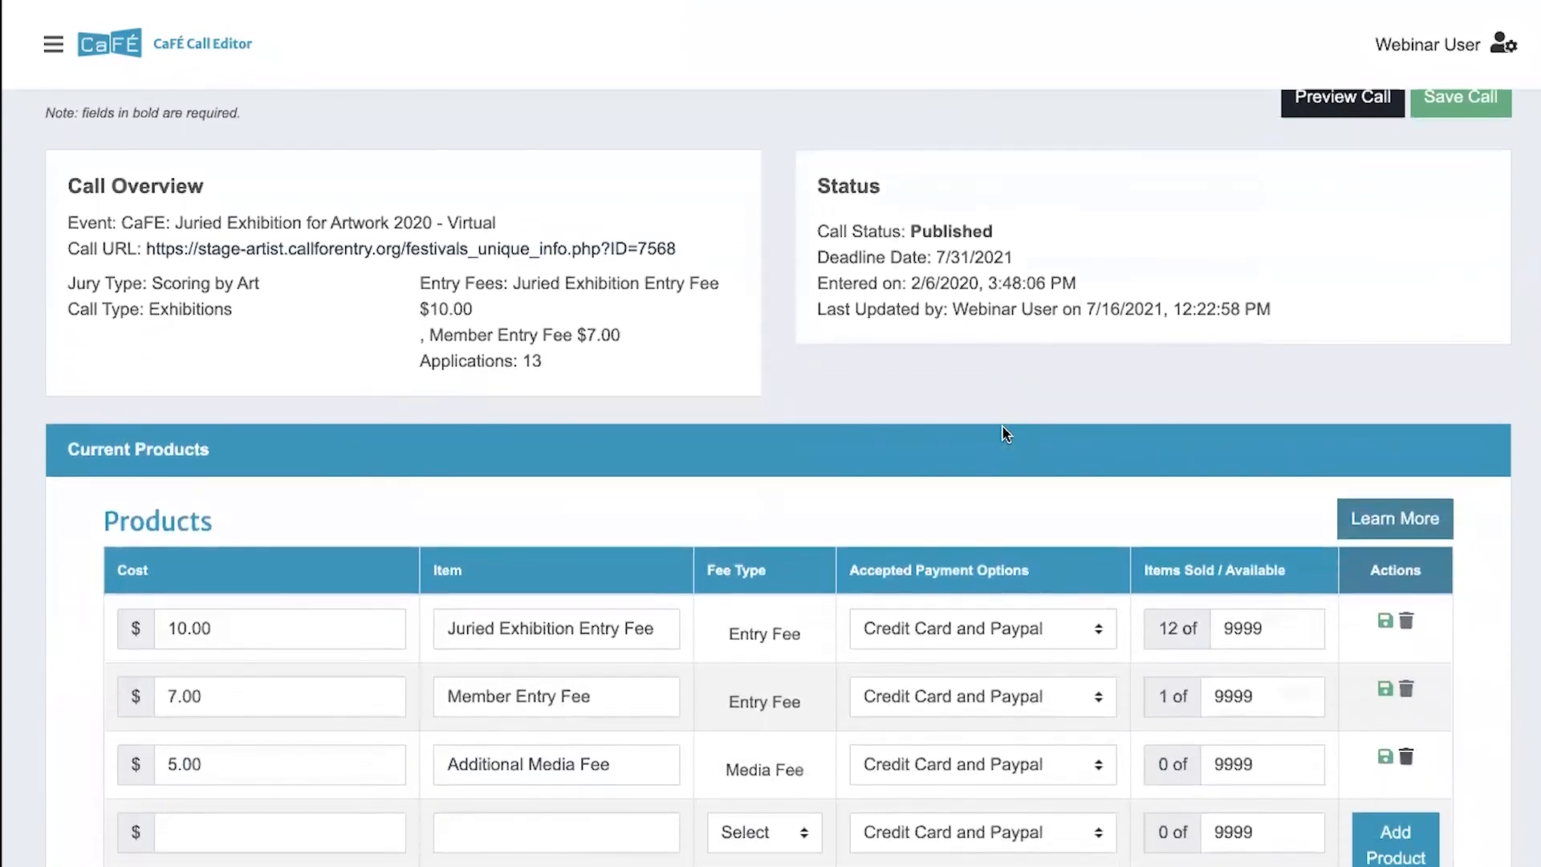
{"action": "scroll", "coordinate": [1004, 434], "scroll_direction": "down", "scroll_amount": 2}
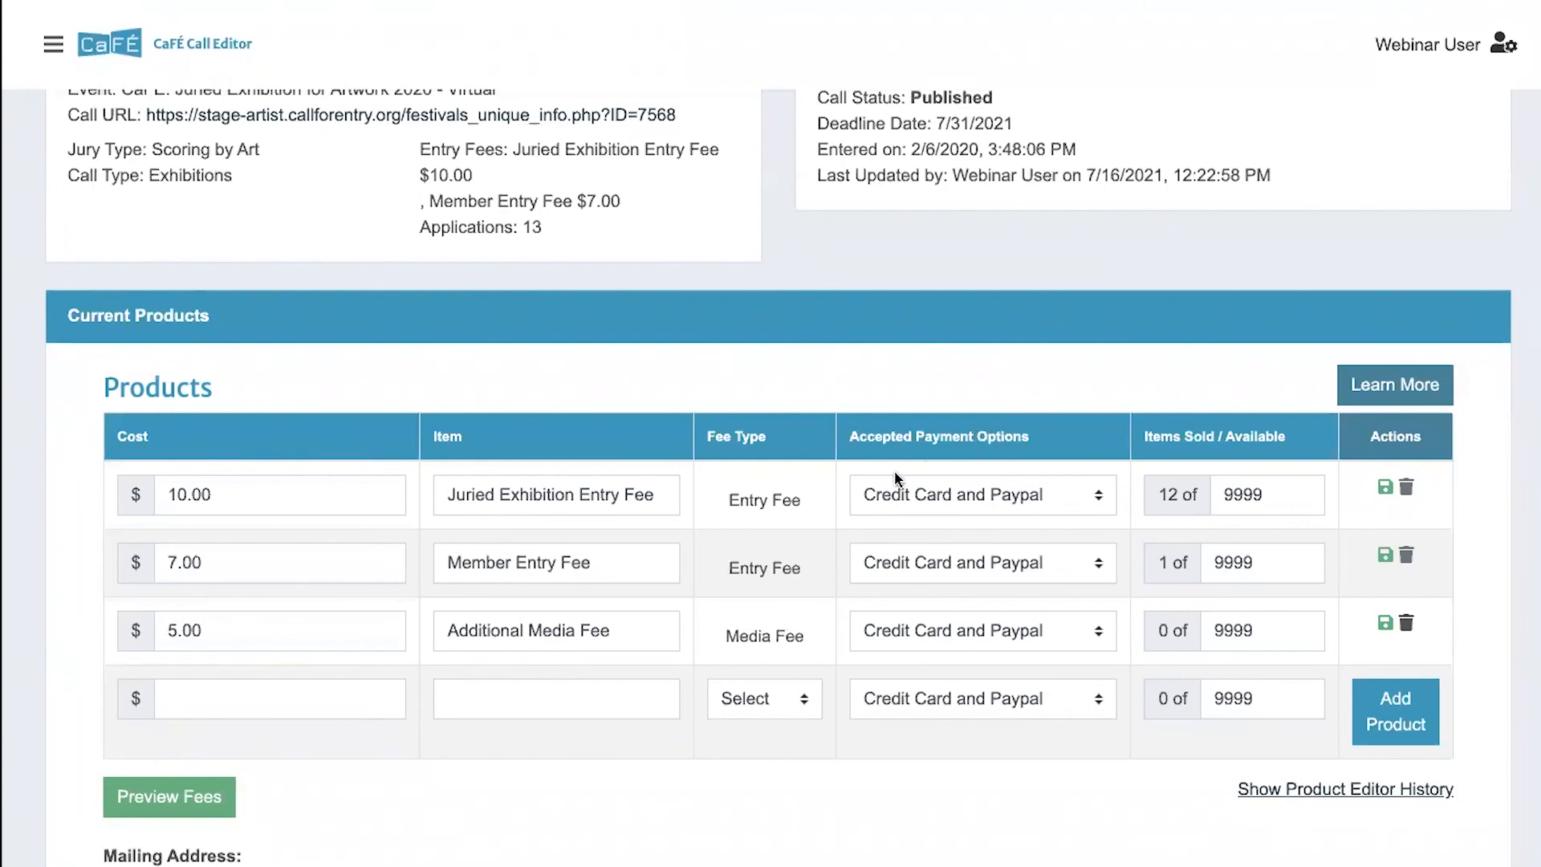
{"action": "scroll", "coordinate": [894, 470], "scroll_direction": "down", "scroll_amount": 1}
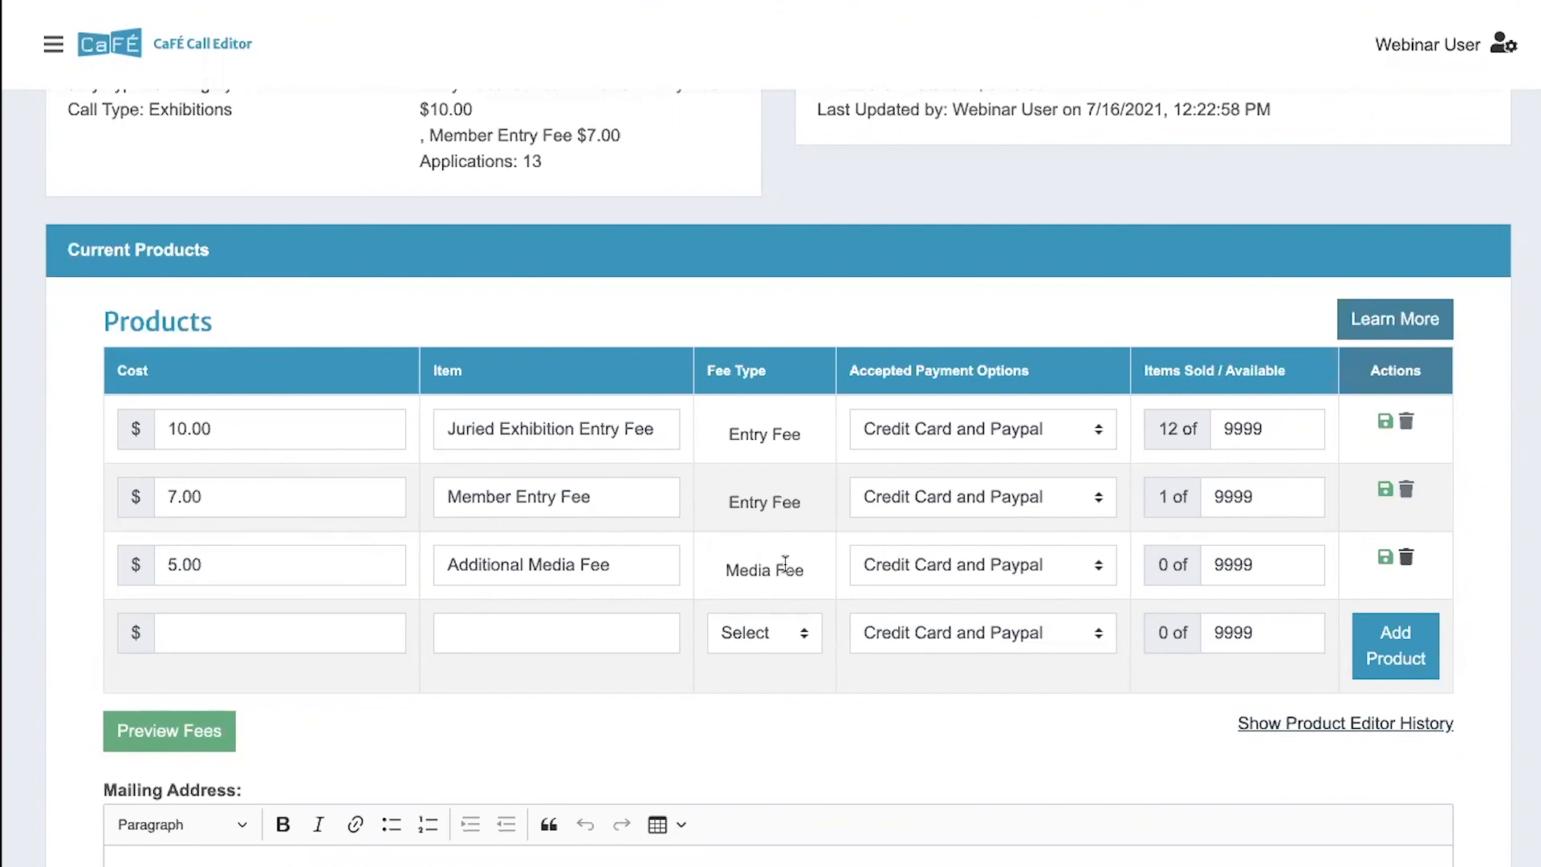
- Check the fee type choices for a new product and the accepted payment options of the Juried Exhibition Entry Fee
{"action": "left_click", "coordinate": [764, 632]}
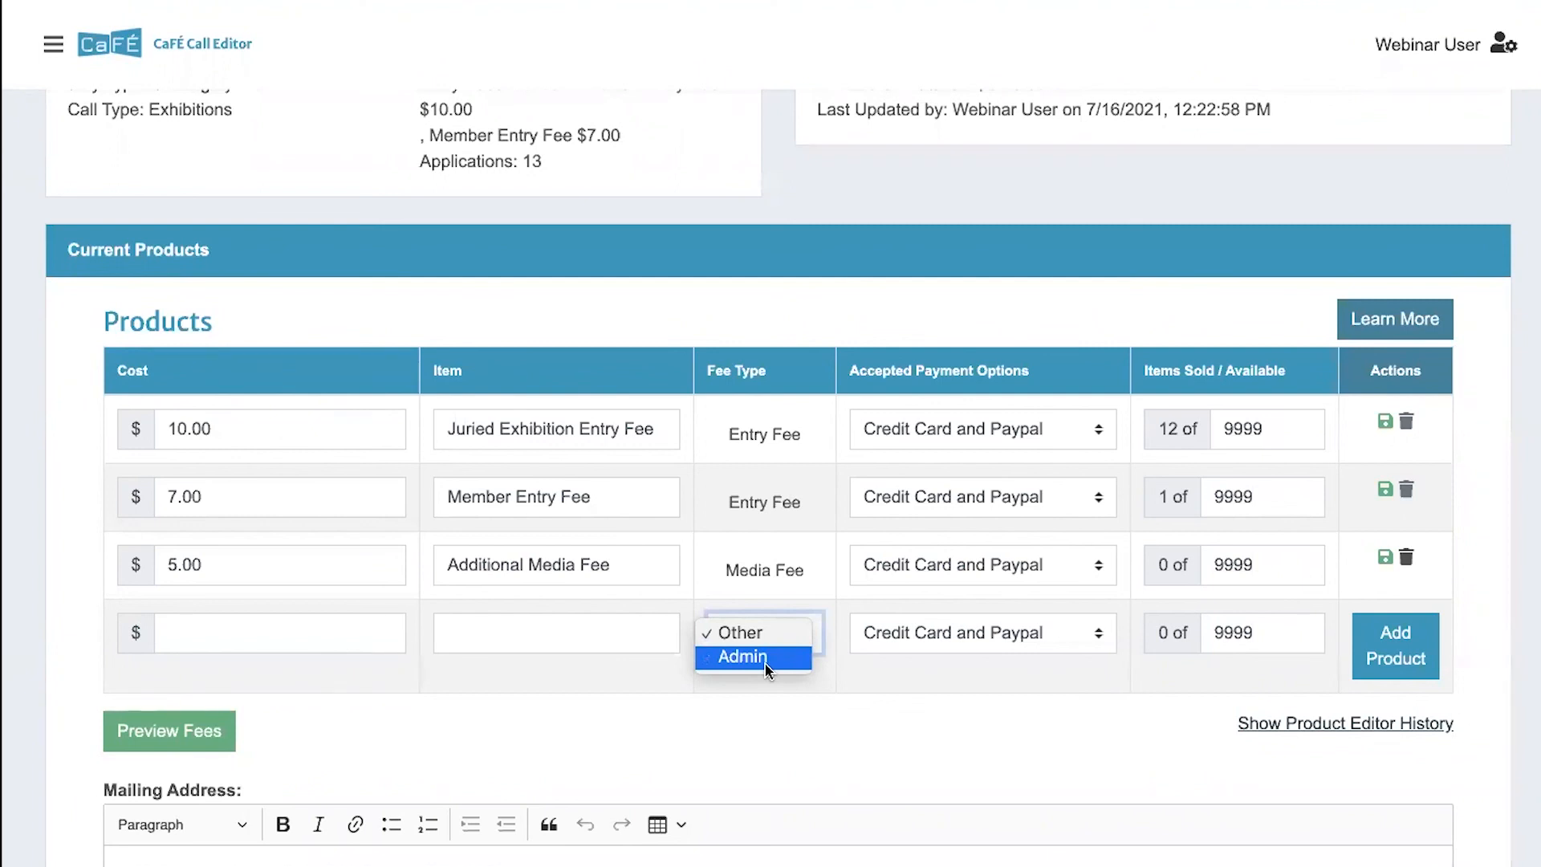
{"action": "left_click", "coordinate": [820, 677]}
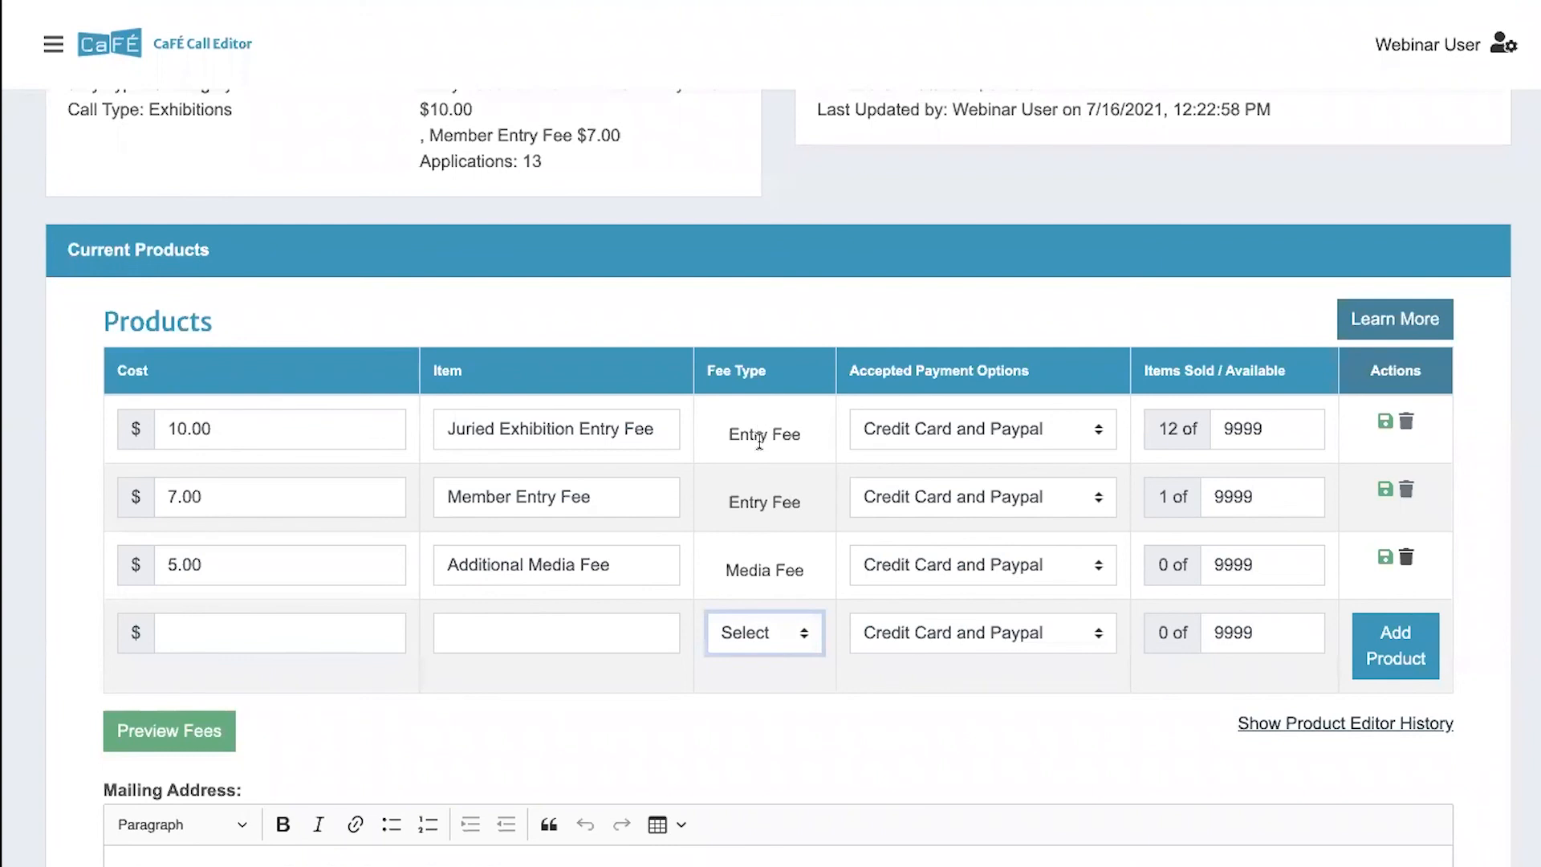
{"action": "left_click", "coordinate": [971, 447]}
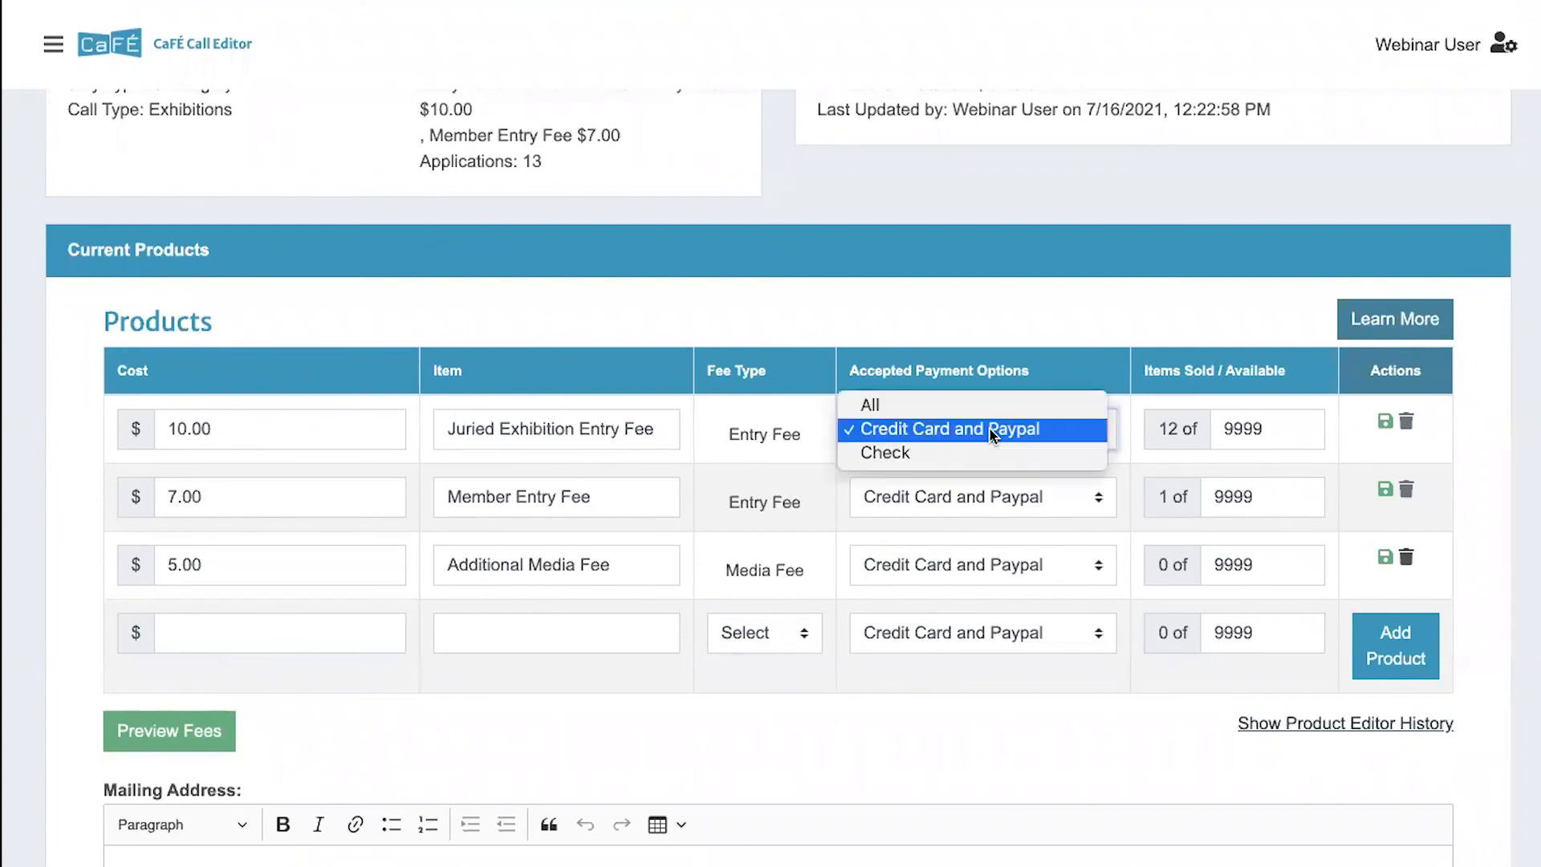
{"action": "left_click", "coordinate": [1246, 397]}
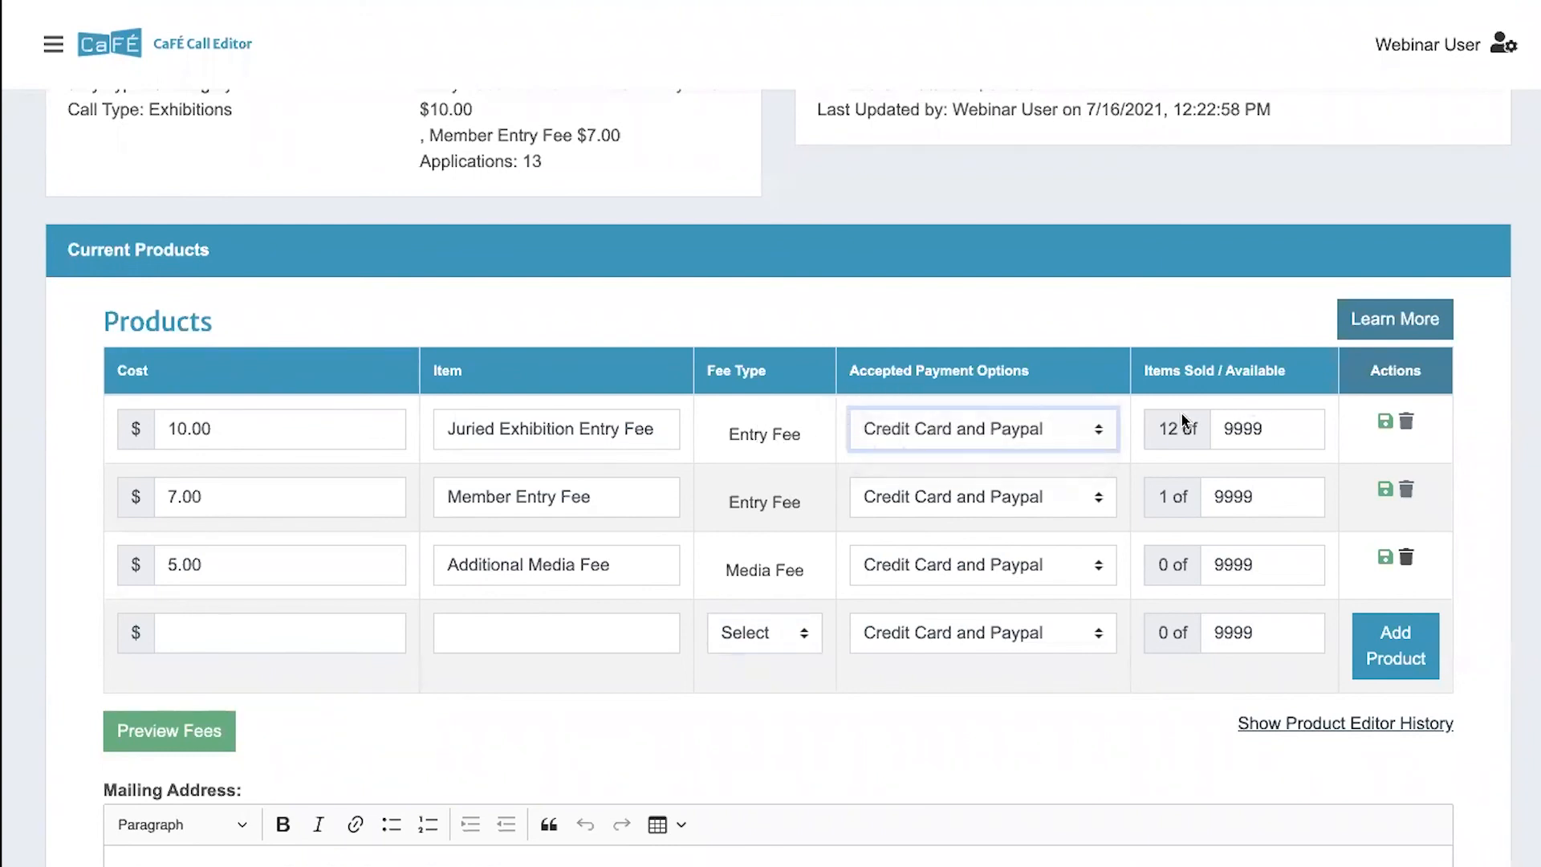
- Inspect the sold and available quantities of the Juried Exhibition Entry Fee, and extend the expiring session
{"action": "left_click_drag", "start_coordinate": [1183, 431], "coordinate": [1156, 429]}
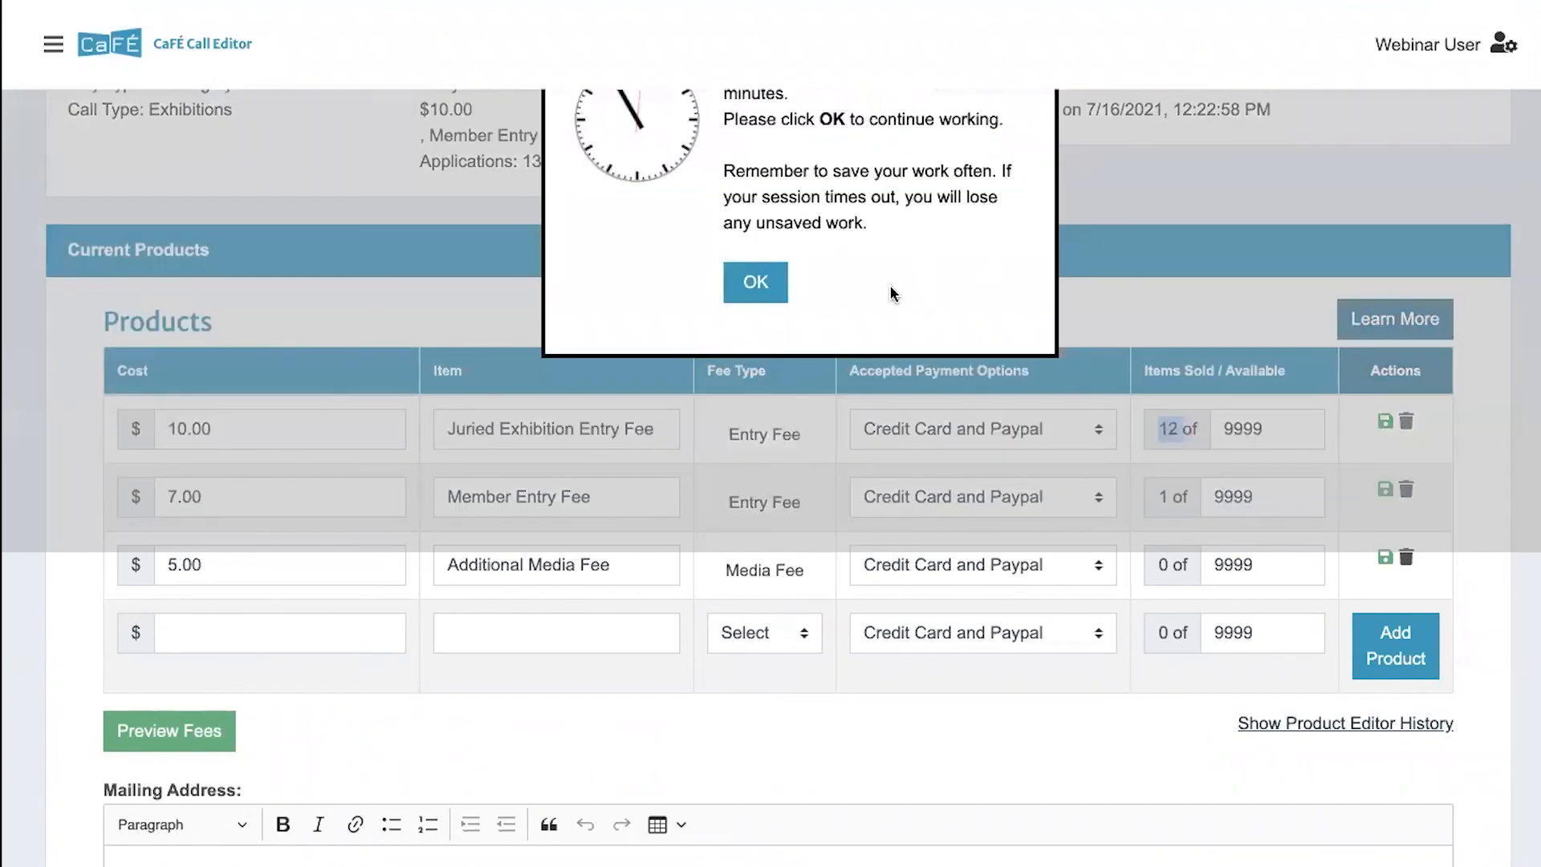
{"action": "scroll", "coordinate": [893, 293], "scroll_direction": "up", "scroll_amount": 1}
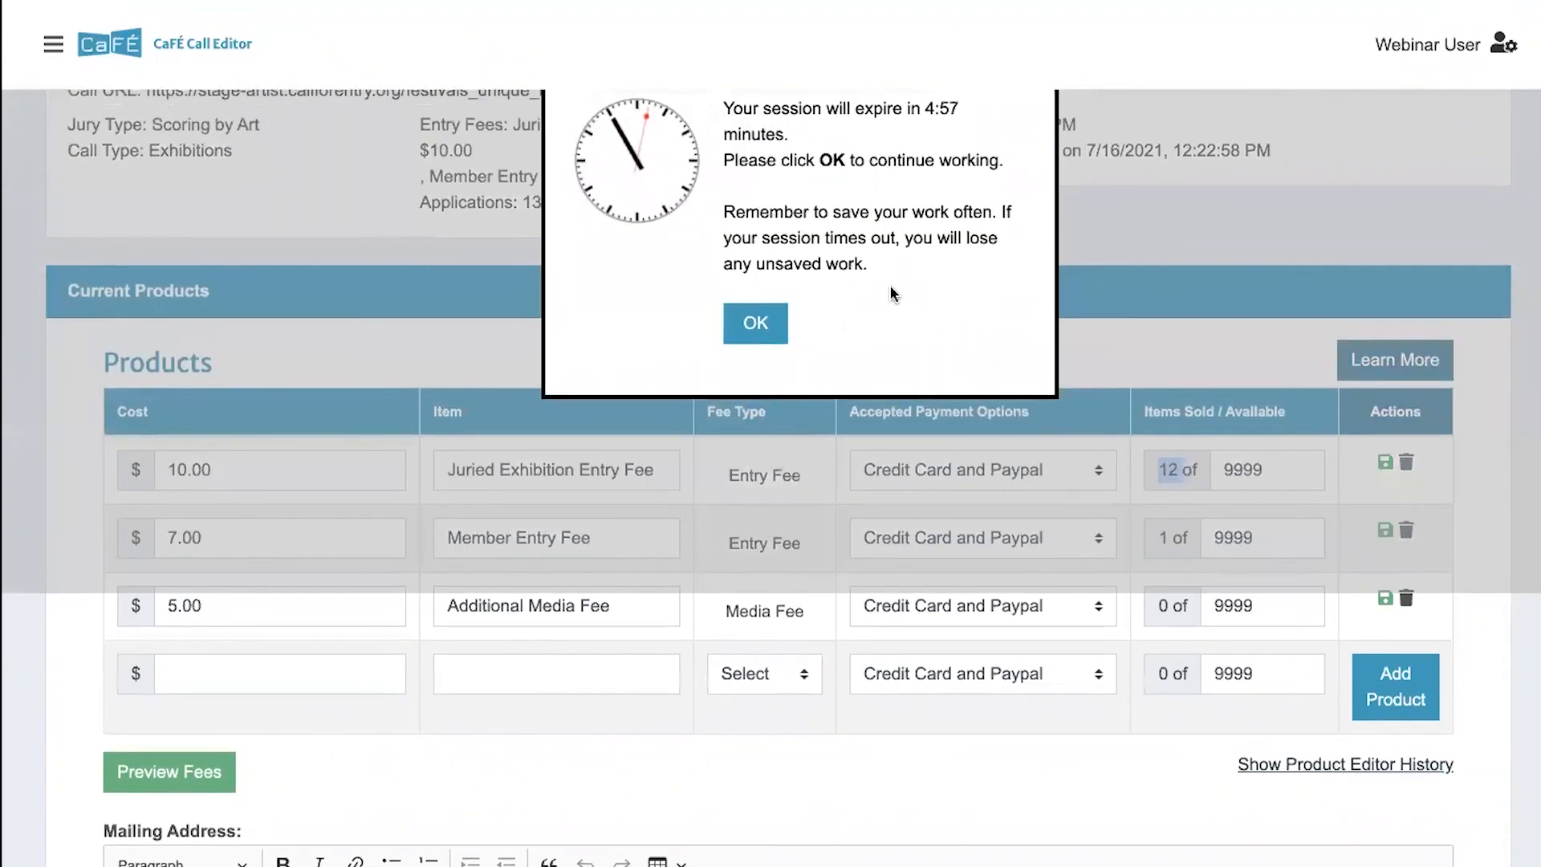
{"action": "left_click", "coordinate": [754, 325]}
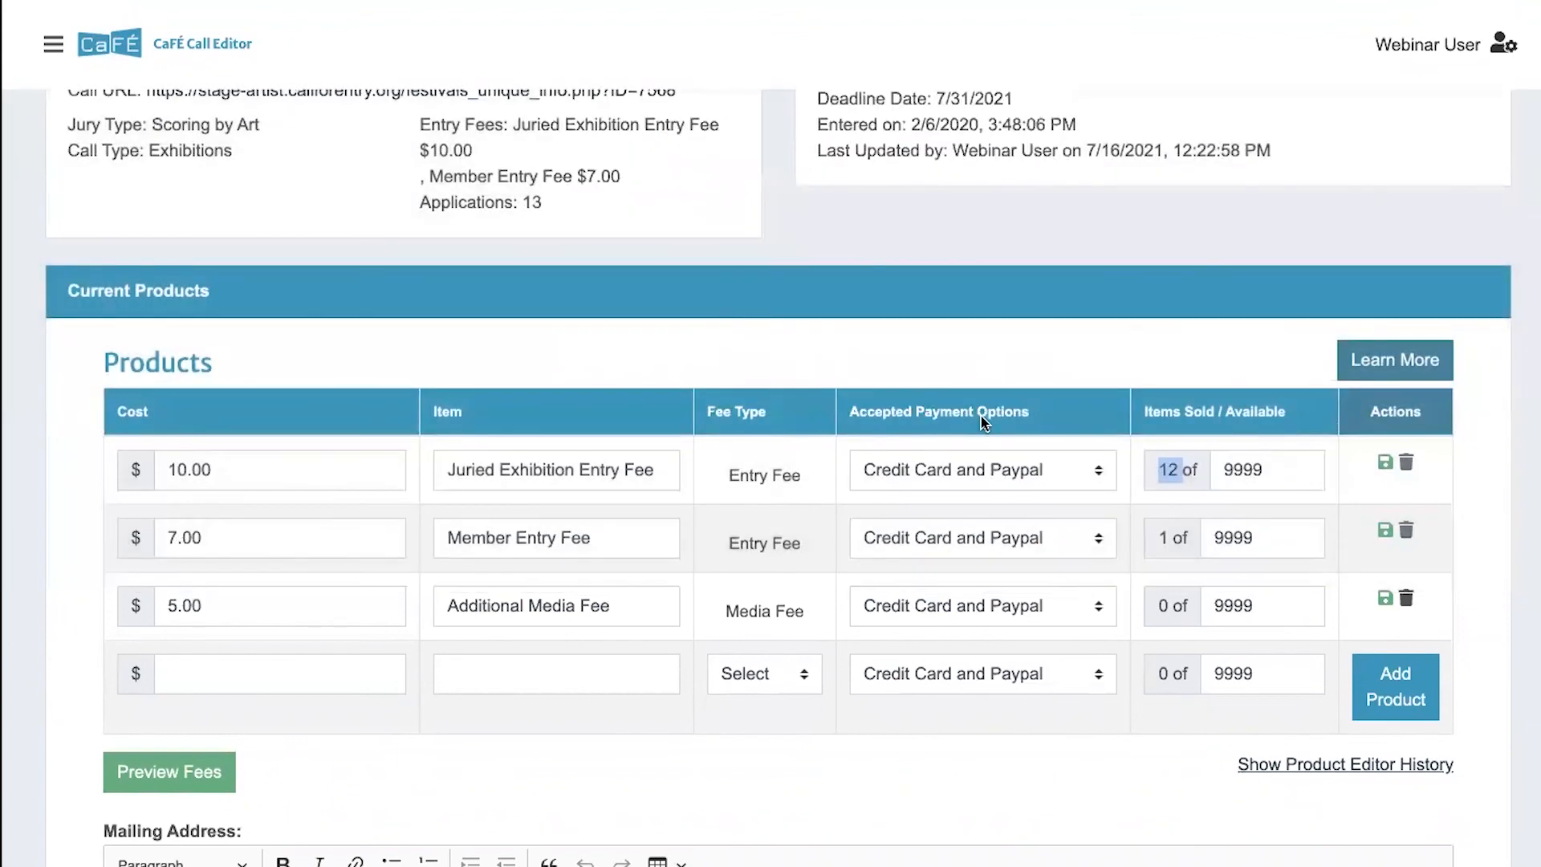
{"action": "left_click_drag", "start_coordinate": [1262, 468], "coordinate": [1221, 467]}
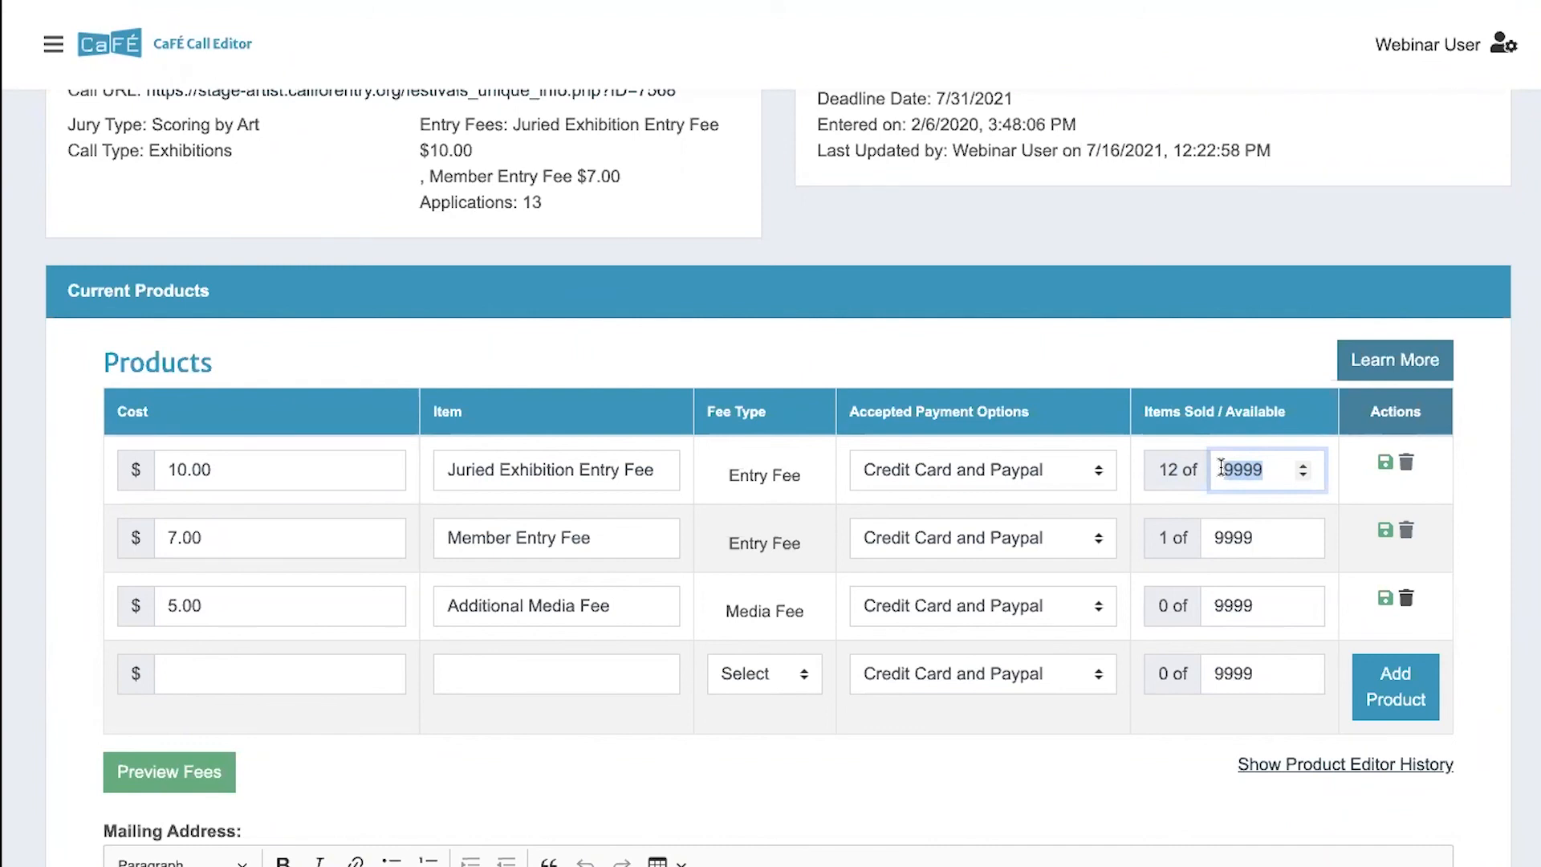
{"action": "left_click", "coordinate": [1368, 488]}
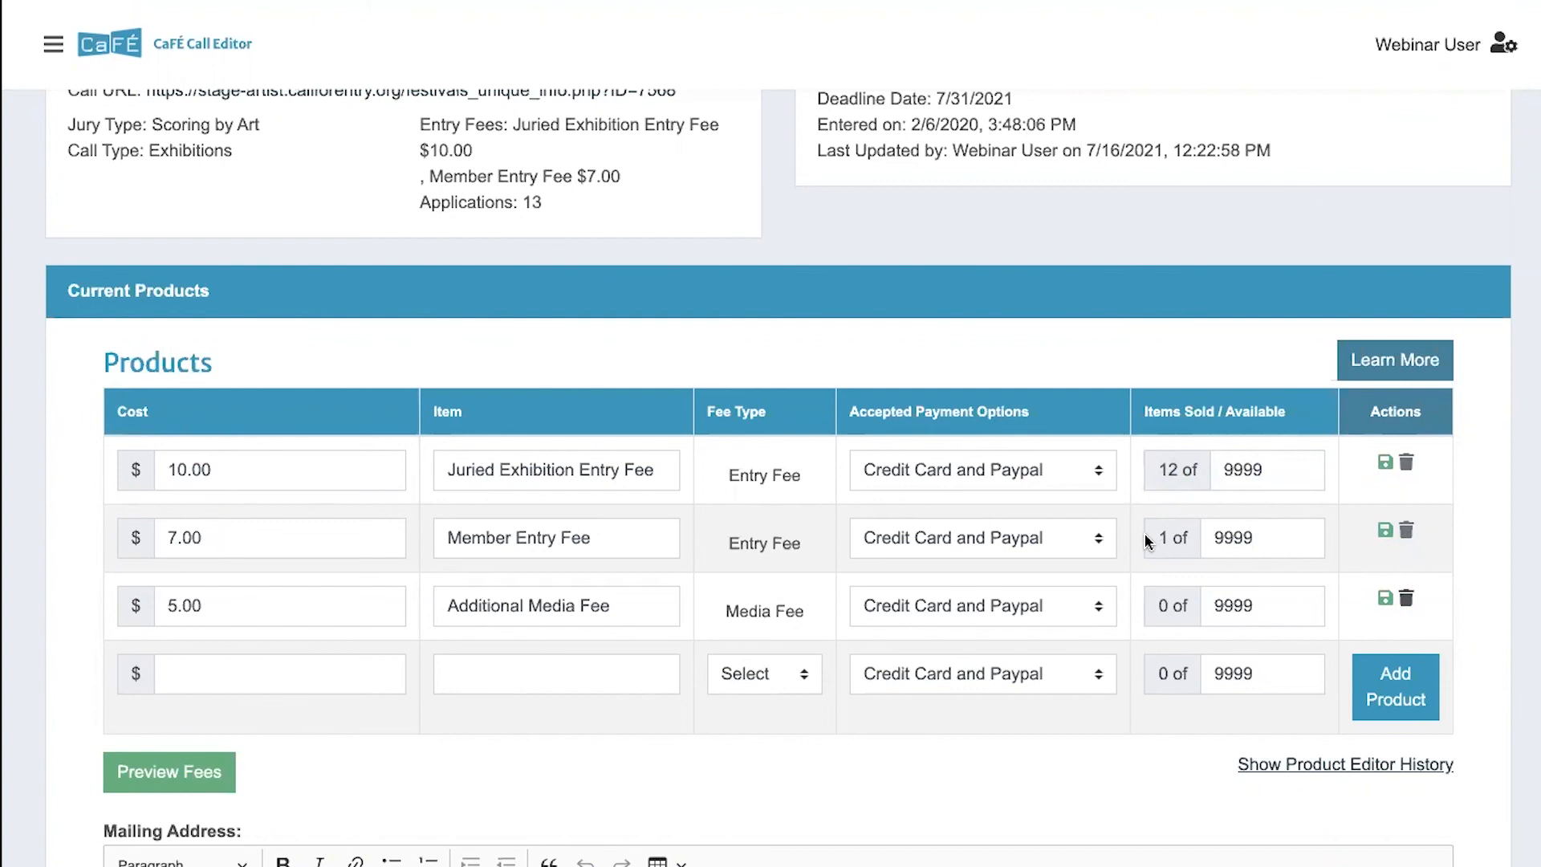
- Preview the fees, examine the media requirements and the entry and media fees, and close the preview
{"action": "scroll", "coordinate": [1148, 540], "scroll_direction": "down", "scroll_amount": 1}
{"action": "left_click", "coordinate": [198, 717]}
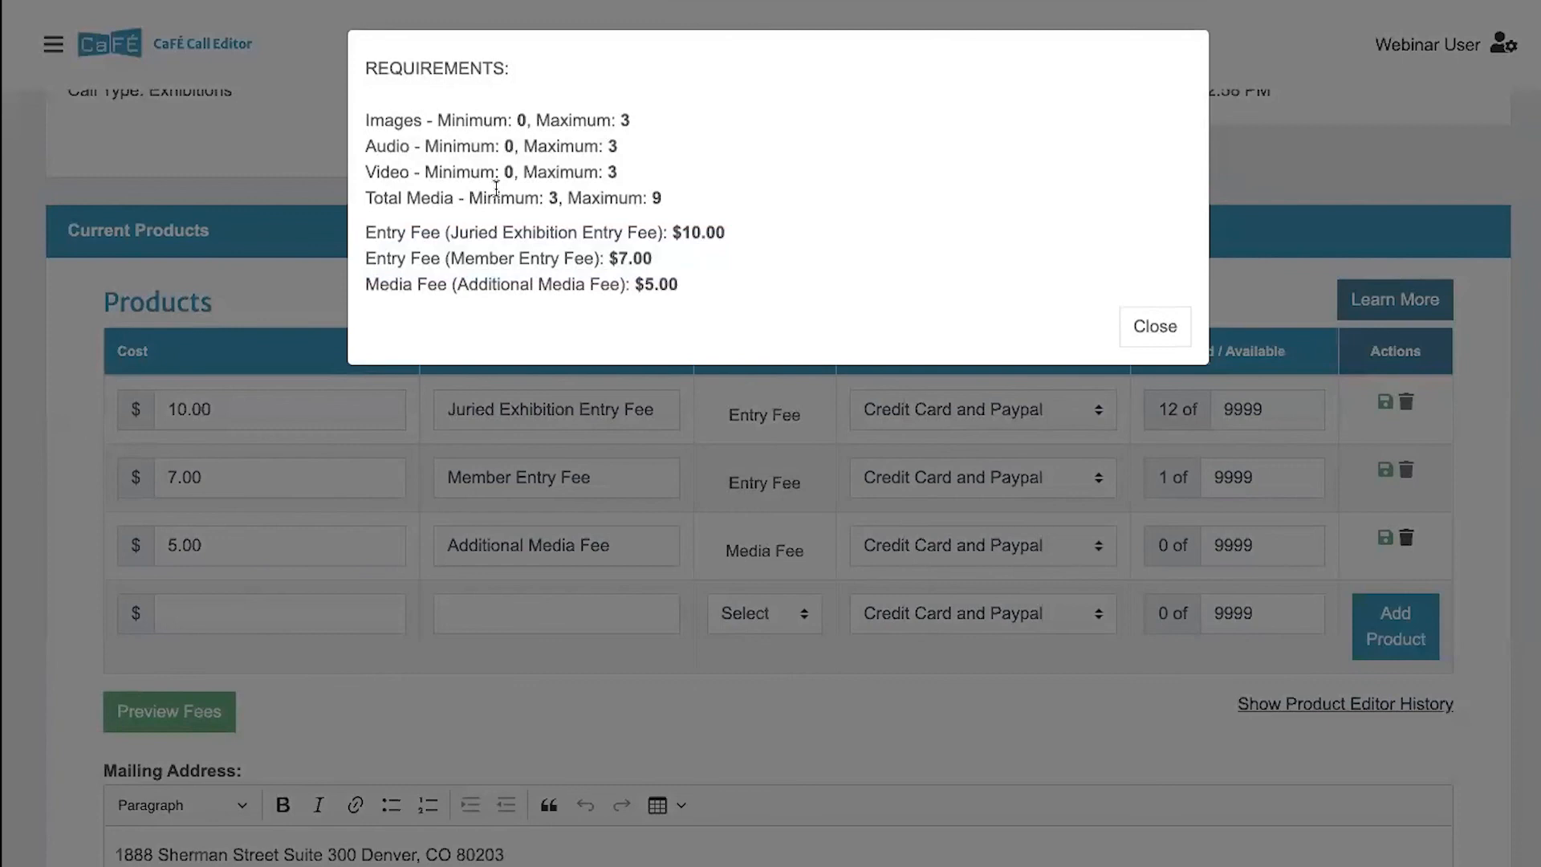
{"action": "left_click_drag", "start_coordinate": [682, 287], "coordinate": [363, 241]}
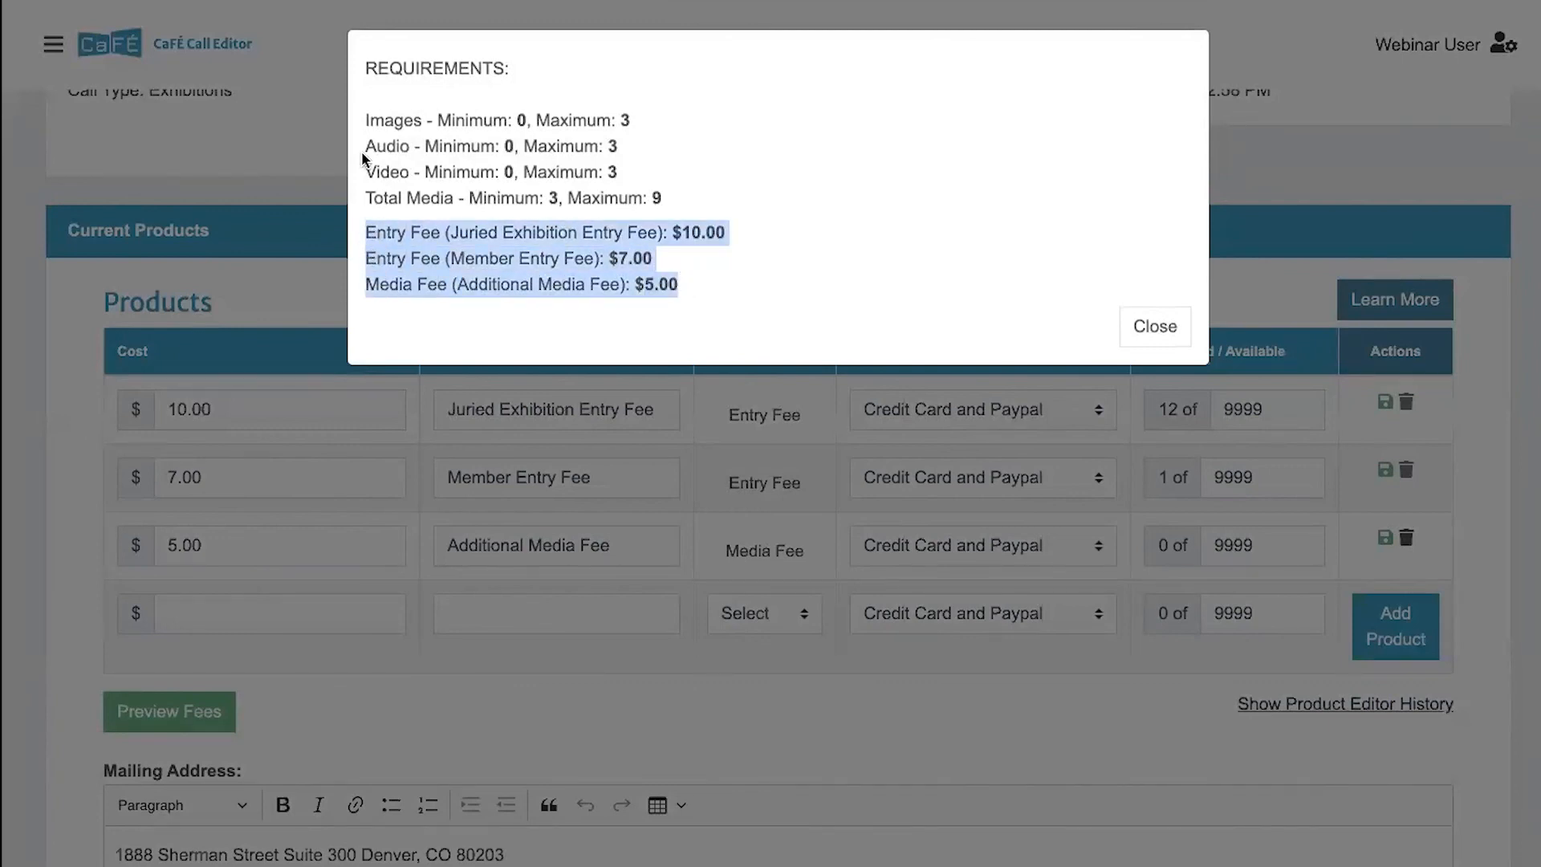
{"action": "left_click_drag", "start_coordinate": [364, 118], "coordinate": [669, 195]}
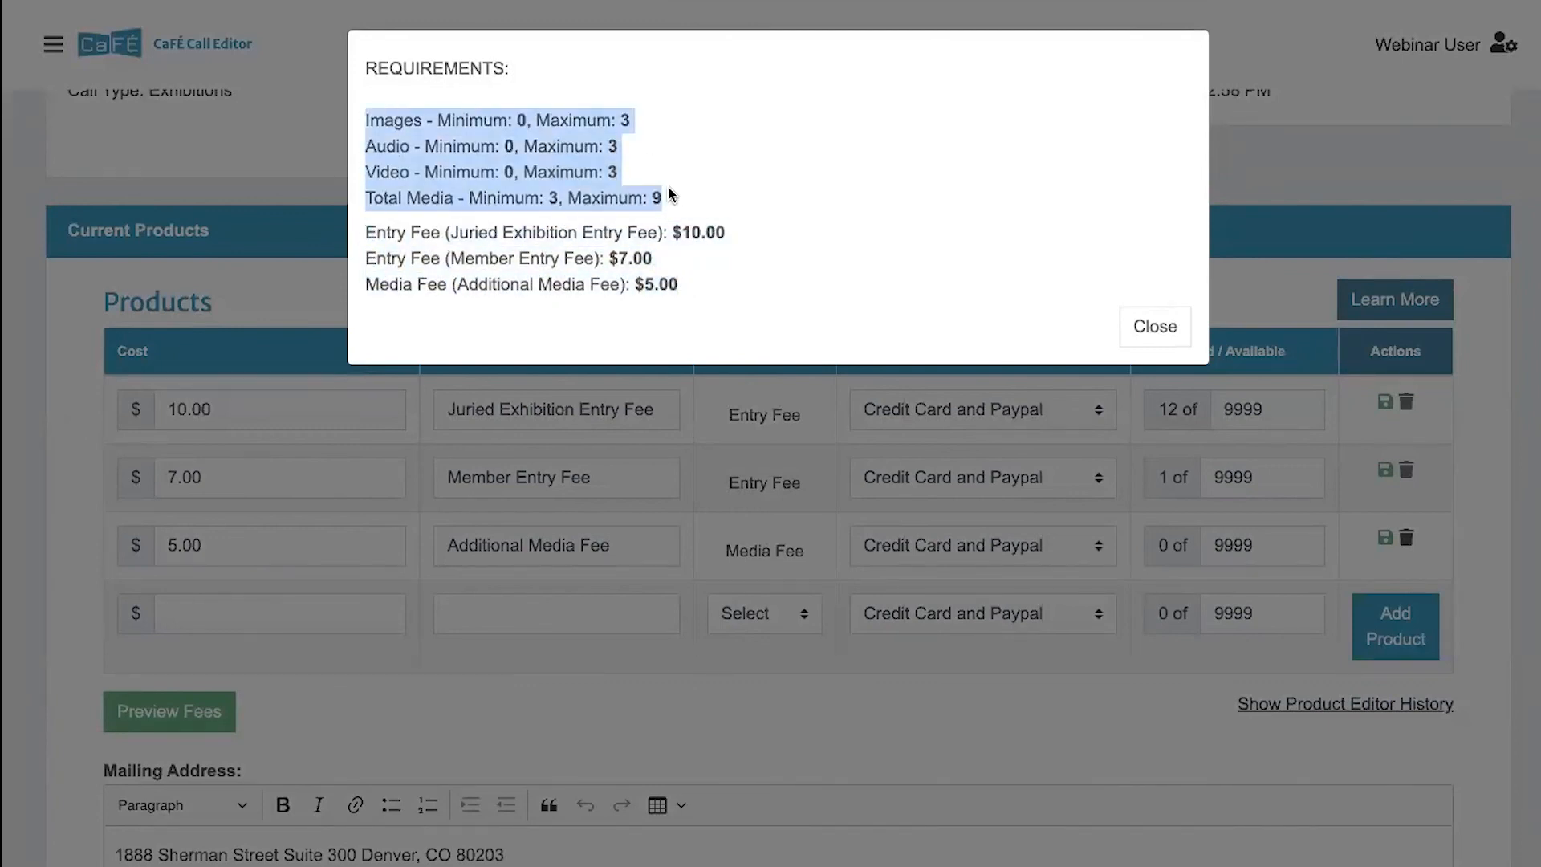
{"action": "left_click", "coordinate": [687, 197]}
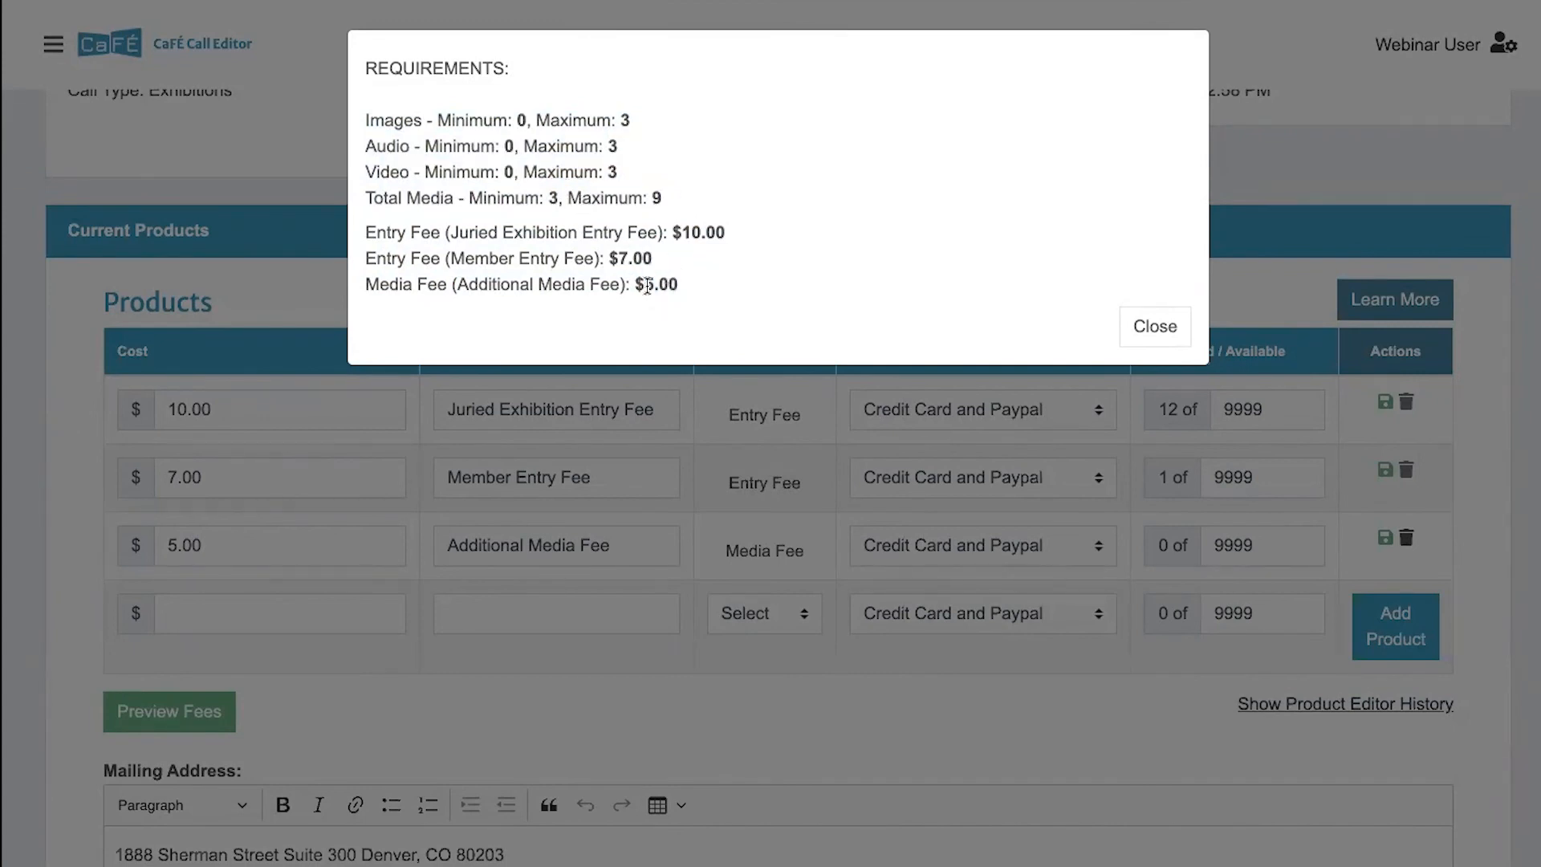
{"action": "left_click_drag", "start_coordinate": [554, 198], "coordinate": [546, 197]}
{"action": "left_click", "coordinate": [647, 285]}
{"action": "left_click", "coordinate": [1156, 329]}
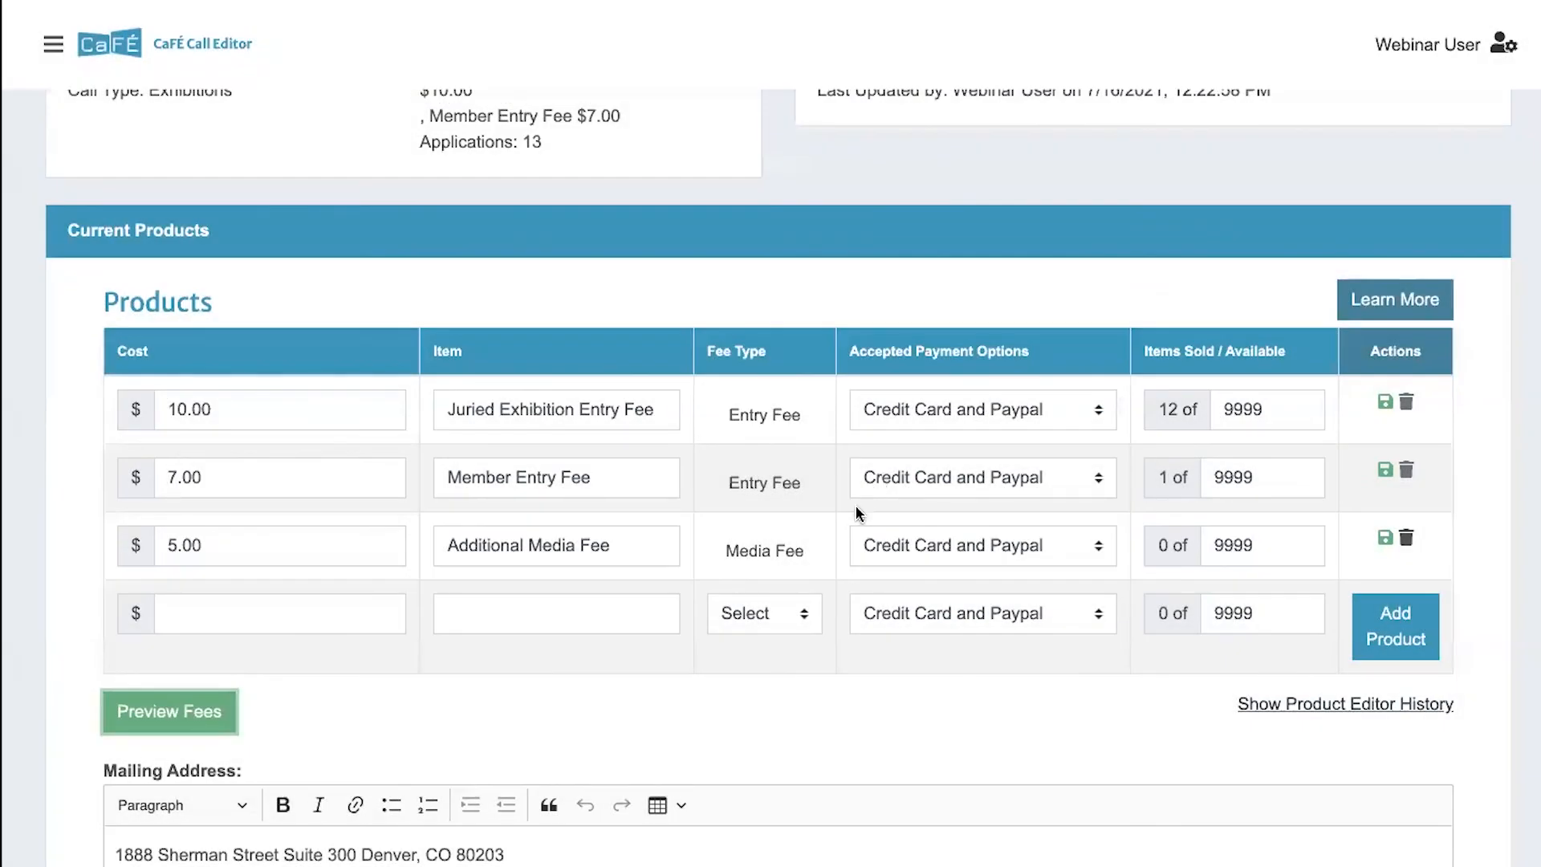
- Check the Juried Exhibition Entry Fee's payment choices again and review the mailing address section
{"action": "scroll", "coordinate": [855, 509], "scroll_direction": "down", "scroll_amount": 1}
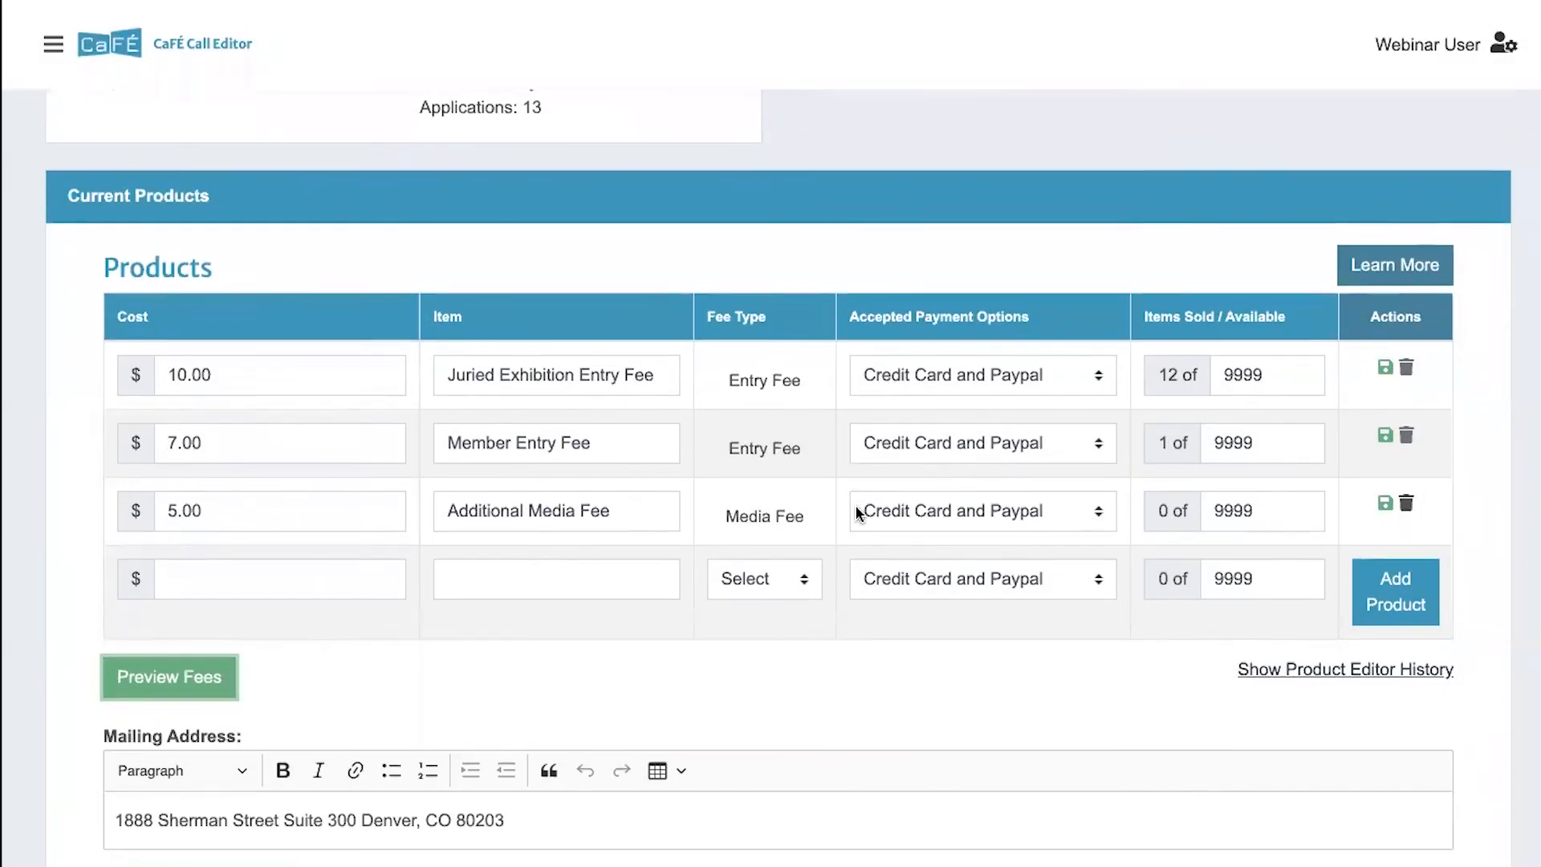
{"action": "scroll", "coordinate": [856, 509], "scroll_direction": "down", "scroll_amount": 3}
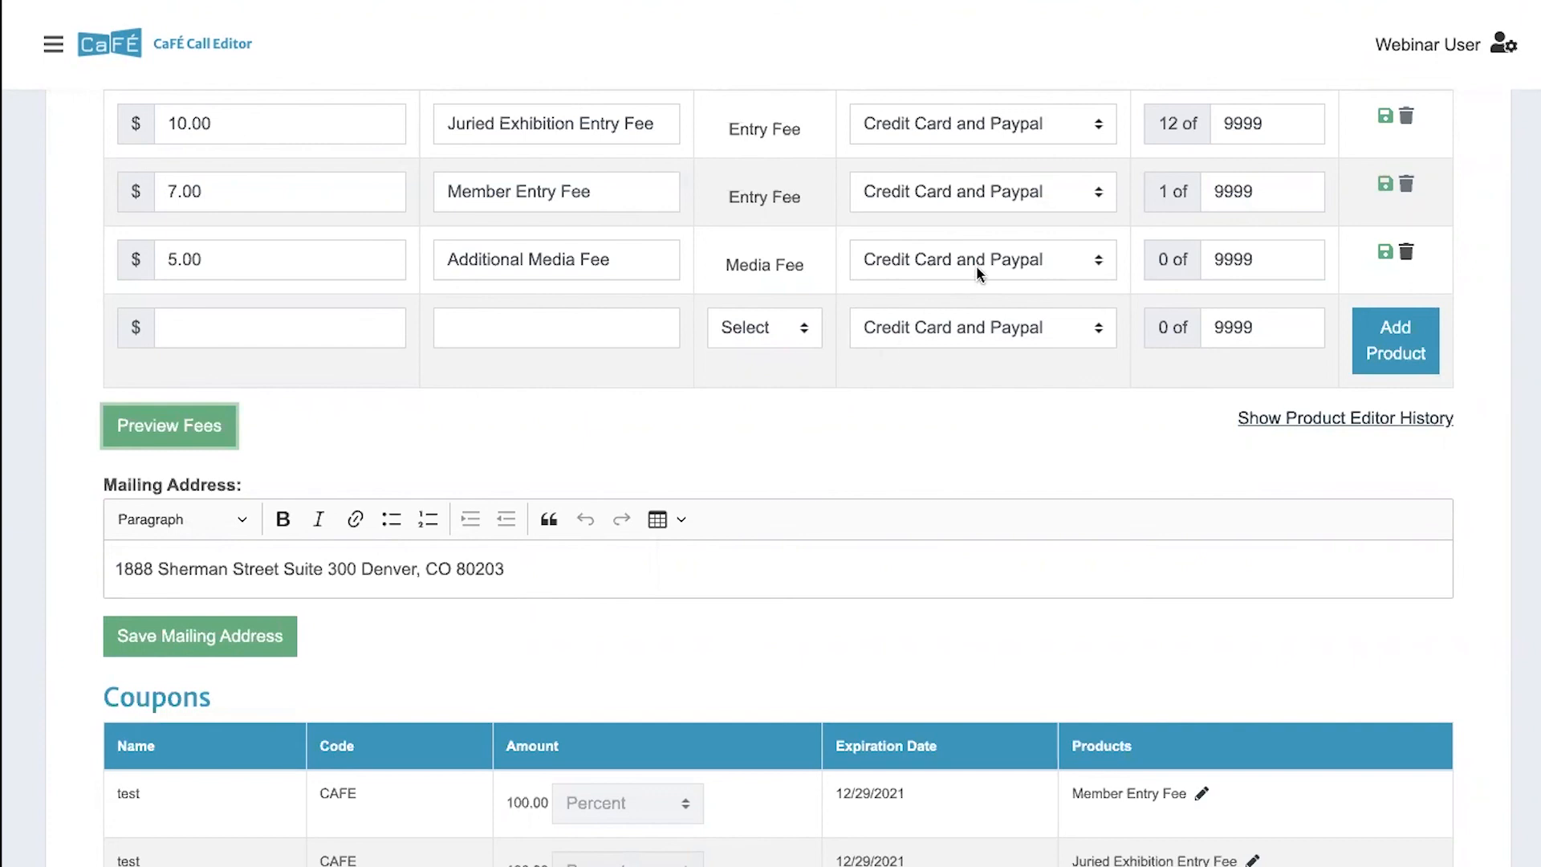
{"action": "left_click", "coordinate": [985, 126]}
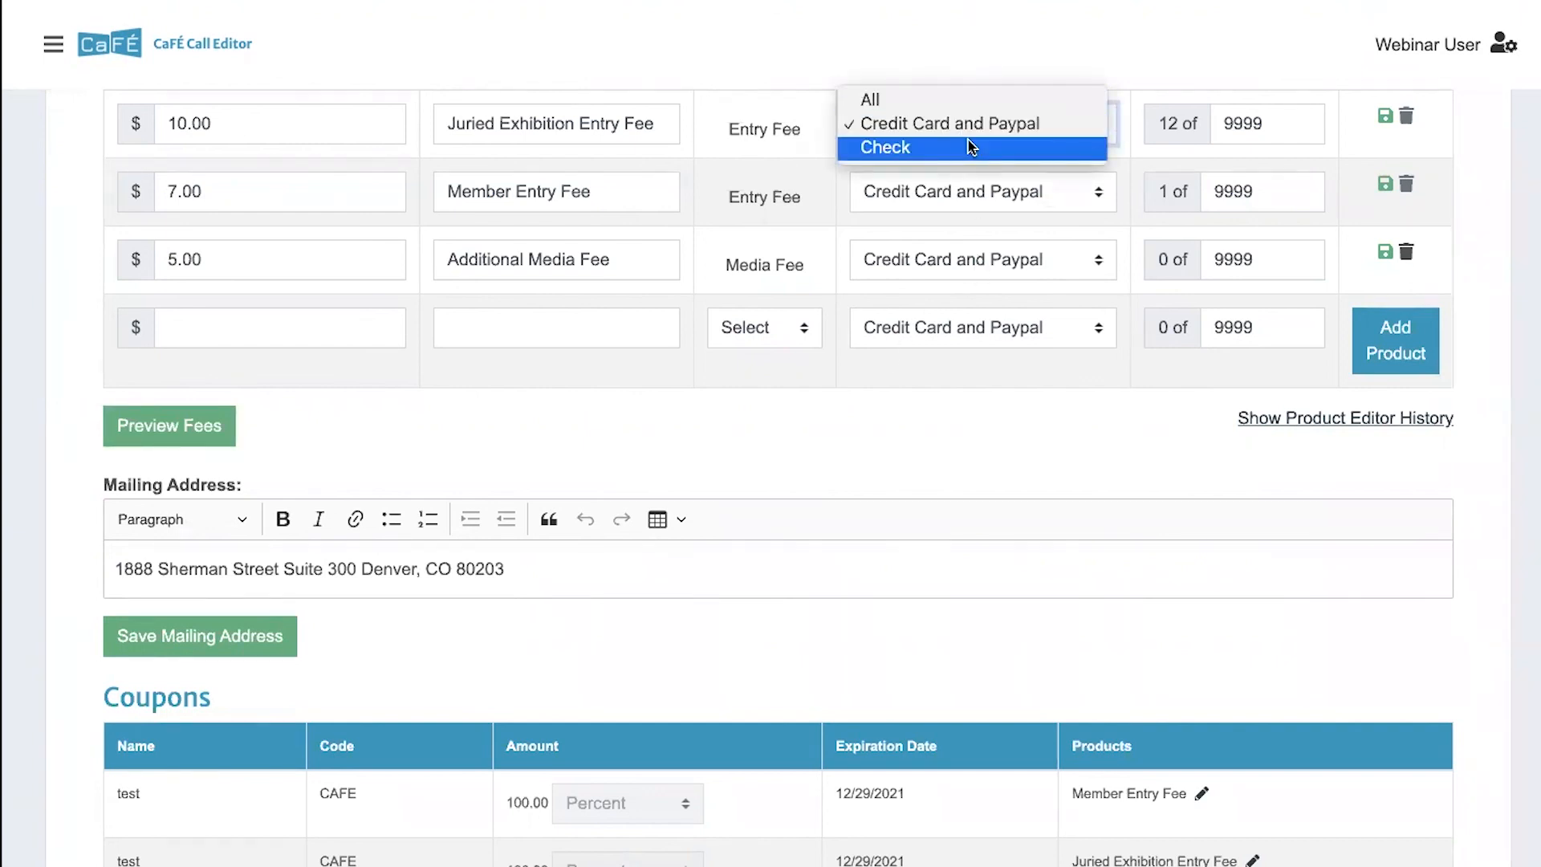
{"action": "left_click", "coordinate": [927, 423]}
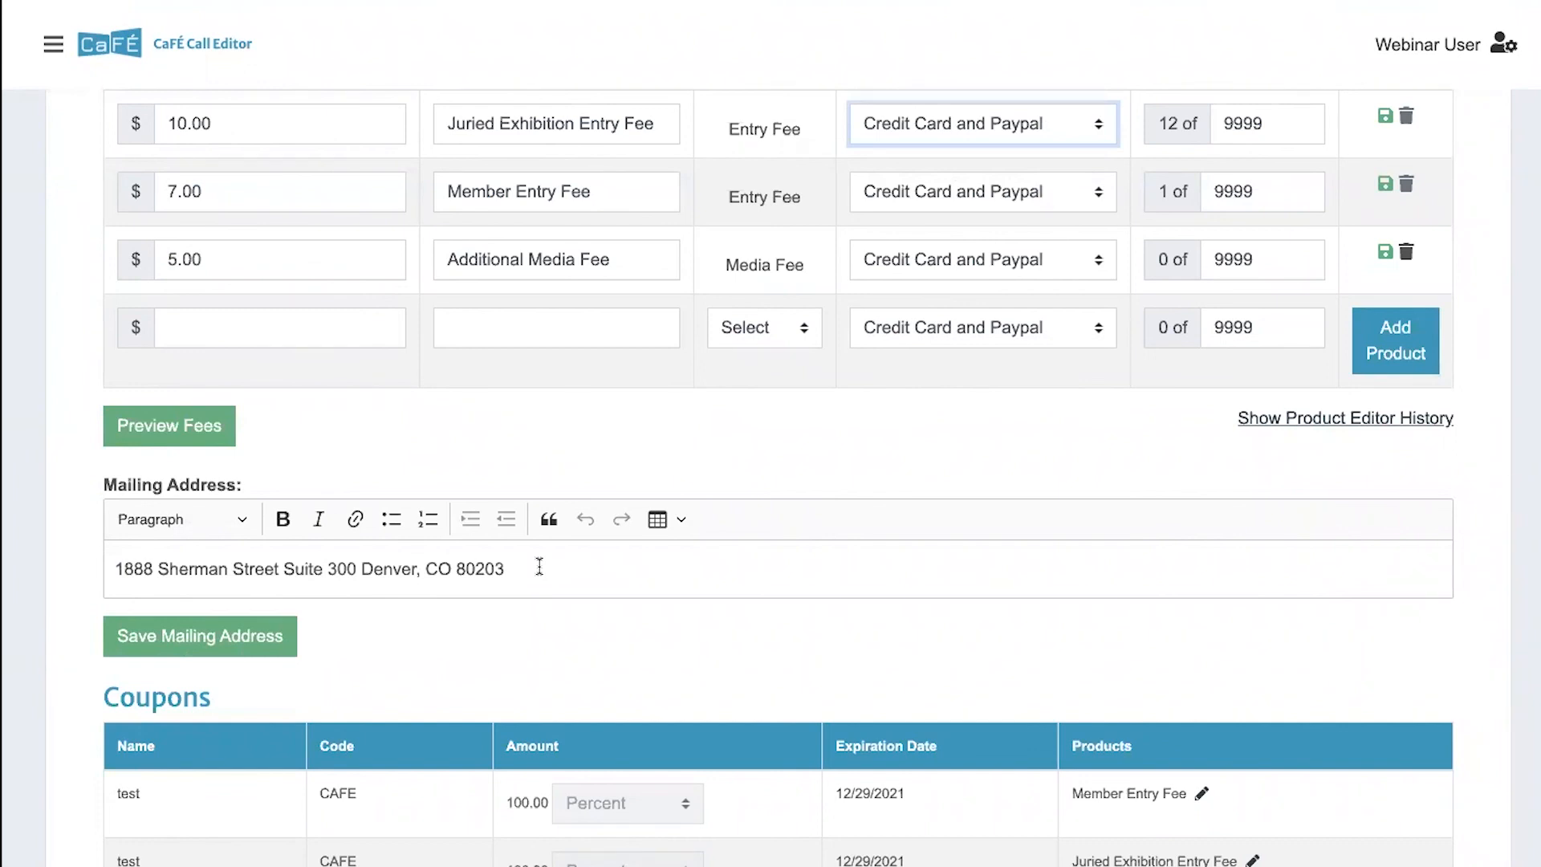
{"action": "left_click", "coordinate": [211, 640]}
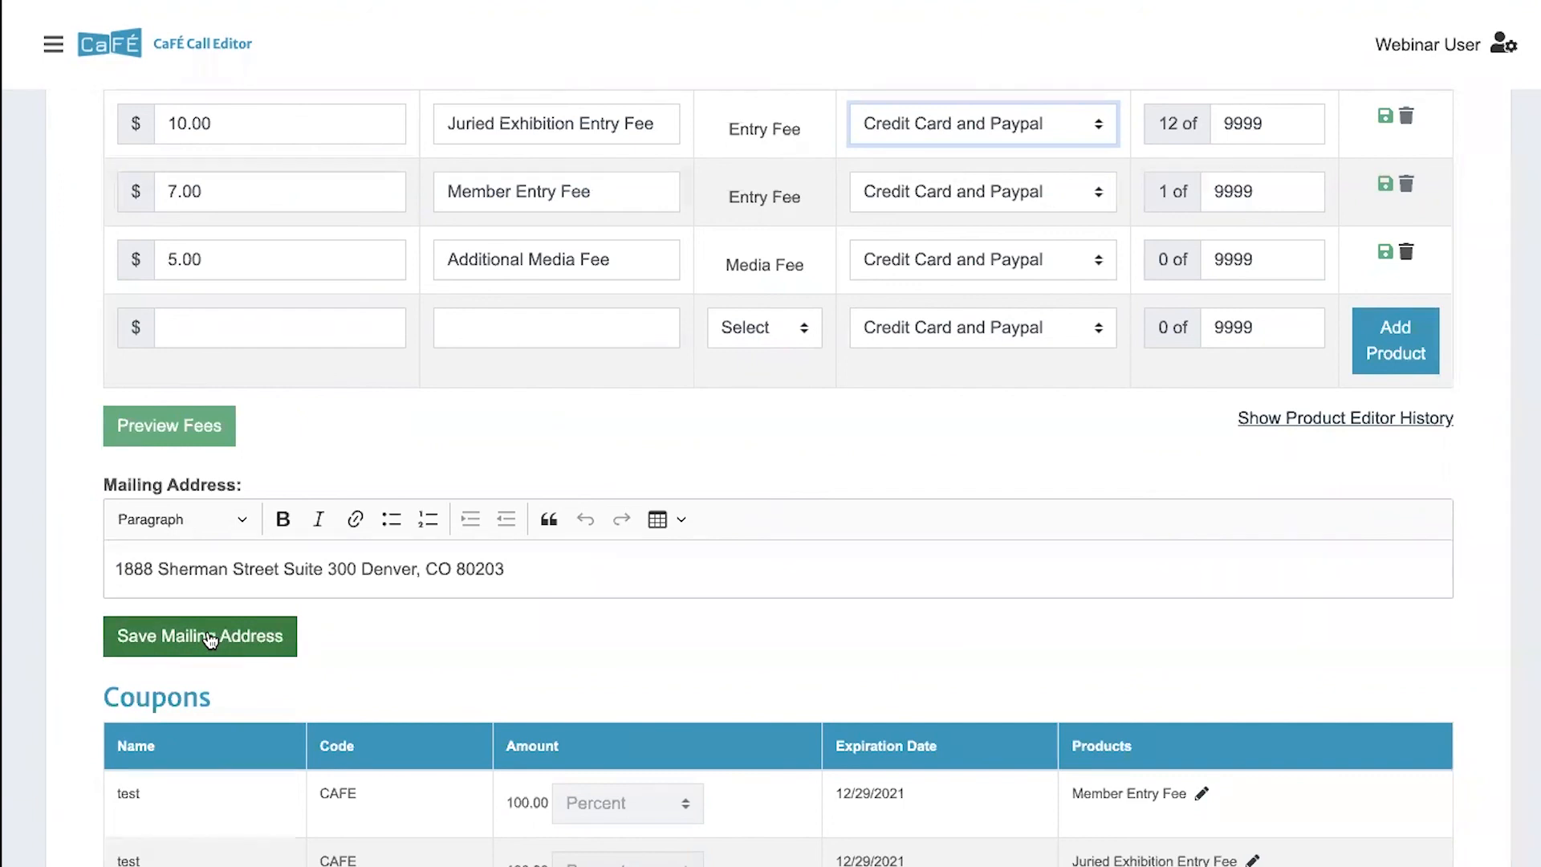
- Review the call's coupons, open the Coupon Manager to create a coupon, and collapse the side navigation
{"action": "scroll", "coordinate": [329, 610], "scroll_direction": "down", "scroll_amount": 3}
{"action": "scroll", "coordinate": [332, 601], "scroll_direction": "down", "scroll_amount": 3}
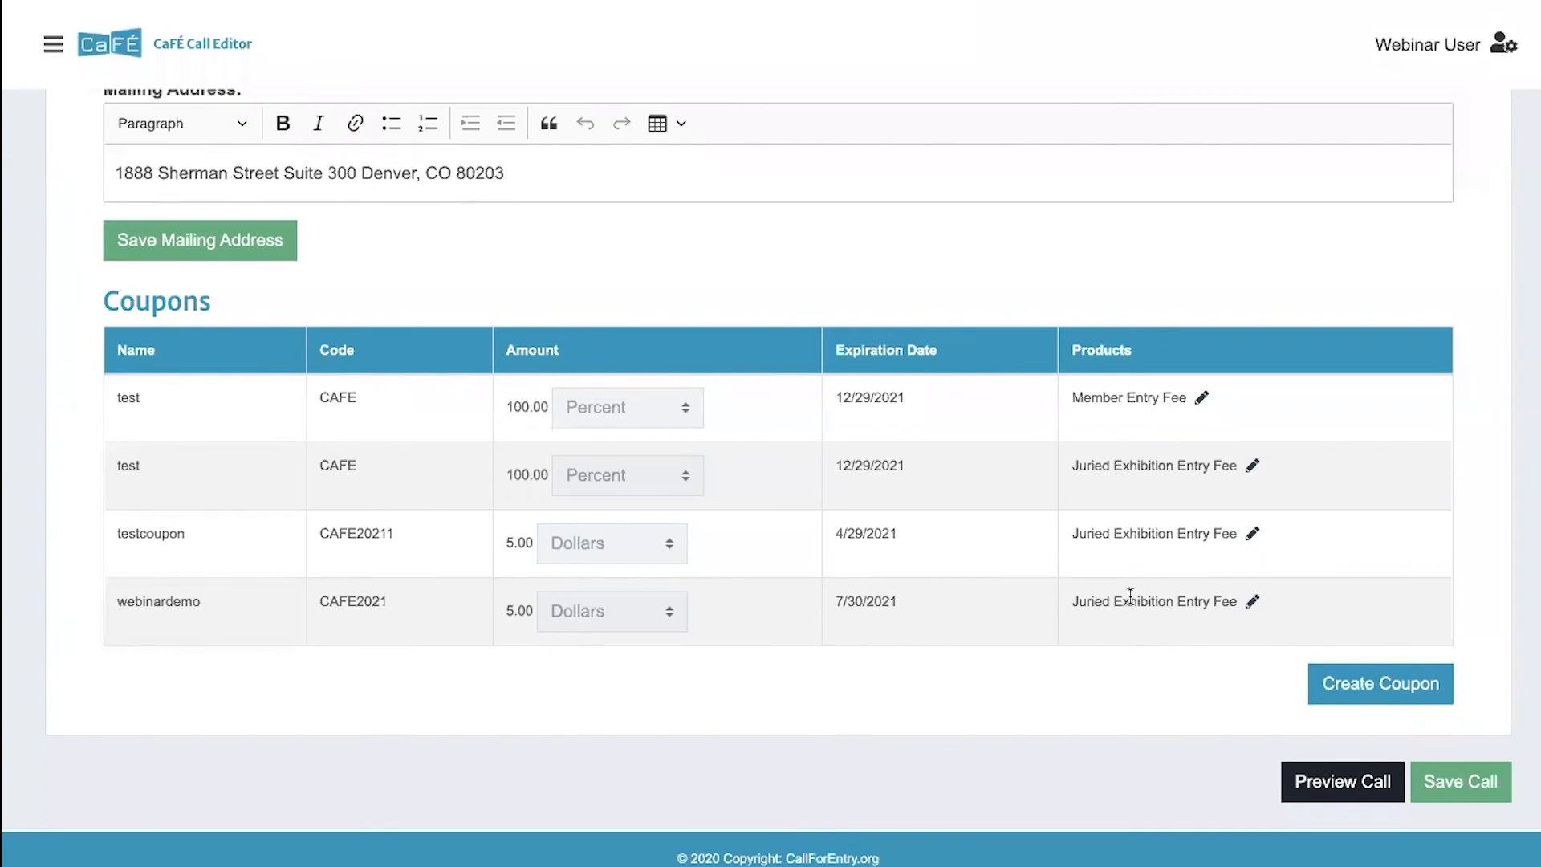
{"action": "left_click", "coordinate": [1348, 684]}
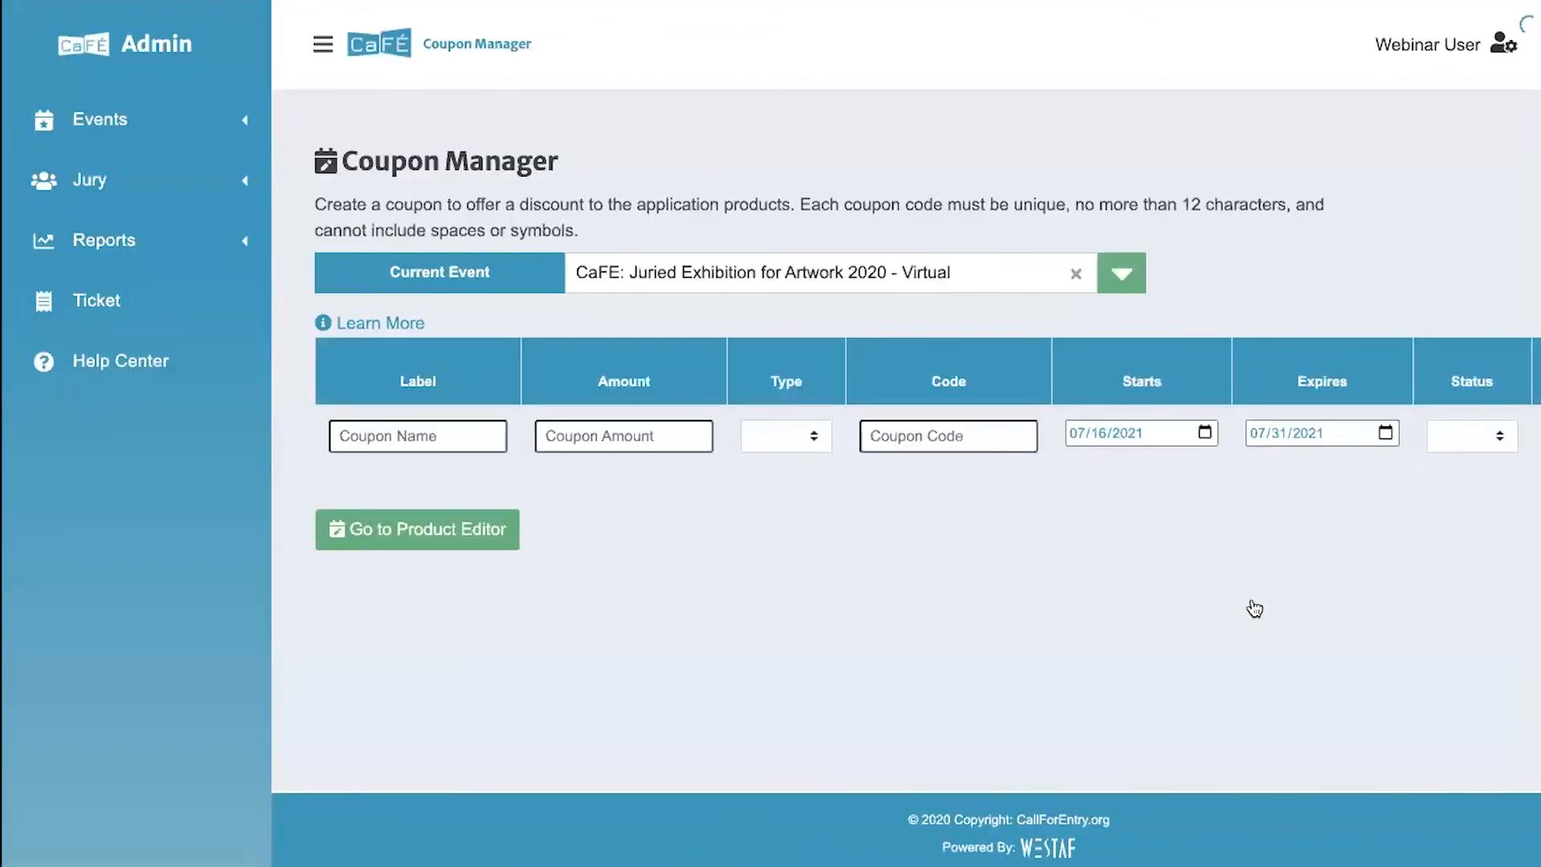
{"action": "left_click", "coordinate": [321, 44]}
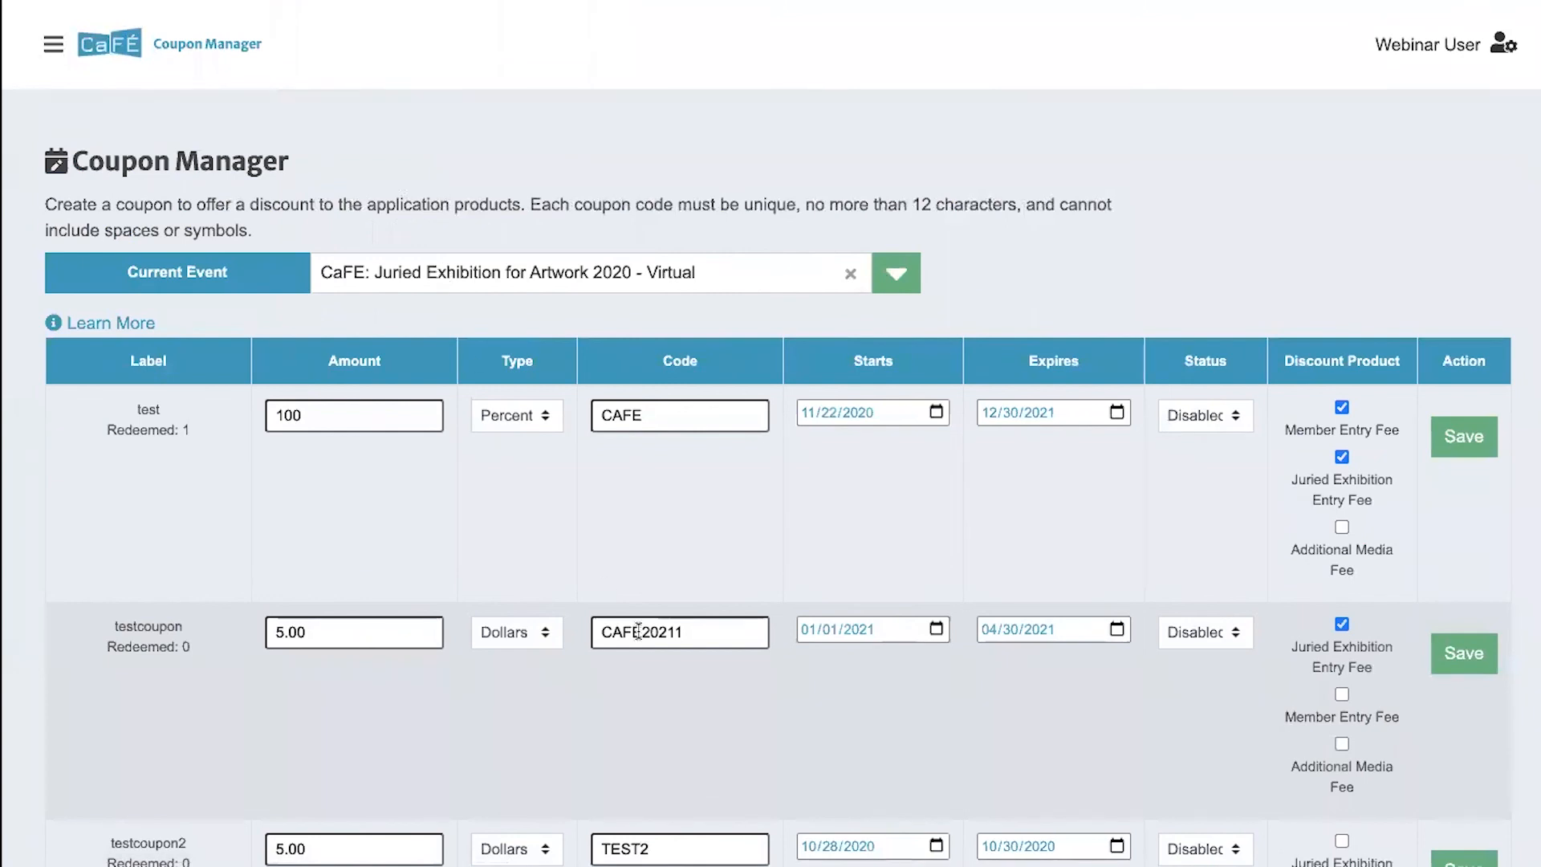
- Examine the existing coupons and the blank new-coupon row, and check the status choices of the "test" coupon
{"action": "scroll", "coordinate": [638, 631], "scroll_direction": "down", "scroll_amount": 1}
{"action": "scroll", "coordinate": [639, 631], "scroll_direction": "down", "scroll_amount": 1}
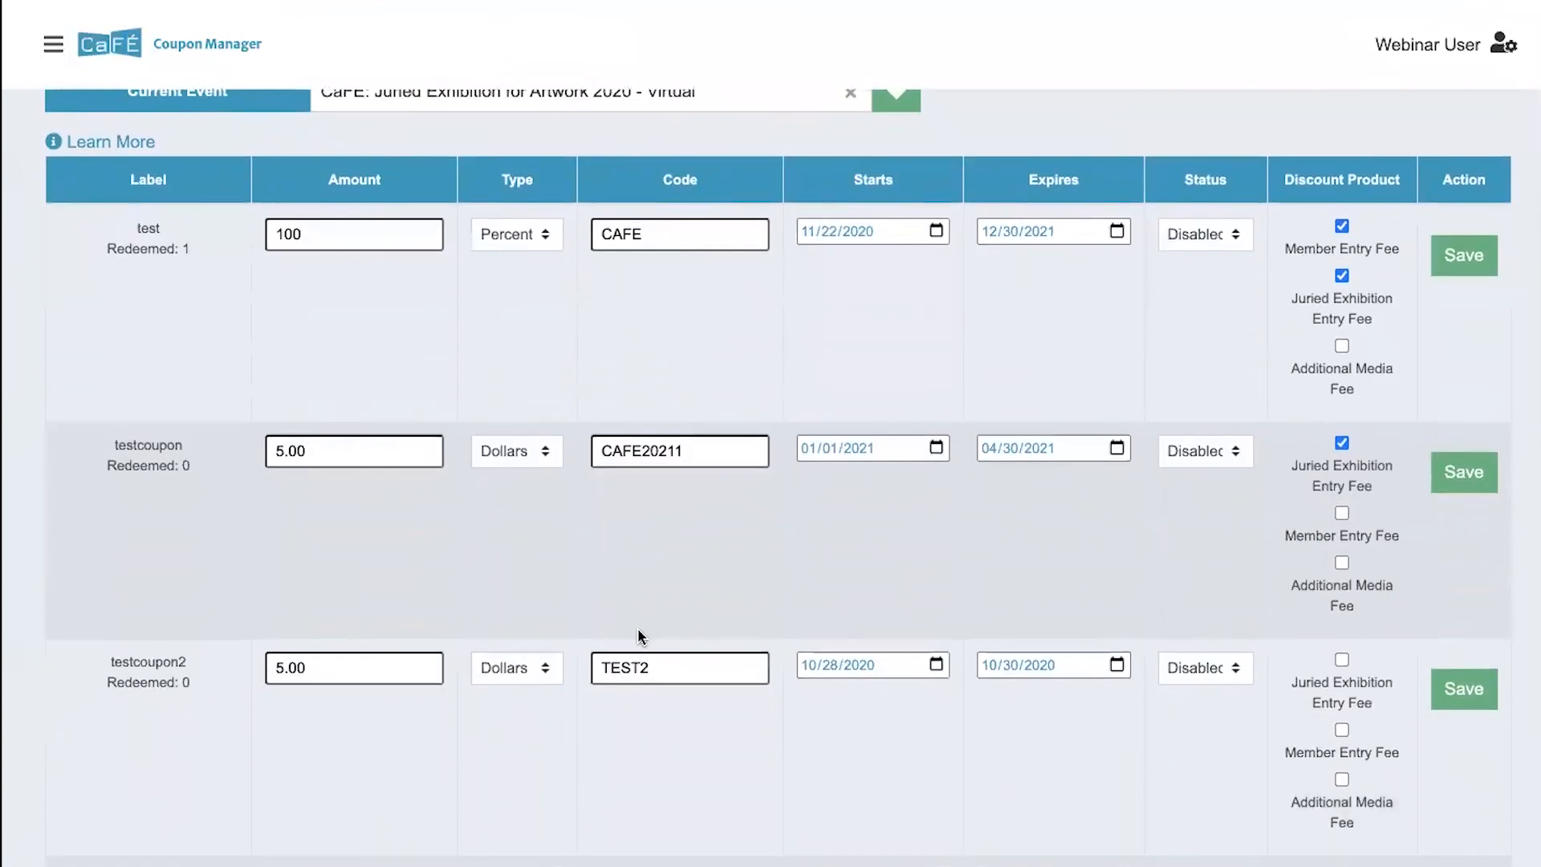
{"action": "scroll", "coordinate": [639, 631], "scroll_direction": "down", "scroll_amount": 5}
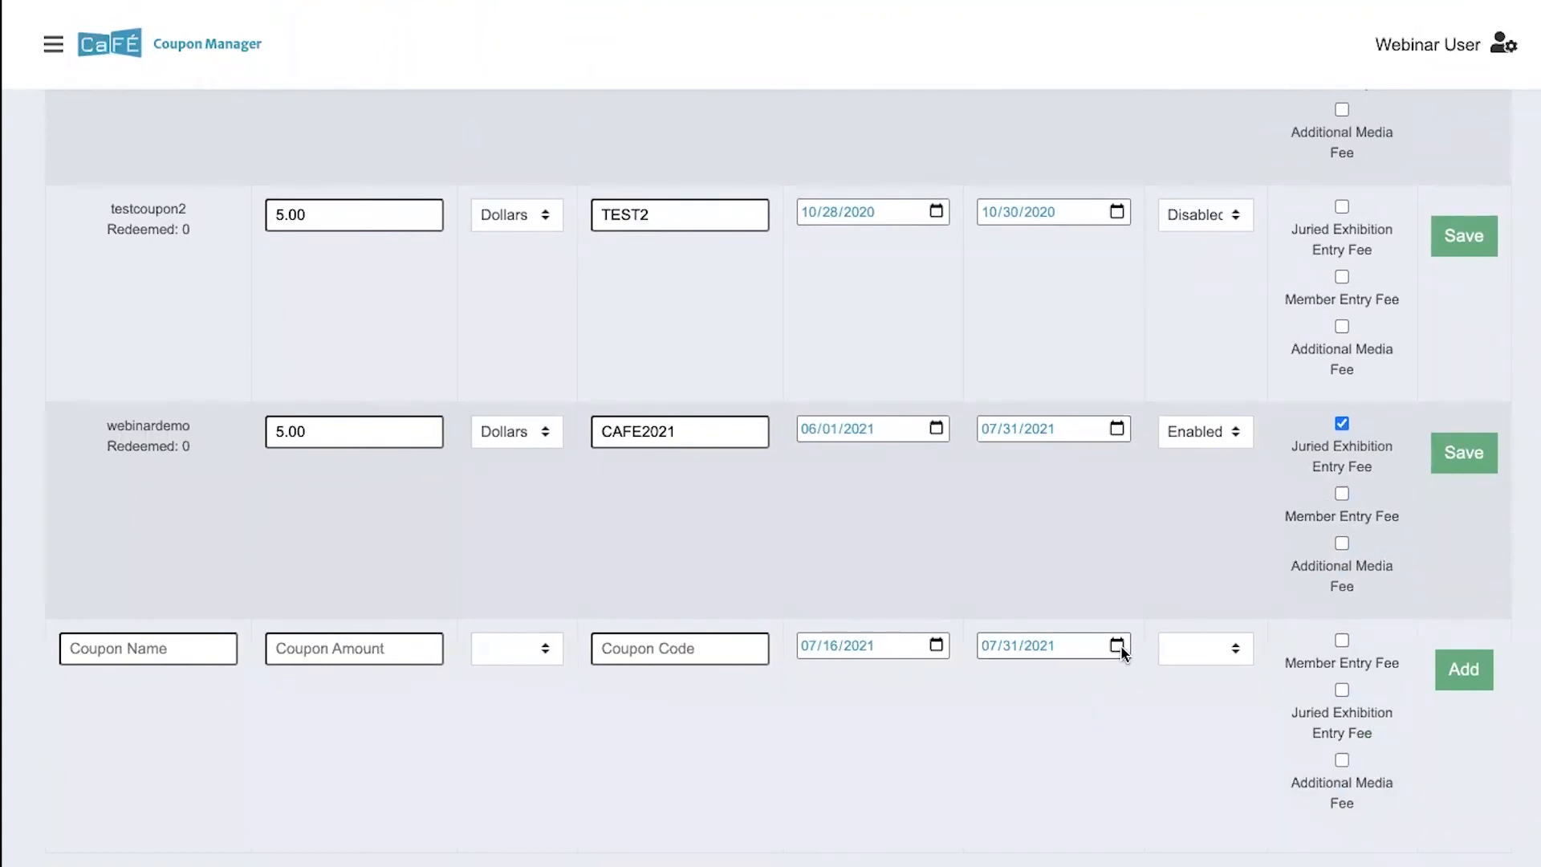
{"action": "scroll", "coordinate": [1097, 642], "scroll_direction": "up", "scroll_amount": 6}
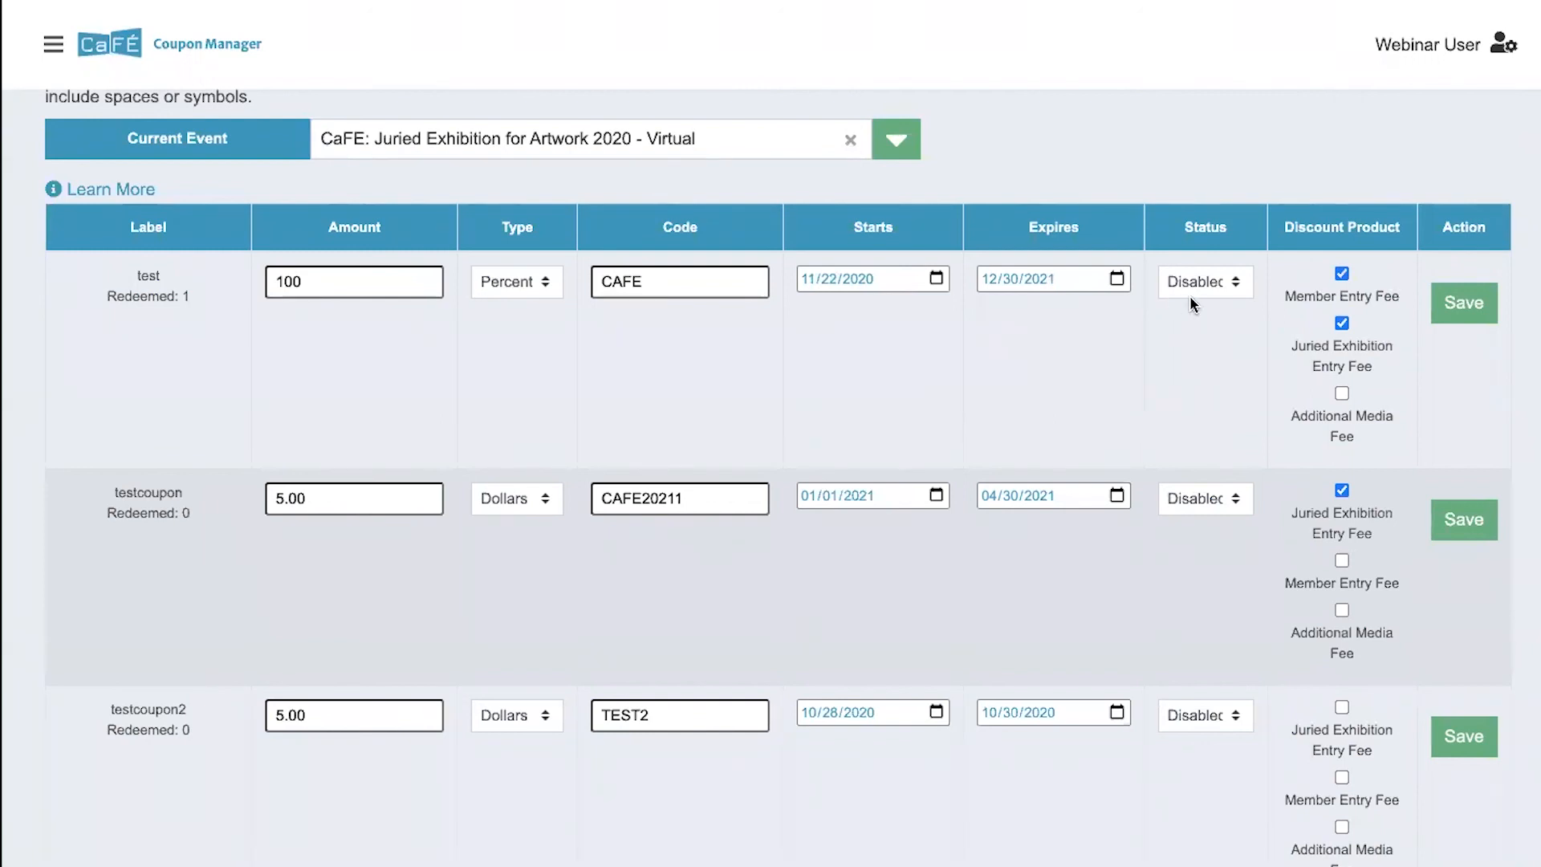
{"action": "left_click", "coordinate": [1218, 283]}
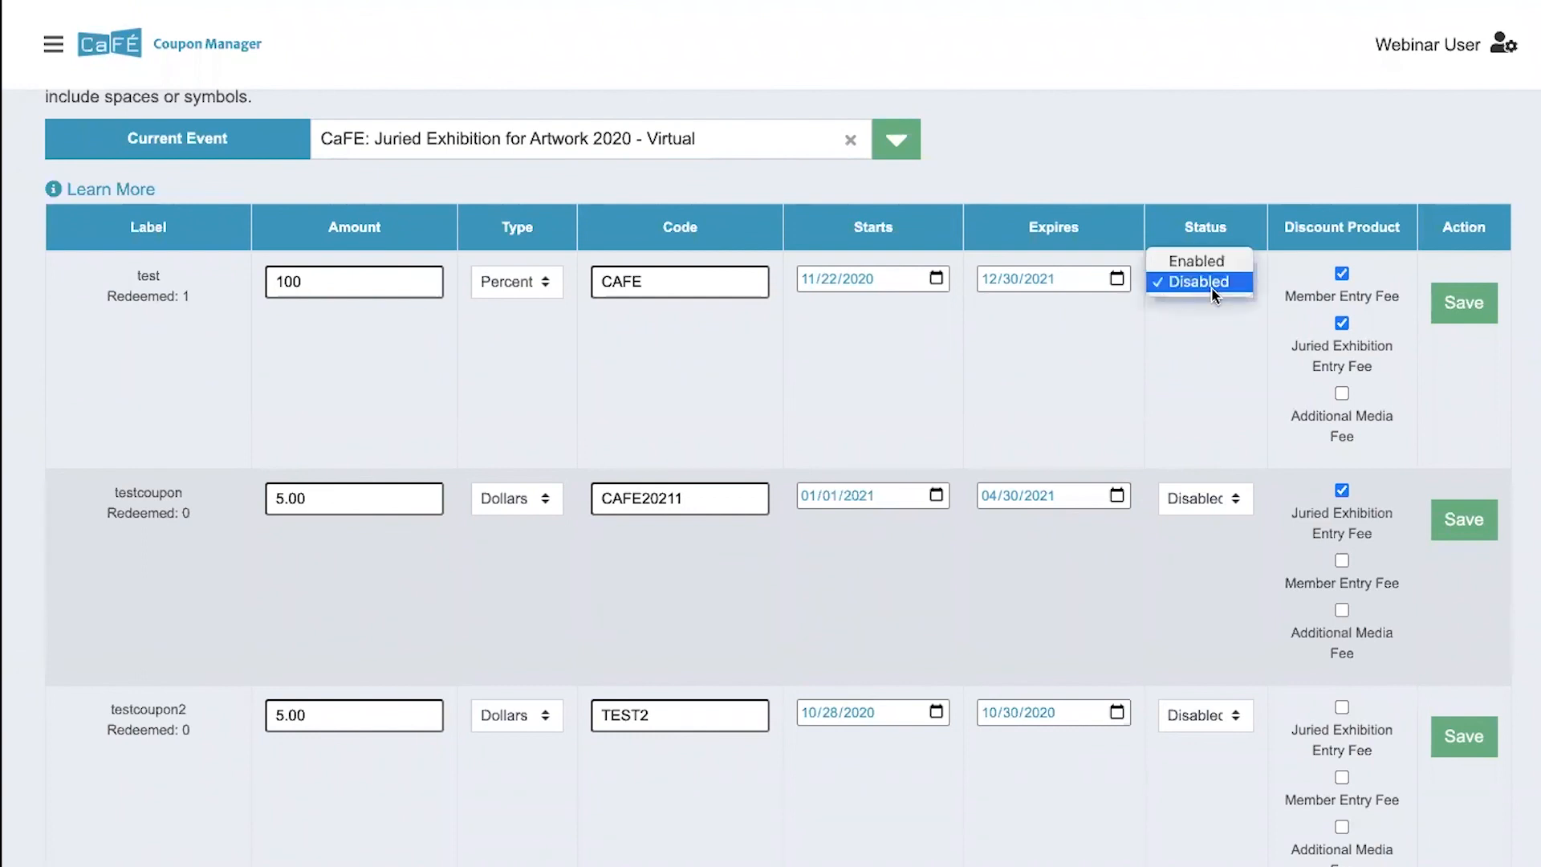
{"action": "left_click", "coordinate": [1216, 285]}
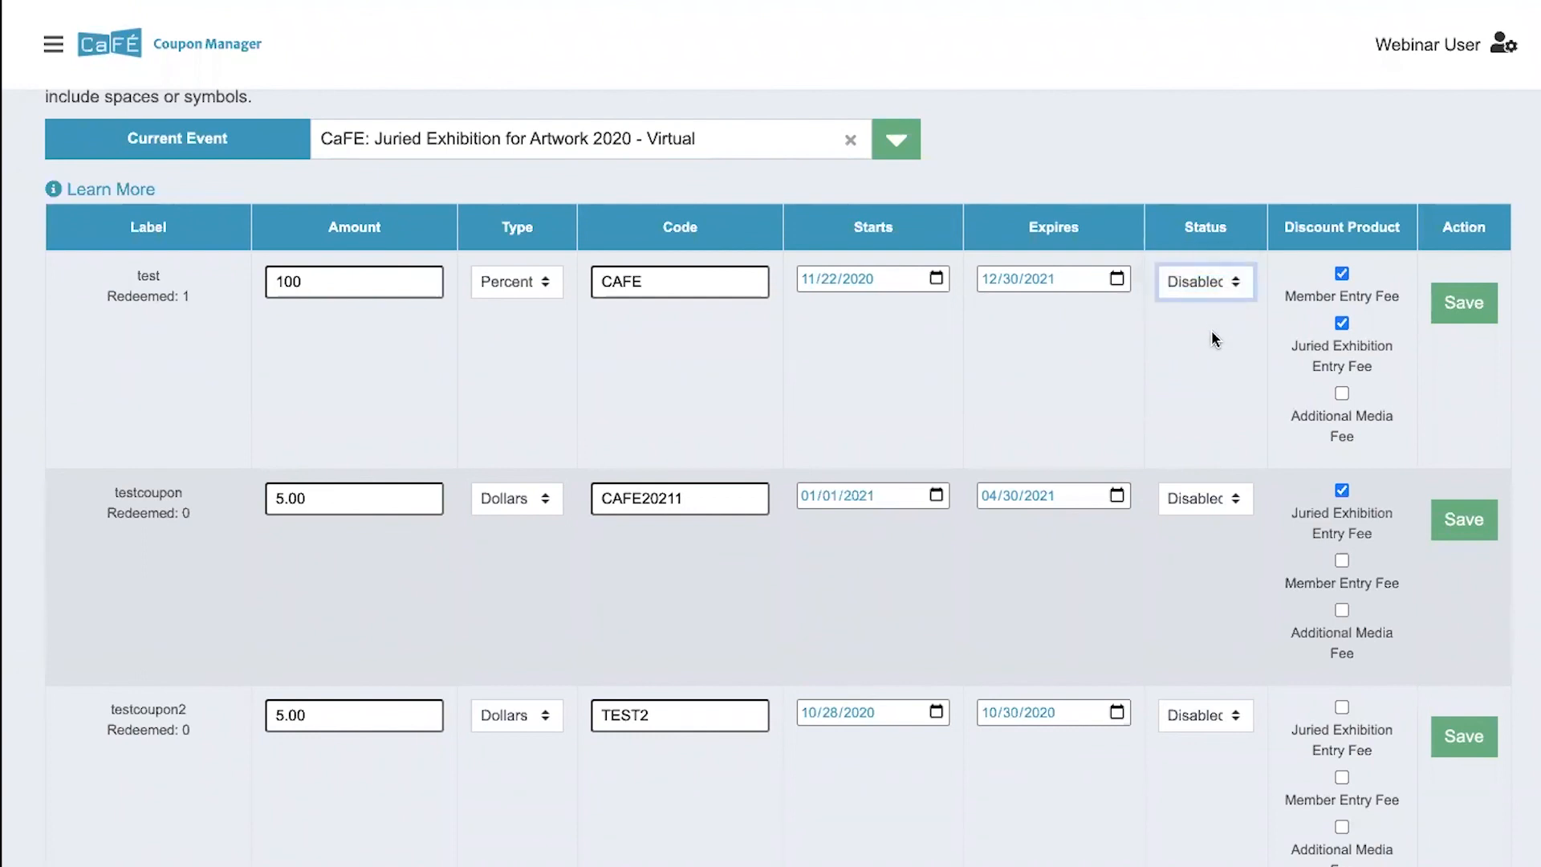
{"action": "scroll", "coordinate": [1211, 338], "scroll_direction": "down", "scroll_amount": 6}
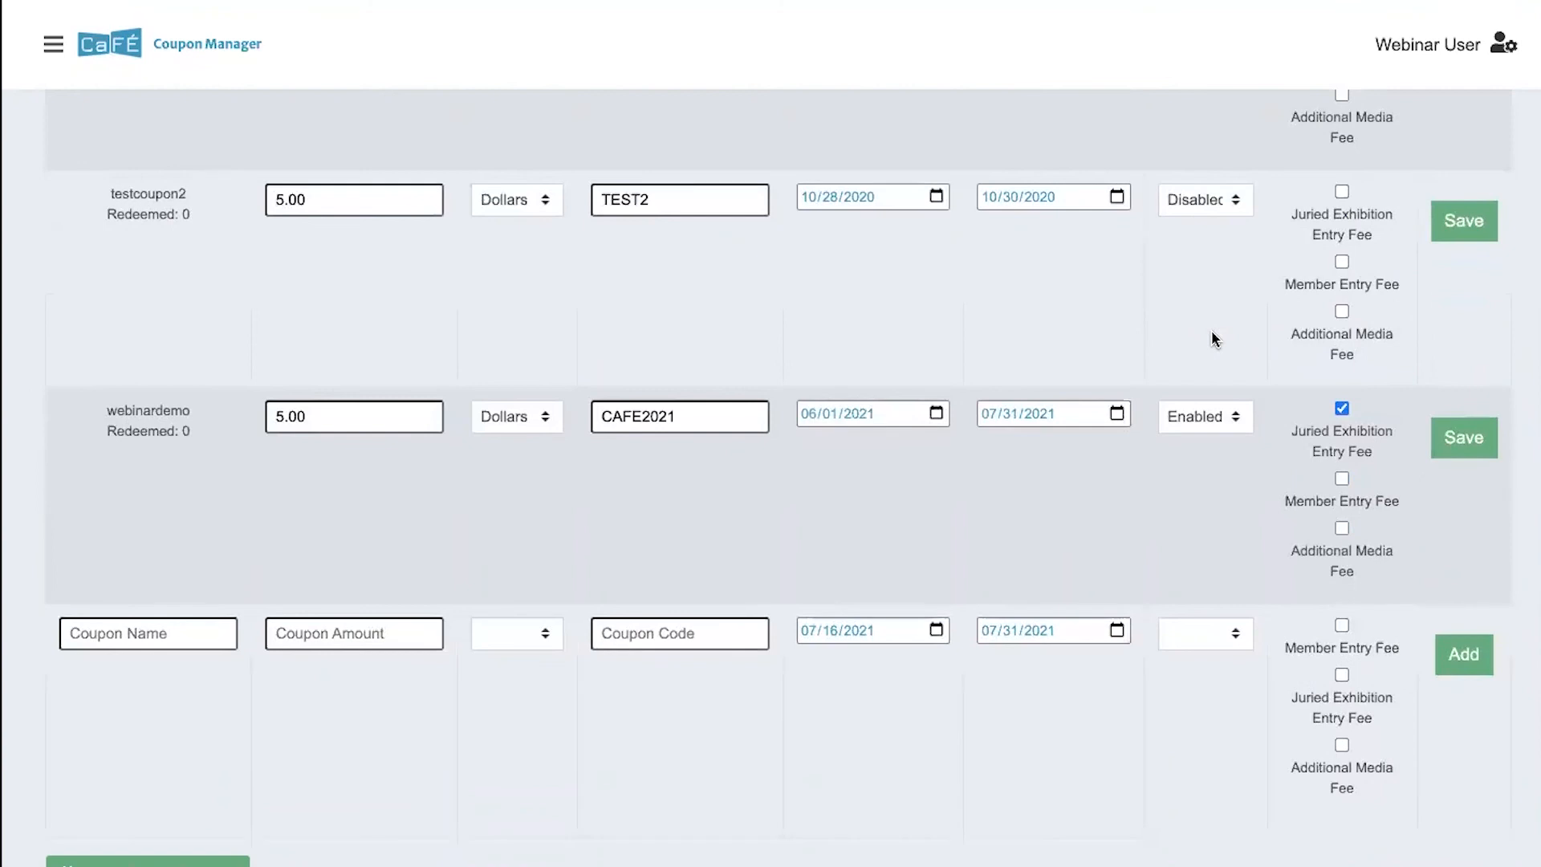
- Return from the Coupon Manager to the call's Product Editor and collapse the side navigation
{"action": "scroll", "coordinate": [1213, 333], "scroll_direction": "down", "scroll_amount": 2}
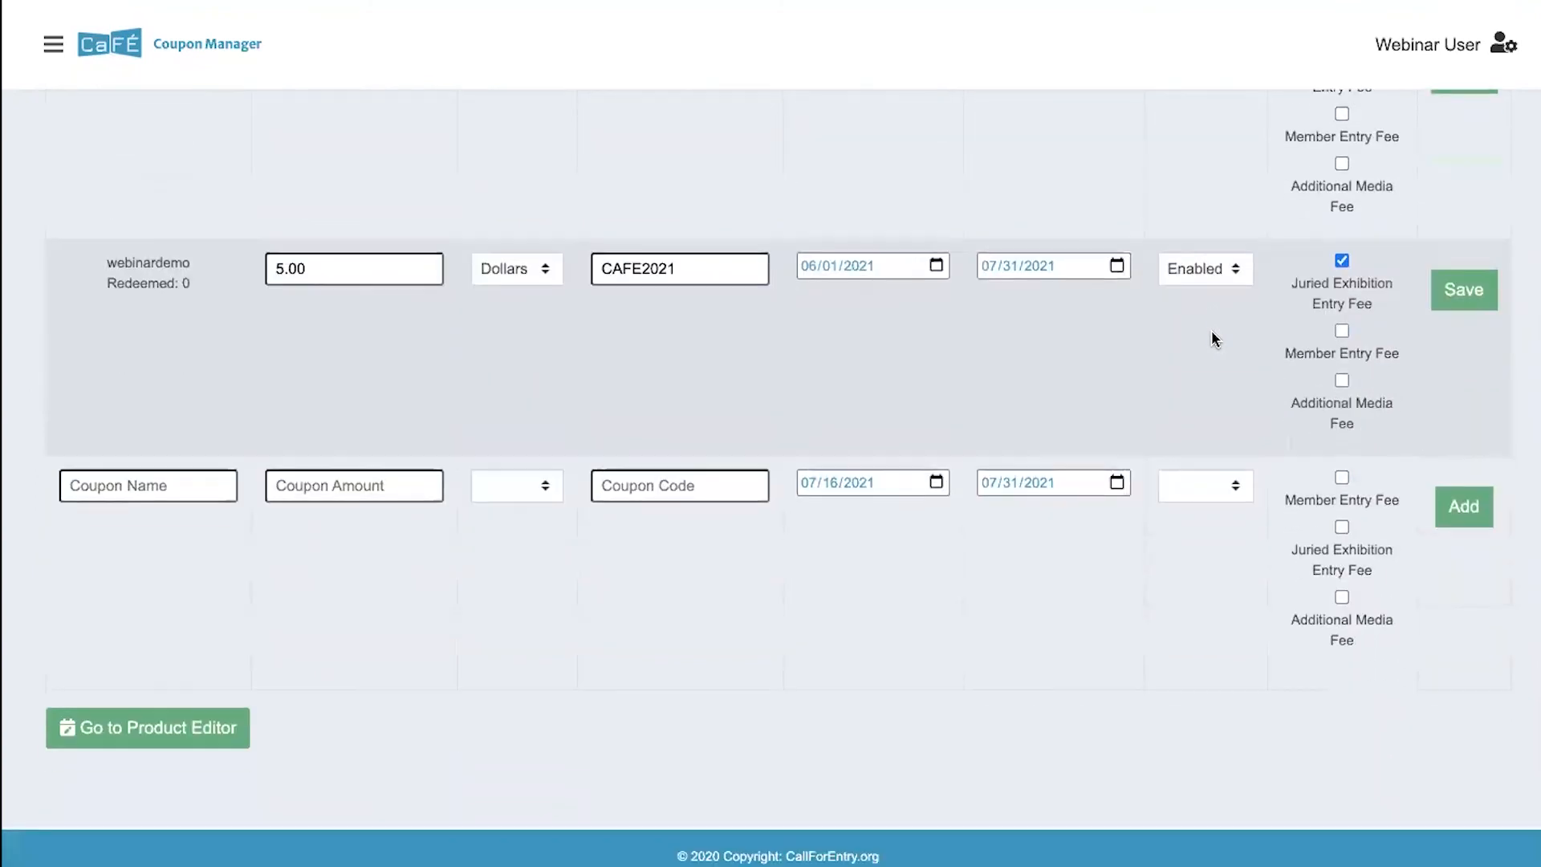
{"action": "left_click", "coordinate": [104, 739]}
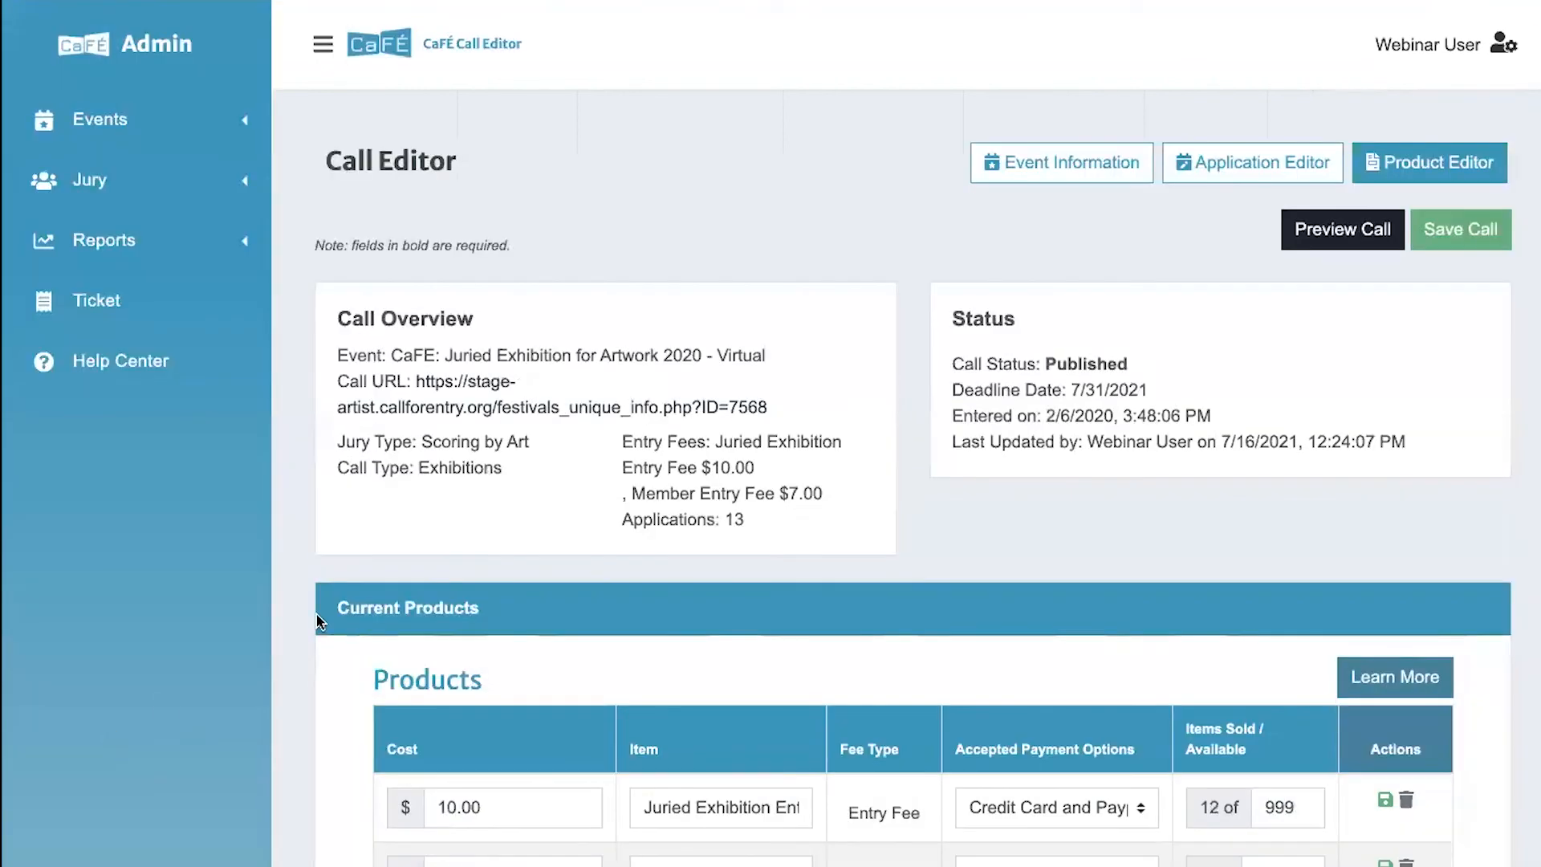
{"action": "left_click", "coordinate": [322, 44]}
- Review the call's coupon list, mailing address and product fees, ending at the call overview and status
{"action": "scroll", "coordinate": [440, 456], "scroll_direction": "down", "scroll_amount": 12}
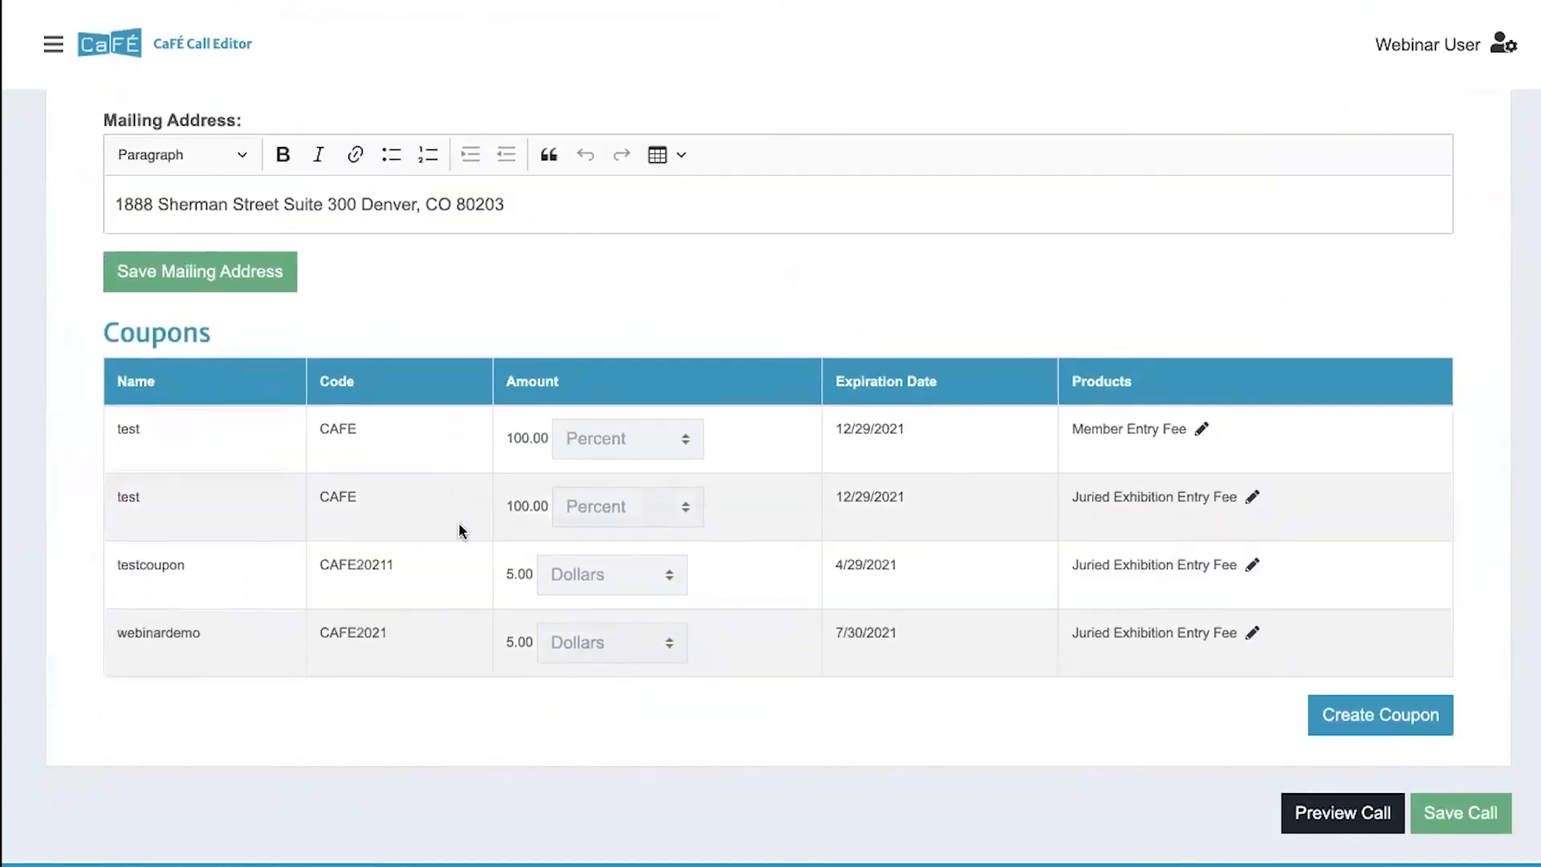
{"action": "scroll", "coordinate": [460, 529], "scroll_direction": "up", "scroll_amount": 5}
{"action": "scroll", "coordinate": [460, 530], "scroll_direction": "up", "scroll_amount": 4}
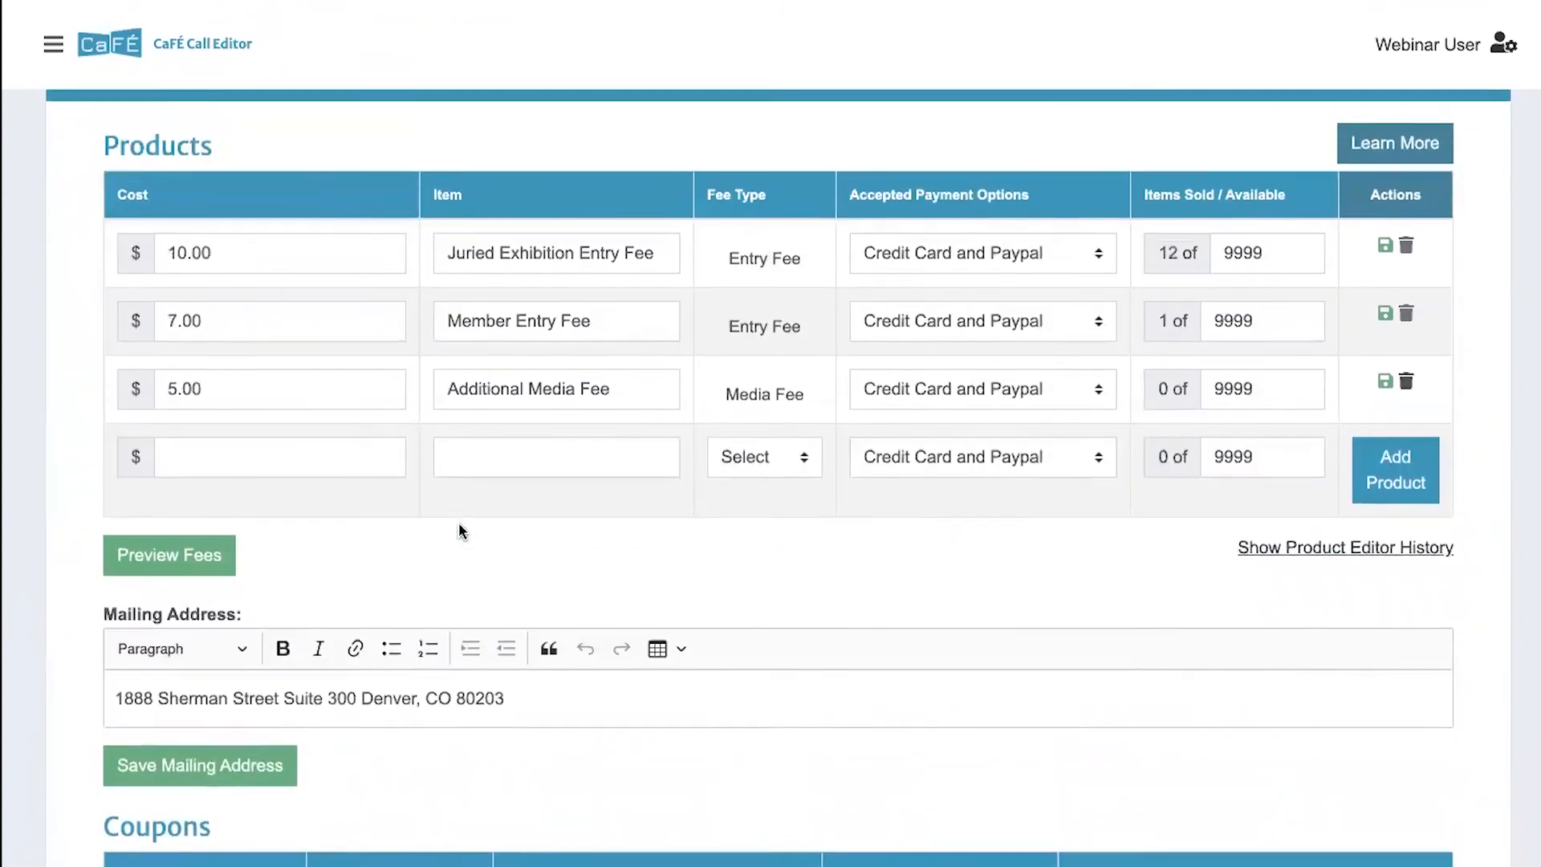
{"action": "scroll", "coordinate": [462, 530], "scroll_direction": "up", "scroll_amount": 4}
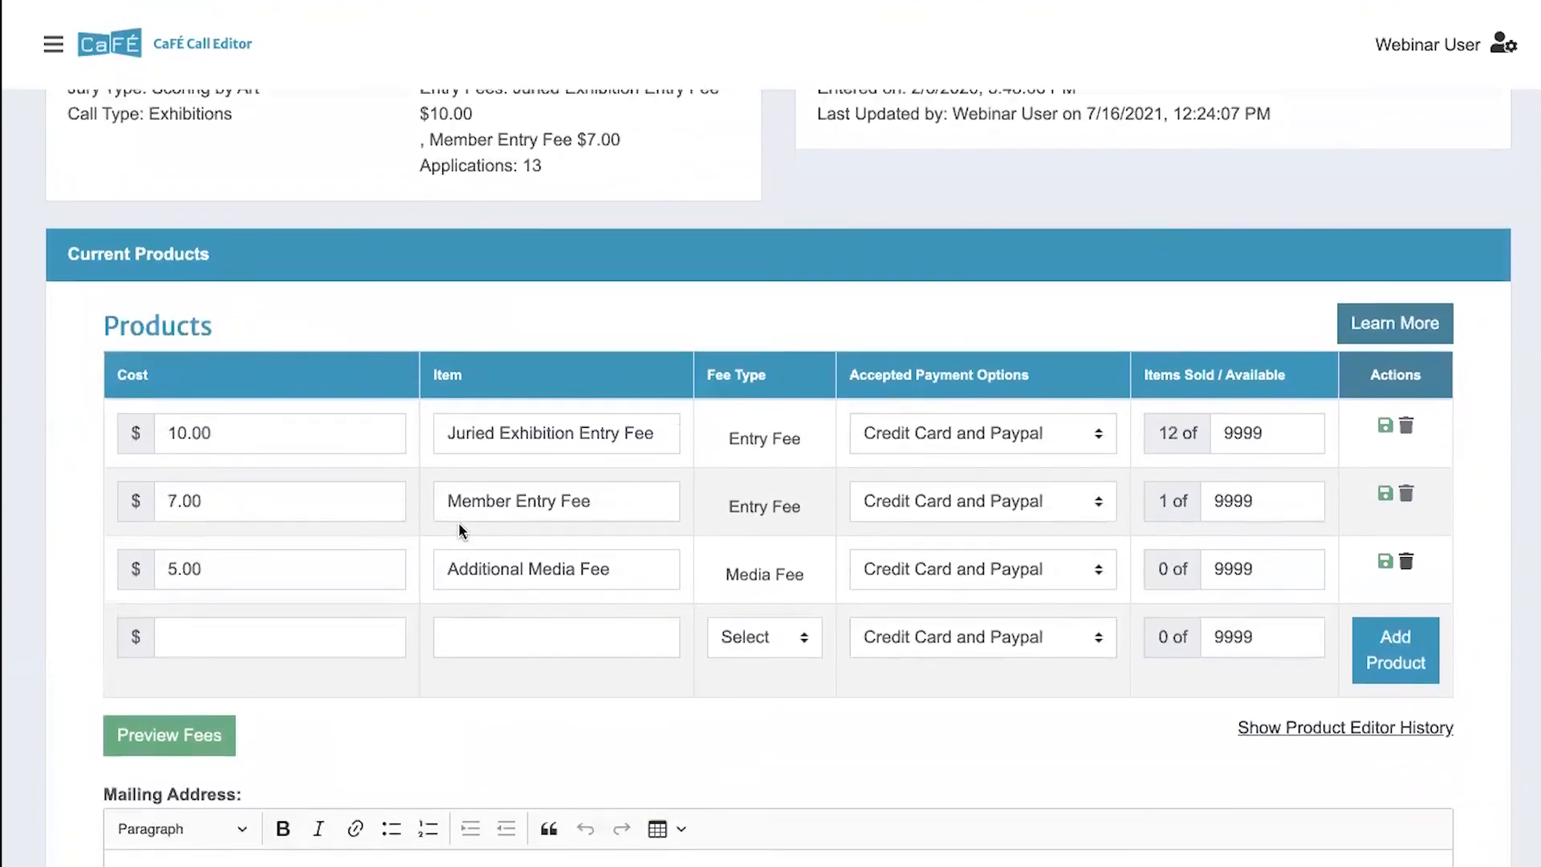
{"action": "scroll", "coordinate": [460, 529], "scroll_direction": "up", "scroll_amount": 2}
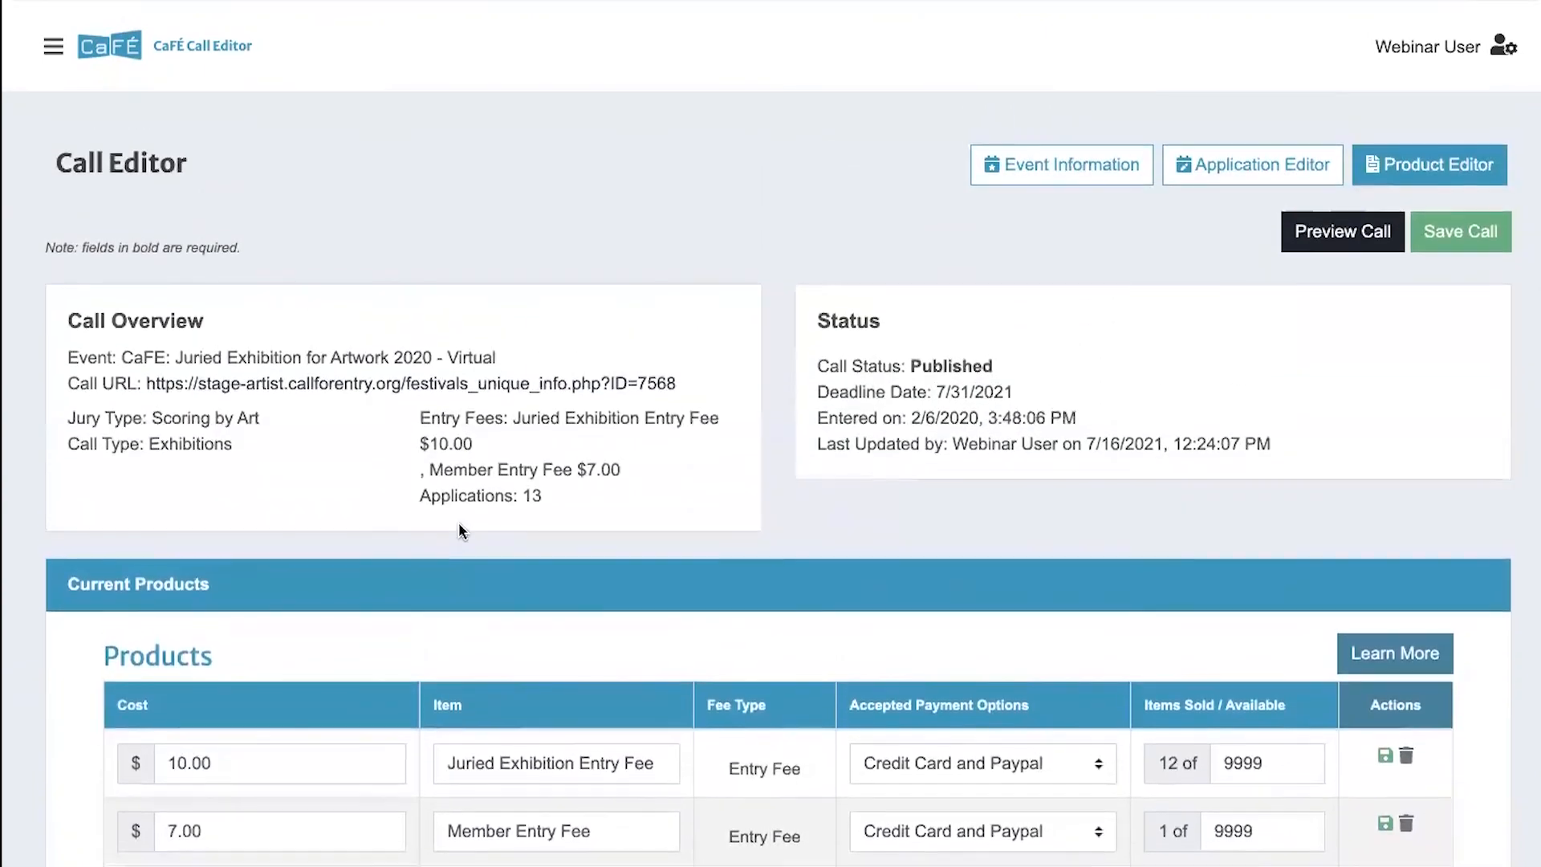